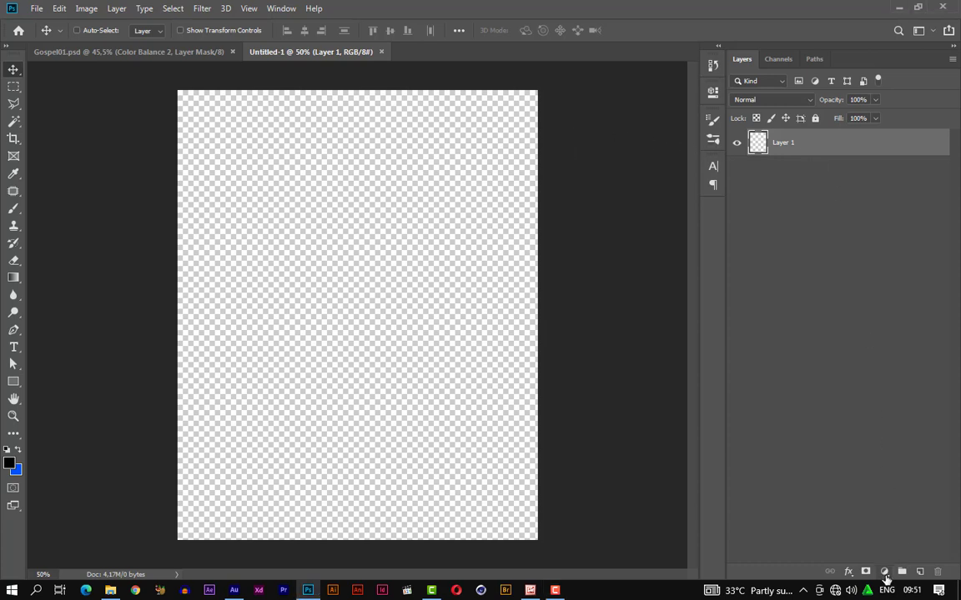
# Step: Add a Solid Color fill layer in black (000000) as the poster's background
pyautogui.click(884, 574)
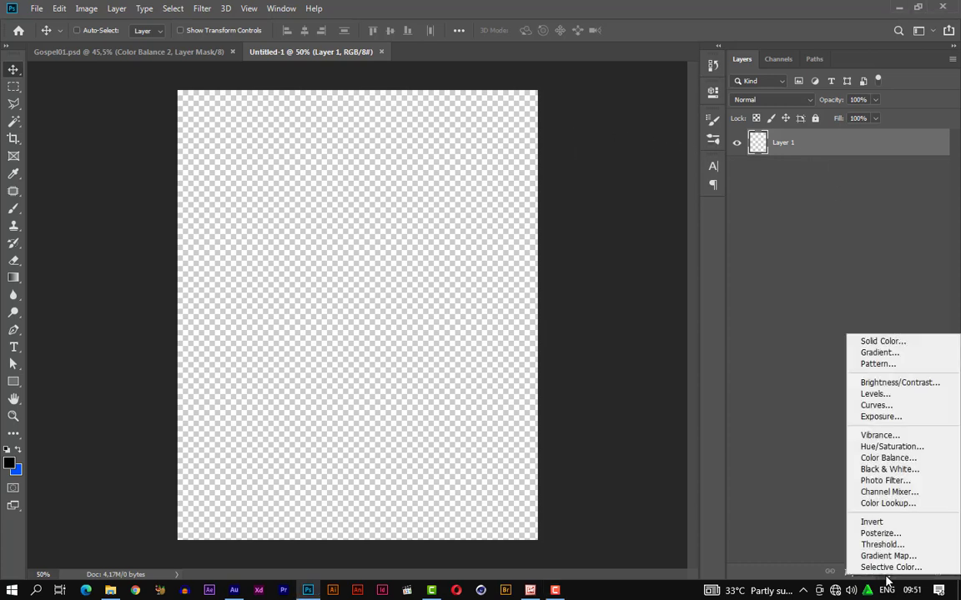
pyautogui.click(879, 346)
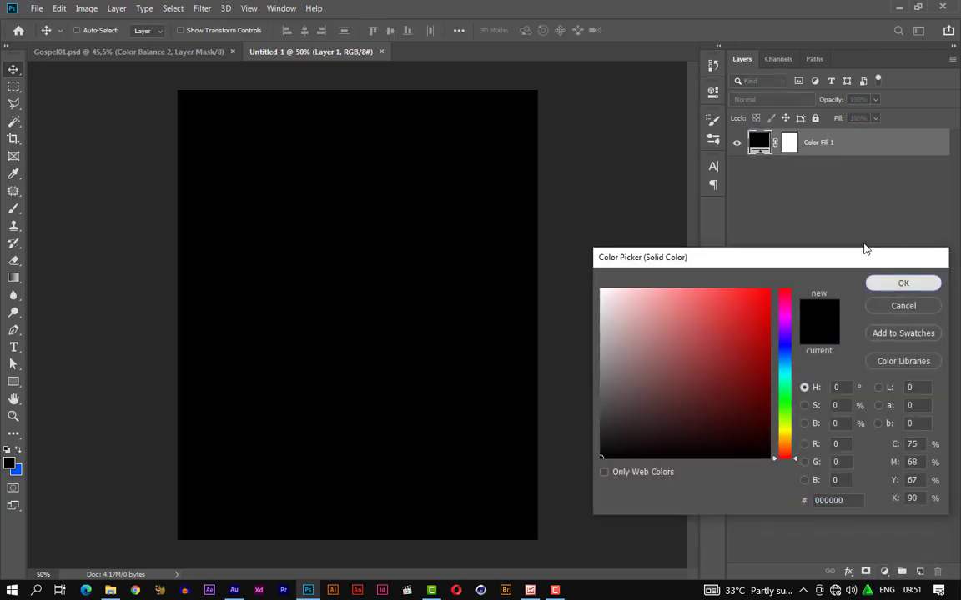
pyautogui.click(890, 283)
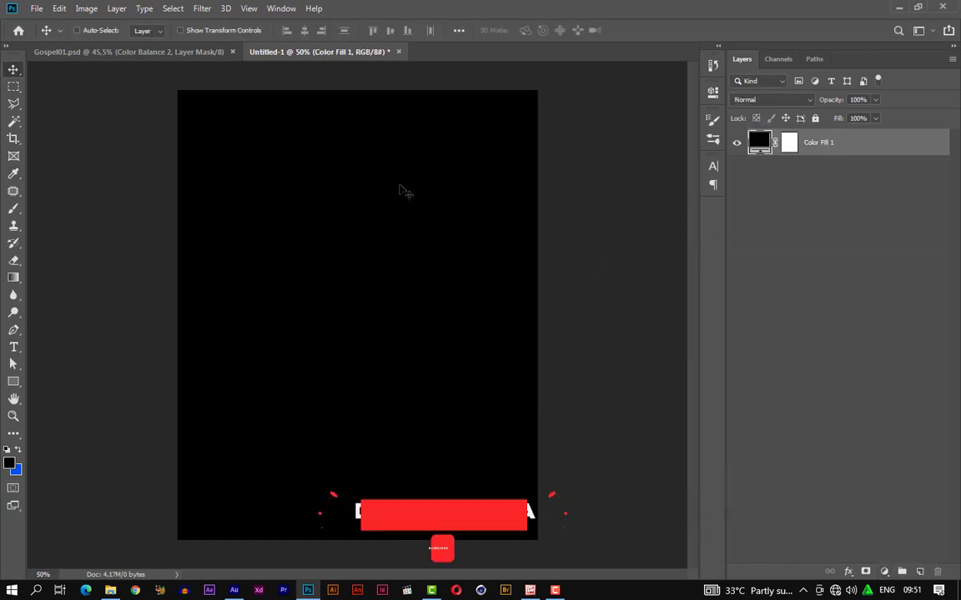
# Step: Place the church-interior image as an embedded layer filling the whole canvas
pyautogui.click(37, 9)
pyautogui.moveTo(60, 8)
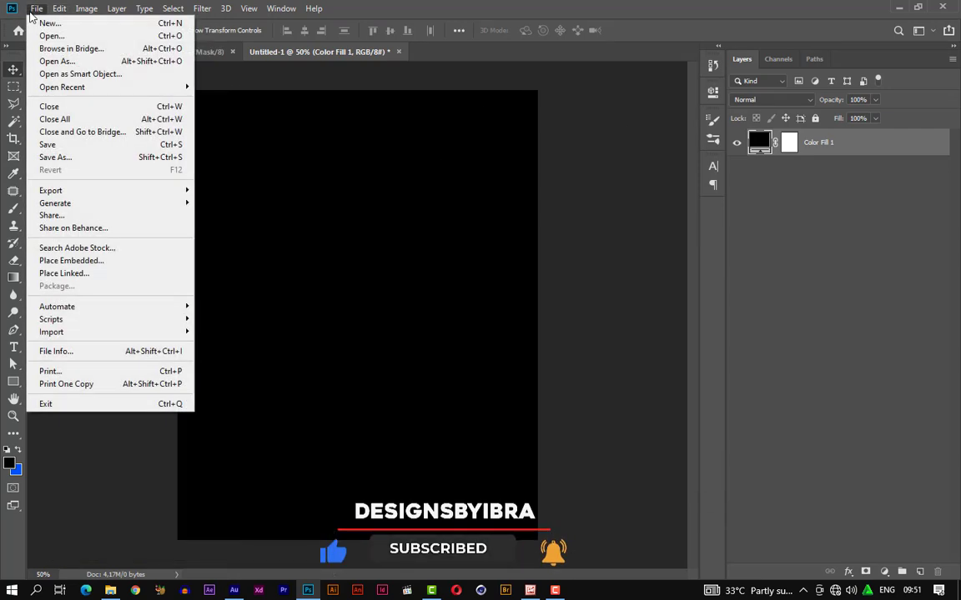
pyautogui.click(83, 259)
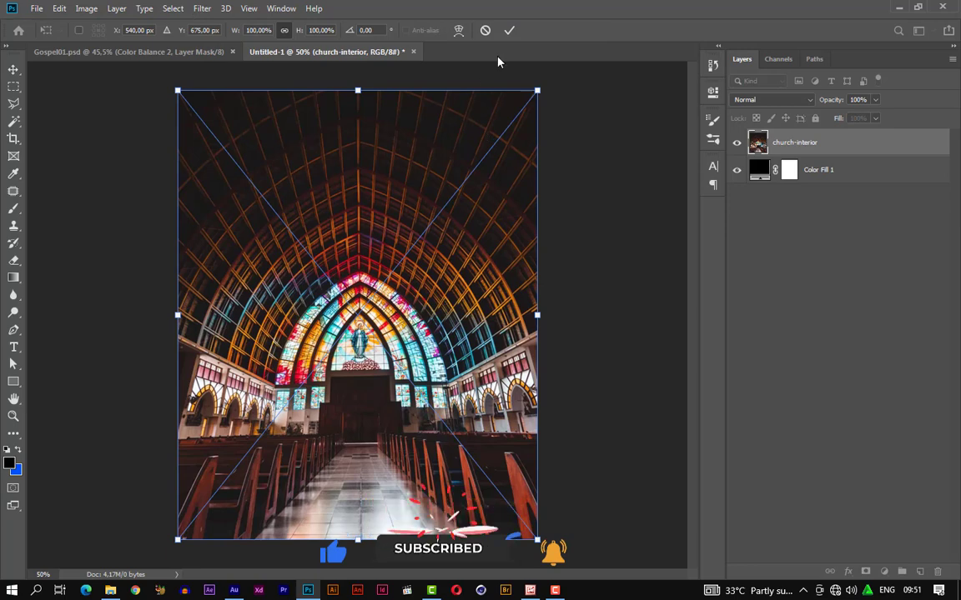
pyautogui.press('Return')
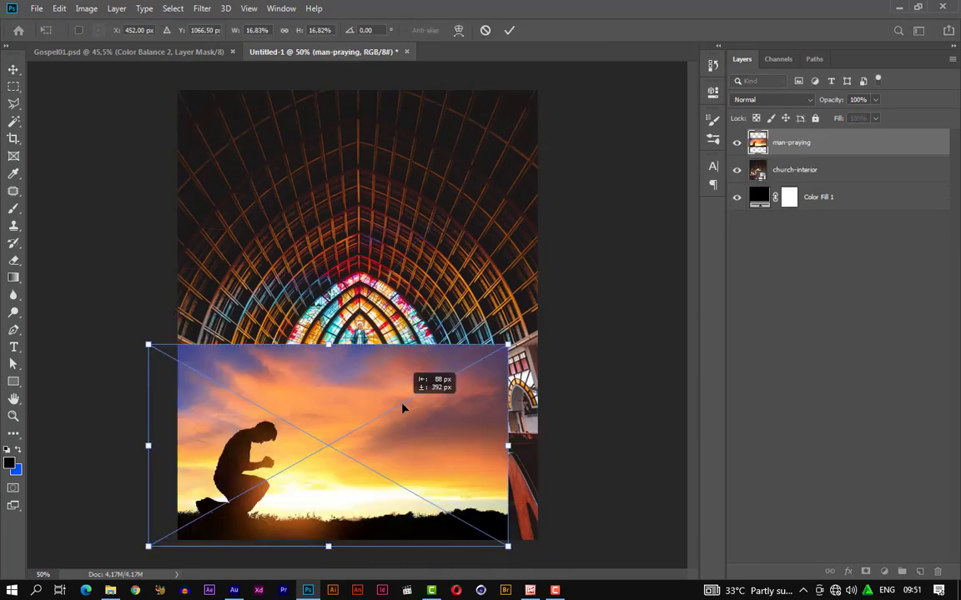
# Step: Place the man-praying image in the canvas's lower-left area and blend its upper and right parts into the church with a black-brushed layer mask
pyautogui.moveTo(401, 405); pyautogui.dragTo(405, 415)
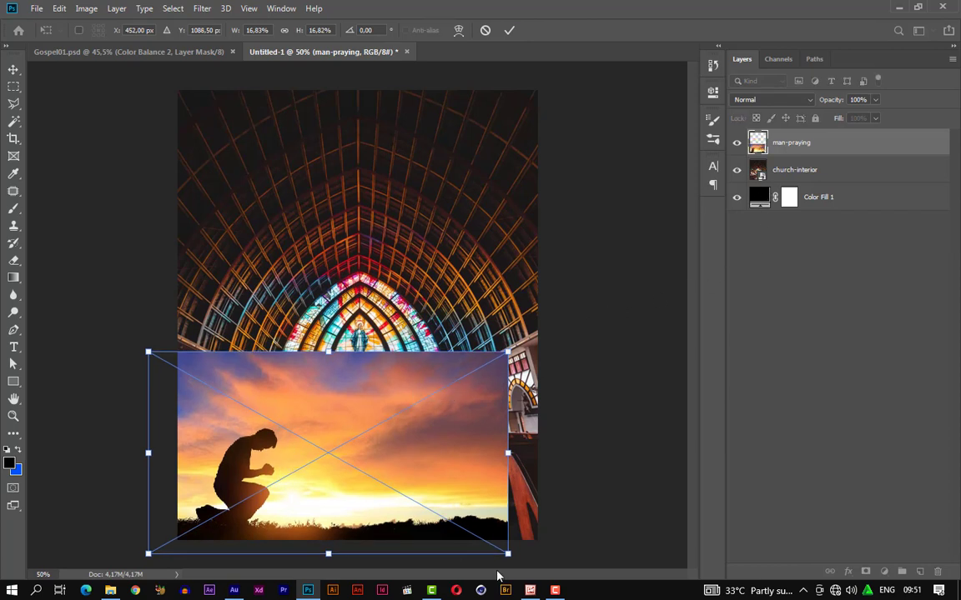
pyautogui.click(510, 30)
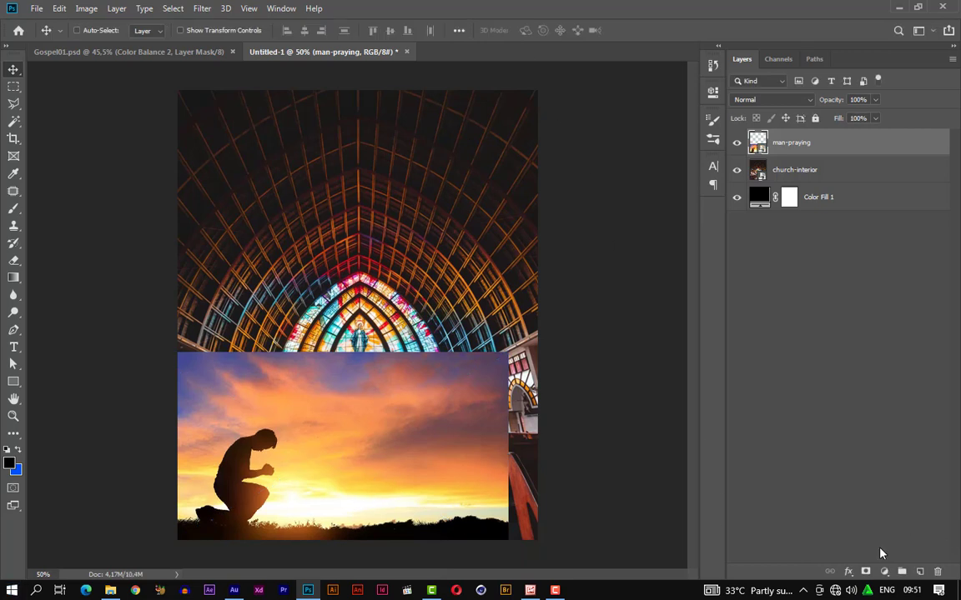
pyautogui.click(866, 572)
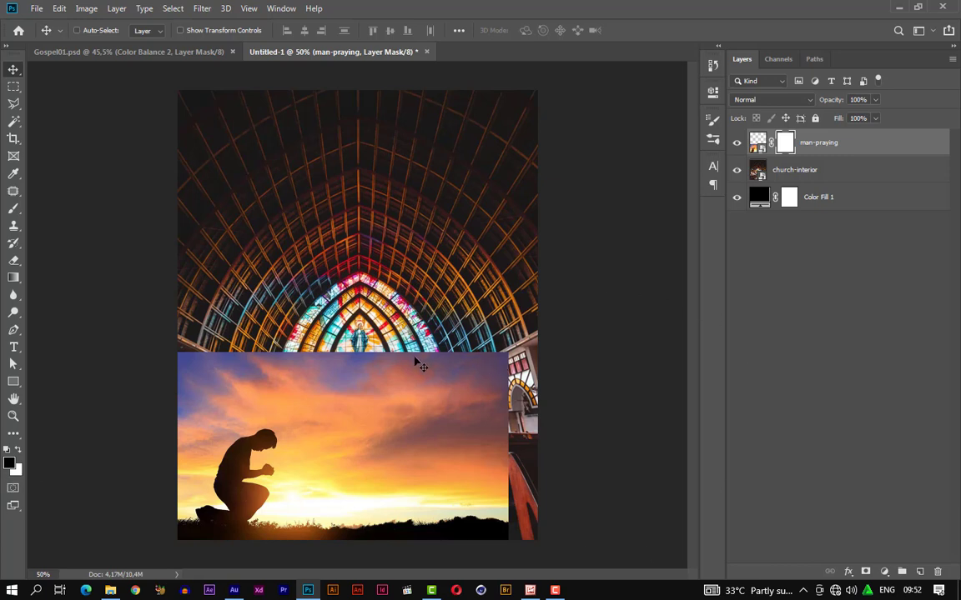
pyautogui.press('b')
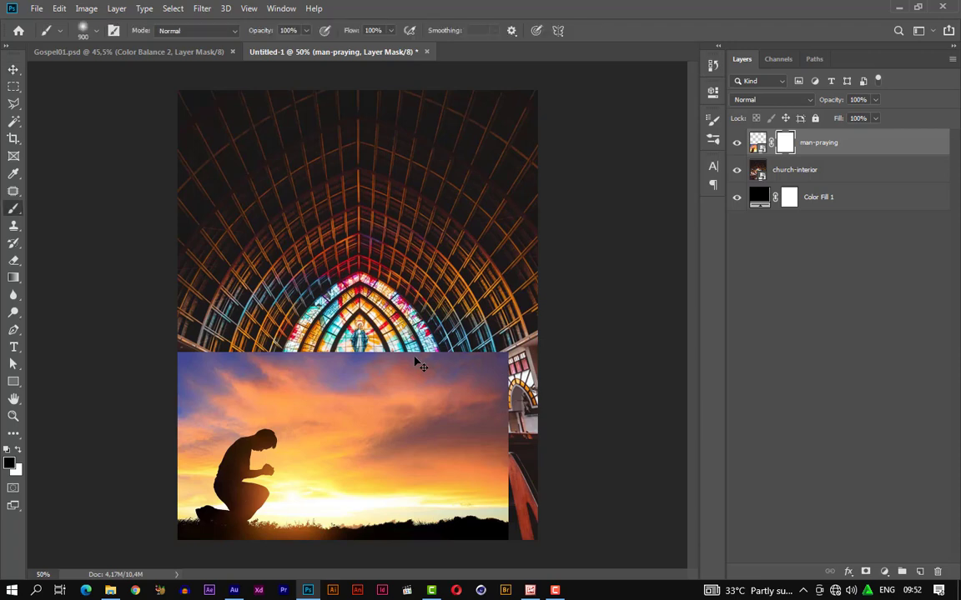
pyautogui.moveTo(446, 342)
pyautogui.mouseDown()
pyautogui.moveTo(502, 397)
pyautogui.moveTo(455, 437)
pyautogui.moveTo(498, 335)
pyautogui.moveTo(407, 278)
pyautogui.moveTo(249, 270)
pyautogui.moveTo(237, 203)
pyautogui.moveTo(165, 204)
pyautogui.moveTo(171, 225)
pyautogui.moveTo(244, 267)
pyautogui.moveTo(488, 299)
pyautogui.moveTo(526, 504)
pyautogui.moveTo(525, 278)
pyautogui.moveTo(500, 455)
pyautogui.moveTo(525, 183)
pyautogui.mouseUp()
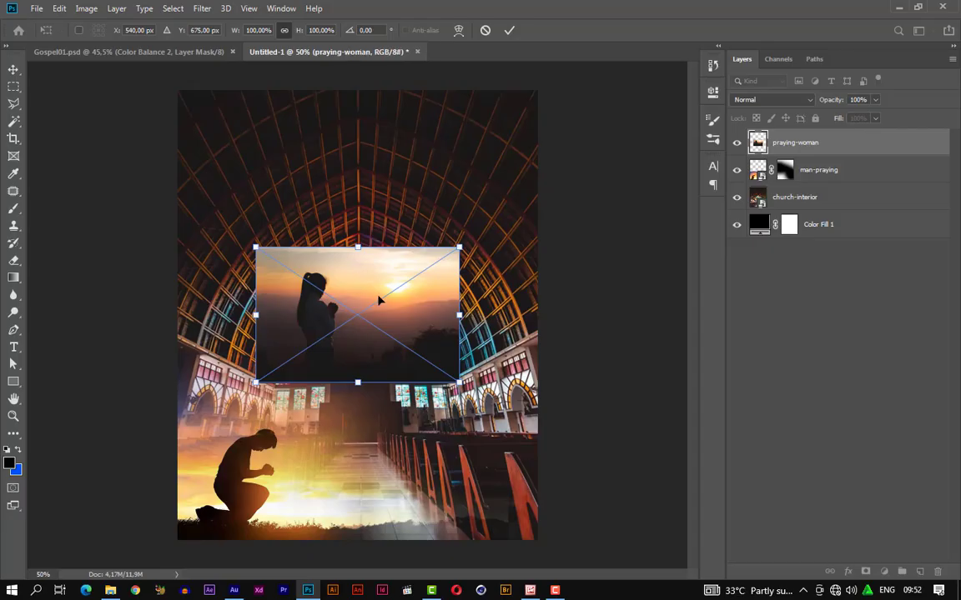
# Step: Flip the praying-woman image horizontally, enlarge it and place it in the upper-right corner of the canvas
pyautogui.moveTo(379, 300); pyautogui.dragTo(507, 117)
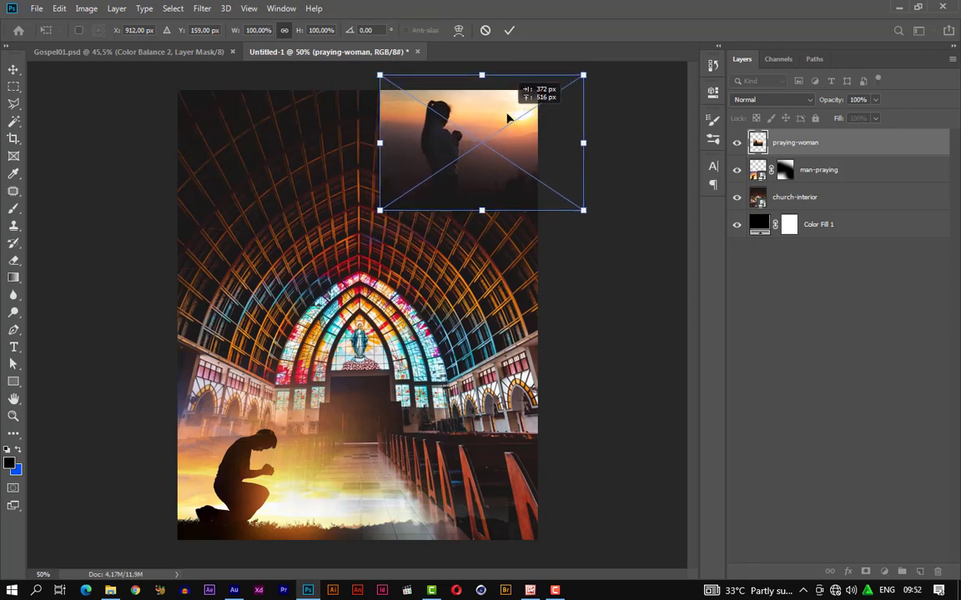
pyautogui.rightClick(494, 130)
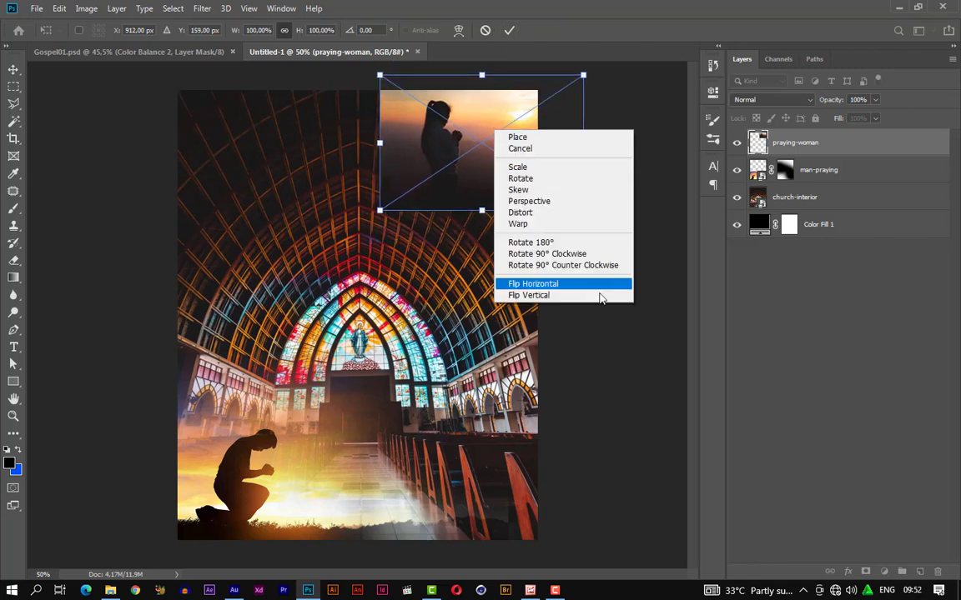
pyautogui.click(586, 288)
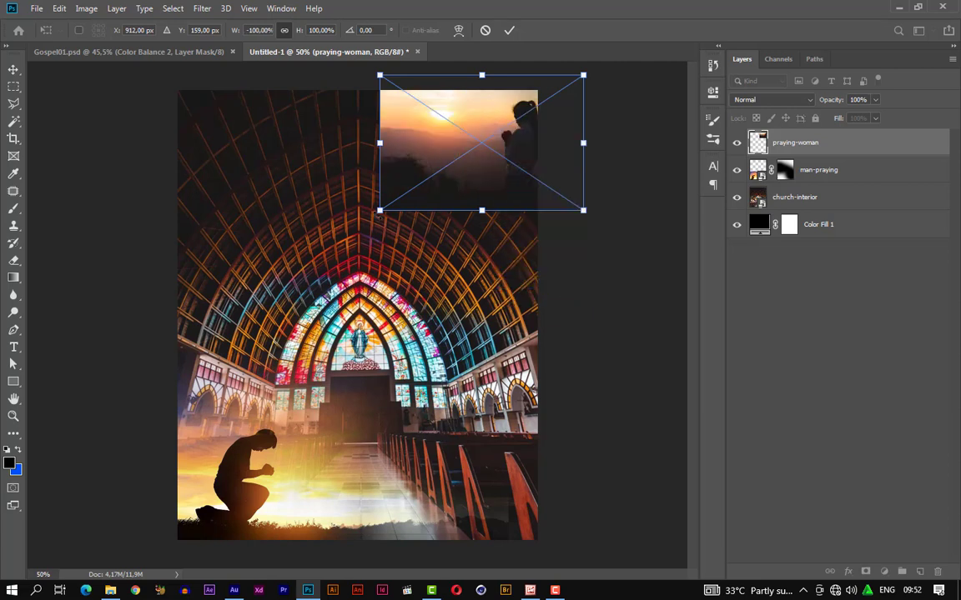
pyautogui.moveTo(379, 210); pyautogui.dragTo(284, 274)
pyautogui.moveTo(459, 232)
pyautogui.mouseDown()
pyautogui.moveTo(493, 254)
pyautogui.moveTo(456, 247)
pyautogui.mouseUp()
pyautogui.click(508, 30)
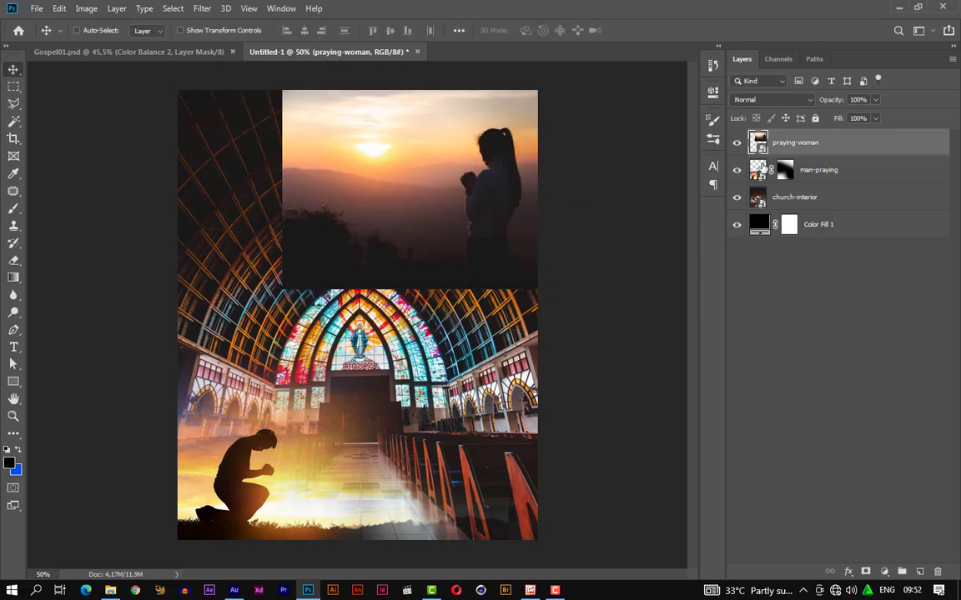
# Step: Add a layer mask to praying-woman and brush black over its left and lower edges to blend it into the church ceiling
pyautogui.click(863, 572)
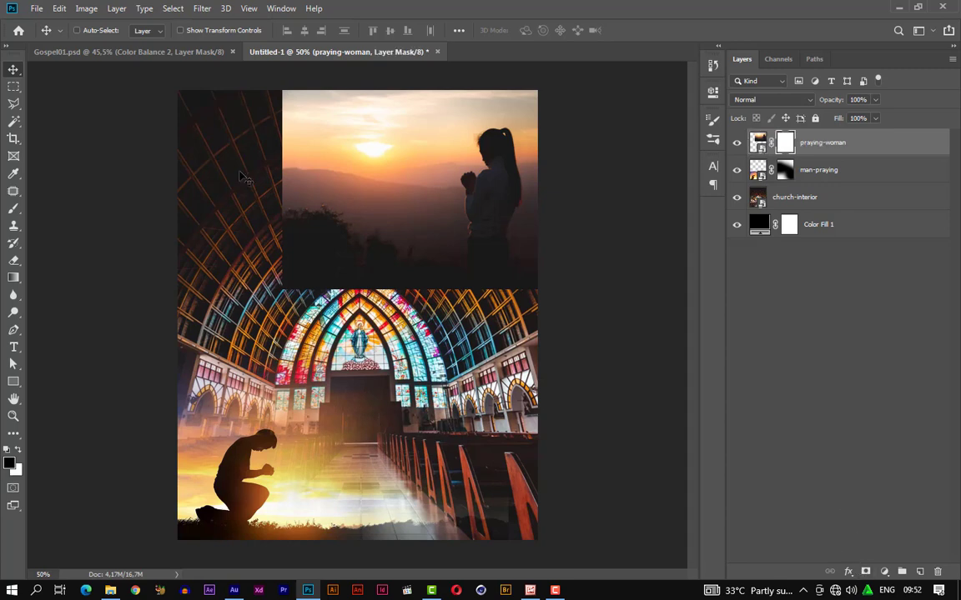
pyautogui.press('b')
pyautogui.moveTo(326, 192)
pyautogui.mouseDown()
pyautogui.moveTo(274, 178)
pyautogui.moveTo(258, 120)
pyautogui.mouseUp()
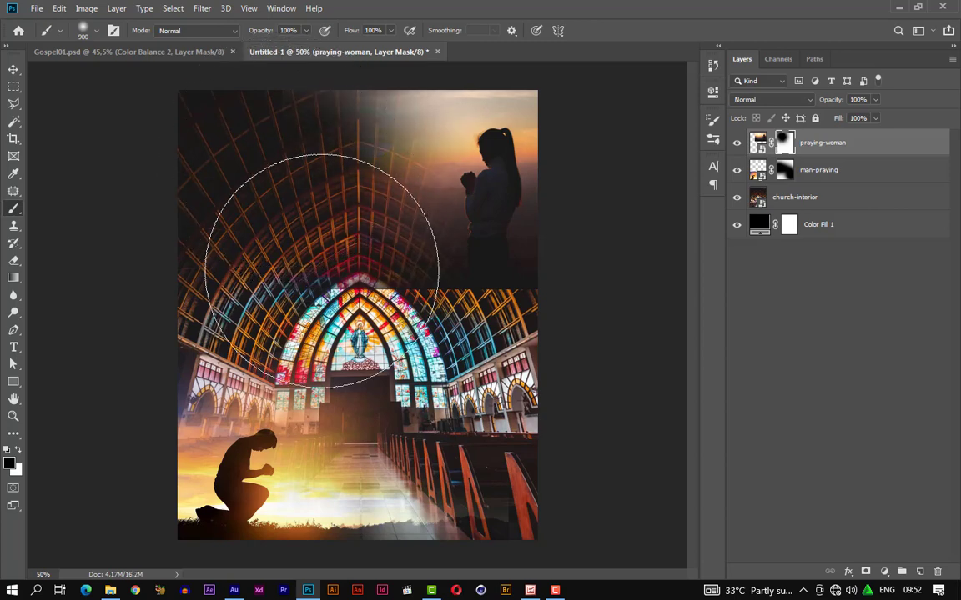
pyautogui.moveTo(597, 298)
pyautogui.mouseDown()
pyautogui.moveTo(489, 339)
pyautogui.moveTo(459, 328)
pyautogui.moveTo(363, 326)
pyautogui.mouseUp()
pyautogui.press('v')
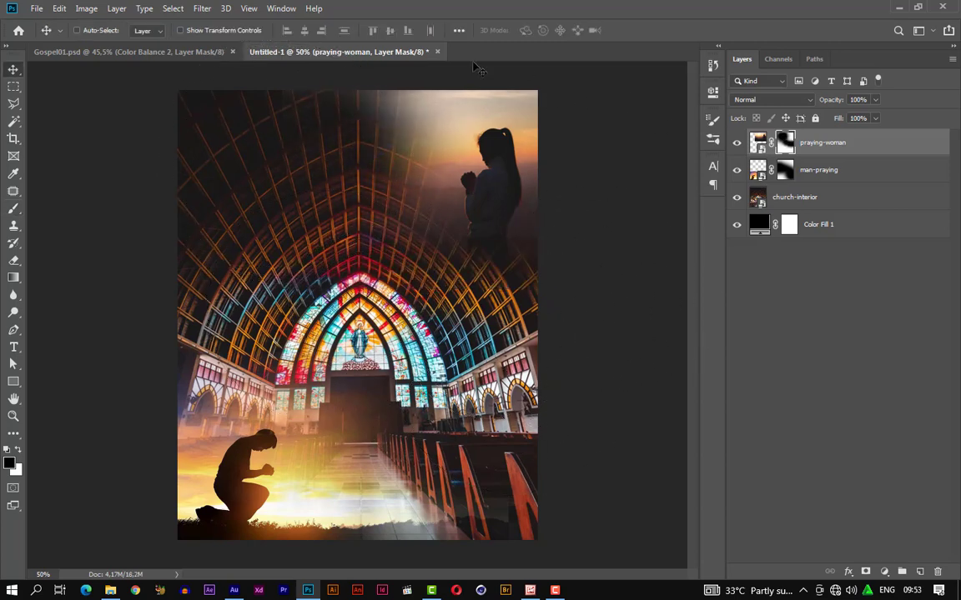
# Step: Place the cracked-wall-bg image as an embedded layer, flipped horizontally, in the upper-left corner of the canvas
pyautogui.click(37, 9)
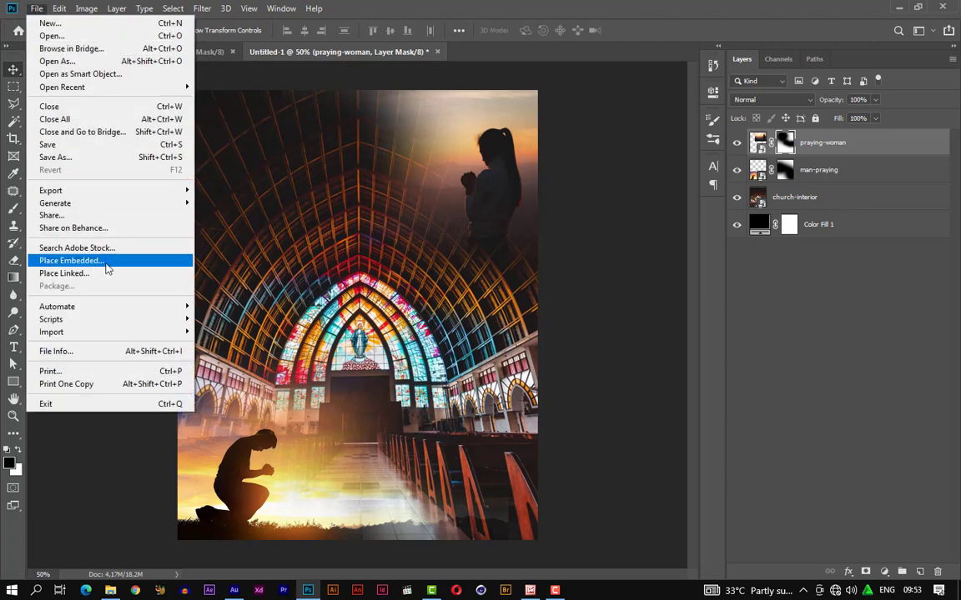
pyautogui.click(40, 101)
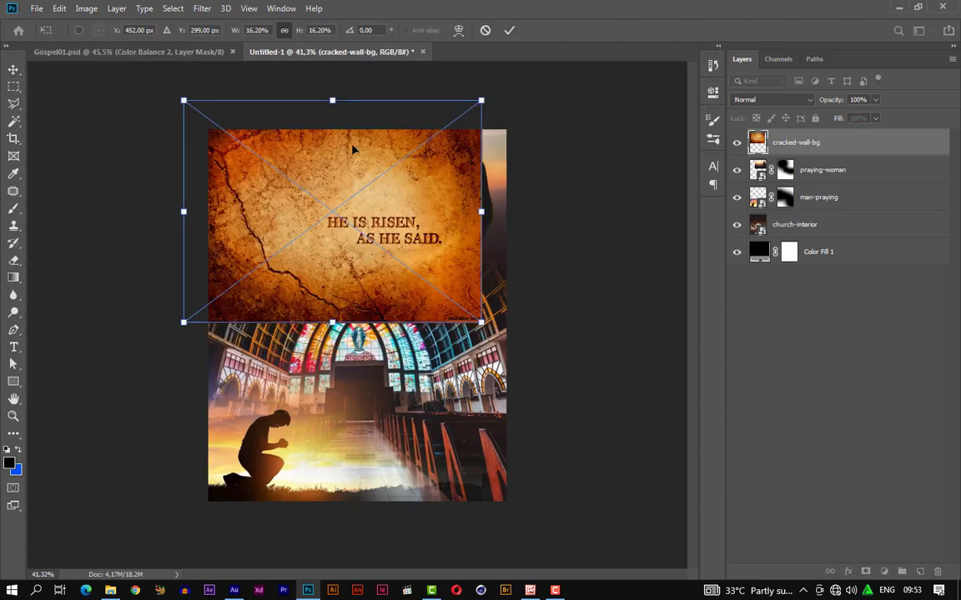
pyautogui.rightClick(353, 149)
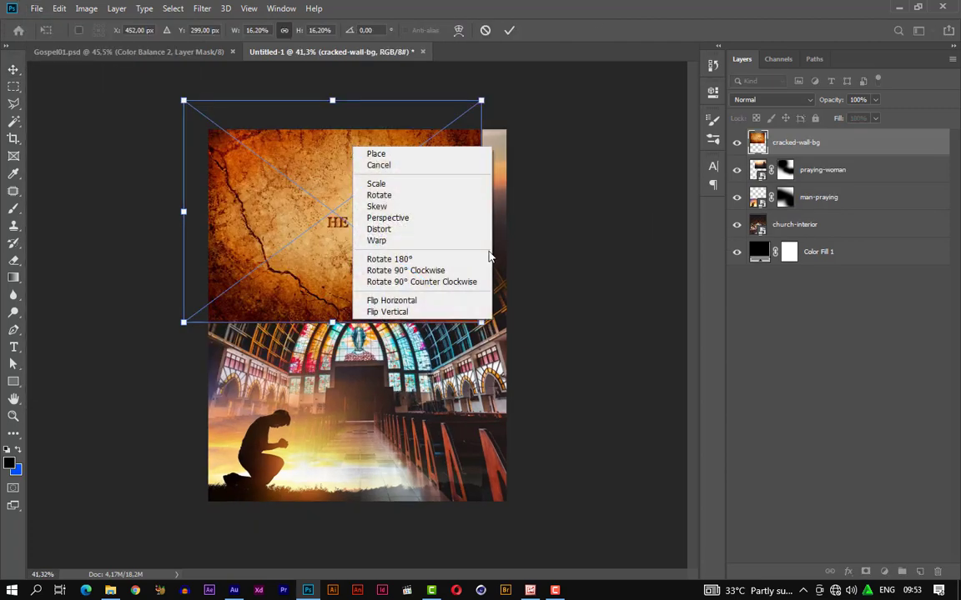
pyautogui.click(428, 301)
pyautogui.press('Return')
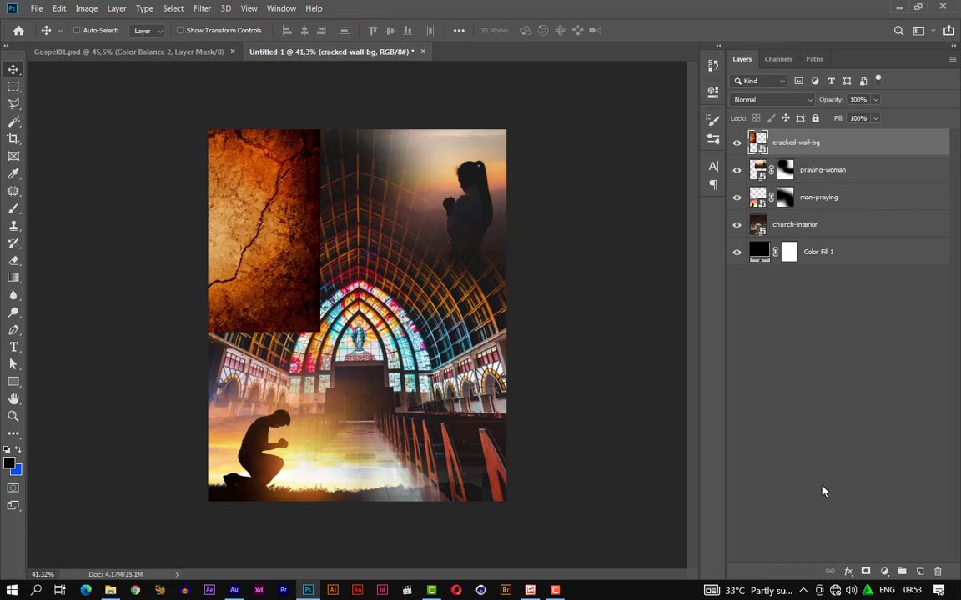
# Step: Add a layer mask to cracked-wall-bg and brush black along its right and lower edges to fade them into the church
pyautogui.click(866, 571)
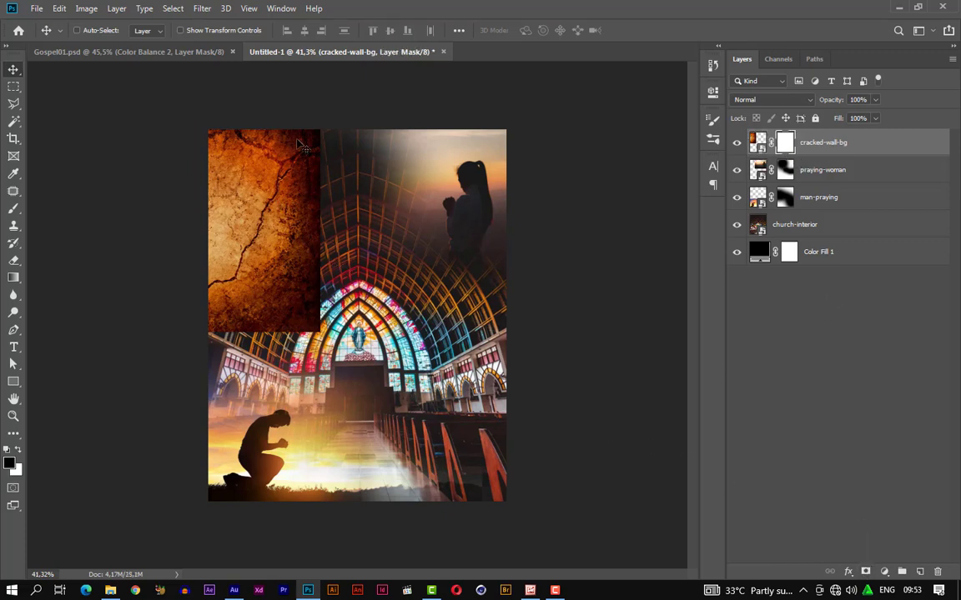
pyautogui.press('b')
pyautogui.moveTo(349, 187)
pyautogui.mouseDown()
pyautogui.moveTo(347, 321)
pyautogui.moveTo(240, 367)
pyautogui.moveTo(305, 351)
pyautogui.moveTo(338, 326)
pyautogui.moveTo(298, 340)
pyautogui.moveTo(338, 274)
pyautogui.moveTo(355, 160)
pyautogui.mouseUp()
pyautogui.press('v')
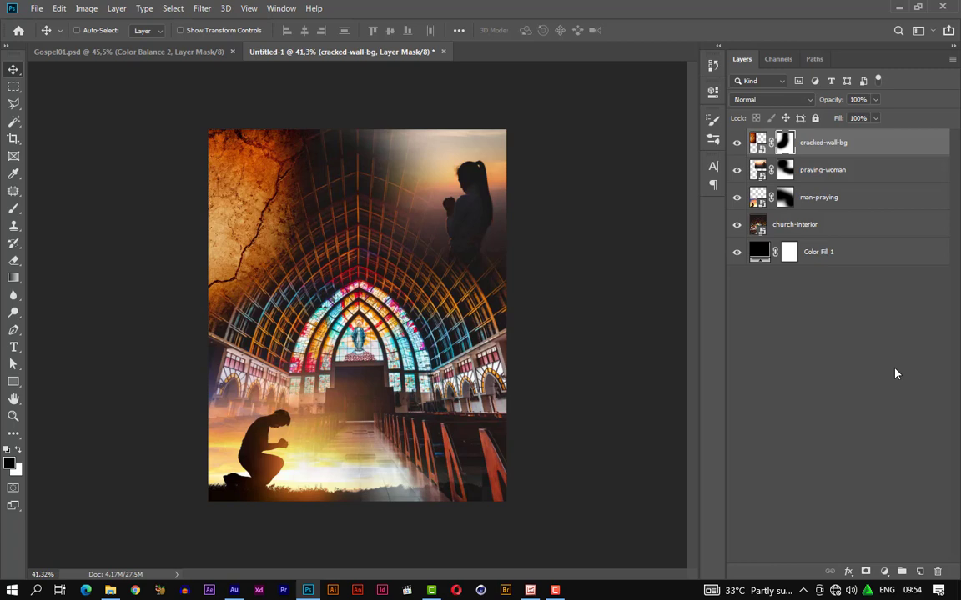
# Step: Add a Pattern fill layer with the Dots 1 pattern above all layers and set its blending mode to Multiply
pyautogui.click(885, 572)
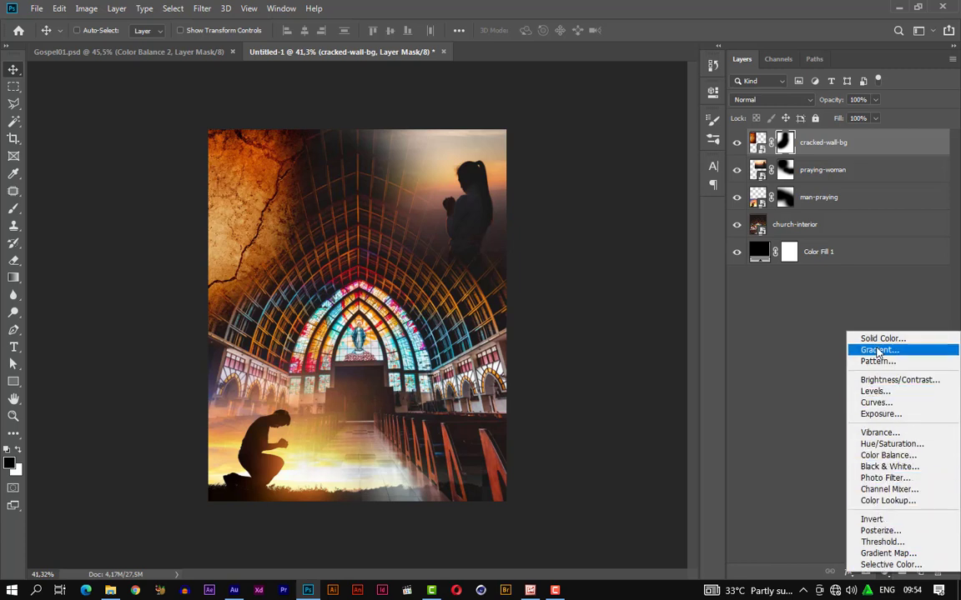
pyautogui.click(877, 361)
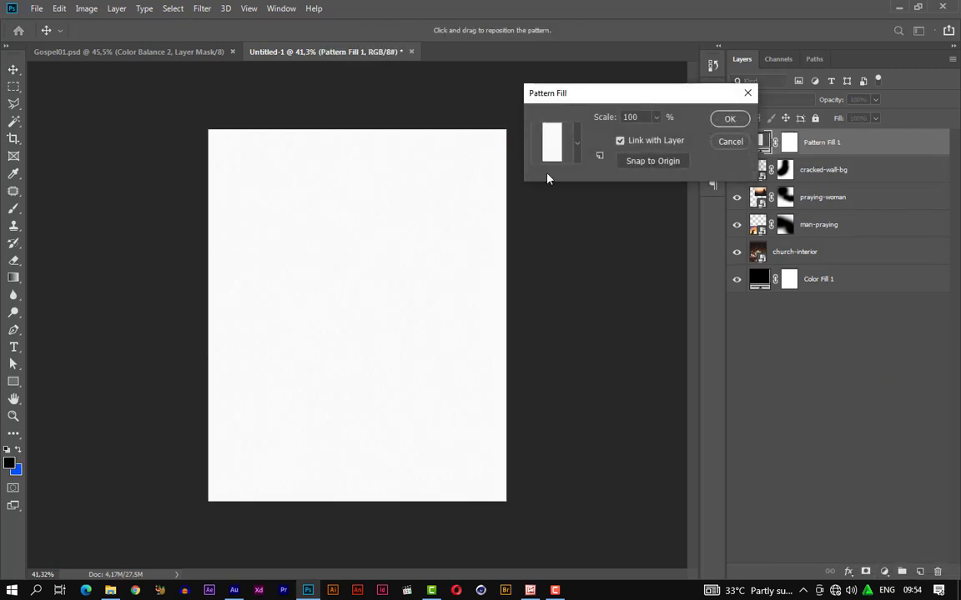
pyautogui.click(576, 143)
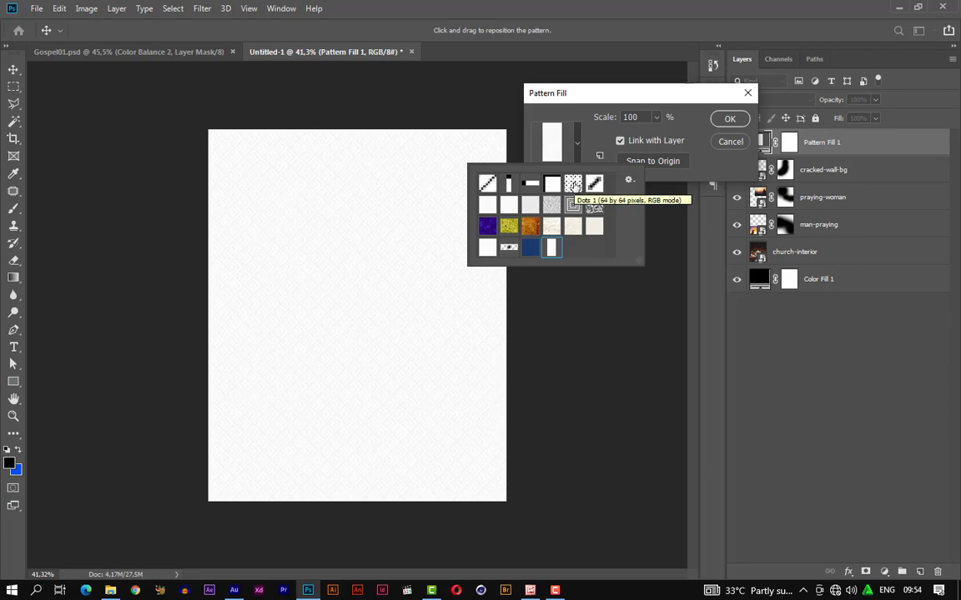
pyautogui.click(574, 185)
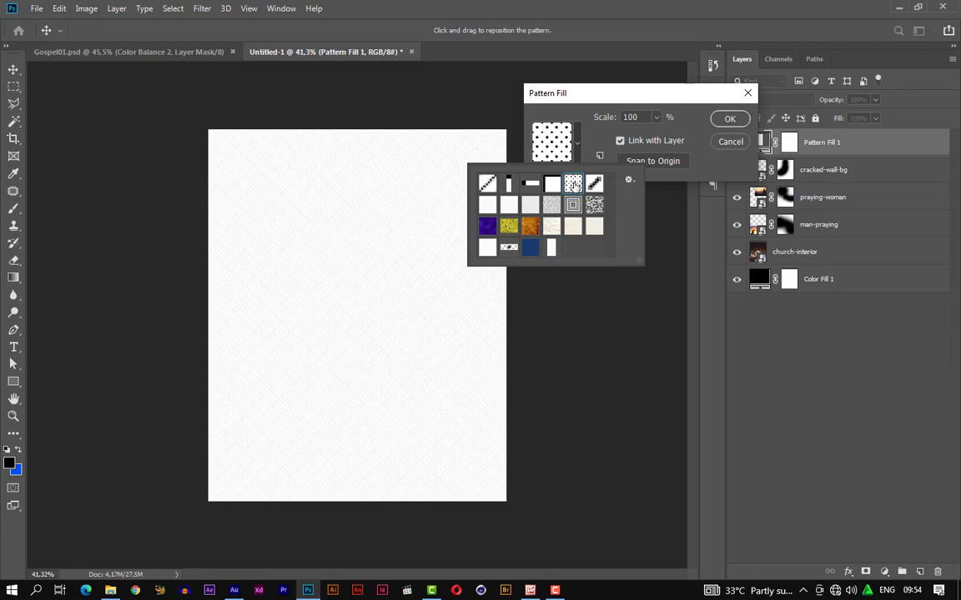
pyautogui.click(743, 121)
pyautogui.click(734, 121)
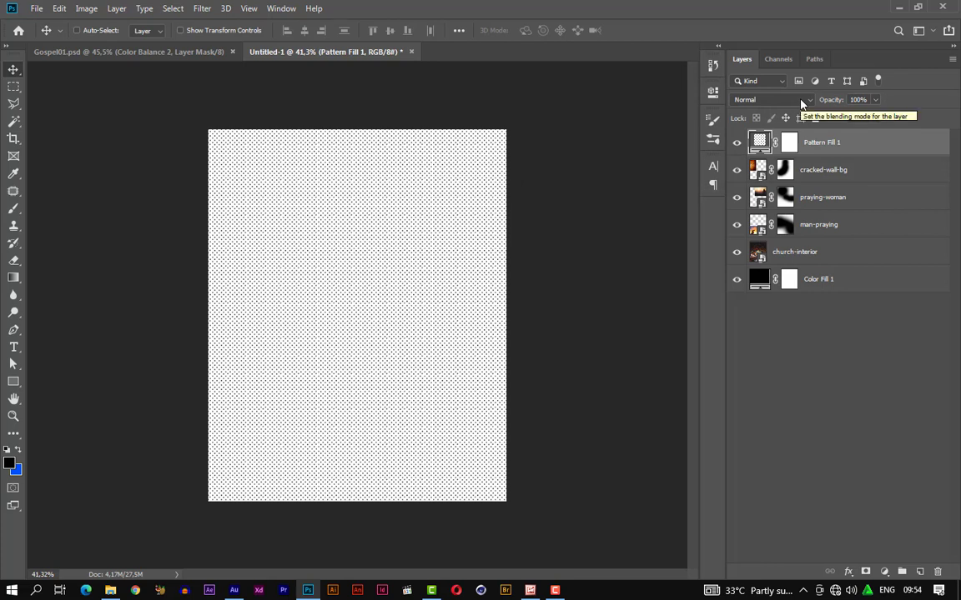
pyautogui.click(801, 102)
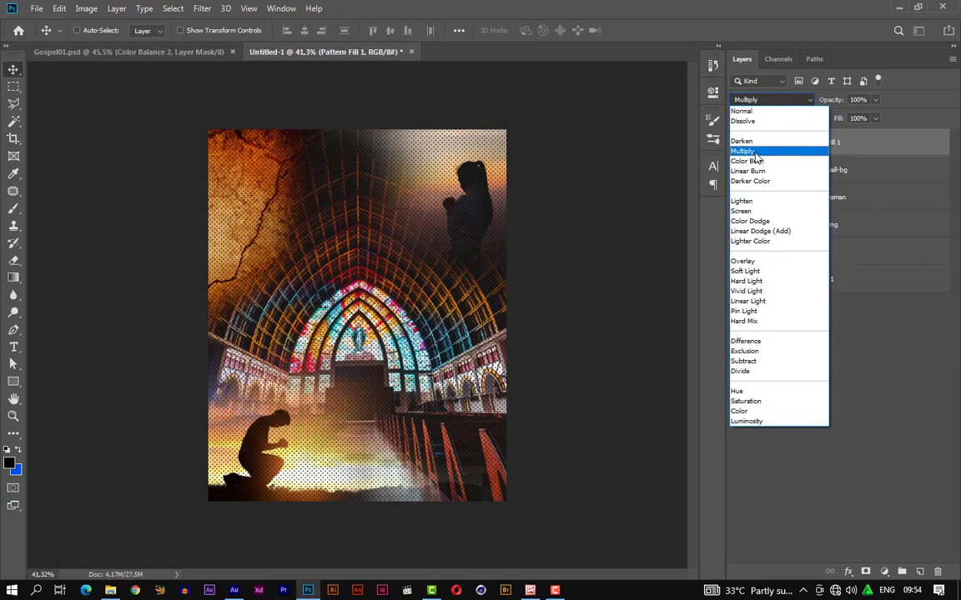
pyautogui.click(755, 153)
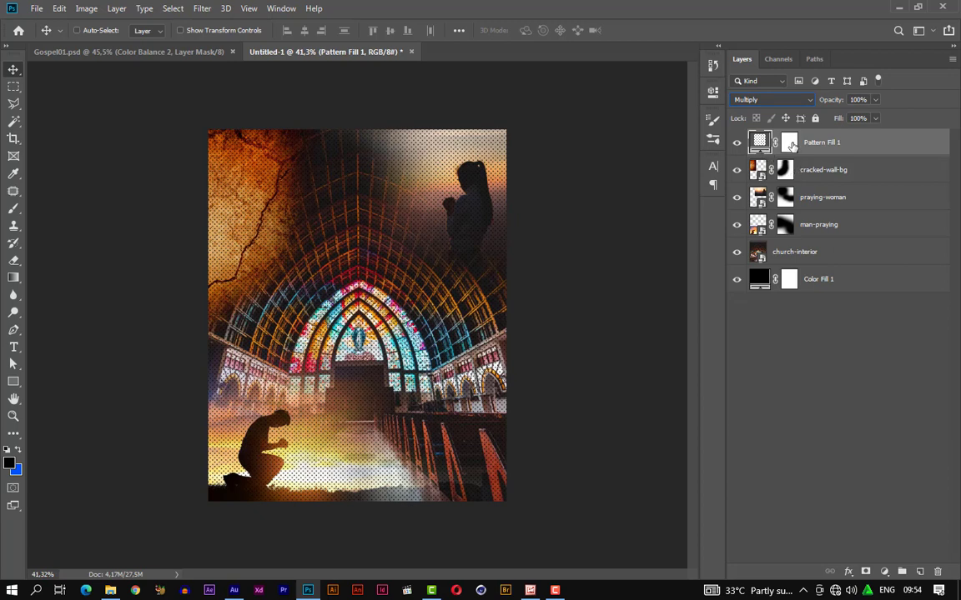
# Step: Mask the dot pattern out of the canvas centre with a soft black brush of size 1500 on the pattern fill's layer mask
pyautogui.click(790, 144)
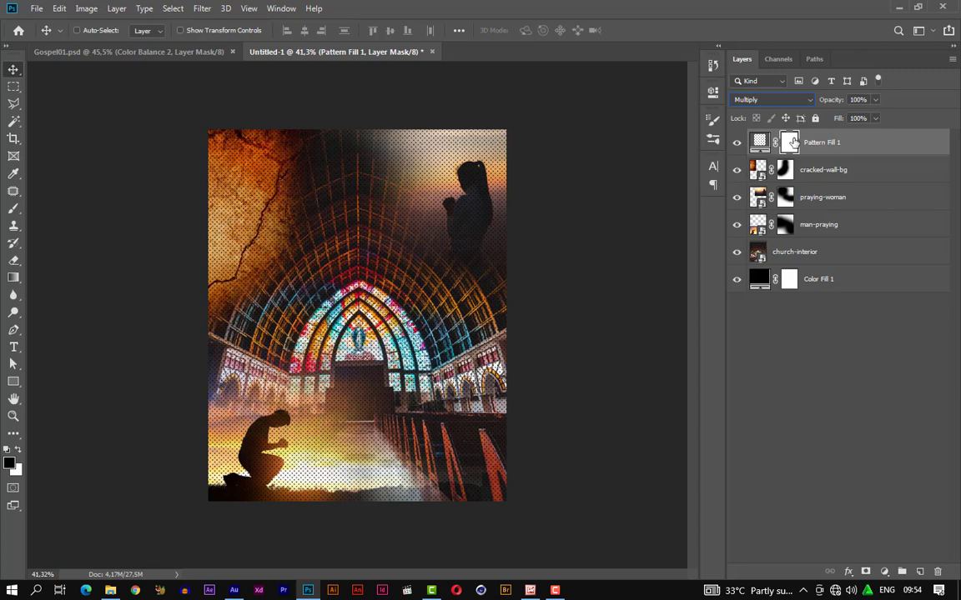
pyautogui.press('b')
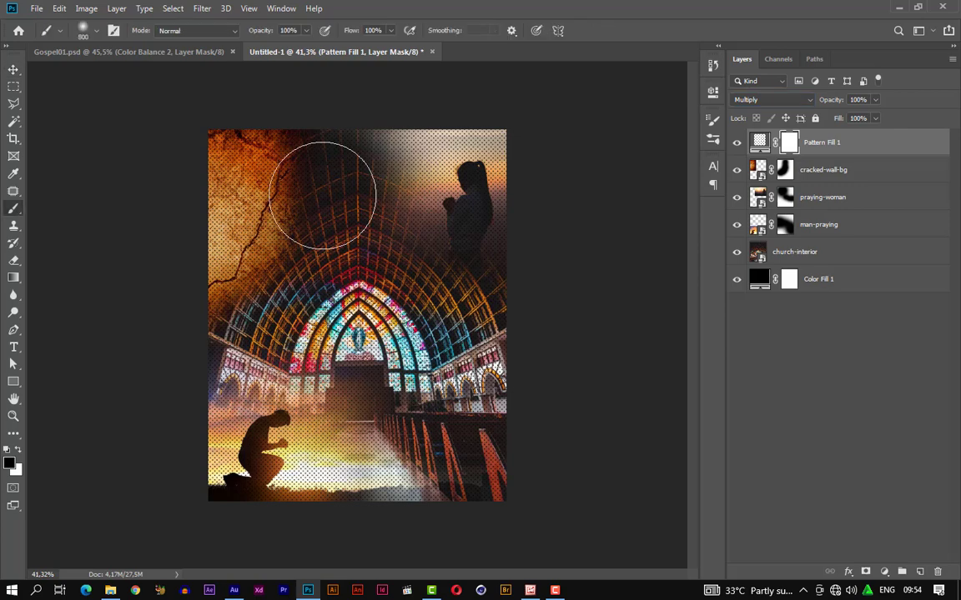
pyautogui.press(']')
pyautogui.press(']')
pyautogui.press(']')
pyautogui.press(']')
pyautogui.press(']')
pyautogui.press(']')
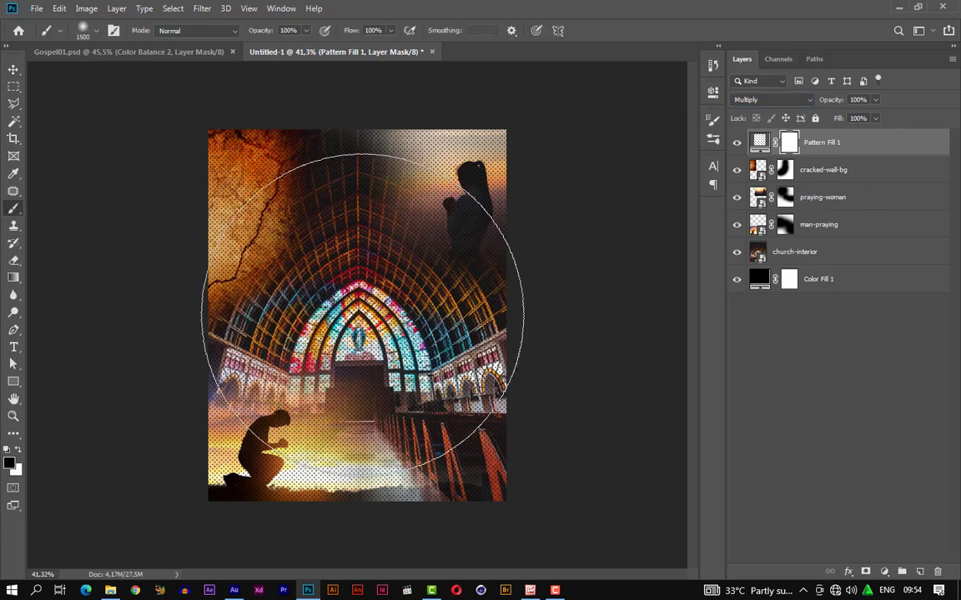
pyautogui.click(363, 309)
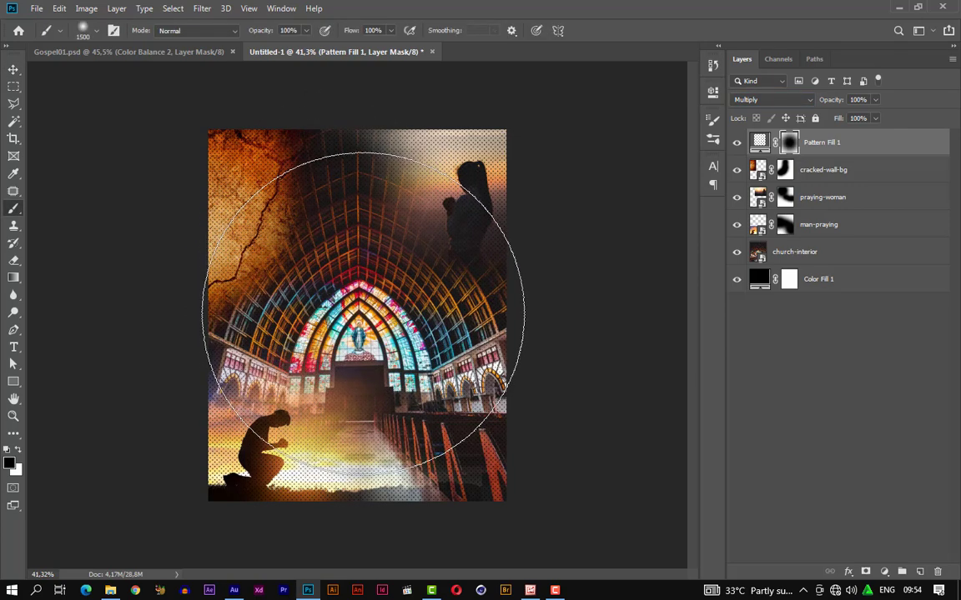
# Step: Hide more of the dots around the canvas centre on the pattern fill's mask and reduce the brush size to 1100
pyautogui.click(364, 308)
pyautogui.press('[')
pyautogui.press('[')
pyautogui.press('[')
pyautogui.press('[')
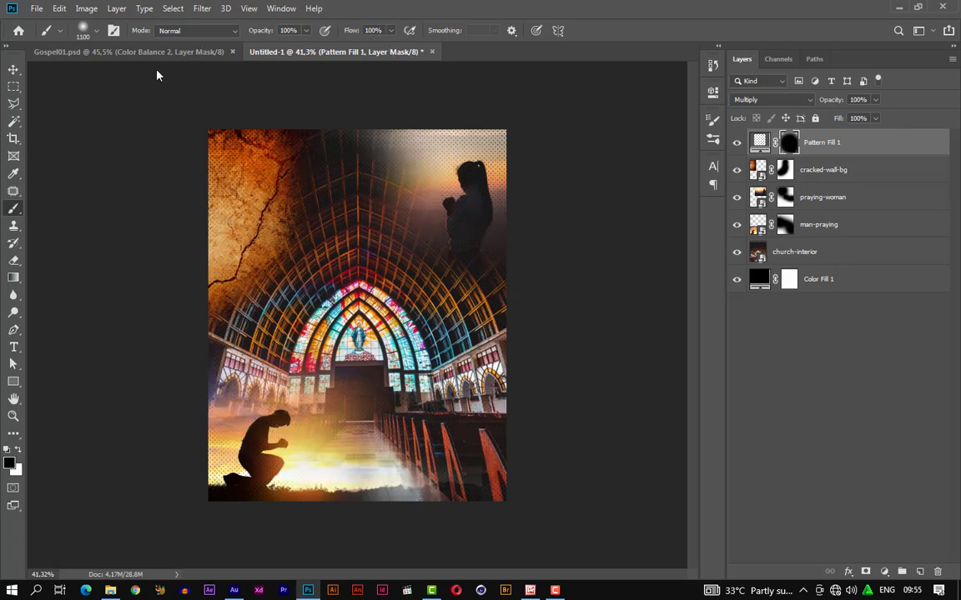
# Step: Place the TDJAkes cutout over the poster's upper-left area and clip a Black & White adjustment with the Default preset to it
pyautogui.moveTo(379, 218); pyautogui.dragTo(297, 222)
pyautogui.click(508, 30)
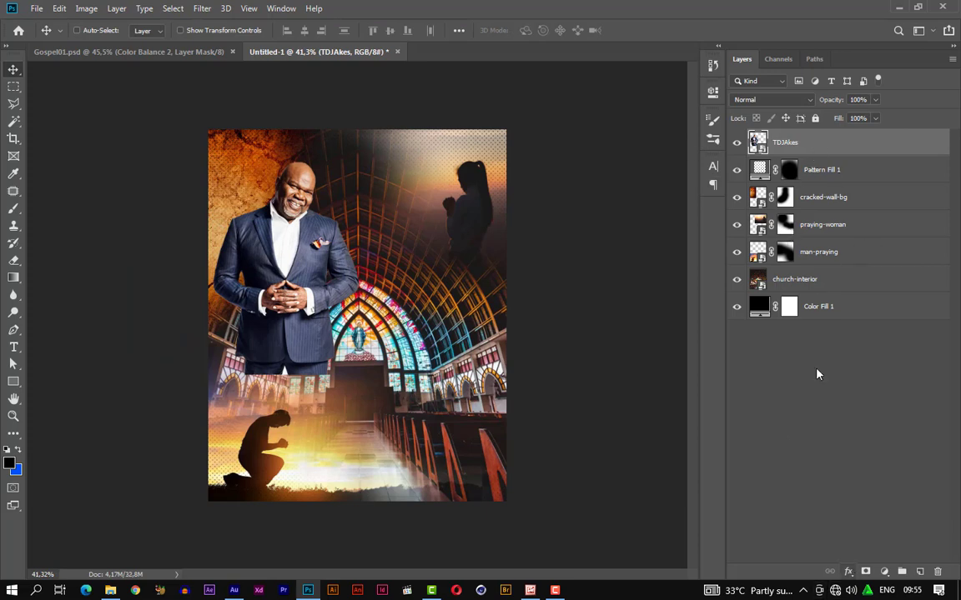
pyautogui.click(884, 572)
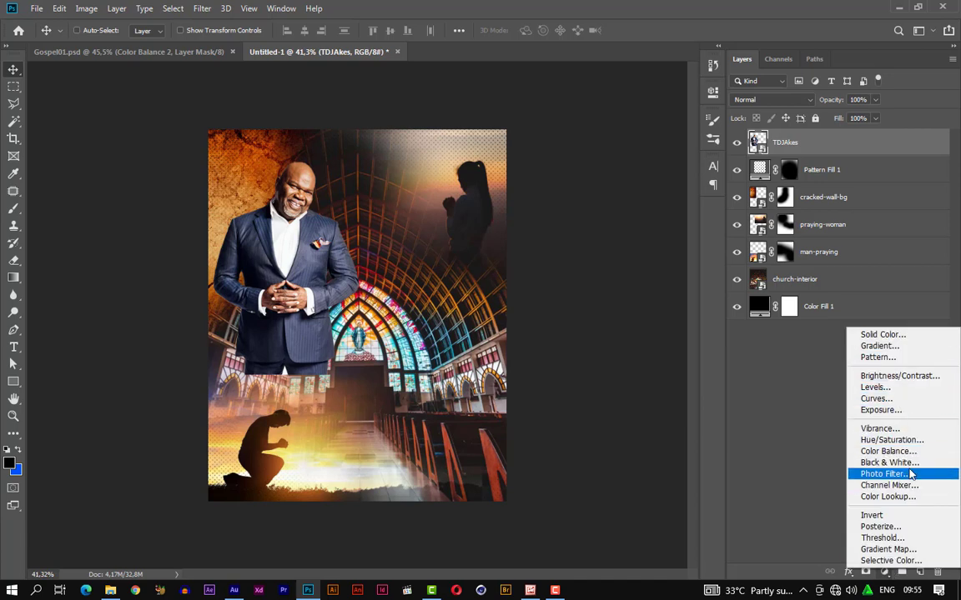
pyautogui.click(889, 462)
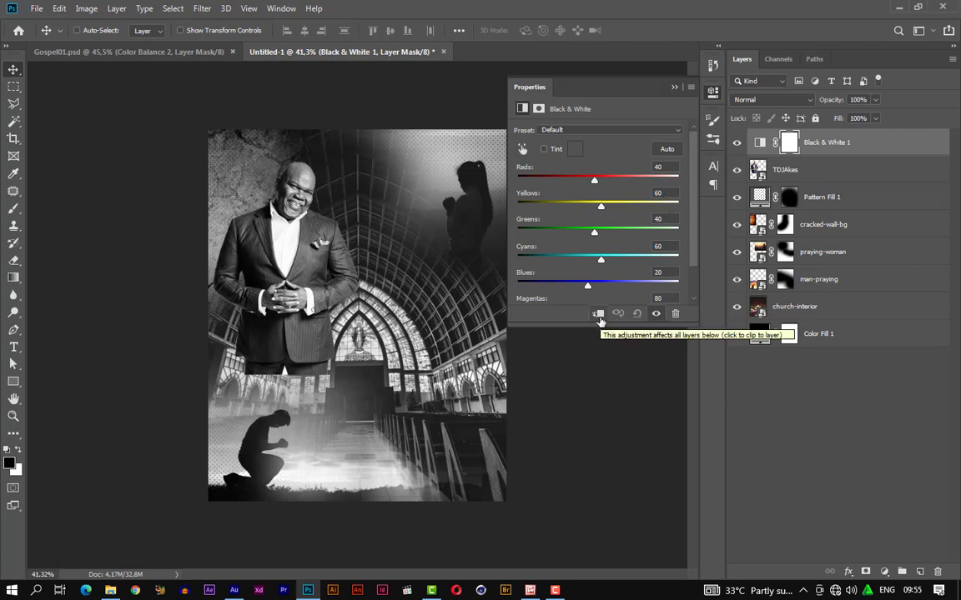
pyautogui.click(597, 315)
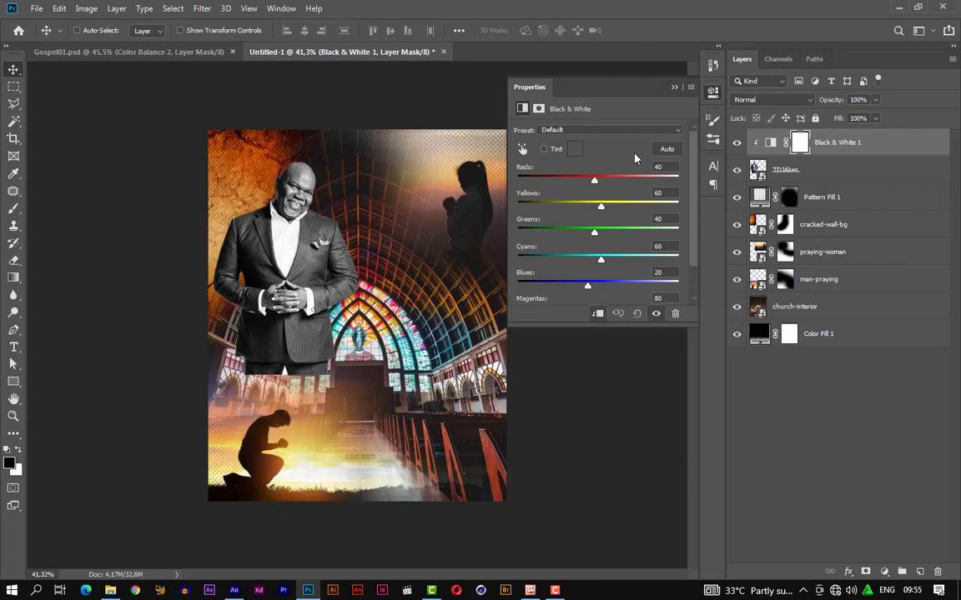
pyautogui.click(675, 87)
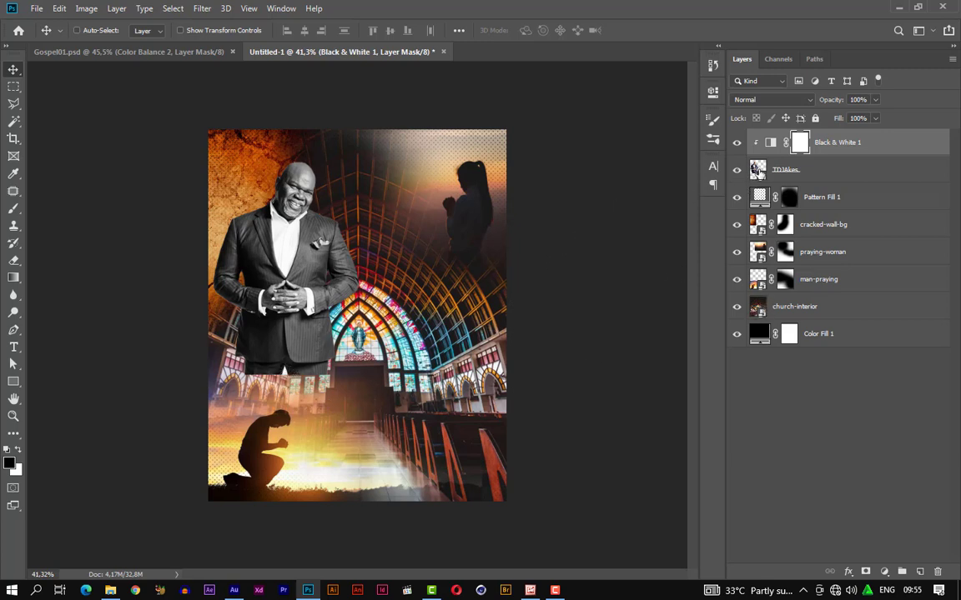
# Step: Add a layer mask to TDJAkes and fade the figure's lower edge with a soft black brush of size 300
pyautogui.click(833, 170)
pyautogui.click(865, 571)
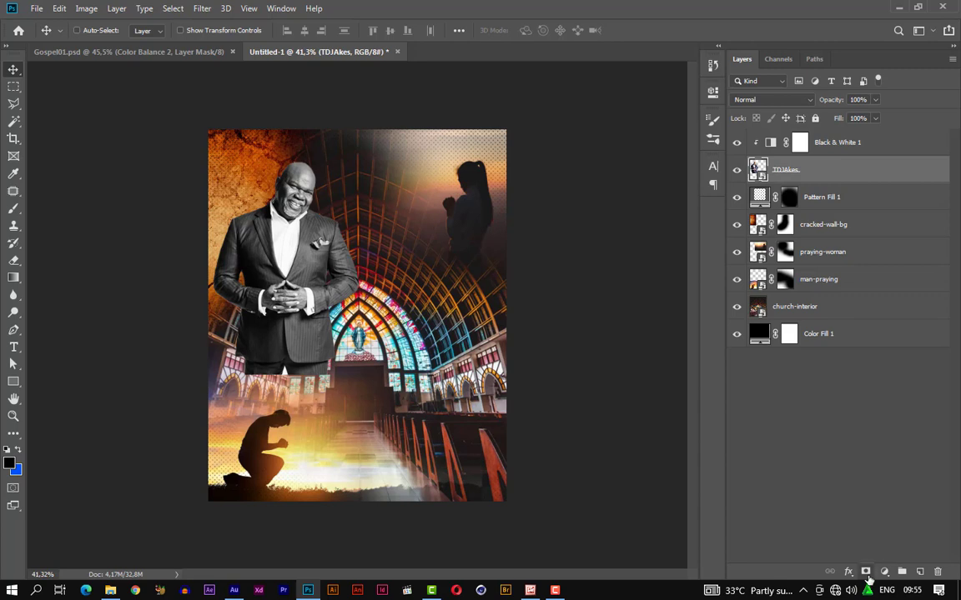
pyautogui.press('b')
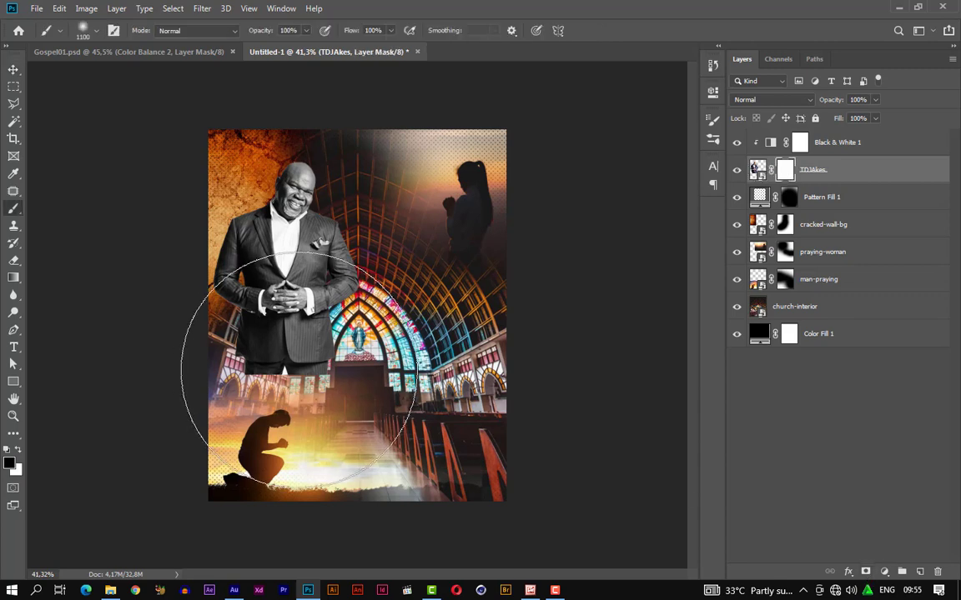
pyautogui.press('[')
pyautogui.press('[')
pyautogui.press('[')
pyautogui.press('[')
pyautogui.press('[')
pyautogui.press('[')
pyautogui.moveTo(281, 377)
pyautogui.mouseDown()
pyautogui.moveTo(259, 359)
pyautogui.moveTo(328, 387)
pyautogui.moveTo(236, 383)
pyautogui.moveTo(225, 371)
pyautogui.moveTo(309, 358)
pyautogui.mouseUp()
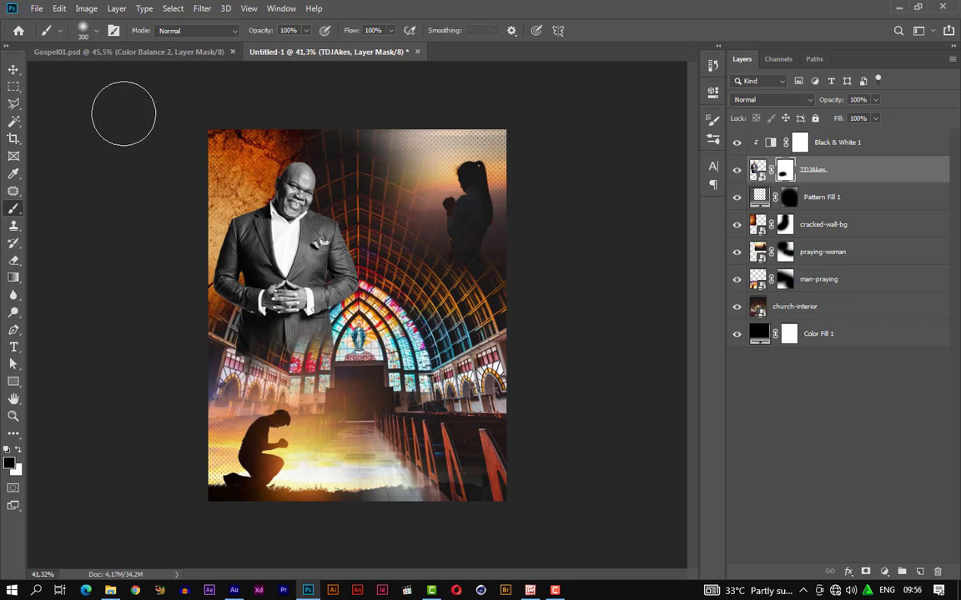
pyautogui.click(12, 69)
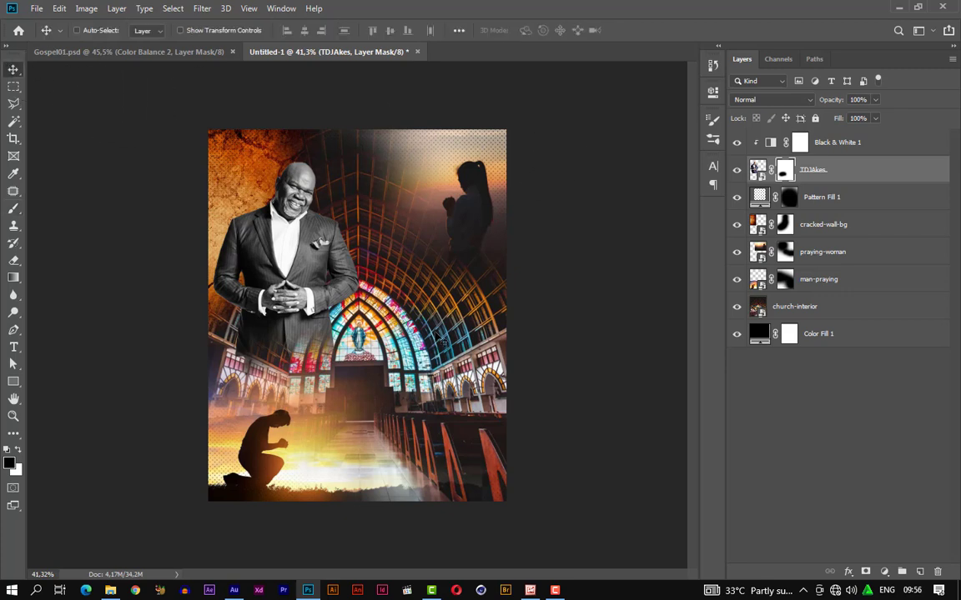
# Step: Add a black (000000) Solid Color fill layer above all other layers
pyautogui.click(884, 571)
pyautogui.press('Escape')
pyautogui.hotkey('alt', ']')
pyautogui.hotkey('ctrl', 'shift', 'alt', 'n')
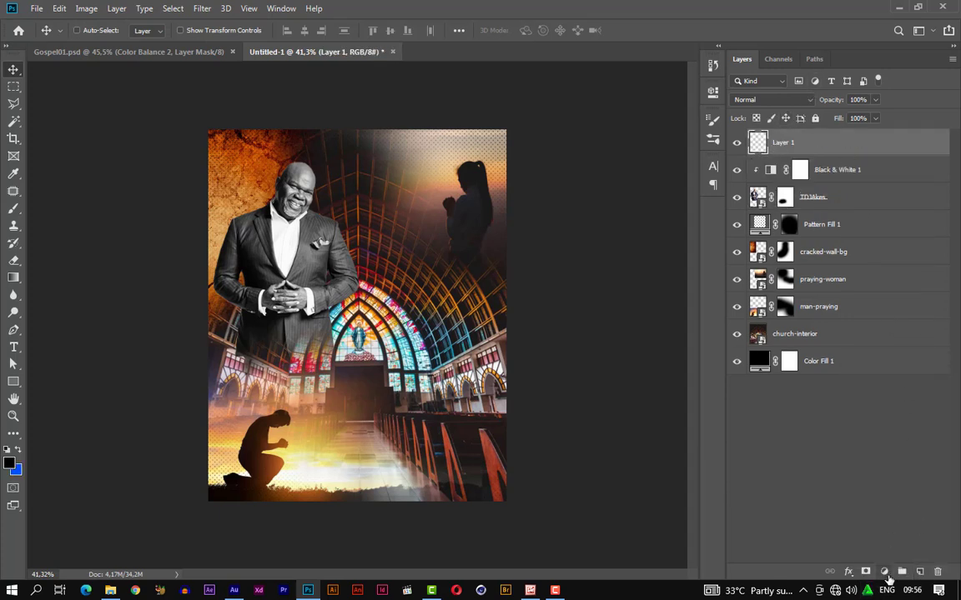
pyautogui.click(888, 574)
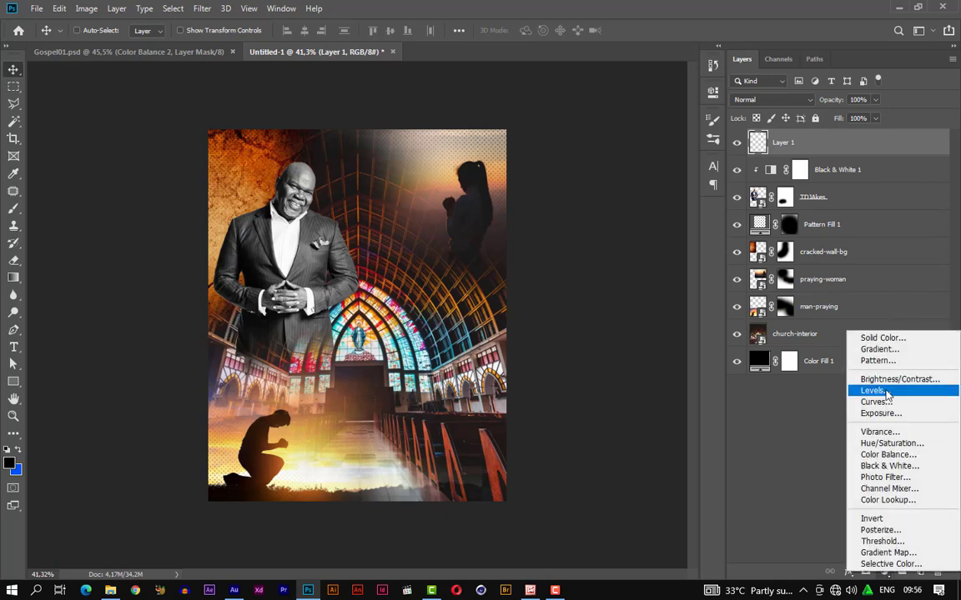
pyautogui.click(883, 338)
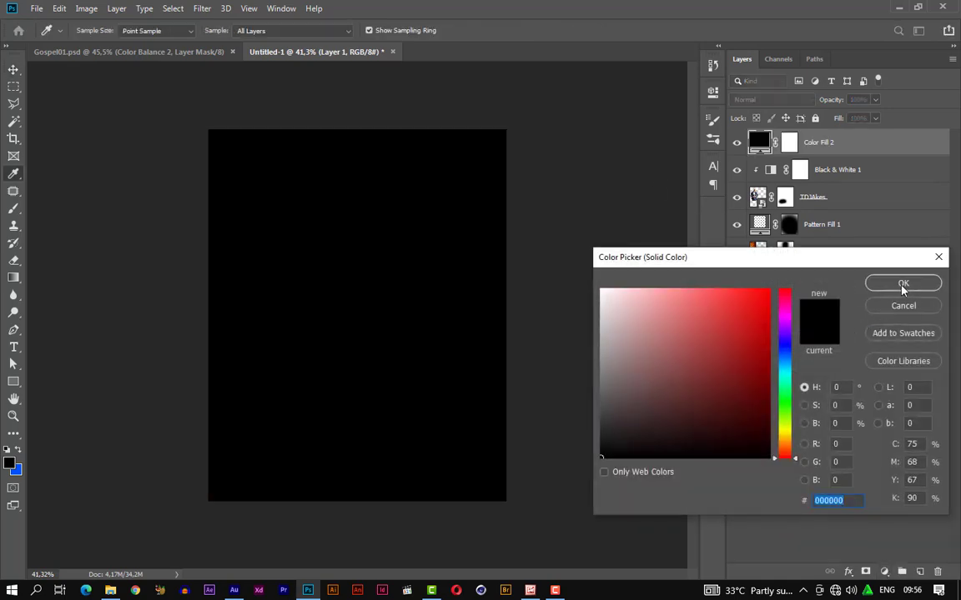
pyautogui.click(902, 285)
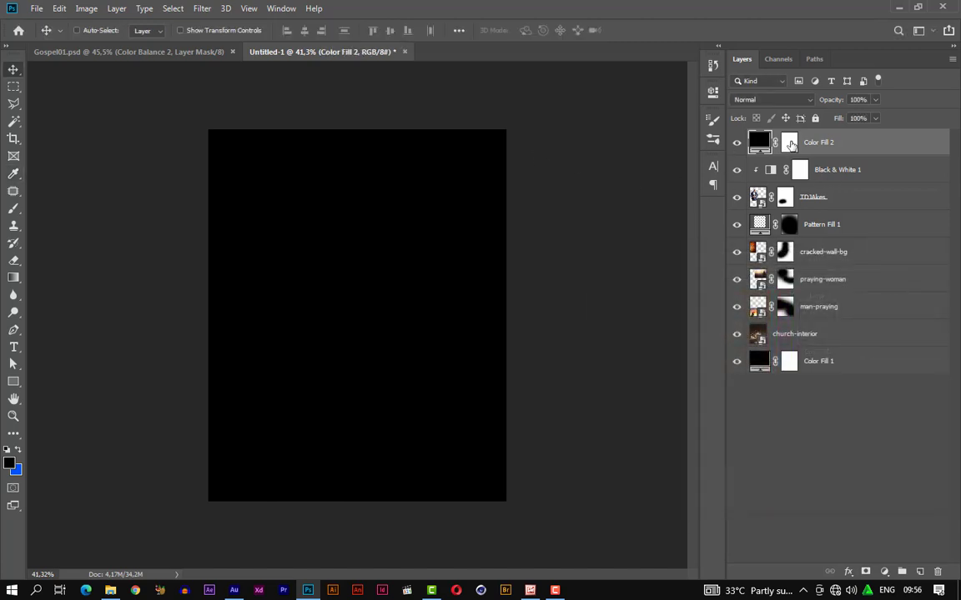
# Step: Mask the black fill out of the canvas centre with a soft black brush of size 1700 to form a vignette
pyautogui.click(788, 143)
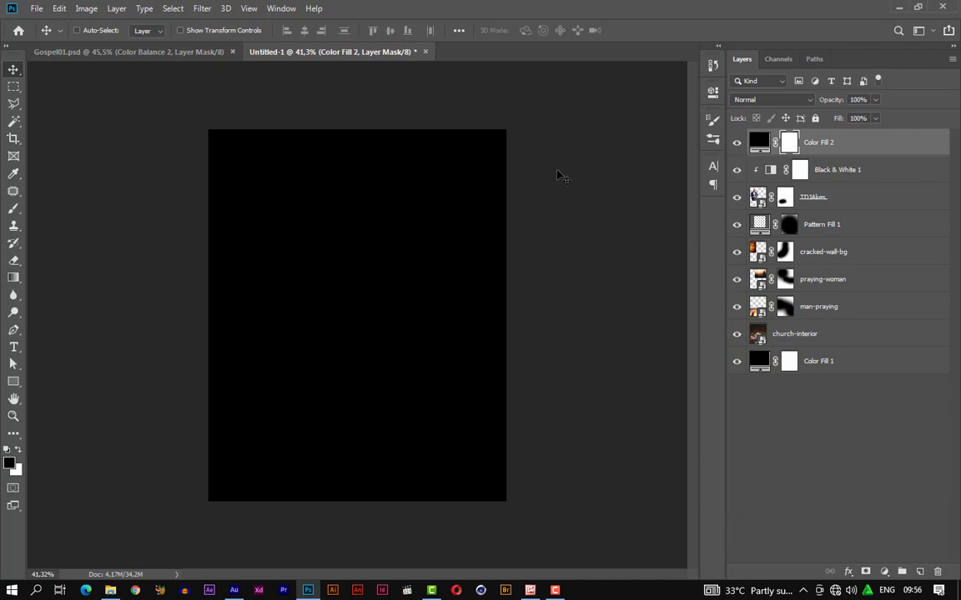
pyautogui.press('b')
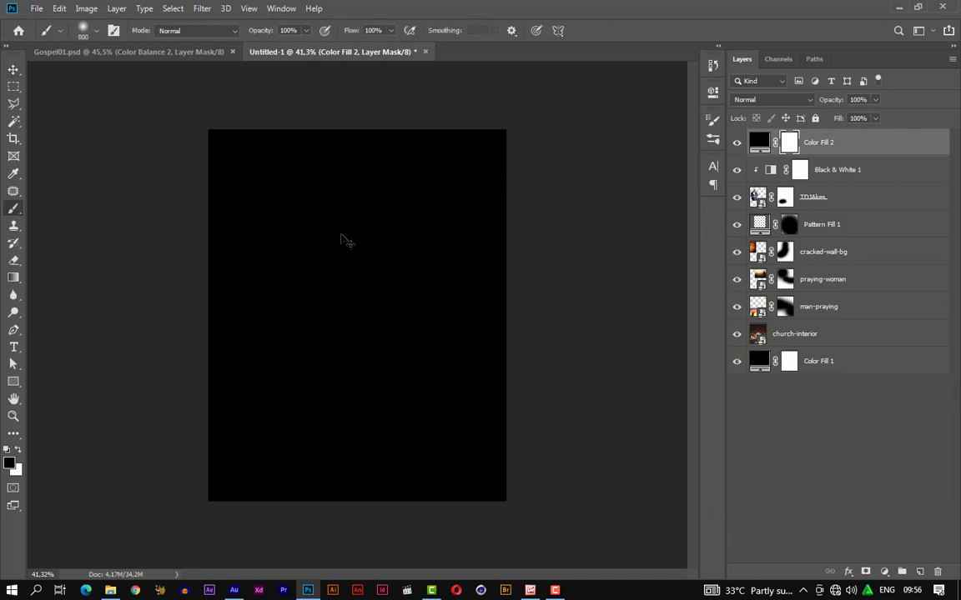
pyautogui.press(']')
pyautogui.press(']')
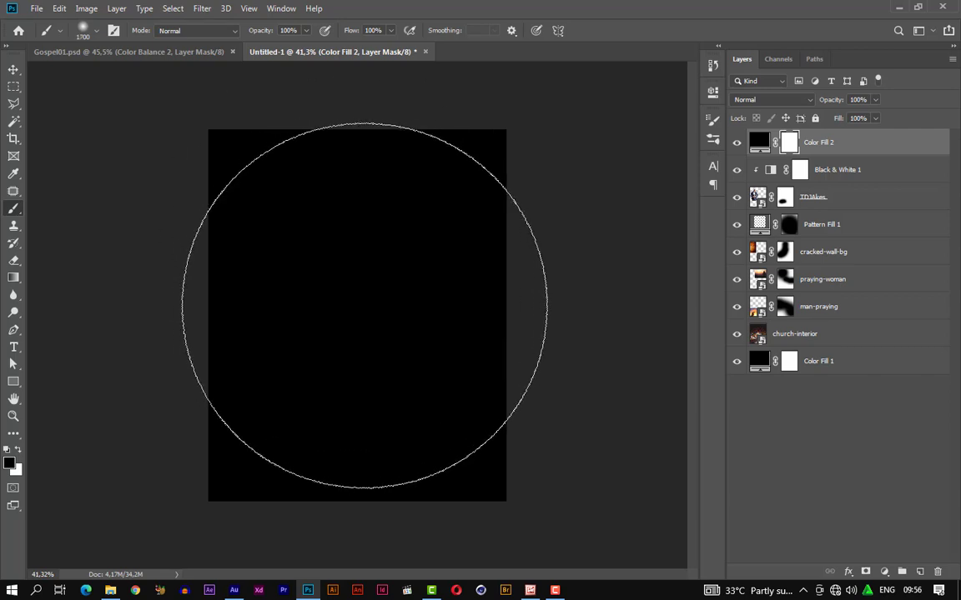
pyautogui.click(364, 312)
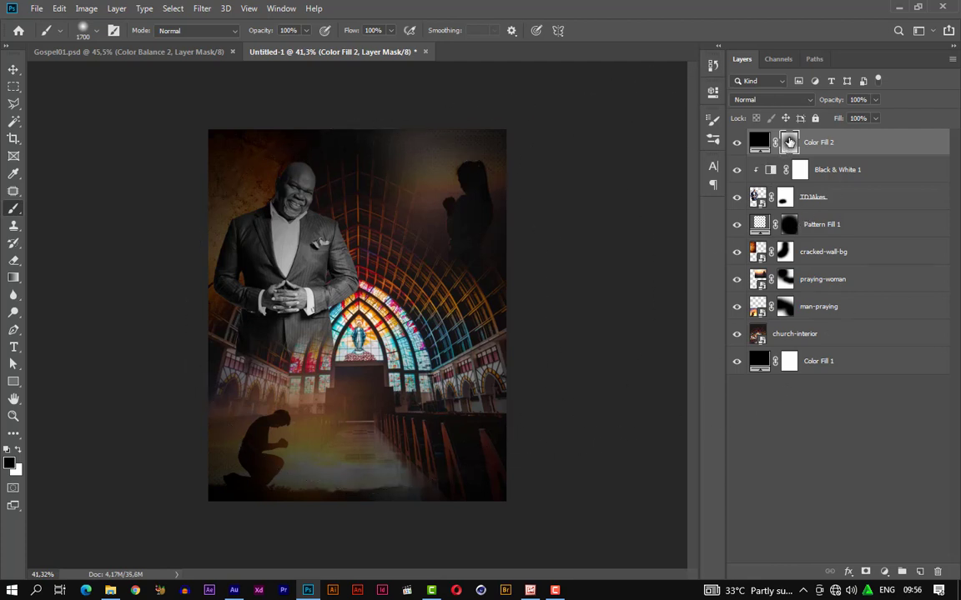
# Step: Rasterize the black vignette fill layer and apply its layer mask
pyautogui.click(759, 142)
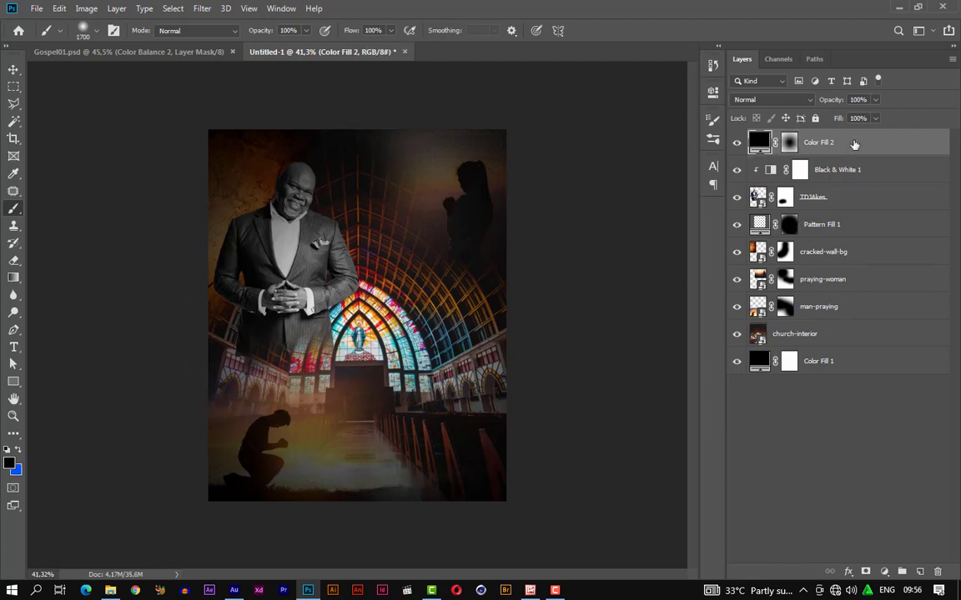
pyautogui.rightClick(854, 144)
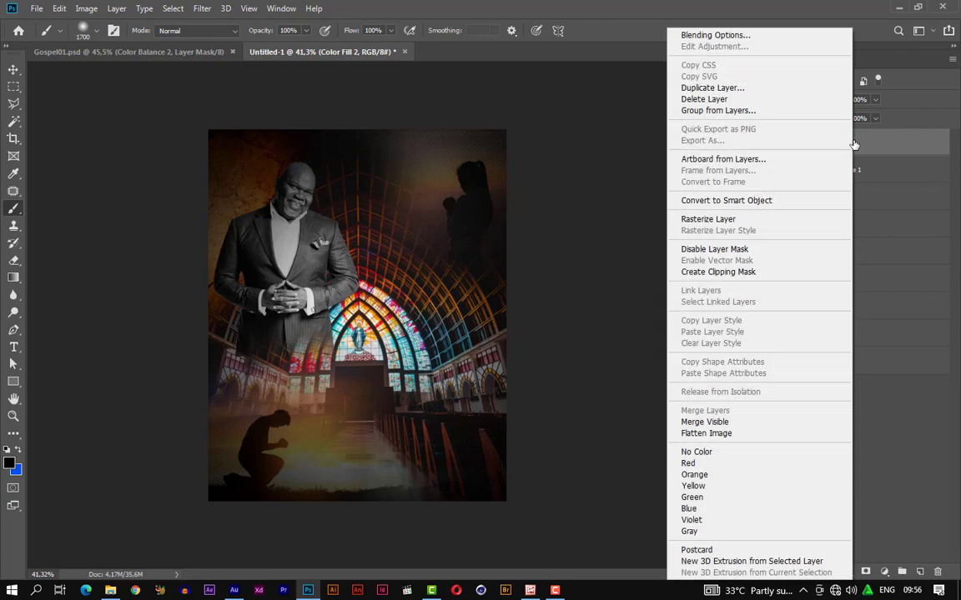
pyautogui.click(734, 220)
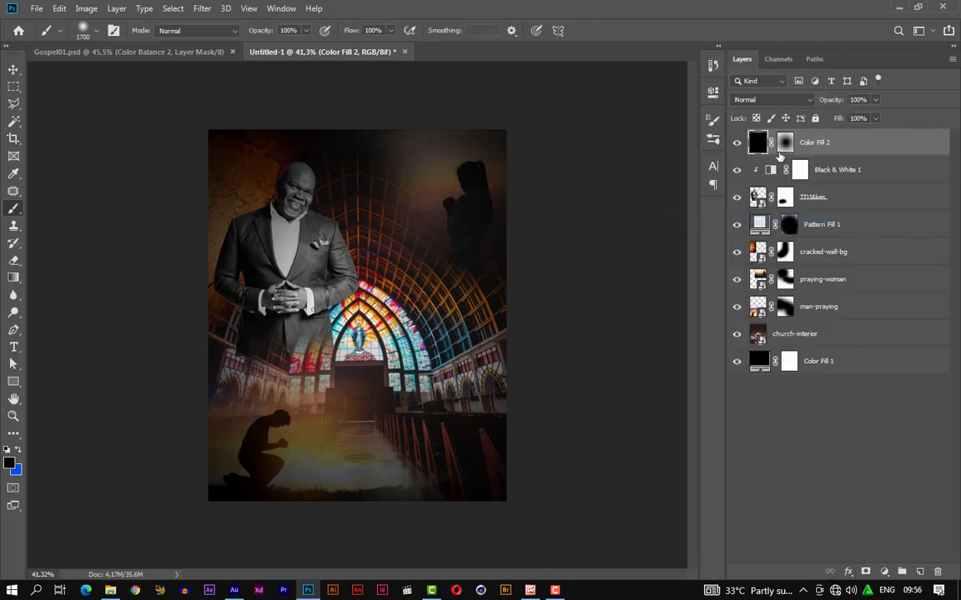
pyautogui.click(788, 144)
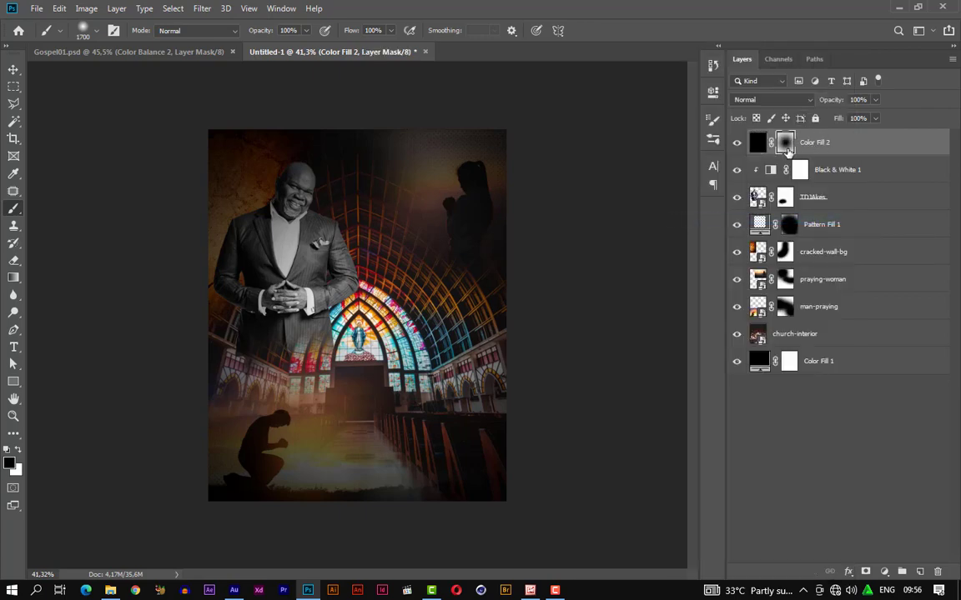
pyautogui.rightClick(786, 146)
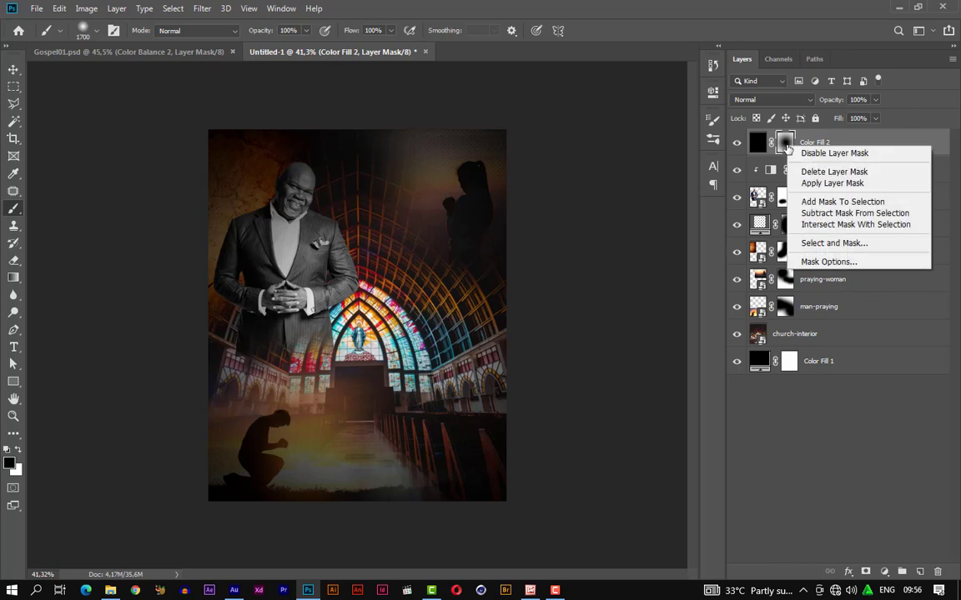
pyautogui.click(825, 183)
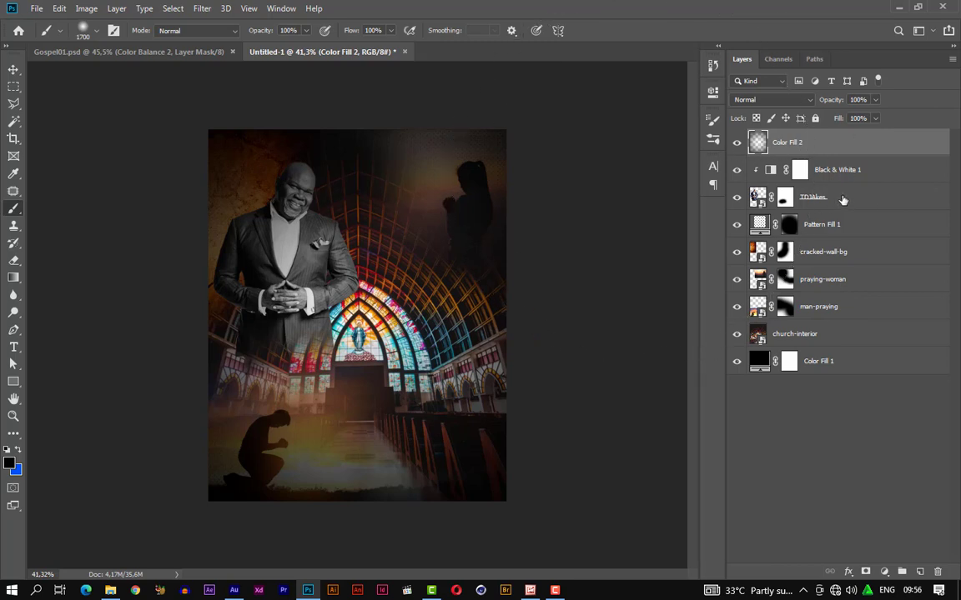
pyautogui.press('v')
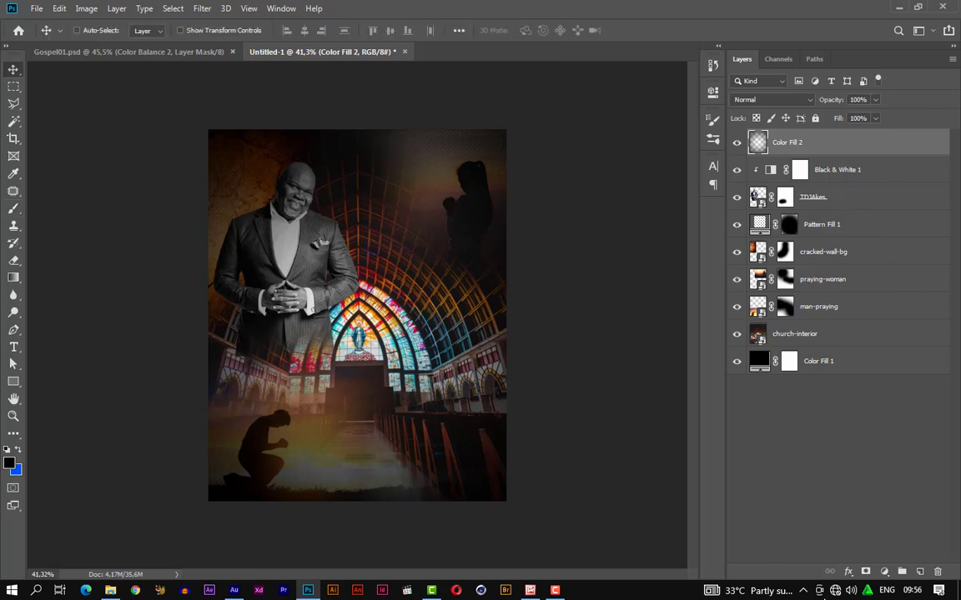
# Step: Add a Gradient fill layer above the vignette and set its starting colour stop to f6c25d
pyautogui.click(885, 571)
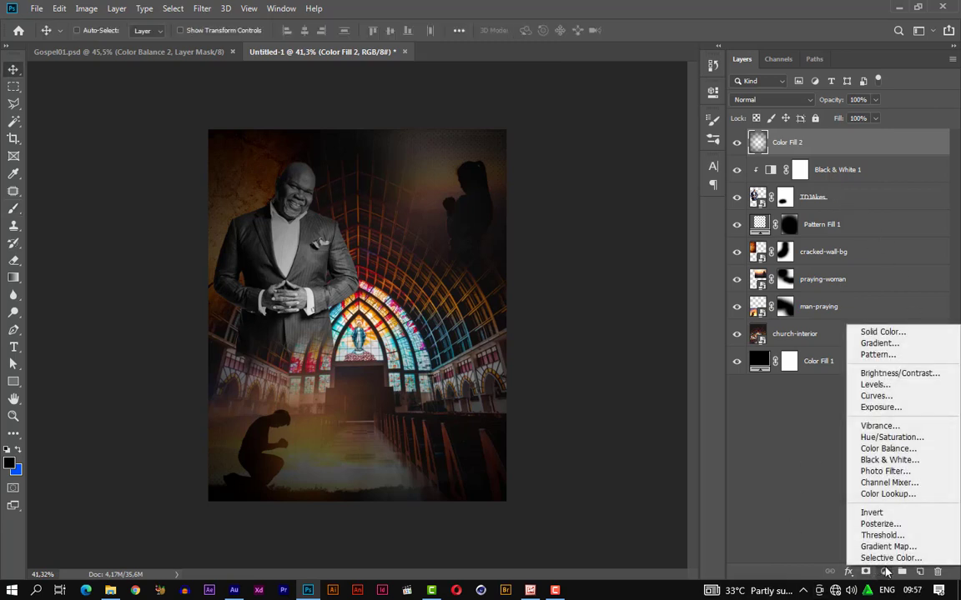
pyautogui.click(911, 347)
pyautogui.click(747, 147)
pyautogui.click(660, 295)
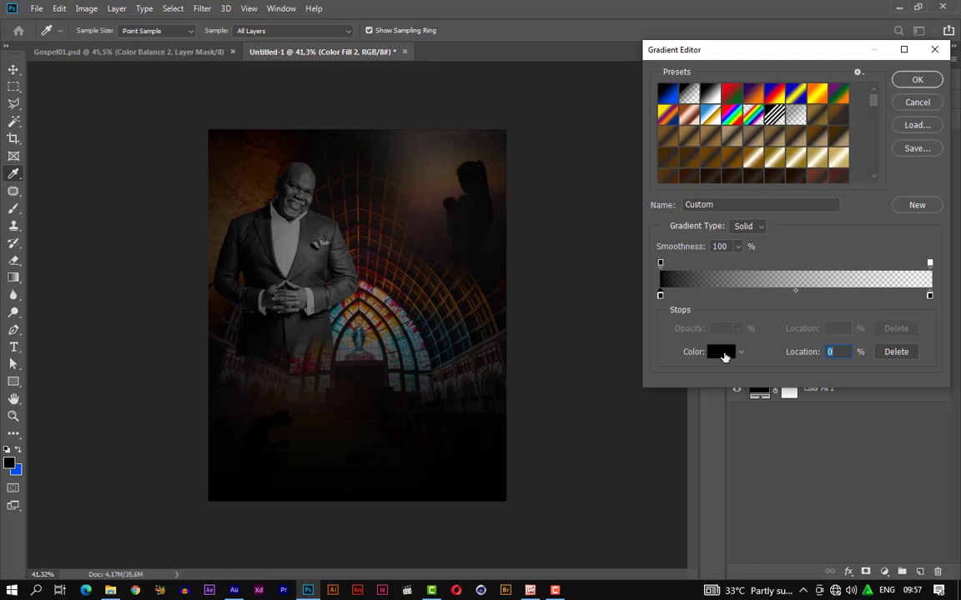
pyautogui.click(722, 353)
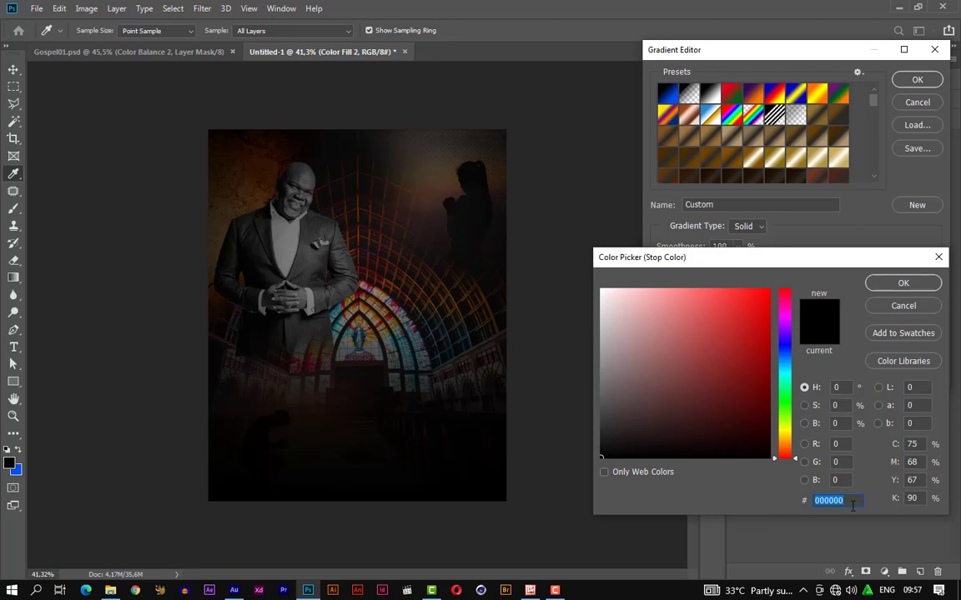
pyautogui.write('f')
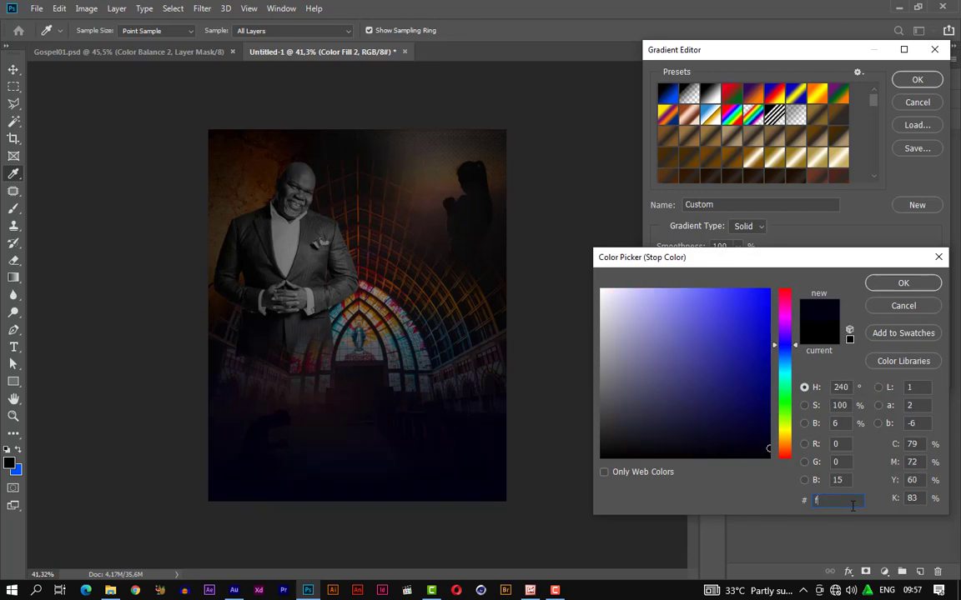
pyautogui.write('6c25')
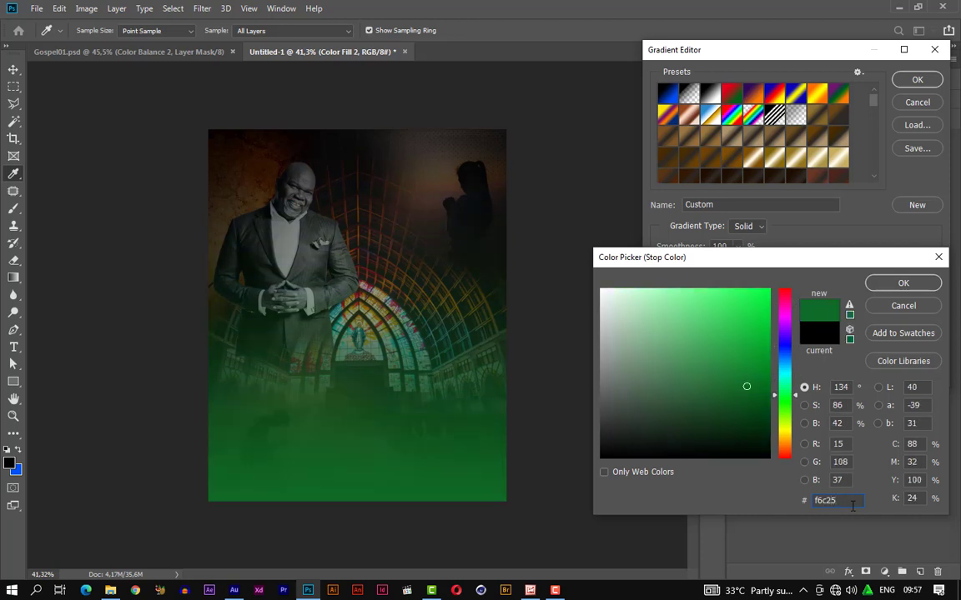
pyautogui.write('d')
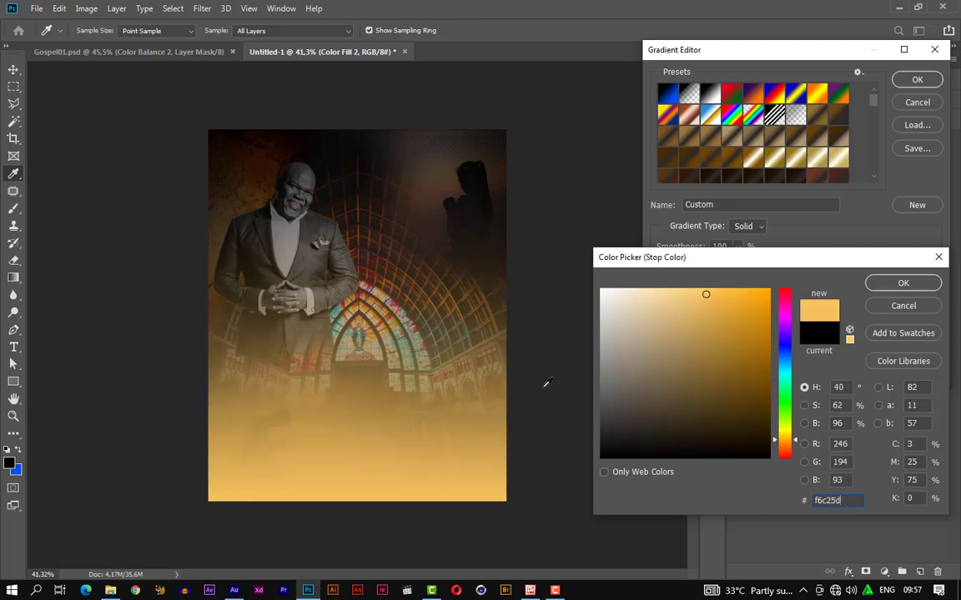
pyautogui.click(872, 287)
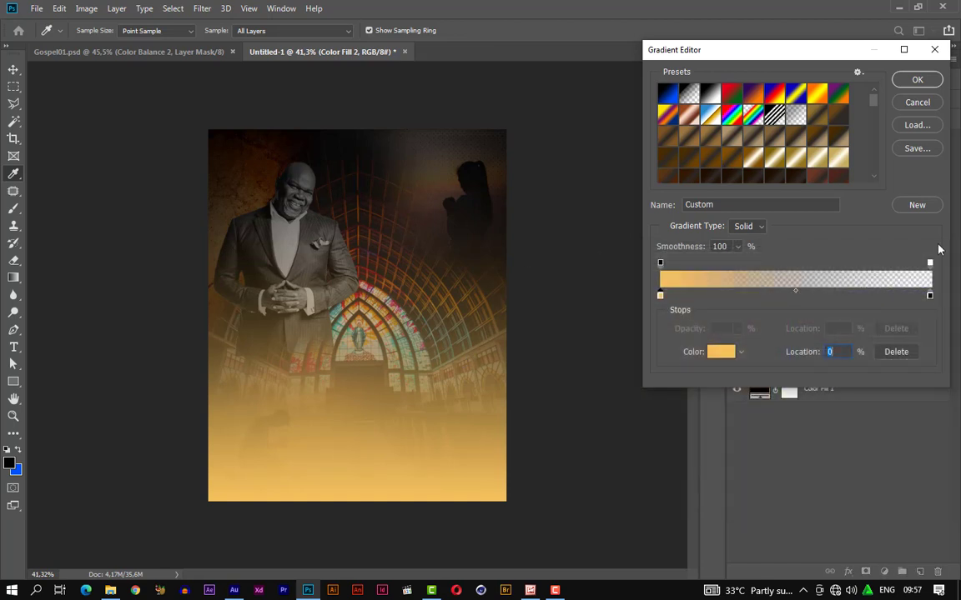
# Step: Set the golden gradient's end opacity stop to 0% and accept the edited gradient
pyautogui.click(930, 297)
pyautogui.click(930, 265)
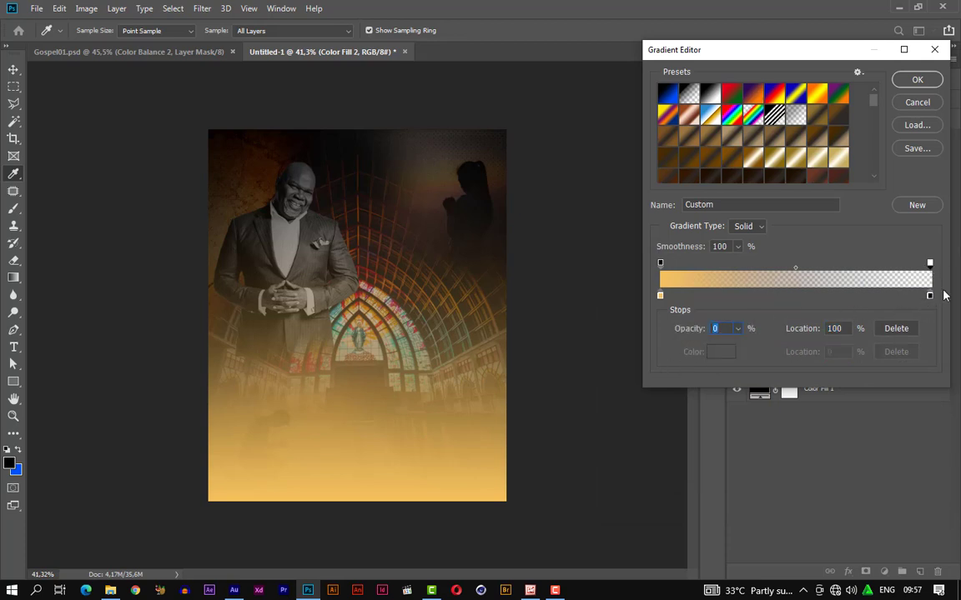
pyautogui.click(737, 328)
pyautogui.moveTo(739, 345); pyautogui.dragTo(713, 357)
pyautogui.click(917, 80)
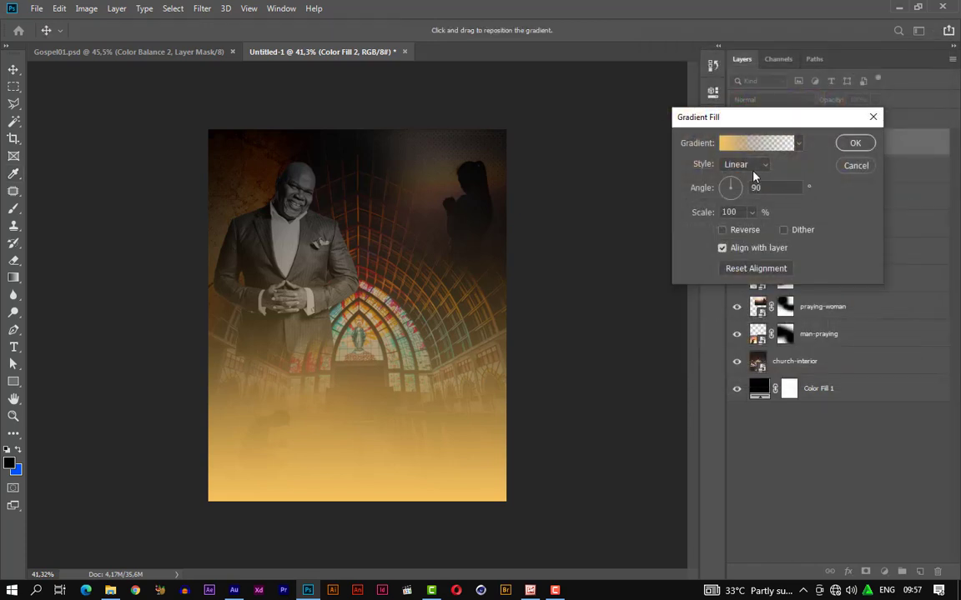
# Step: Change the gradient fill to the Reflected style and rotate it to an angle of -10,46°
pyautogui.click(753, 165)
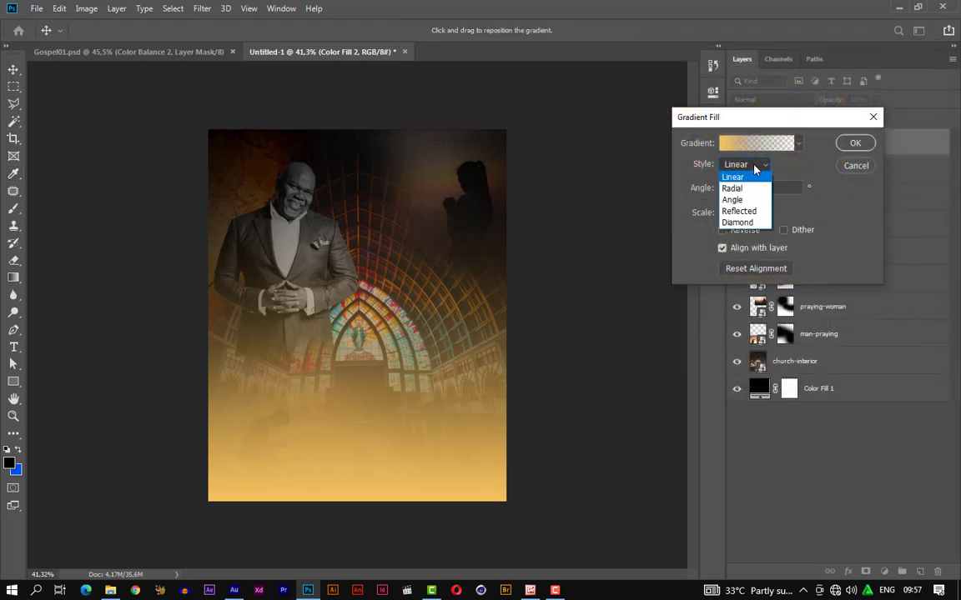
pyautogui.click(739, 212)
pyautogui.moveTo(731, 188); pyautogui.dragTo(748, 206)
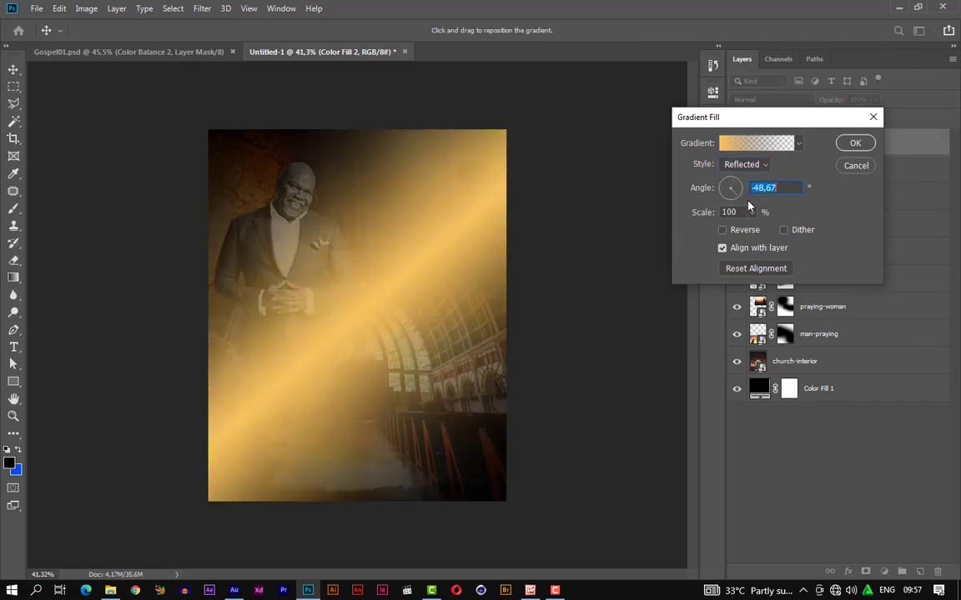
pyautogui.write('-21,67')
pyautogui.press('Return')
pyautogui.write('-58,39')
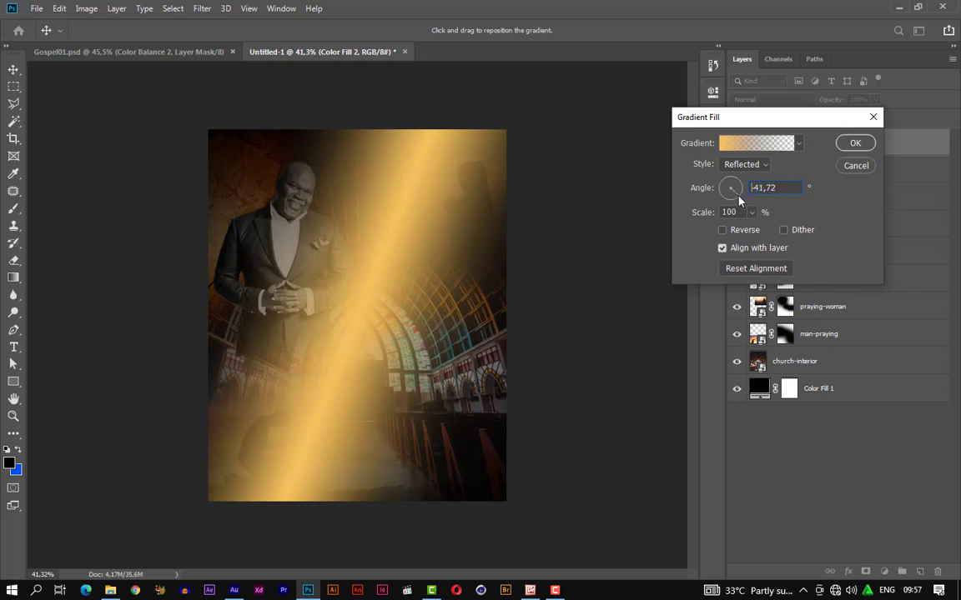
pyautogui.press('Return')
pyautogui.write('-10,46')
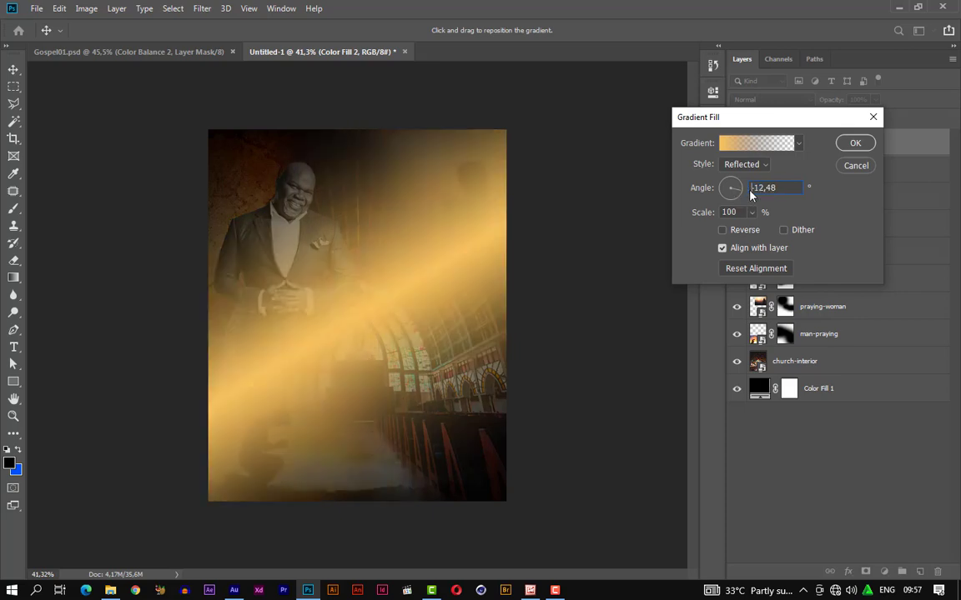
pyautogui.press('Return')
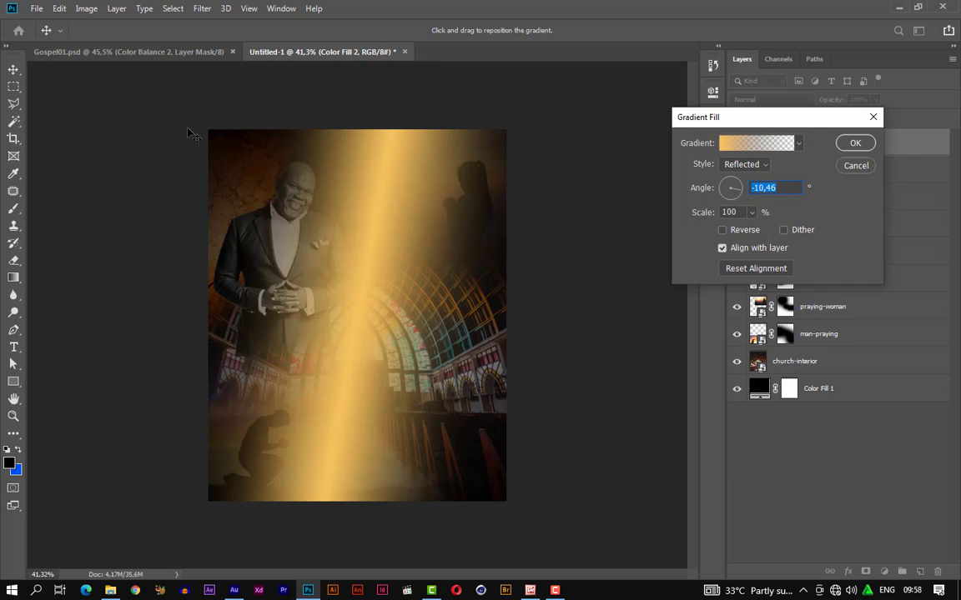
# Step: Reposition the reflected golden beam on the canvas, set its angle to -159°, and accept the gradient fill
pyautogui.moveTo(503, 470); pyautogui.dragTo(606, 599)
pyautogui.moveTo(465, 316); pyautogui.dragTo(332, 240)
pyautogui.click(736, 202)
pyautogui.click(722, 204)
pyautogui.click(717, 192)
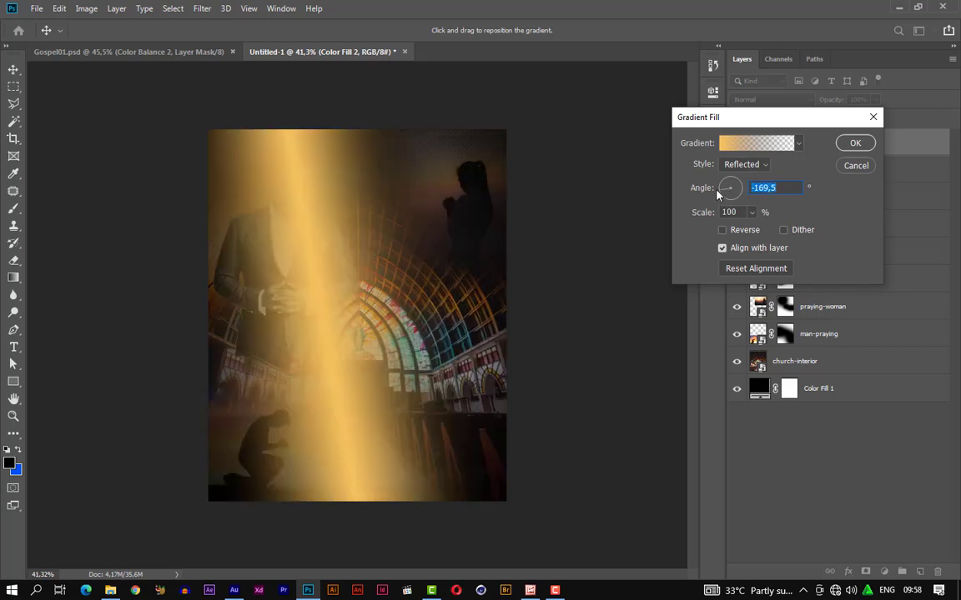
pyautogui.click(726, 186)
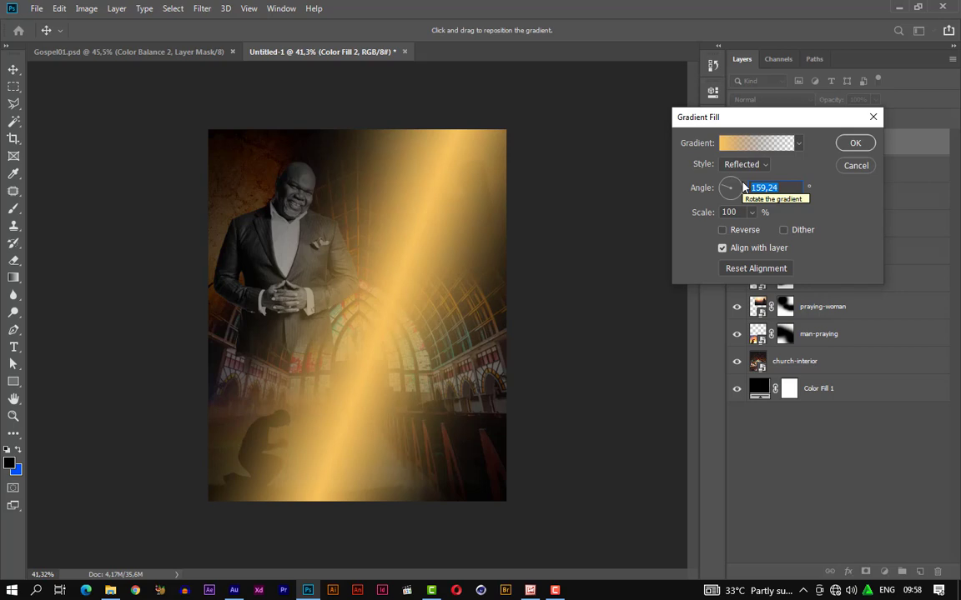
pyautogui.write('-159')
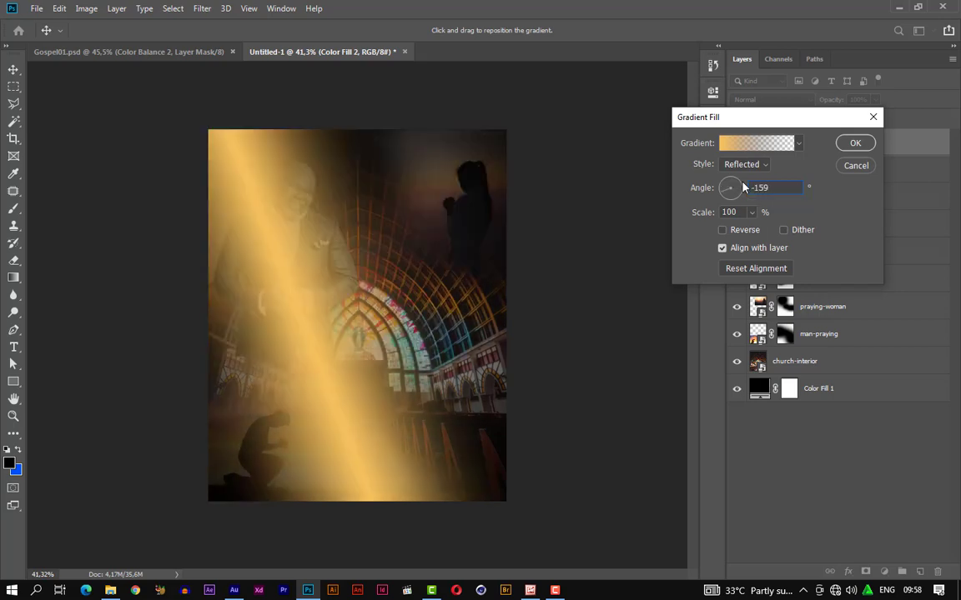
pyautogui.click(859, 144)
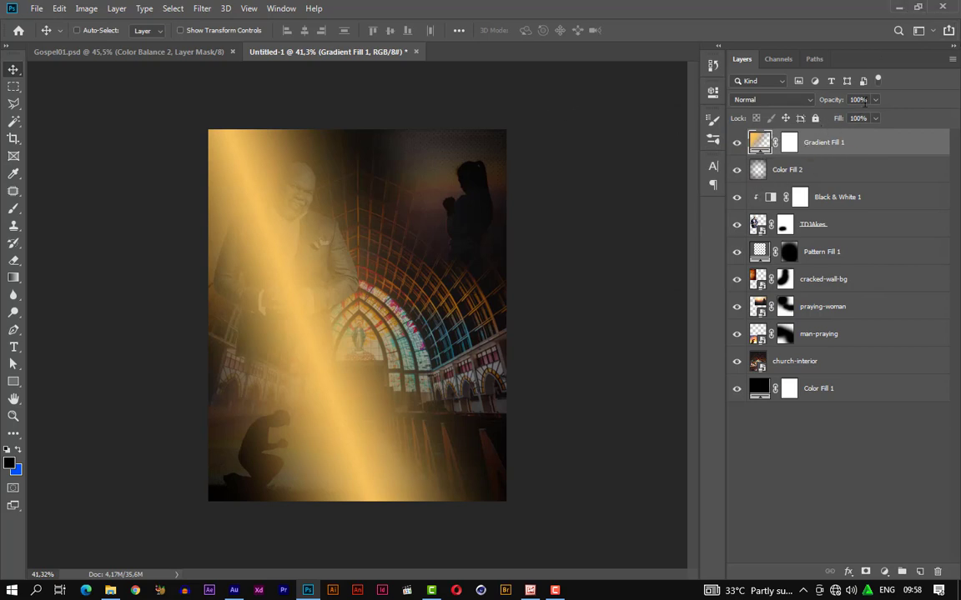
# Step: Lower the golden gradient fill layer's opacity to 76%
pyautogui.click(875, 99)
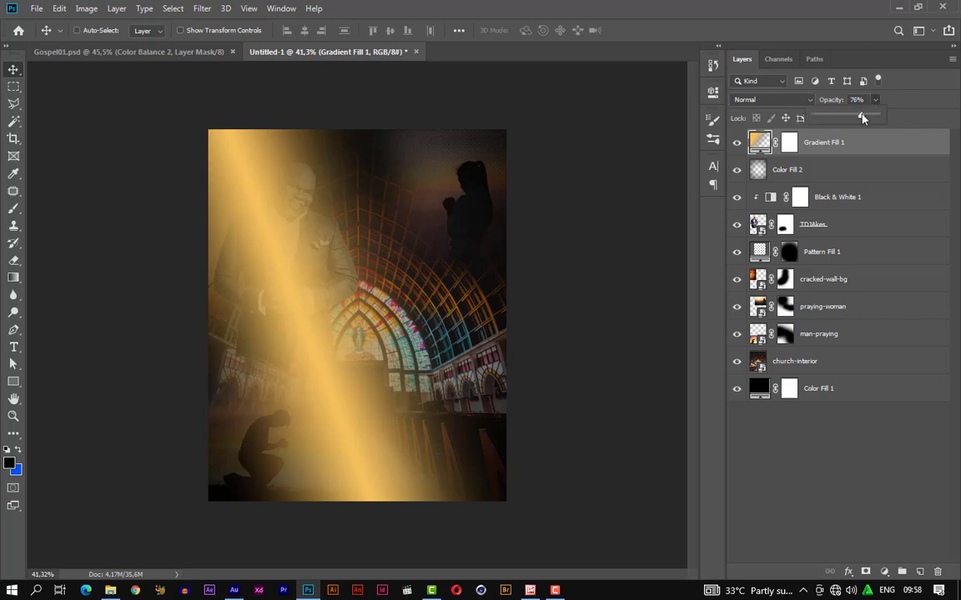
pyautogui.moveTo(873, 115); pyautogui.dragTo(863, 117)
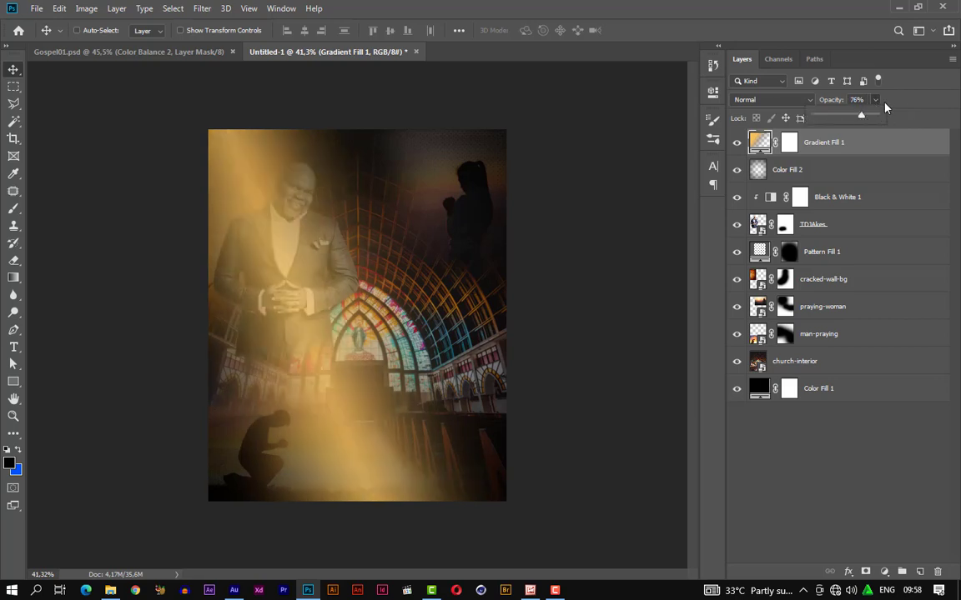
pyautogui.click(878, 105)
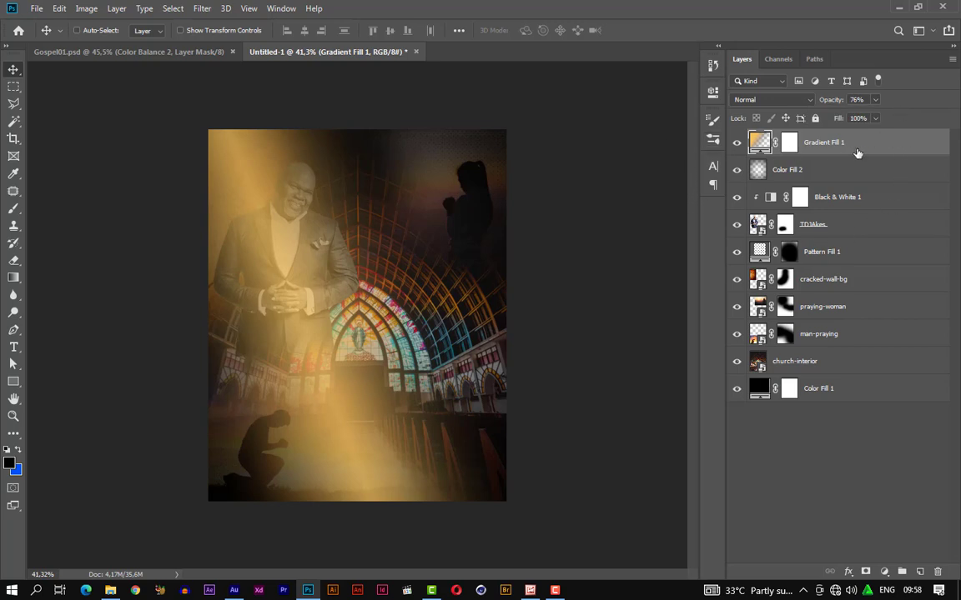
# Step: Place the dust-particles image as an embedded layer and align it with the canvas's upper edge
pyautogui.click(35, 10)
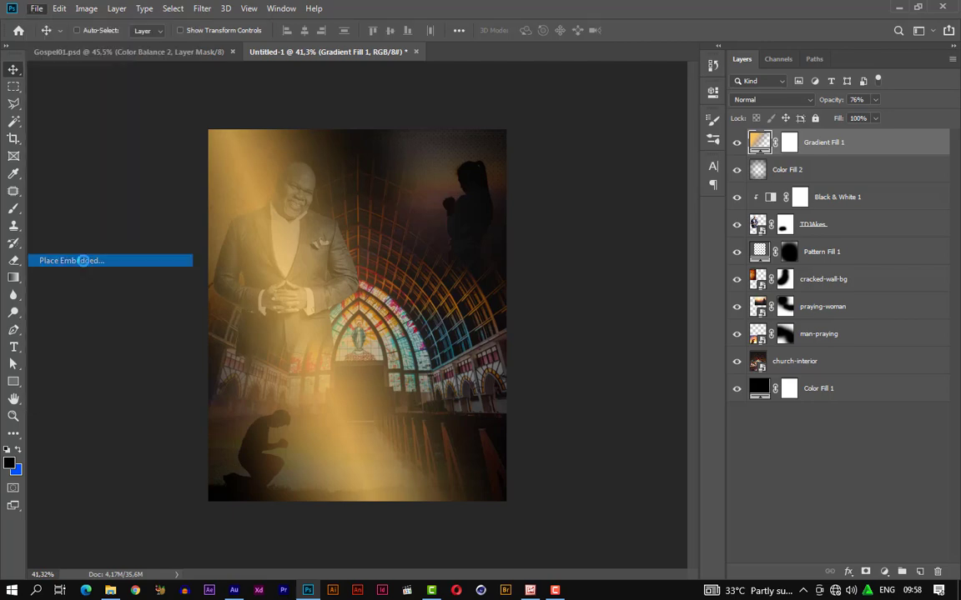
pyautogui.click(83, 265)
pyautogui.doubleClick(401, 108)
pyautogui.moveTo(381, 240); pyautogui.dragTo(384, 137)
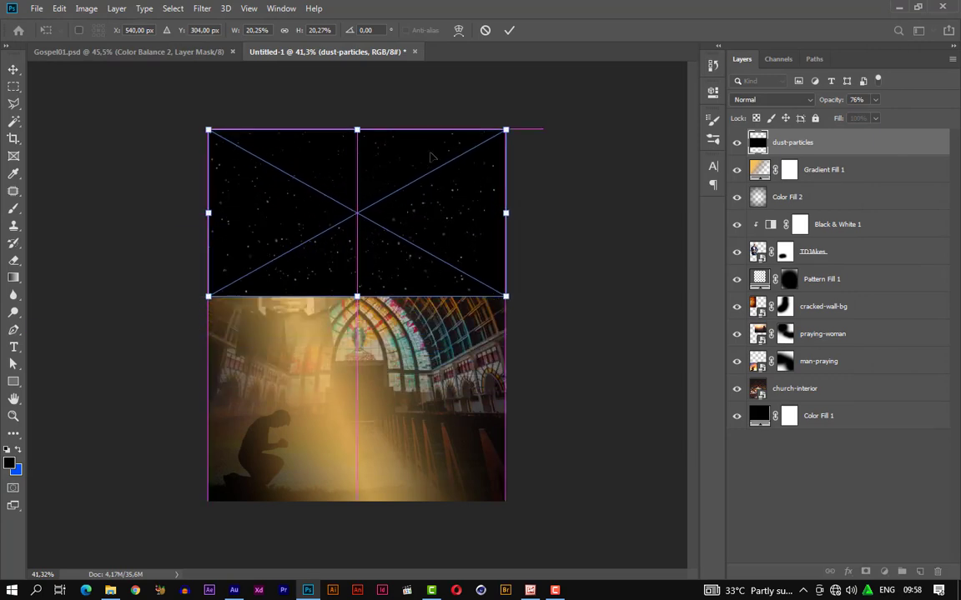
pyautogui.click(511, 31)
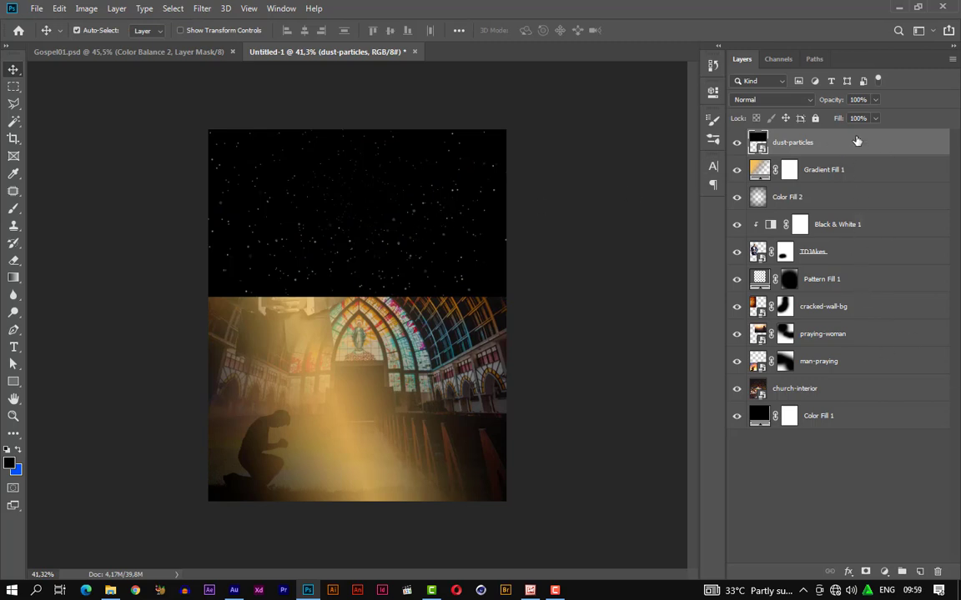
# Step: Merge the dust-particles layer with a duplicate of it moved down over the lower part of the canvas
pyautogui.hotkey('ctrl', 'j')
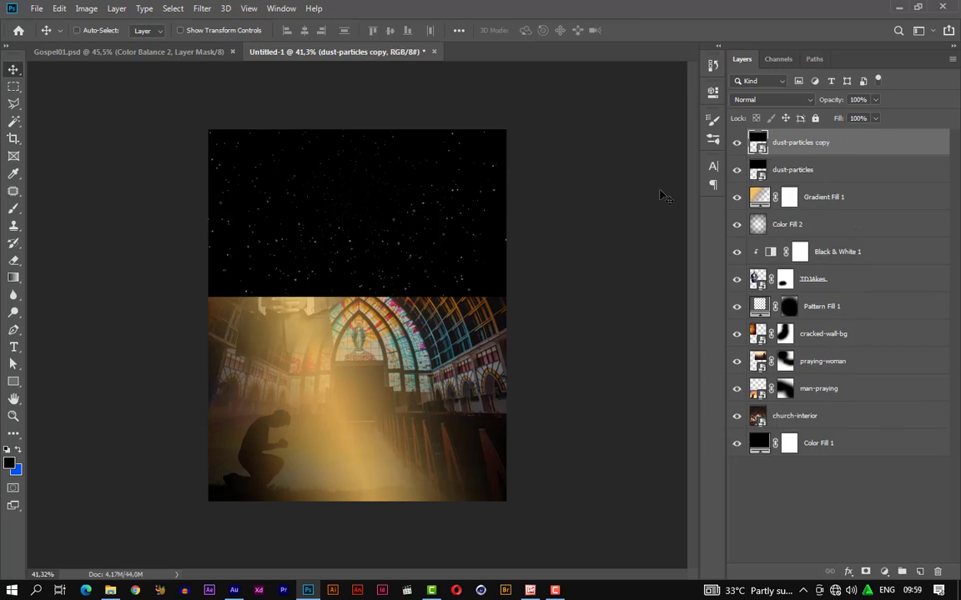
pyautogui.moveTo(401, 212); pyautogui.dragTo(427, 399)
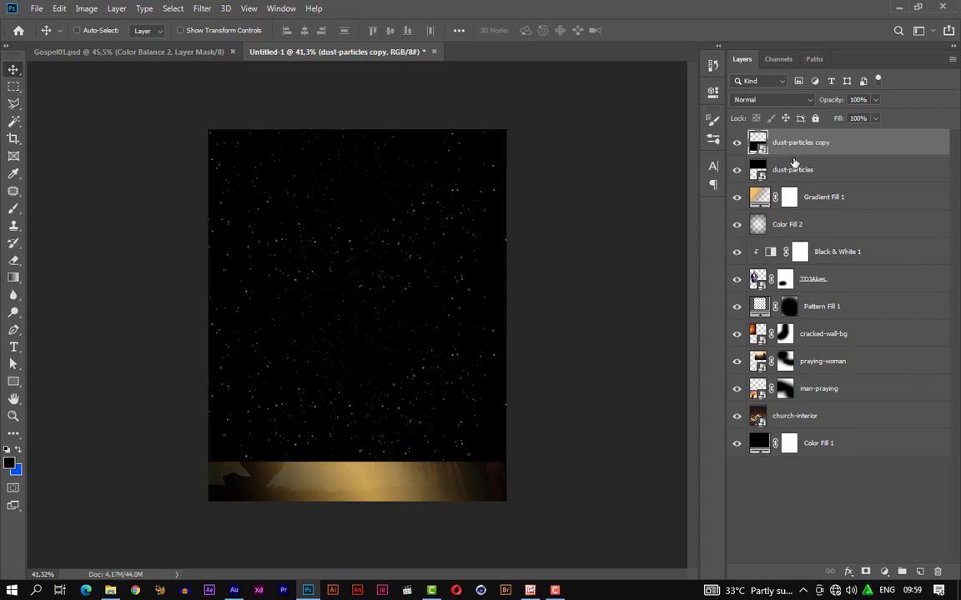
pyautogui.click(792, 170)
pyautogui.keyDown('shift'); pyautogui.click(791, 142); pyautogui.keyUp('shift')
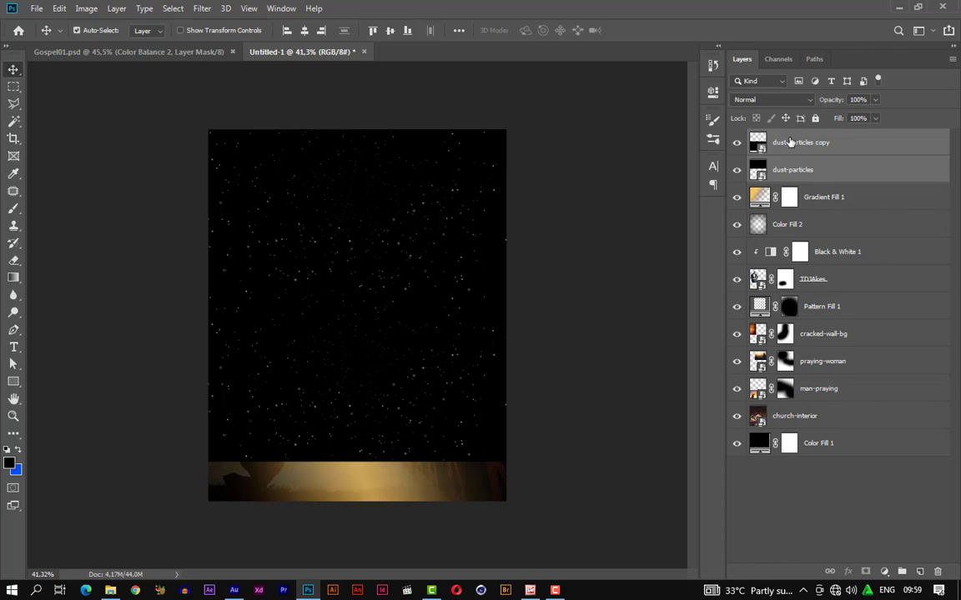
pyautogui.hotkey('ctrl', 'e')
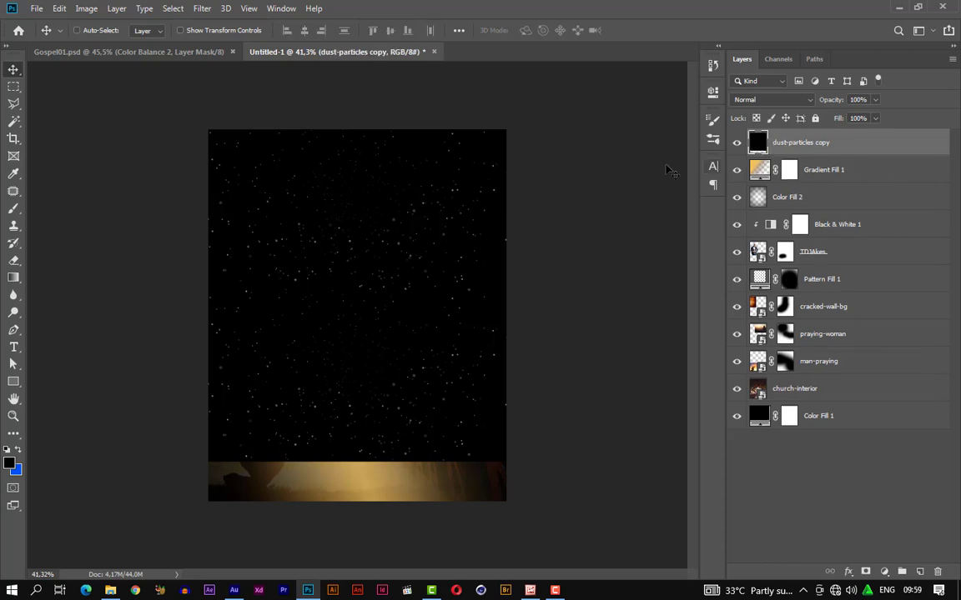
# Step: Scale the merged dust-particles layer to about 118% so it covers the canvas, and set its blend mode to Lighten
pyautogui.hotkey('ctrl', 't')
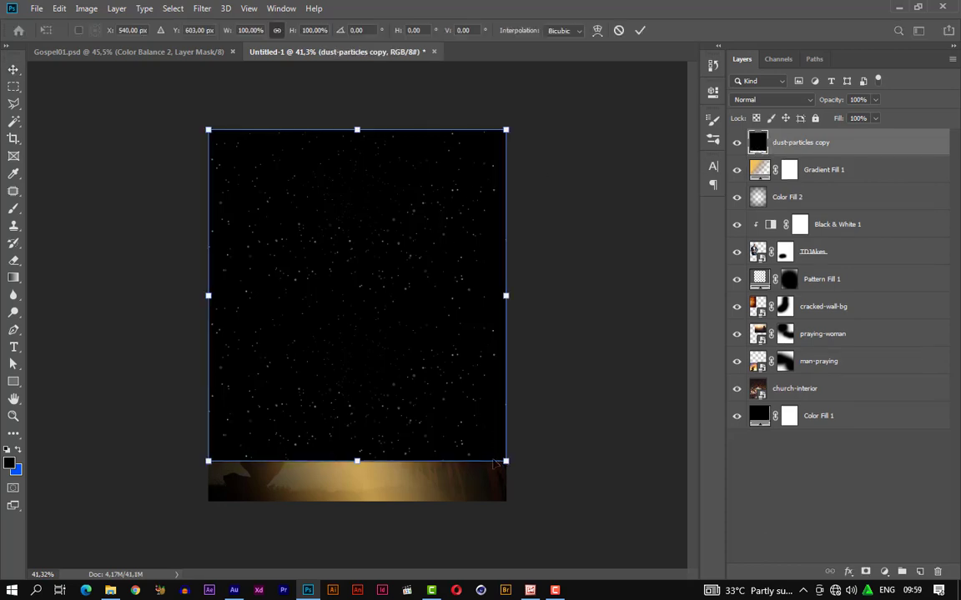
pyautogui.moveTo(505, 461); pyautogui.dragTo(553, 510)
pyautogui.moveTo(435, 275); pyautogui.dragTo(388, 275)
pyautogui.moveTo(161, 130); pyautogui.dragTo(152, 118)
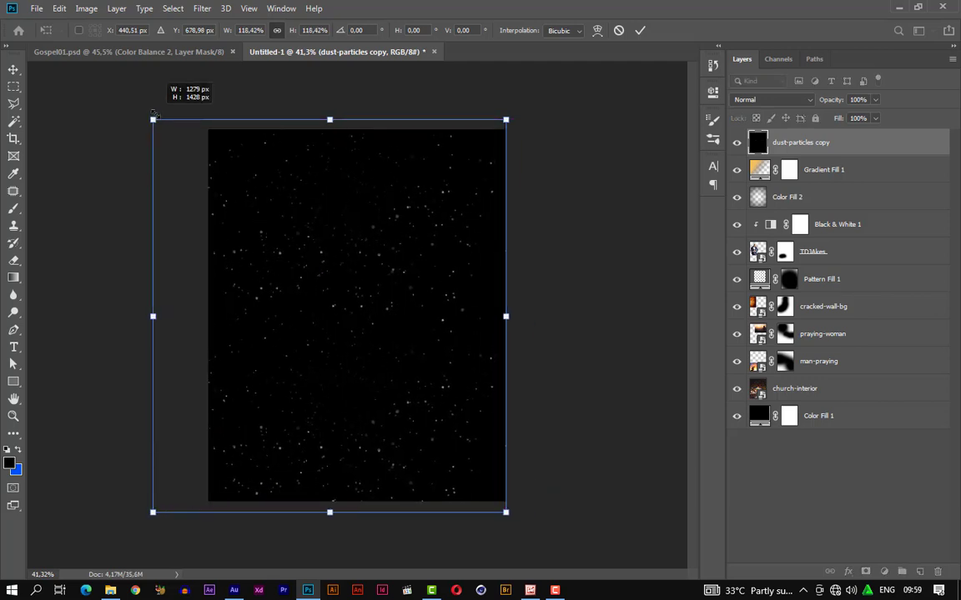
pyautogui.moveTo(450, 117); pyautogui.dragTo(452, 119)
pyautogui.press('Return')
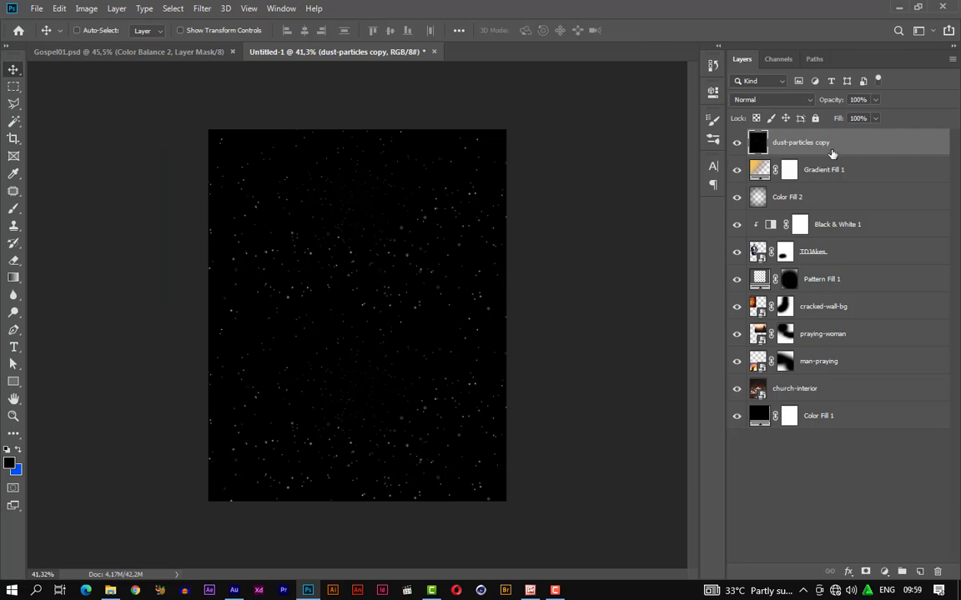
pyautogui.click(787, 100)
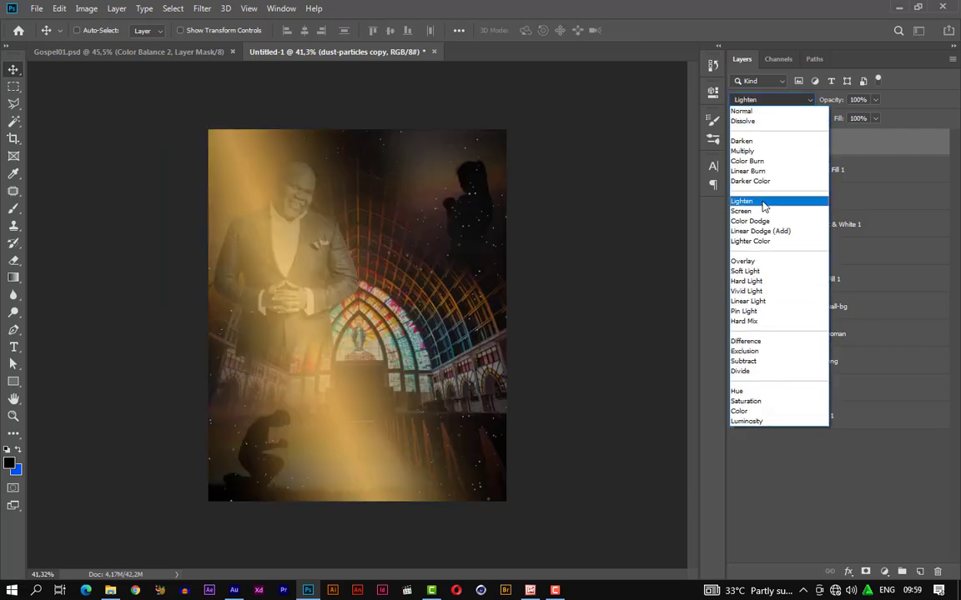
pyautogui.click(763, 206)
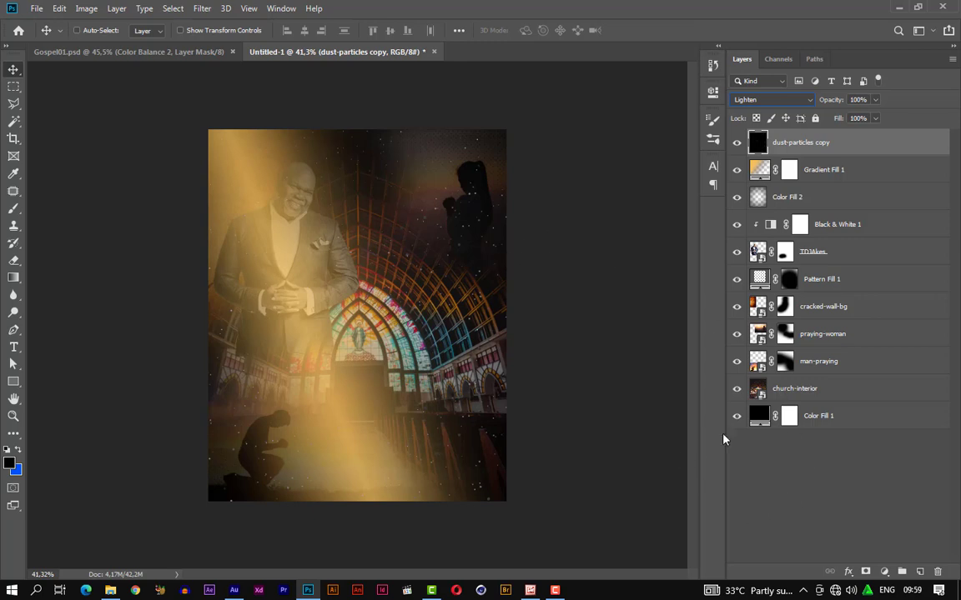
# Step: Add a Gradient fill layer above the dust particles and set its starting colour stop to 5c2d00
pyautogui.click(886, 572)
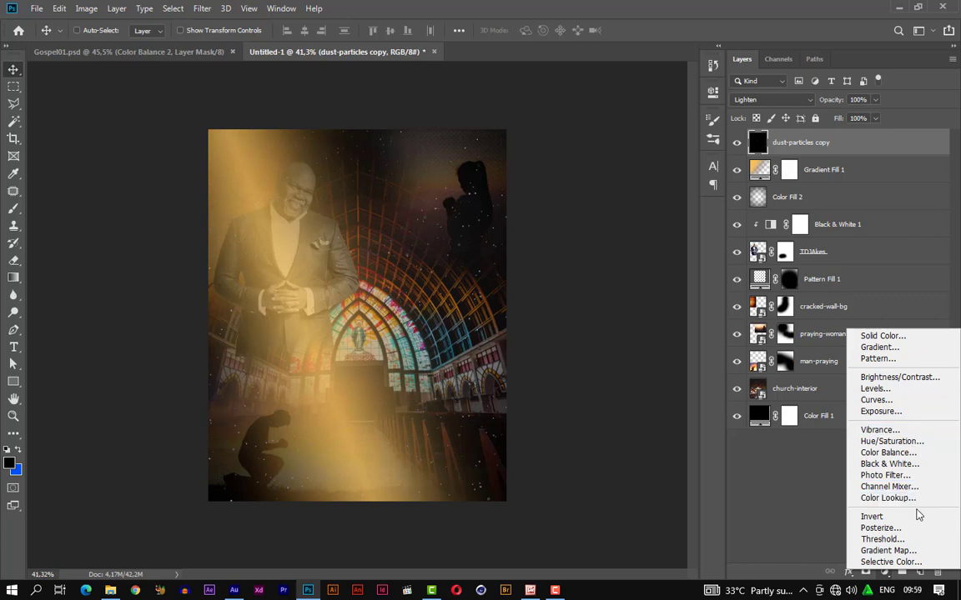
pyautogui.click(892, 352)
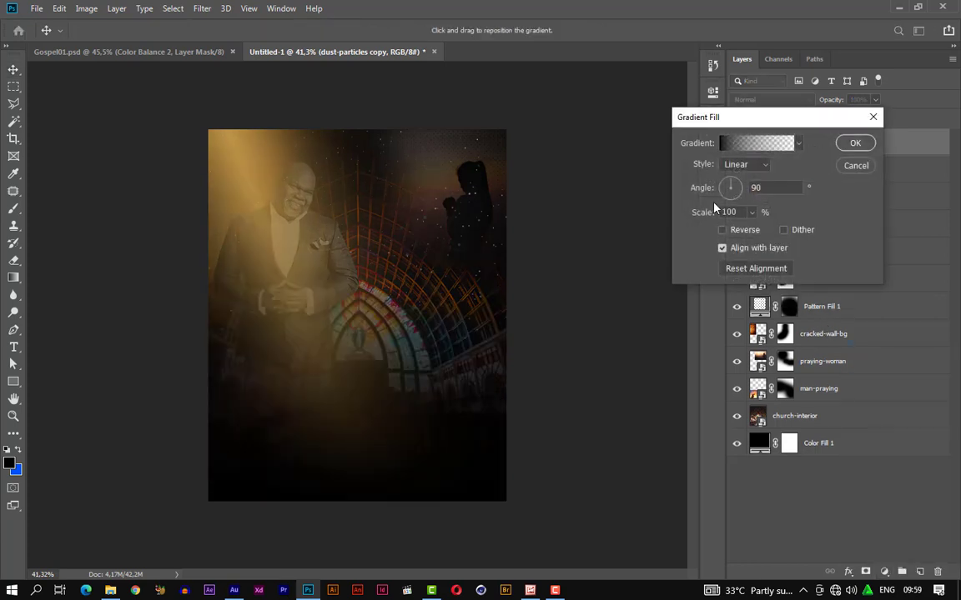
pyautogui.click(755, 142)
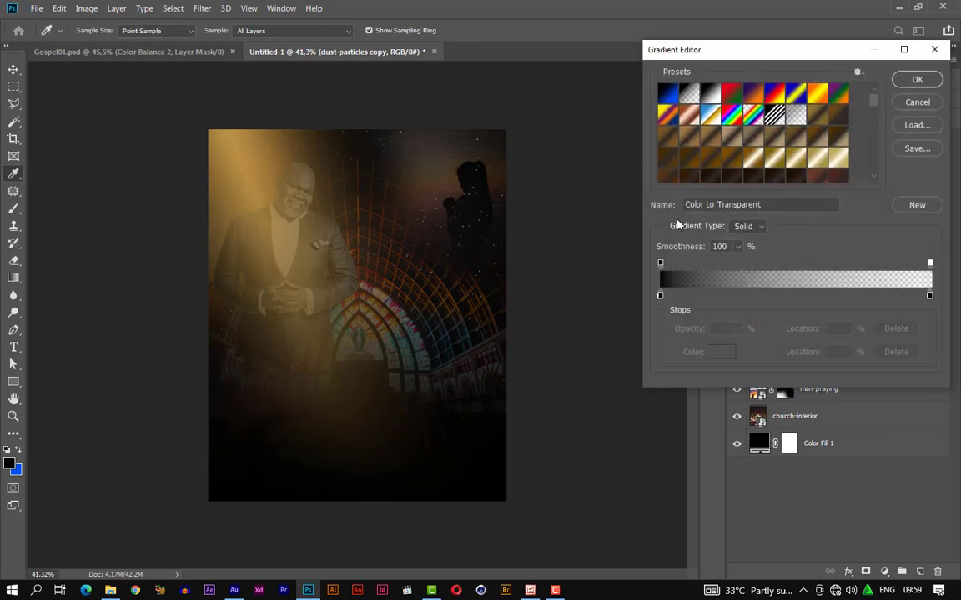
pyautogui.click(660, 295)
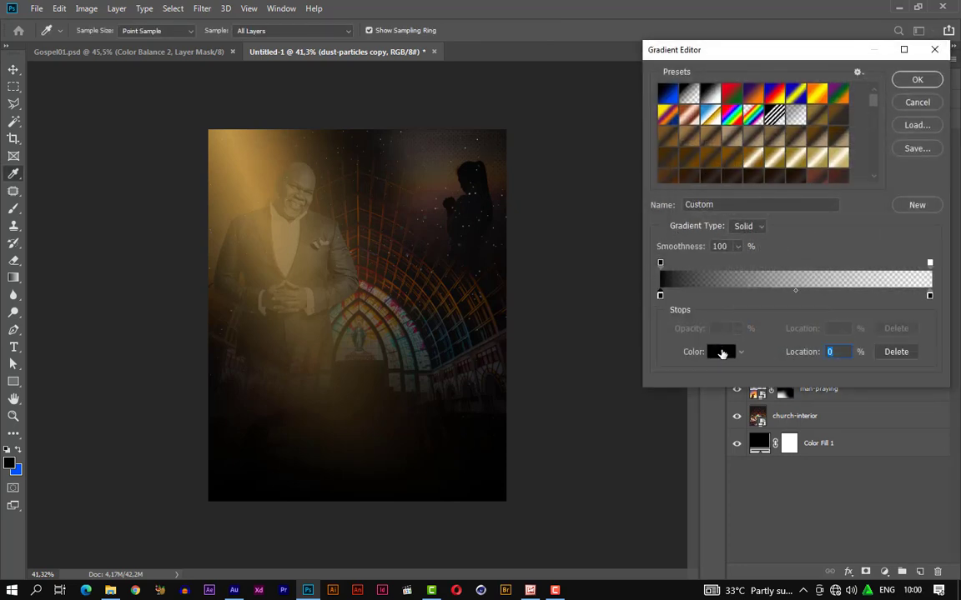
pyautogui.click(722, 355)
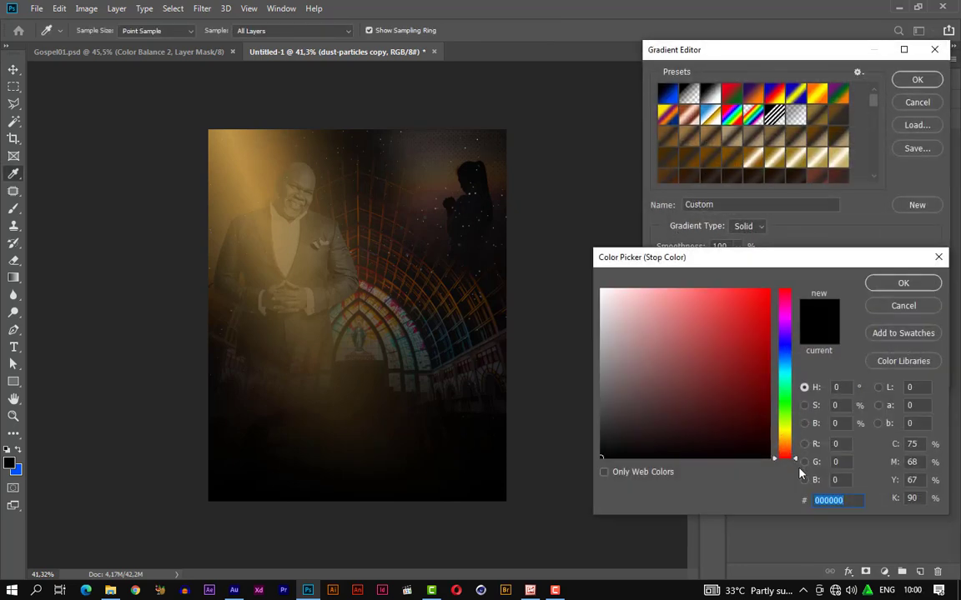
pyautogui.write('5cd')
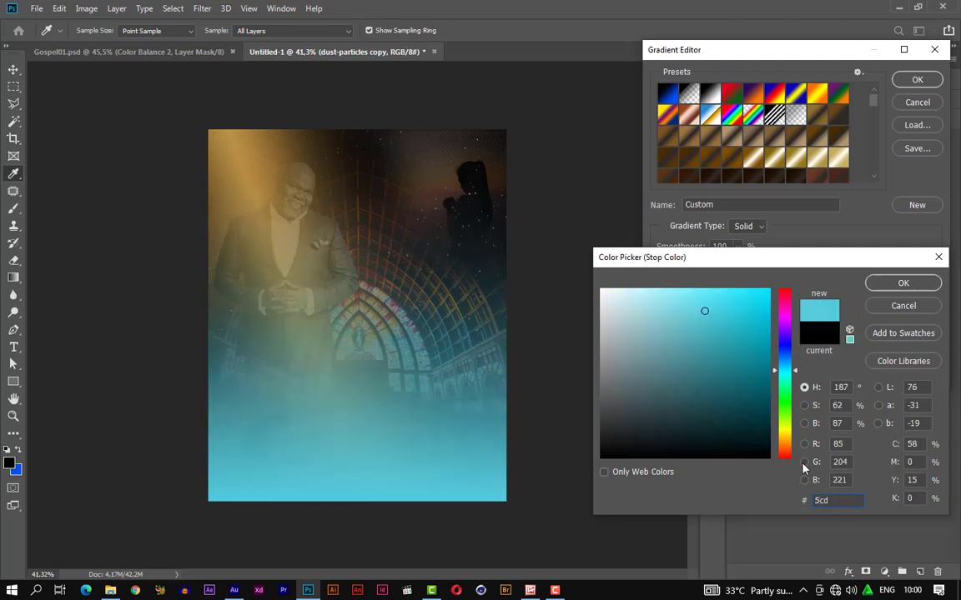
pyautogui.press('BackSpace')
pyautogui.write('2d')
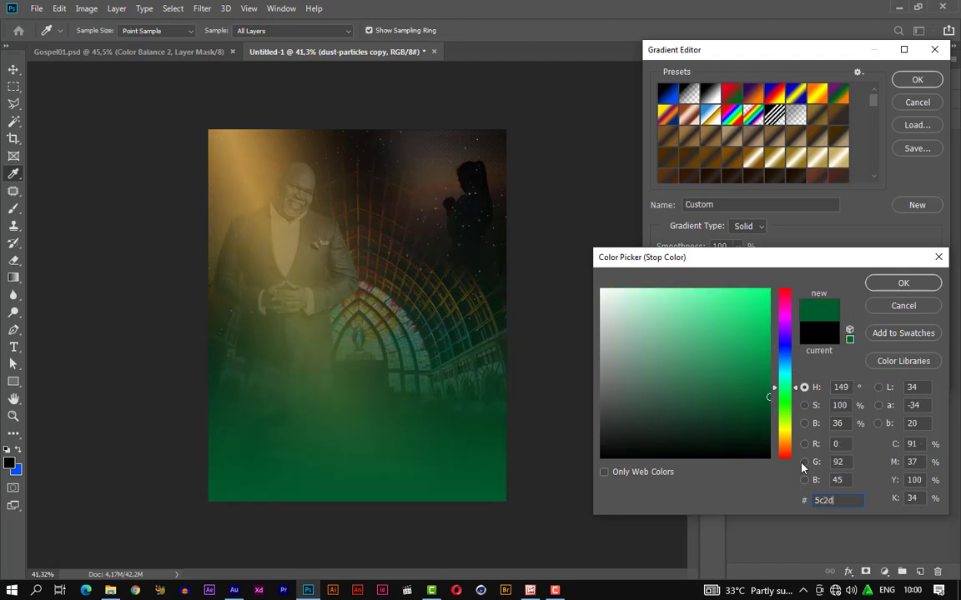
pyautogui.write('00')
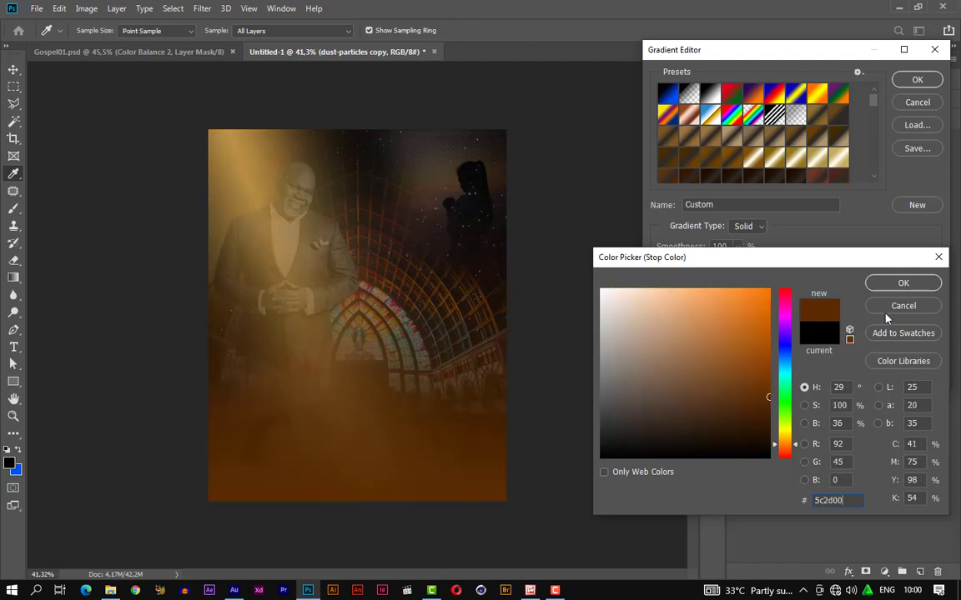
pyautogui.click(915, 282)
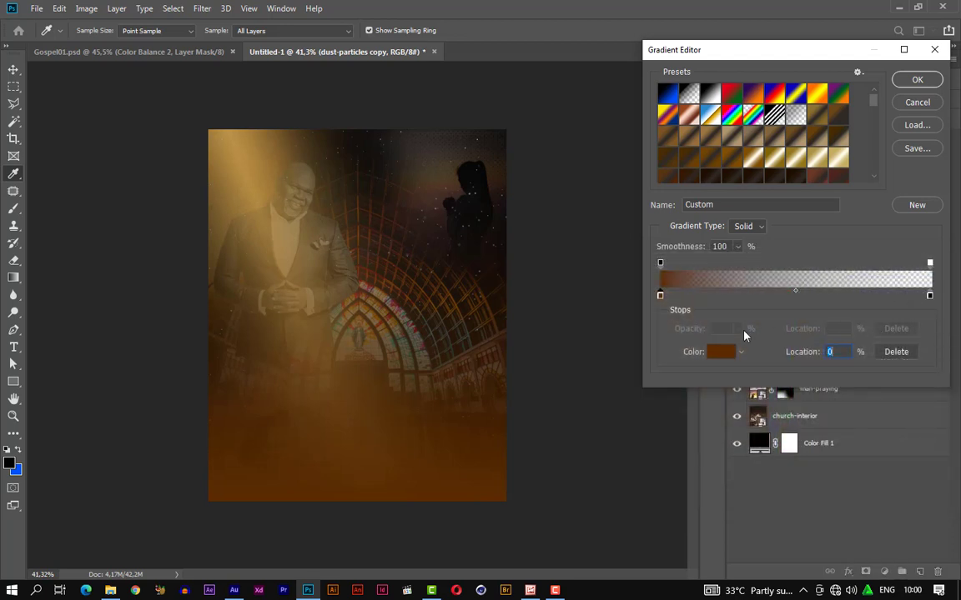
# Step: Set the gradient's ending colour stop to ff7d00
pyautogui.click(930, 295)
pyautogui.click(721, 351)
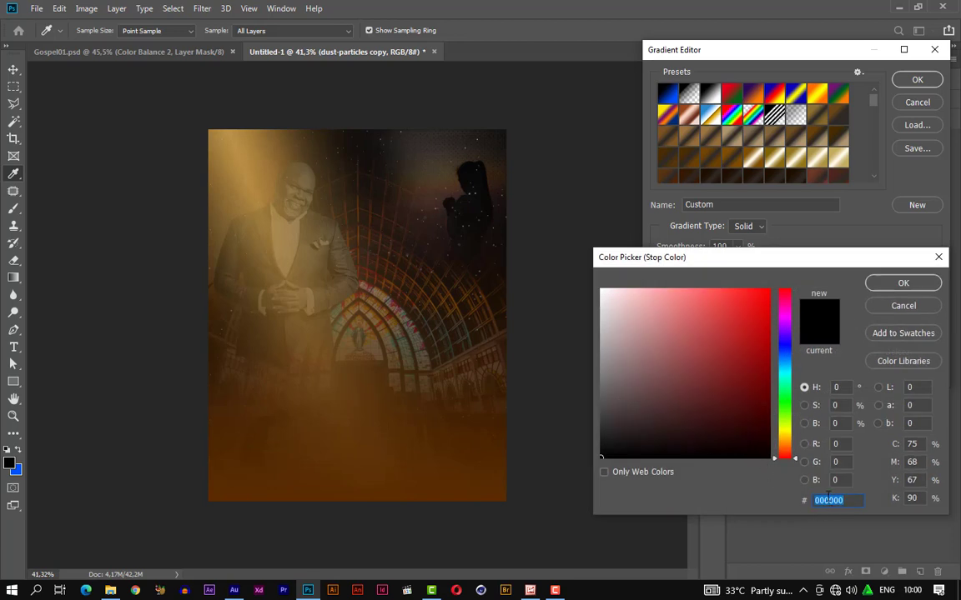
pyautogui.write('ff')
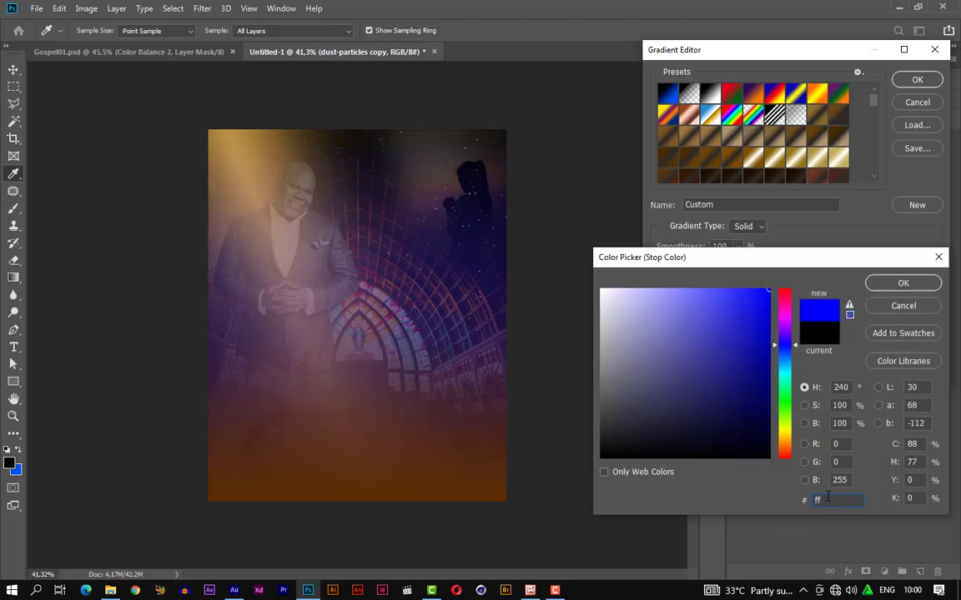
pyautogui.write('7')
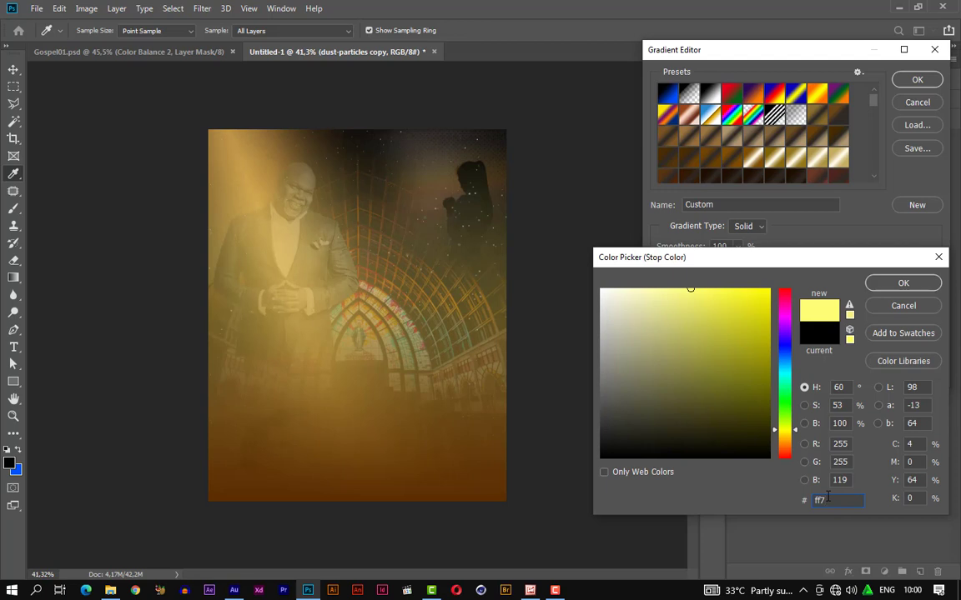
pyautogui.write('d00')
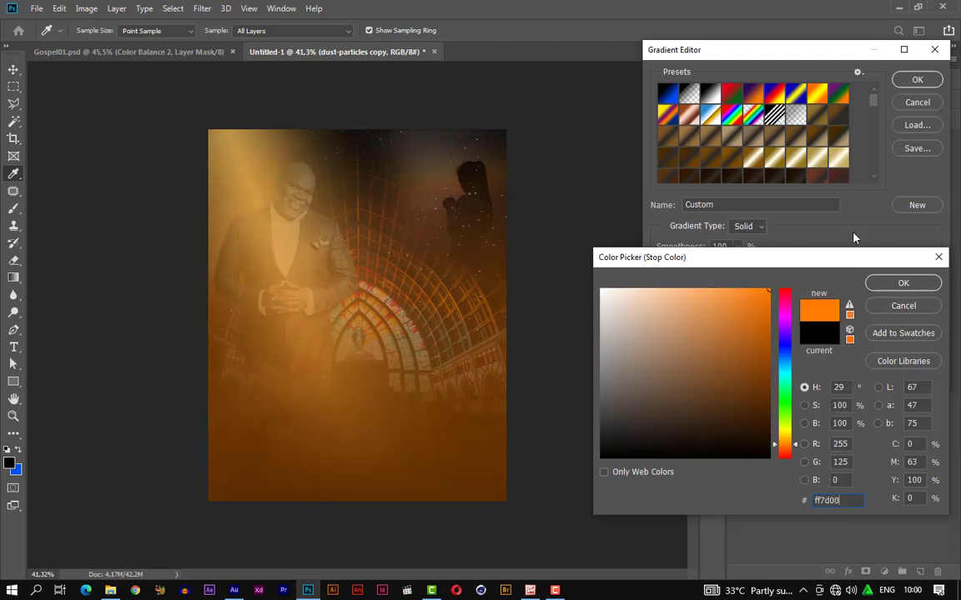
pyautogui.click(889, 287)
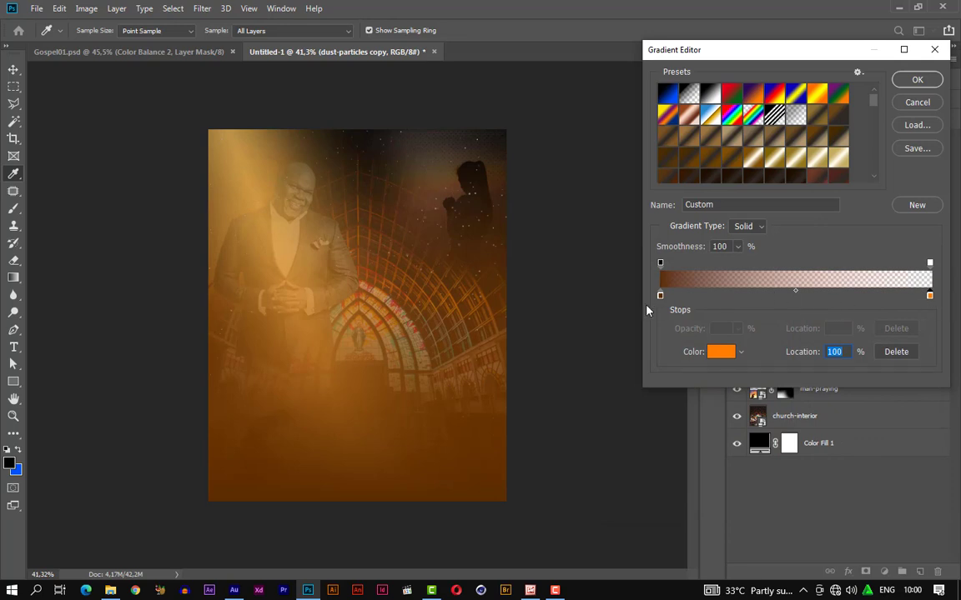
# Step: Raise the gradient's ending opacity stop to 100%, apply the fill, and set the gradient layer's blend mode to Overlay
pyautogui.click(662, 265)
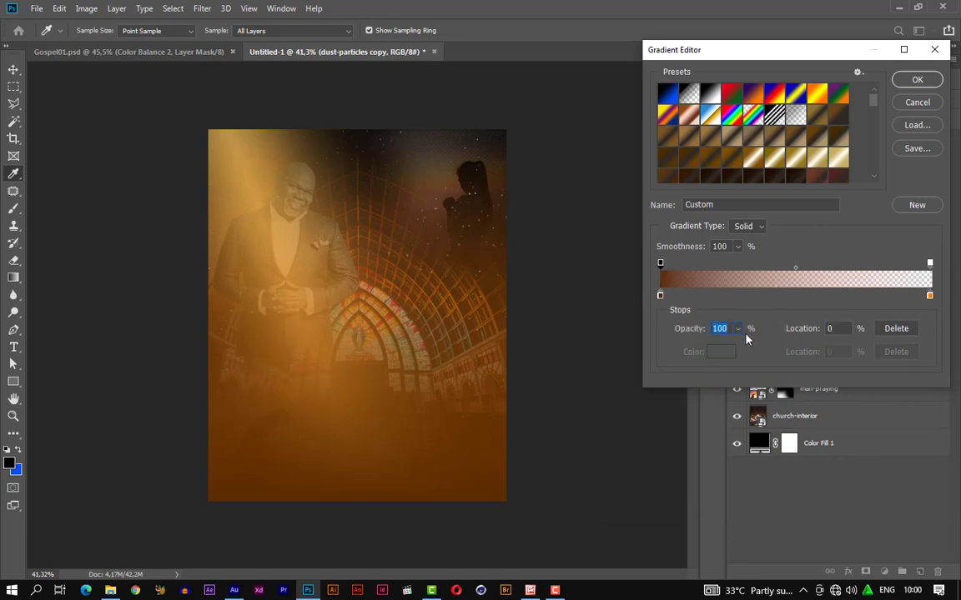
pyautogui.click(660, 295)
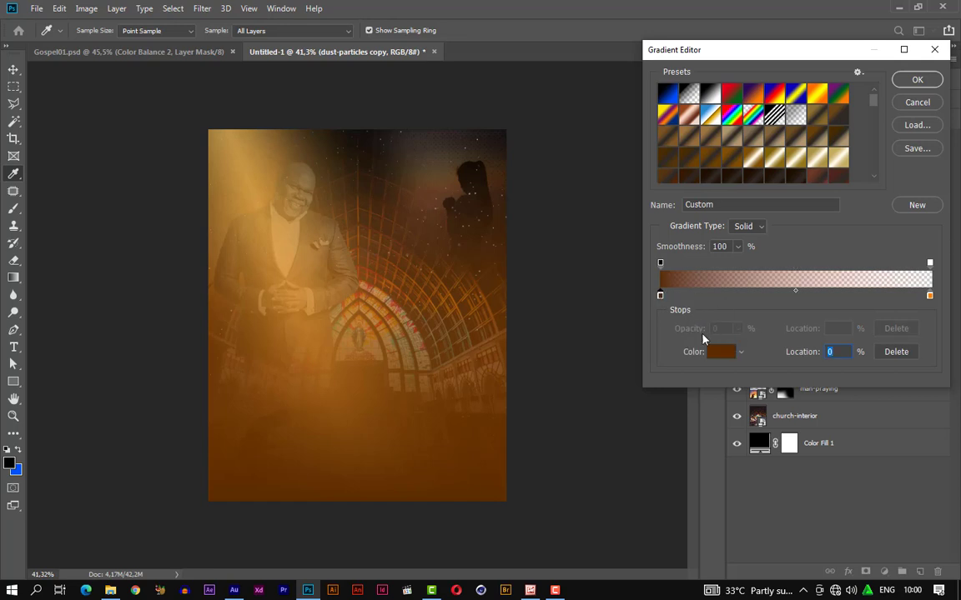
pyautogui.click(660, 263)
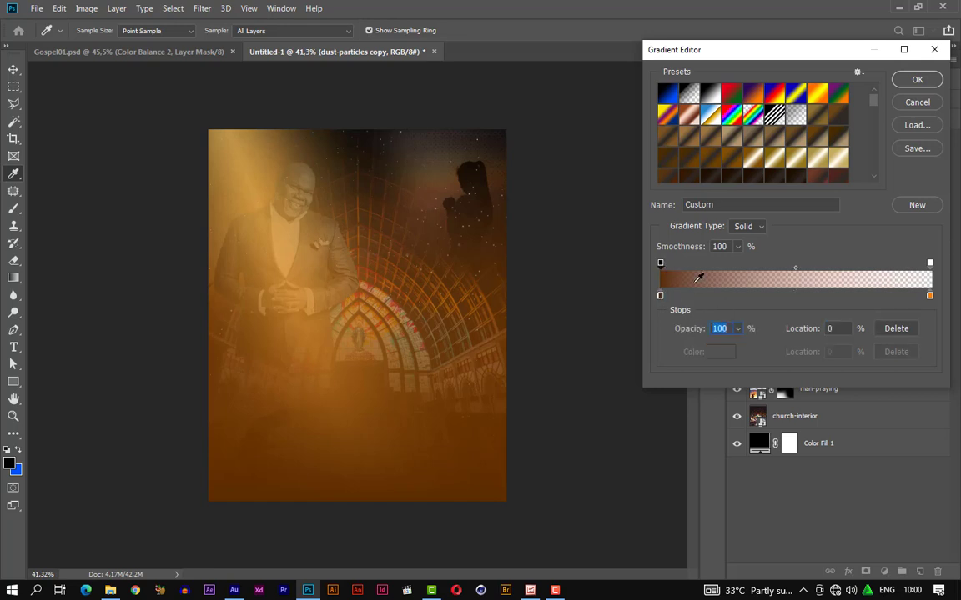
pyautogui.click(929, 296)
pyautogui.click(930, 264)
pyautogui.click(737, 329)
pyautogui.moveTo(731, 345); pyautogui.dragTo(798, 345)
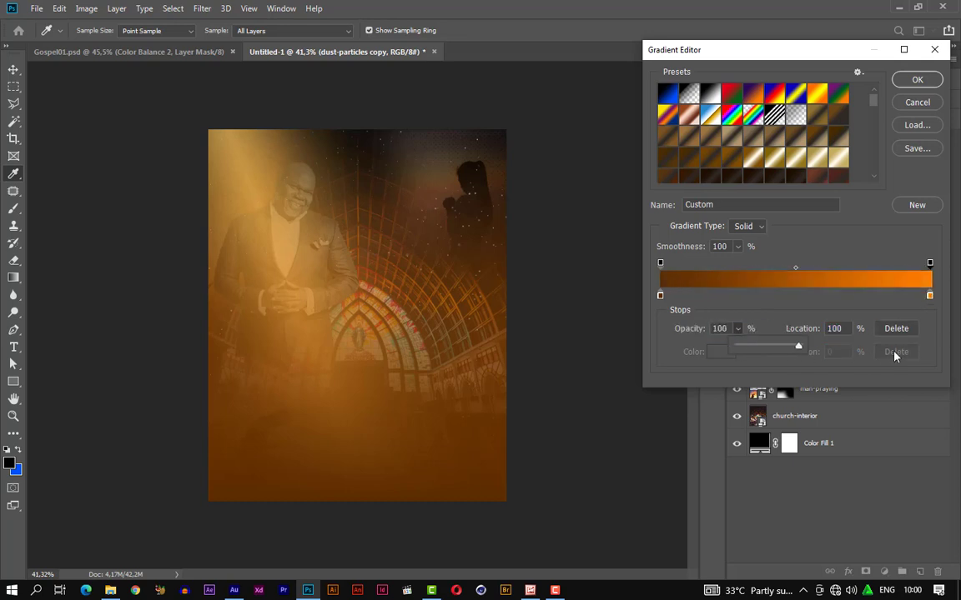
pyautogui.click(916, 81)
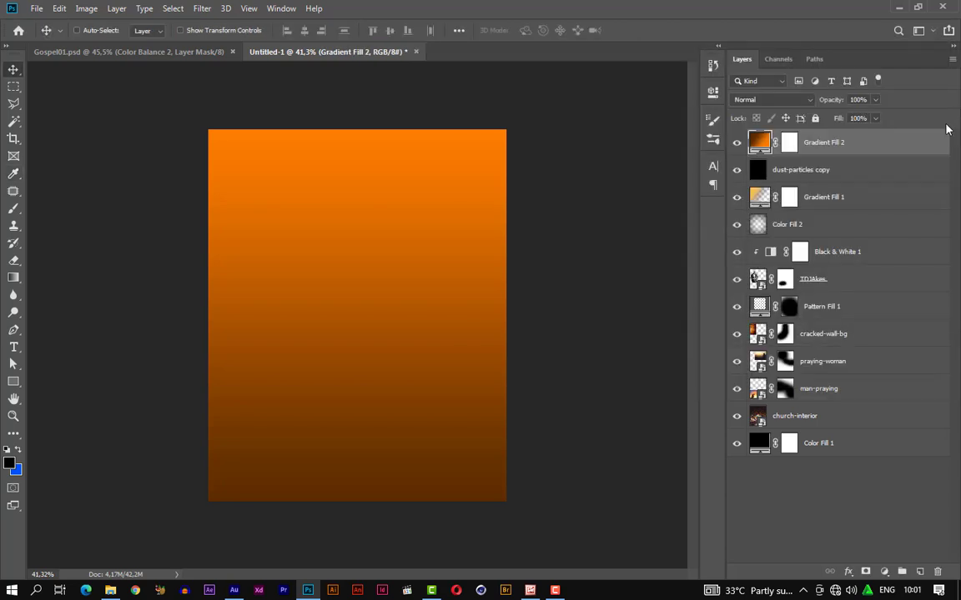
pyautogui.click(775, 100)
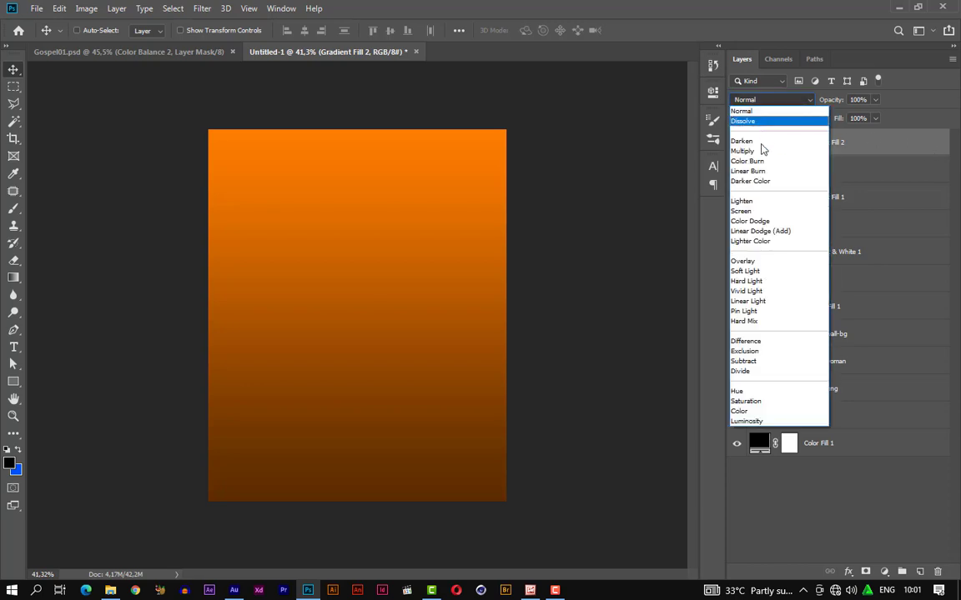
pyautogui.click(743, 261)
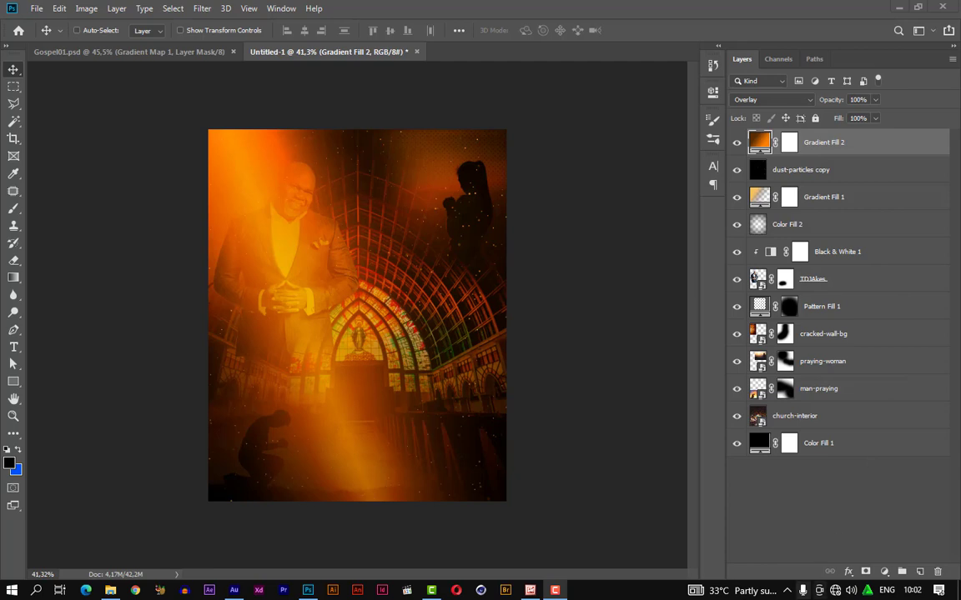
# Step: Add a Color Balance adjustment layer on top and set the midtones Cyan-Red value to +85
pyautogui.click(886, 571)
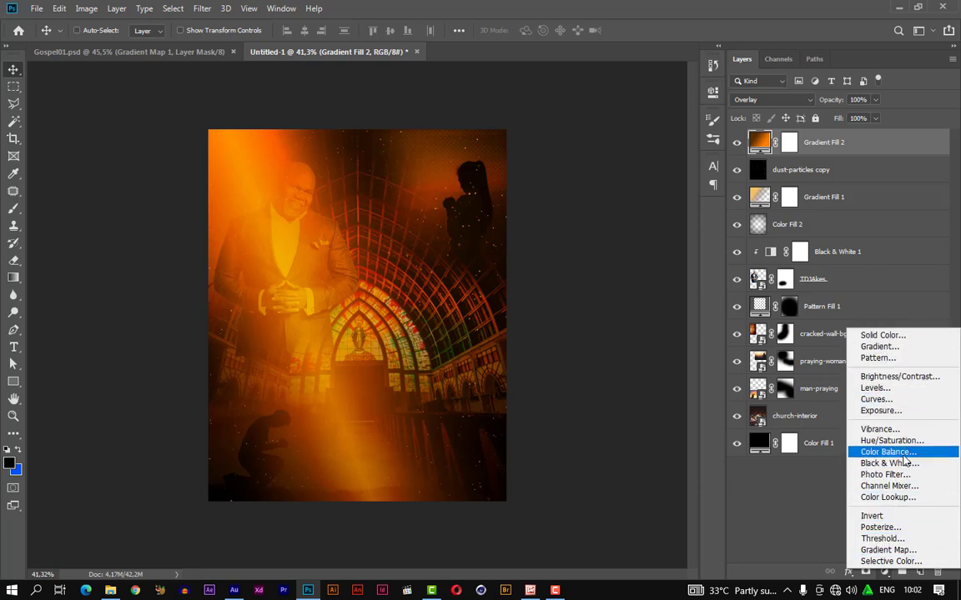
pyautogui.click(904, 461)
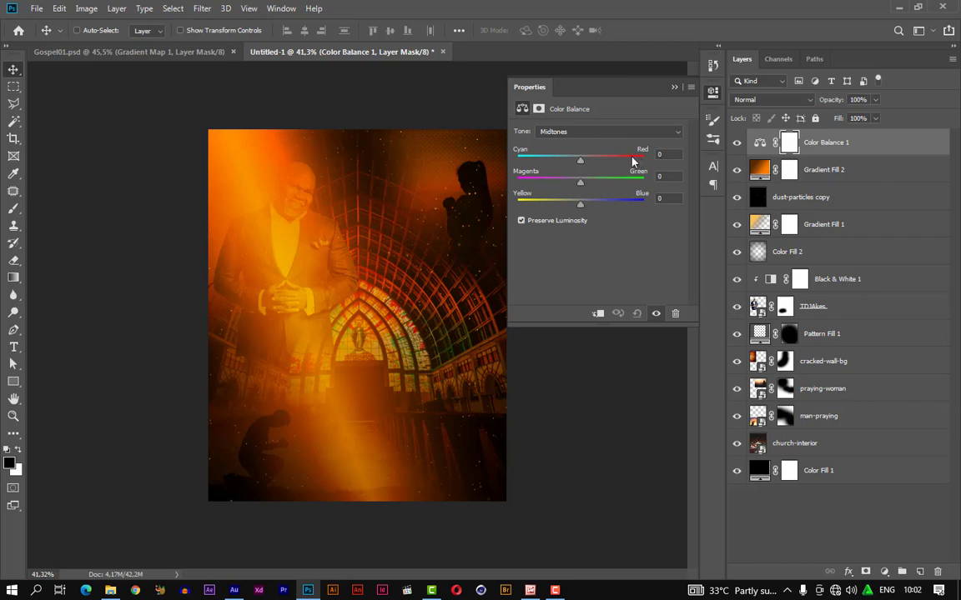
pyautogui.click(632, 159)
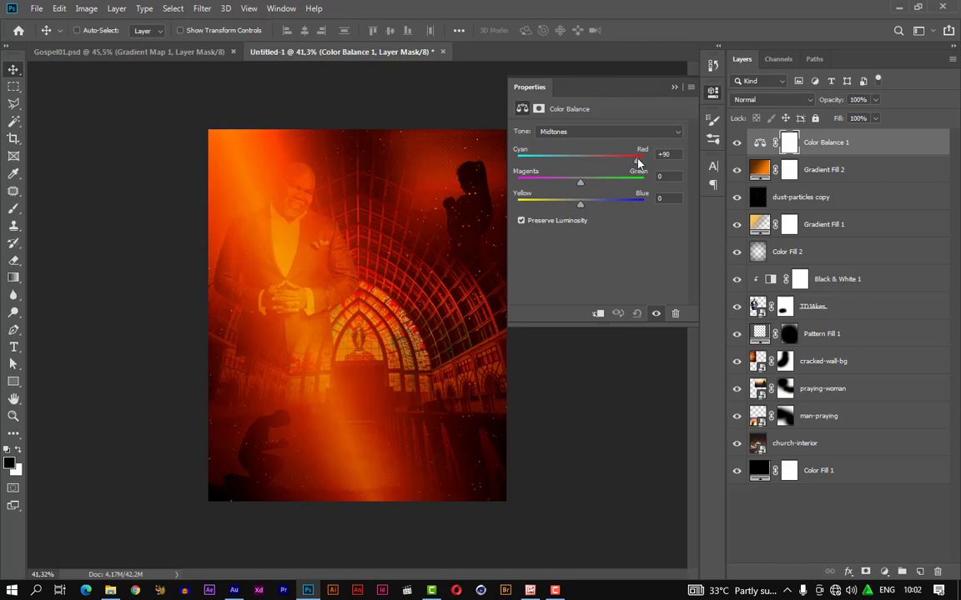
pyautogui.moveTo(639, 162); pyautogui.dragTo(635, 164)
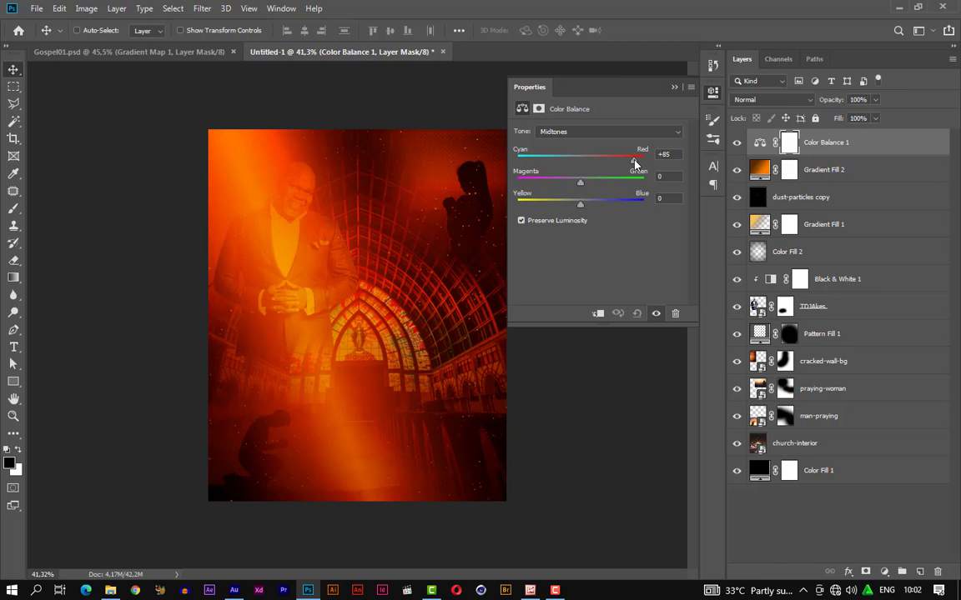
# Step: Group all the layers into a group named BG, and save the poster as ChurchEvent.psd with Maximize Compatibility
pyautogui.click(852, 153)
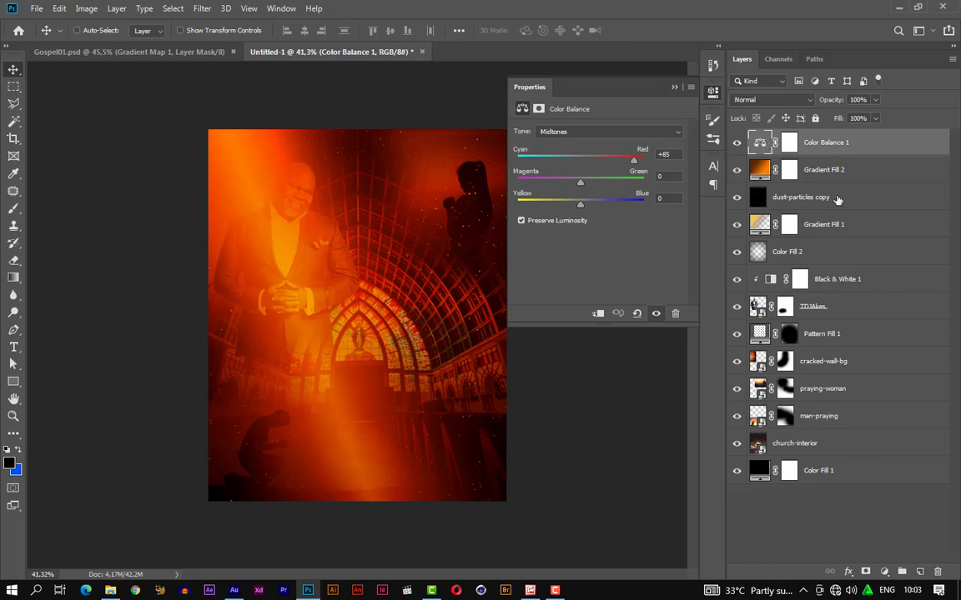
pyautogui.click(817, 470)
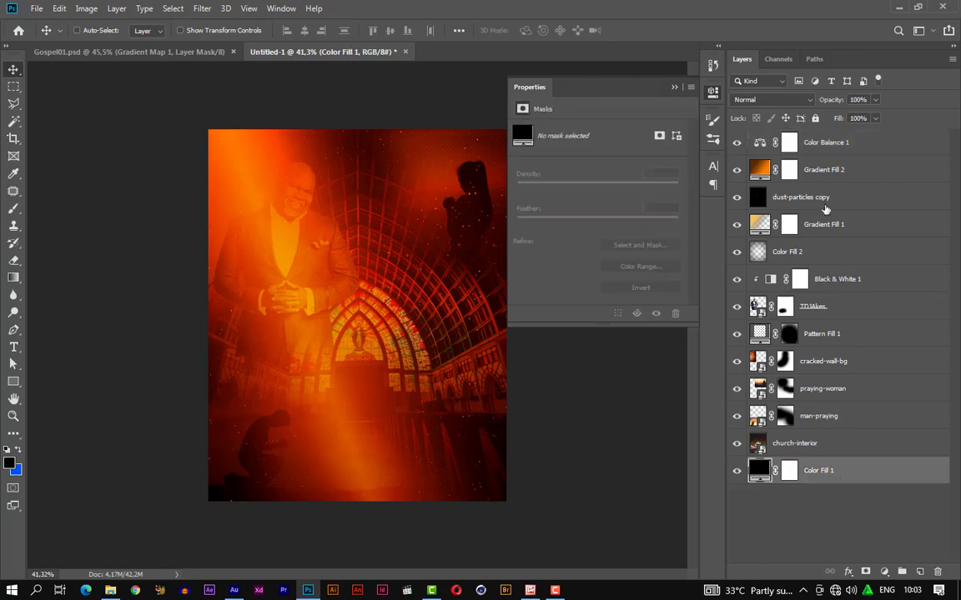
pyautogui.click(841, 153)
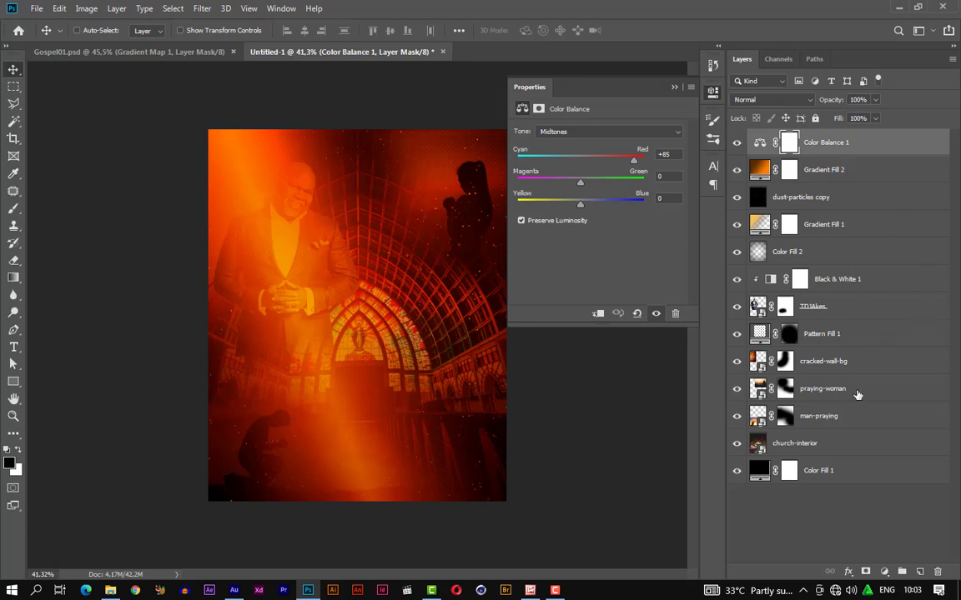
pyautogui.keyDown('shift'); pyautogui.click(825, 472); pyautogui.keyUp('shift')
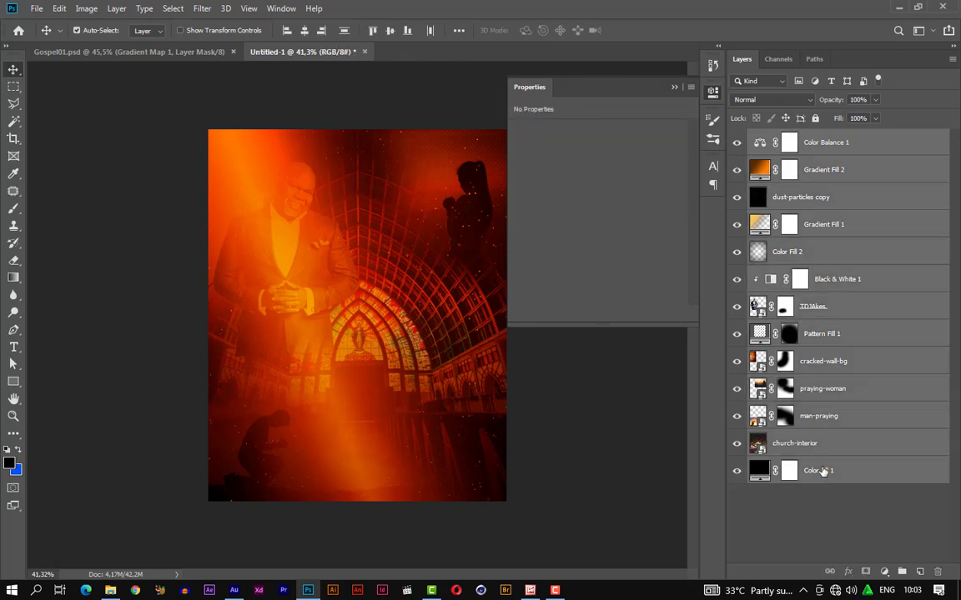
pyautogui.hotkey('ctrl', 'g')
pyautogui.doubleClick(786, 138)
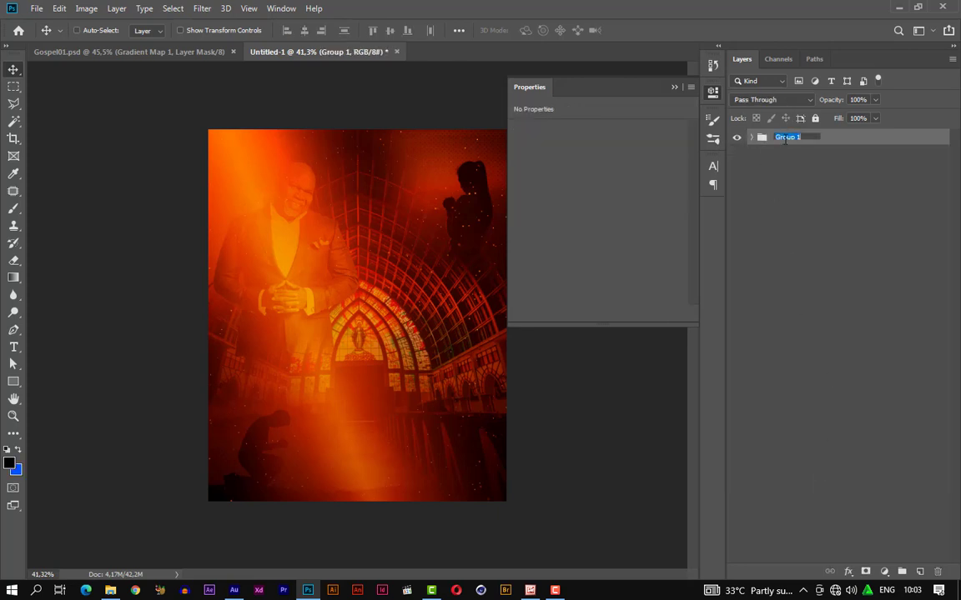
pyautogui.write('BG')
pyautogui.click(856, 138)
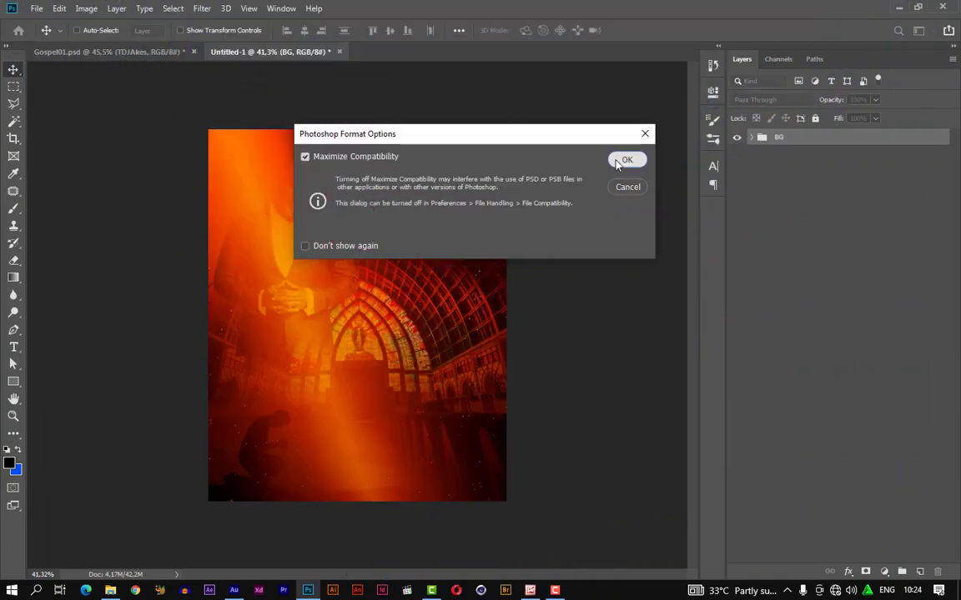
pyautogui.click(626, 160)
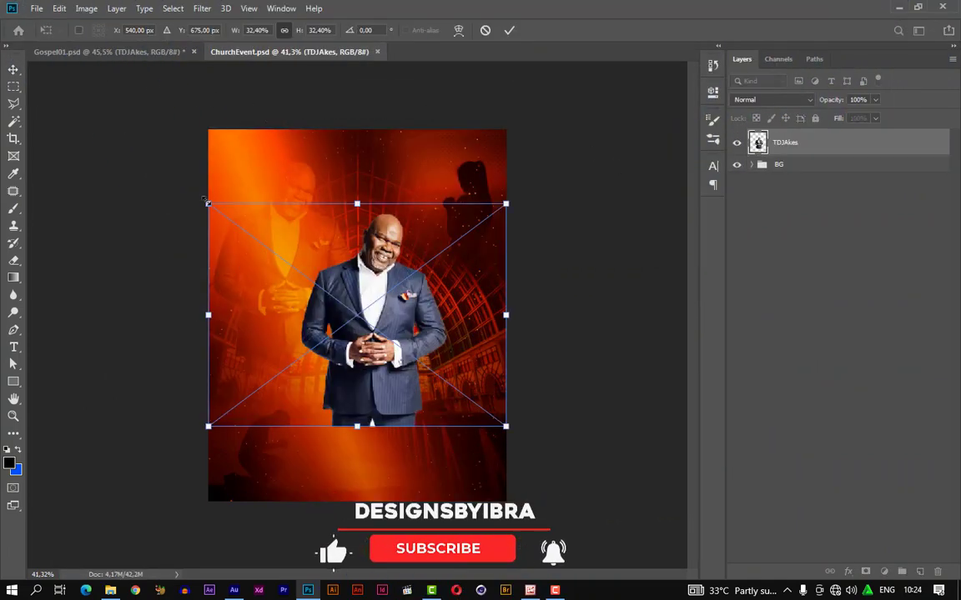
# Step: Scale the placed full-colour preacher image to about 39.7% and position it near the middle of the poster
pyautogui.moveTo(179, 177); pyautogui.dragTo(137, 148)
pyautogui.moveTo(401, 292); pyautogui.dragTo(416, 323)
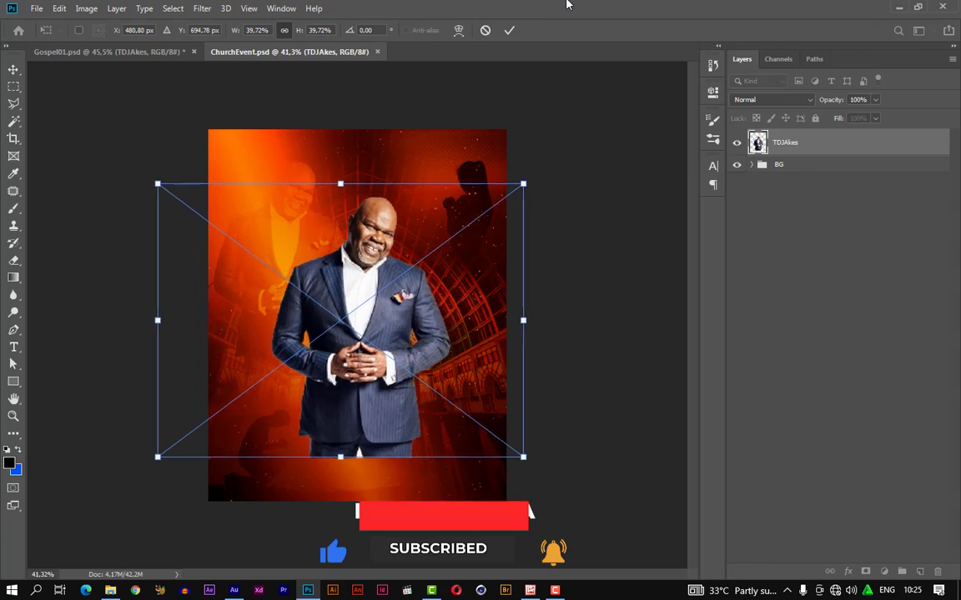
pyautogui.click(509, 31)
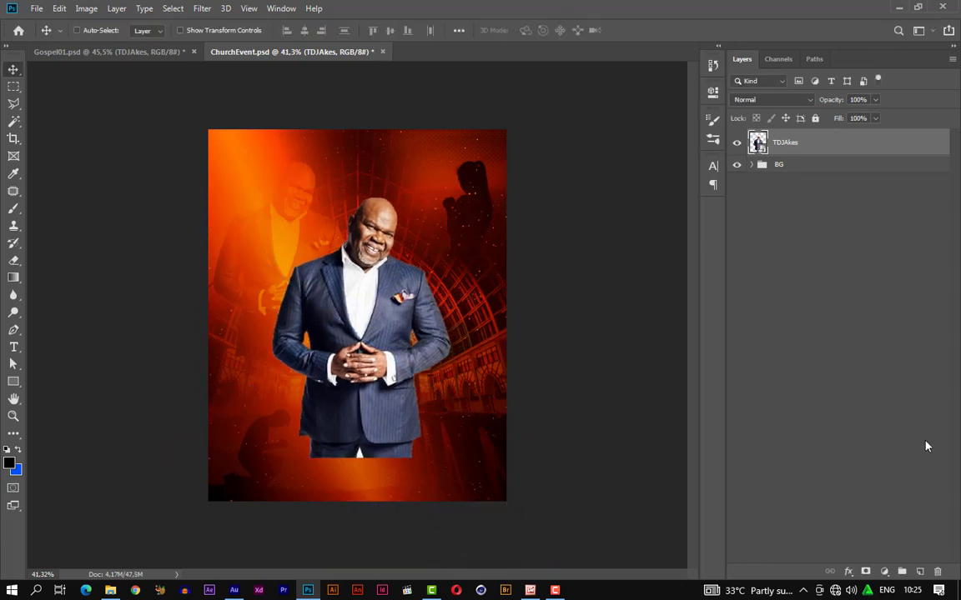
# Step: Add a layer mask to the preacher image and fade out his lower edge with a soft black brush of size 300
pyautogui.click(866, 572)
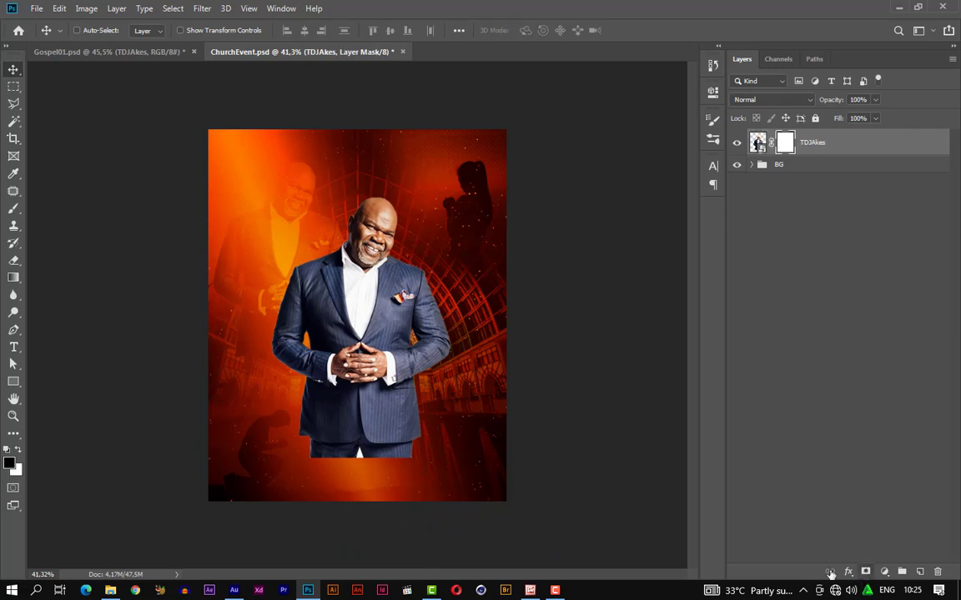
pyautogui.press('b')
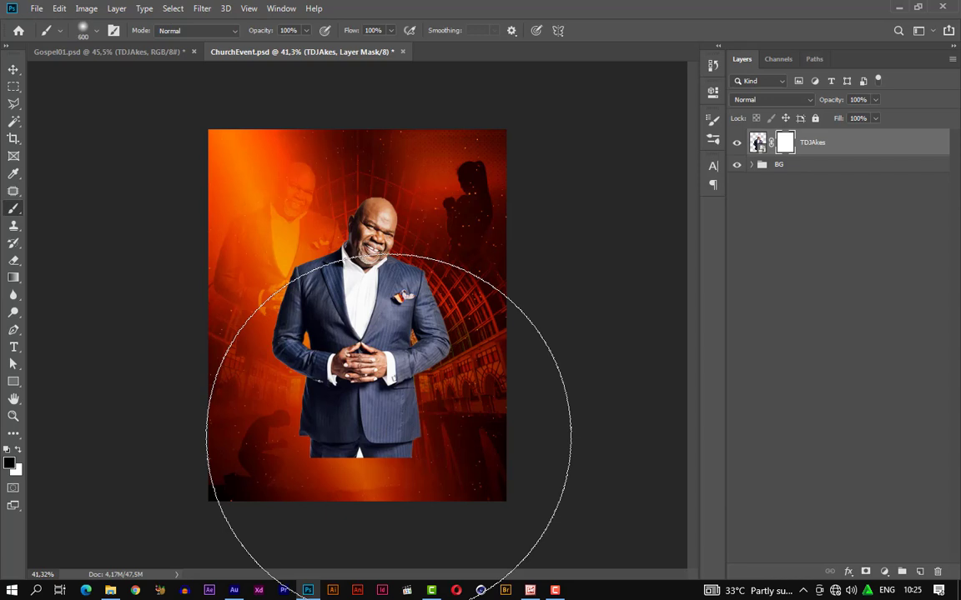
pyautogui.press('[')
pyautogui.press('[')
pyautogui.press('[')
pyautogui.press('[')
pyautogui.press('[')
pyautogui.press('[')
pyautogui.press('[')
pyautogui.press('[')
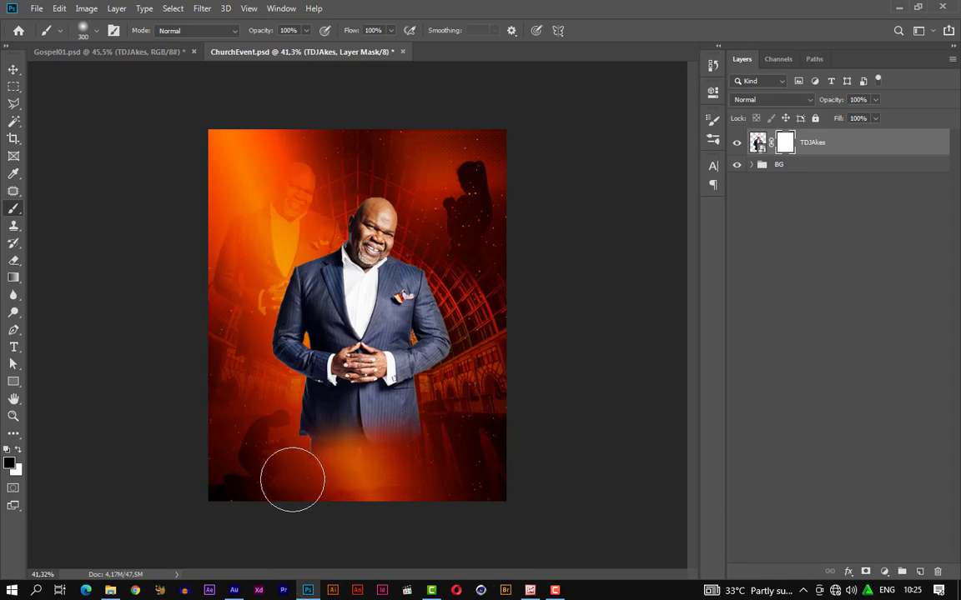
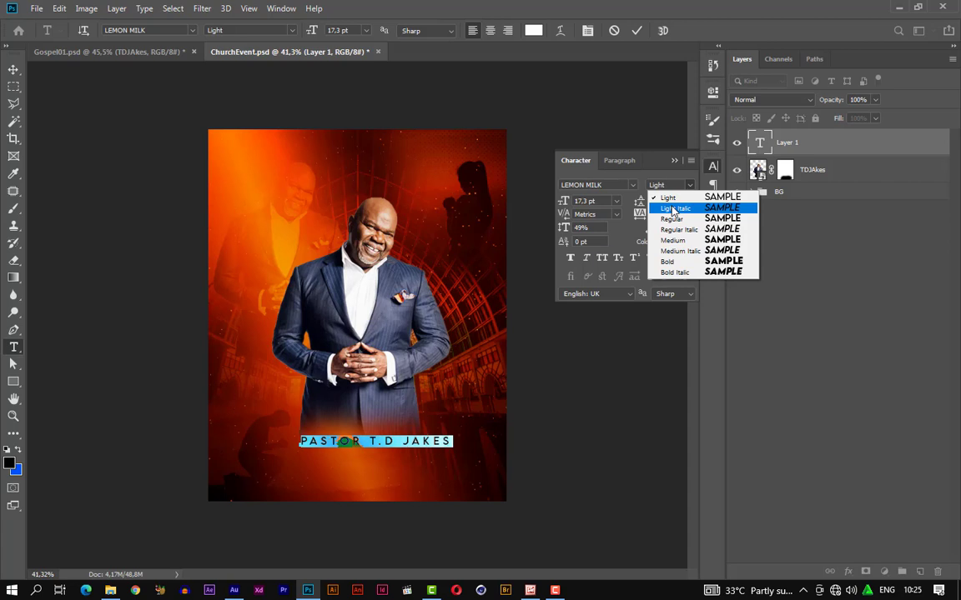
# Step: Set the pastor-name text to LEMON MILK Regular with tracking 0
pyautogui.click(677, 220)
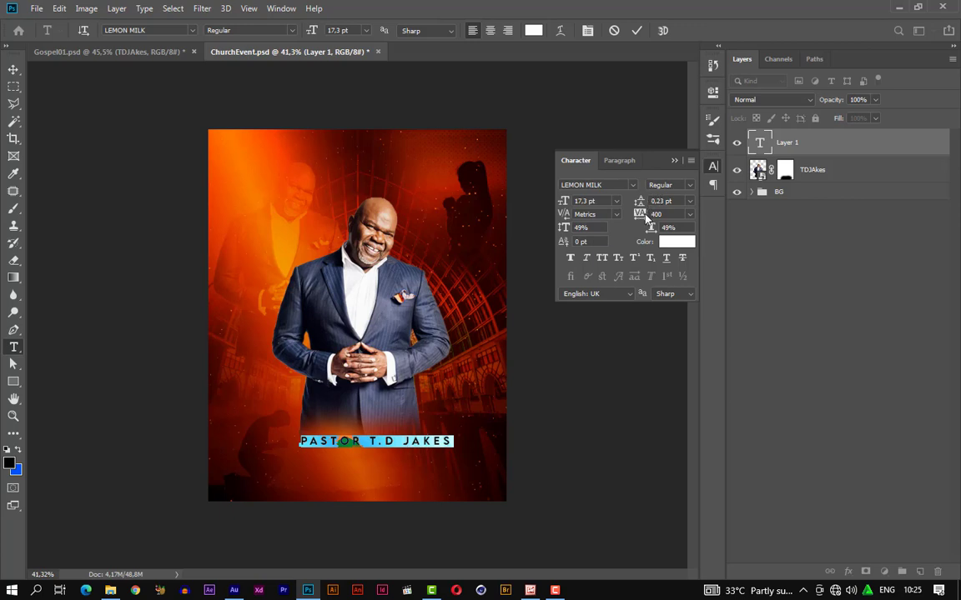
pyautogui.click(690, 215)
pyautogui.click(685, 297)
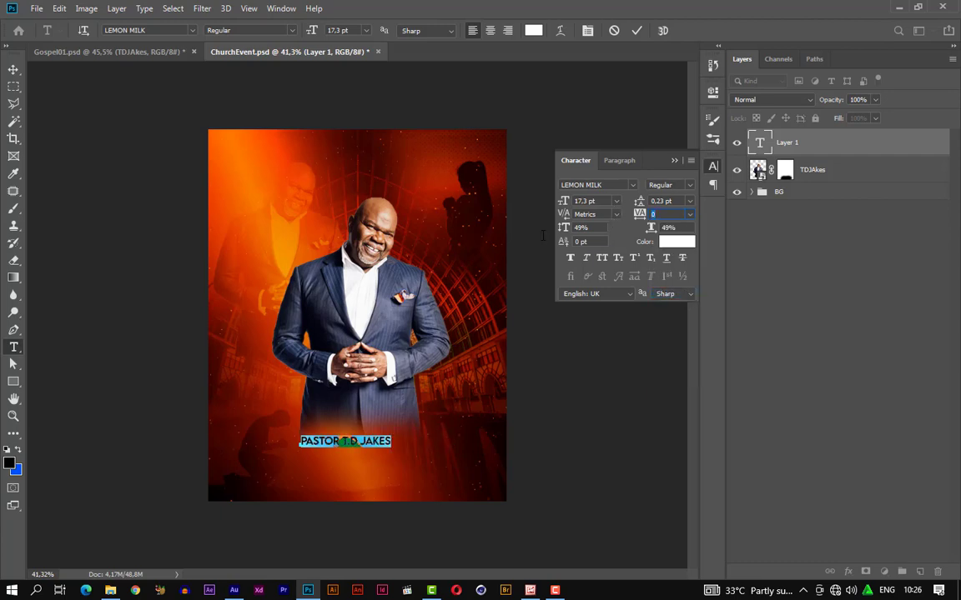
pyautogui.click(636, 30)
# Step: Enlarge the pastor-name text to about 31.74 pt across the preacher's faded lower jacket, and set the words after "PASTOR" to Light weight
pyautogui.press('v')
pyautogui.scroll(5, 351, 429)
pyautogui.hotkey('ctrl', 't')
pyautogui.moveTo(472, 386); pyautogui.dragTo(517, 379)
pyautogui.moveTo(227, 378); pyautogui.dragTo(197, 374)
pyautogui.moveTo(360, 372); pyautogui.dragTo(519, 375)
pyautogui.press('Return')
pyautogui.press('t')
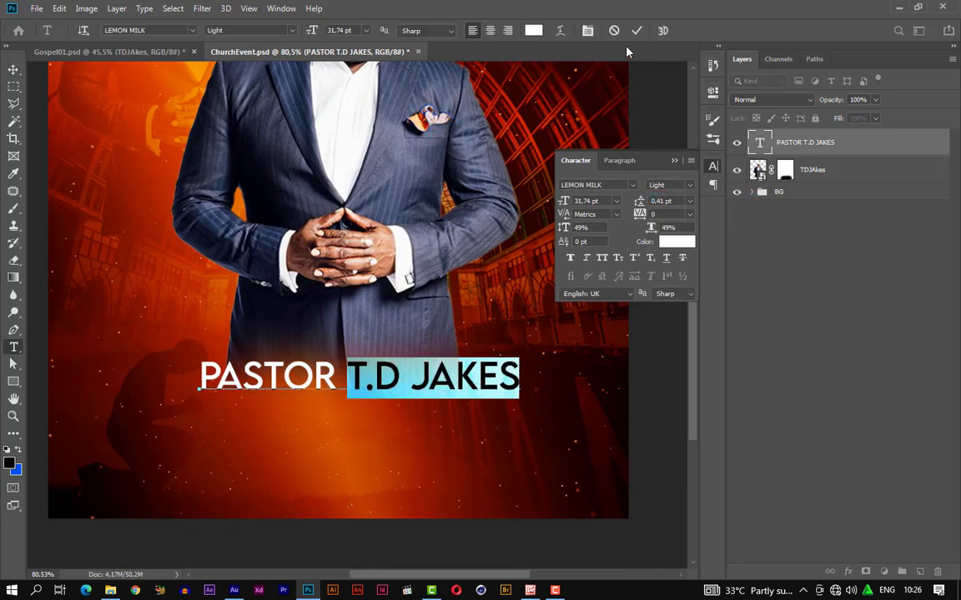
pyautogui.click(636, 30)
# Step: Duplicate the pastor-name text directly below the original and scale the copy down to about 43.59%, keeping it left-aligned under the name
pyautogui.press('v')
pyautogui.keyDown('alt'); pyautogui.moveTo(388, 378); pyautogui.dragTo(391, 420); pyautogui.keyUp('alt')
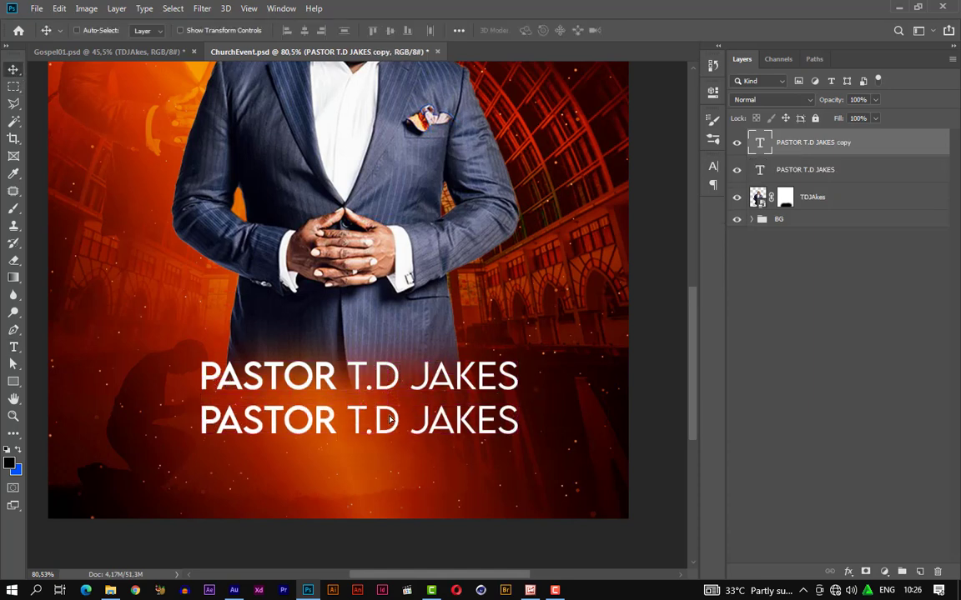
pyautogui.hotkey('ctrl', 't')
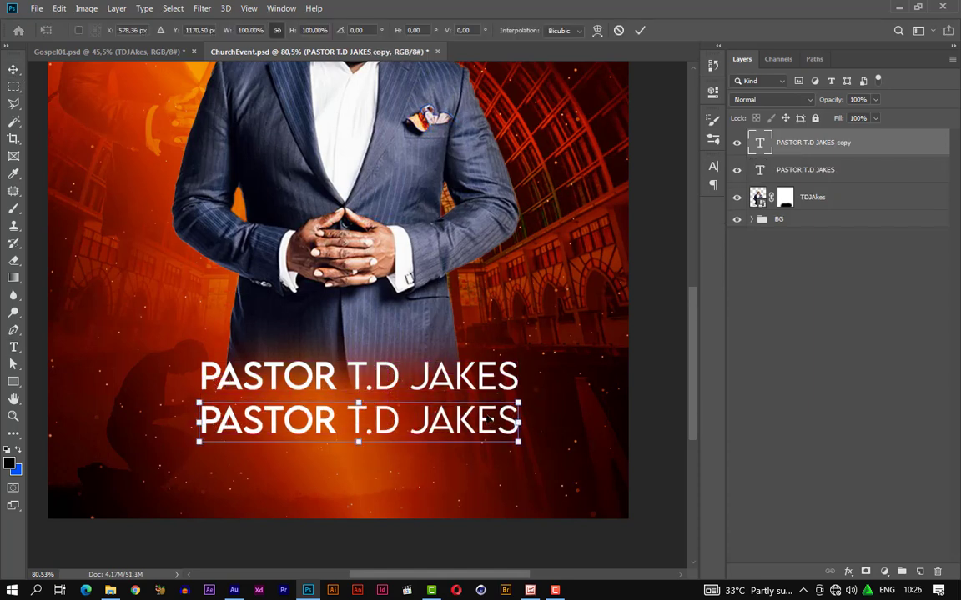
pyautogui.moveTo(515, 406); pyautogui.dragTo(318, 409)
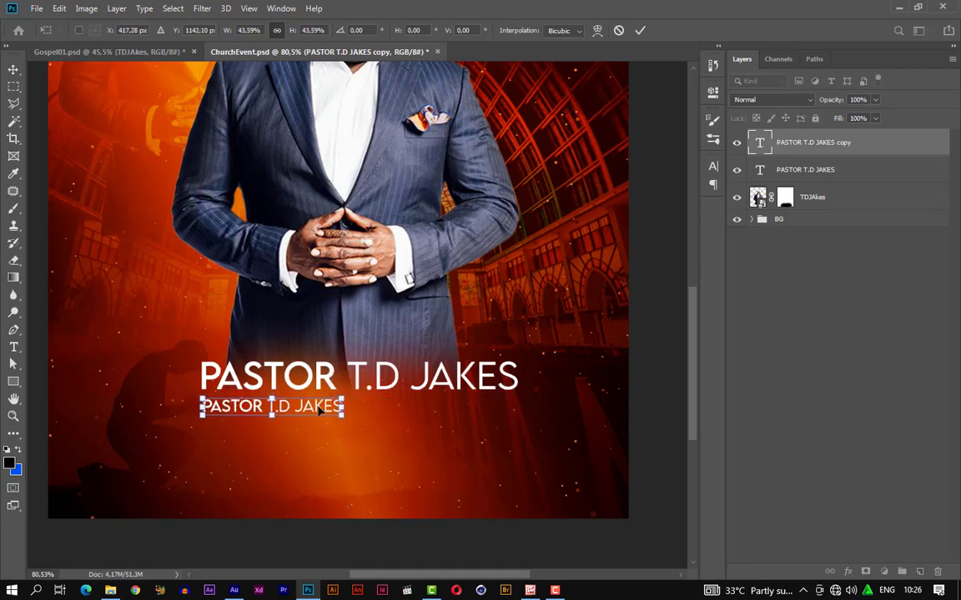
pyautogui.click(639, 30)
pyautogui.press('y')
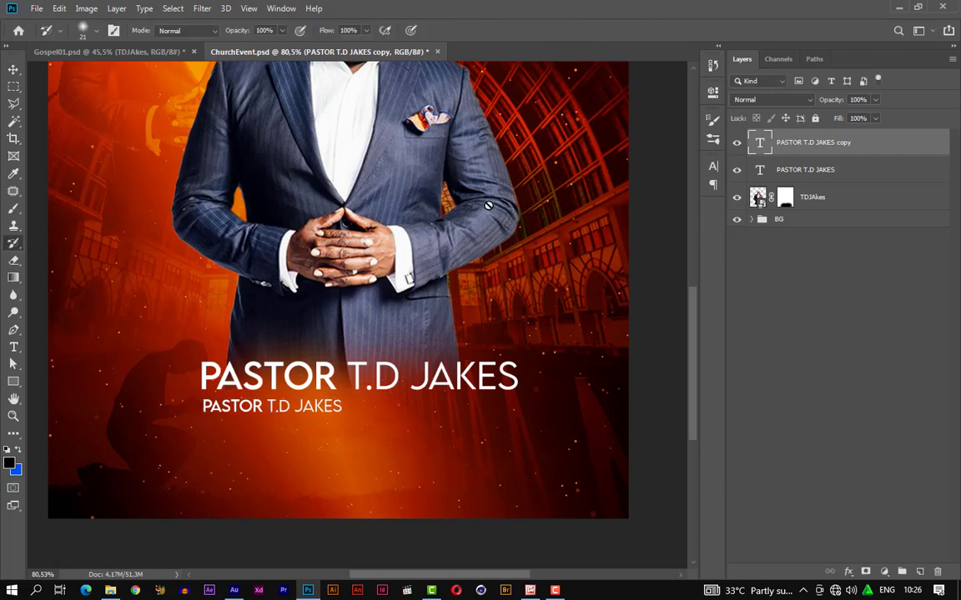
# Step: Set the whole smaller copy of the pastor-name text to Light weight
pyautogui.press('t')
pyautogui.click(314, 407)
pyautogui.hotkey('ctrl', 'a')
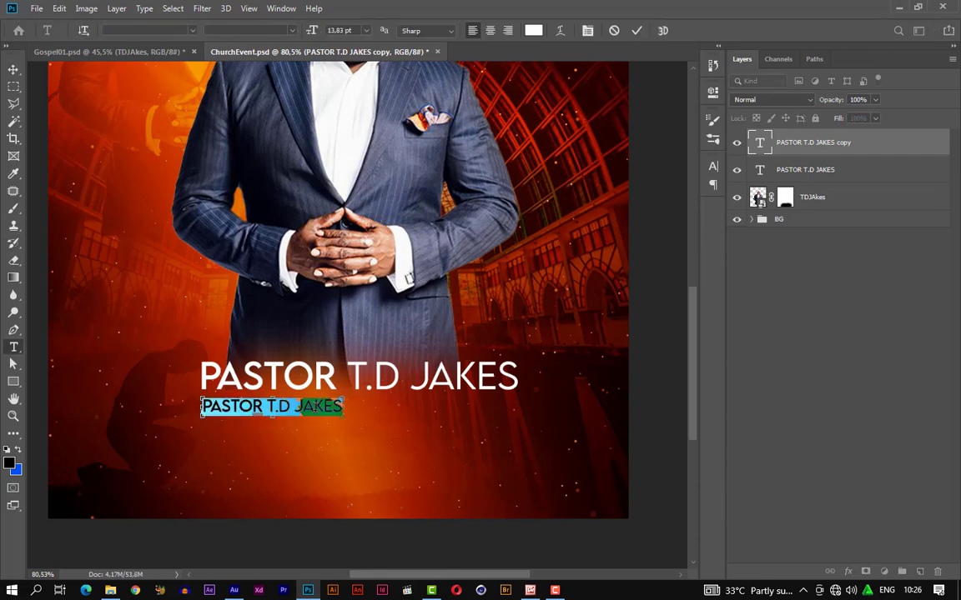
pyautogui.click(587, 30)
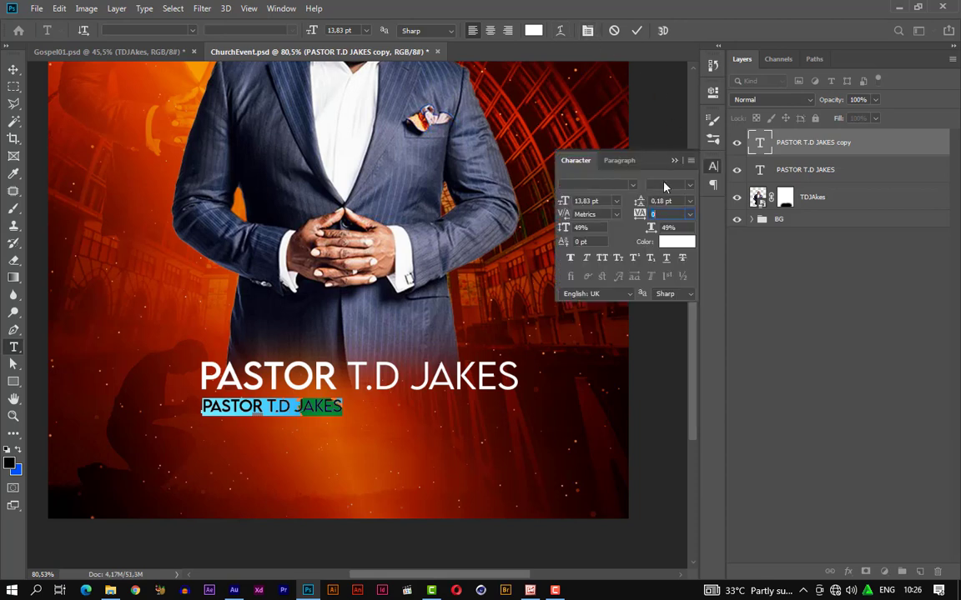
pyautogui.click(689, 185)
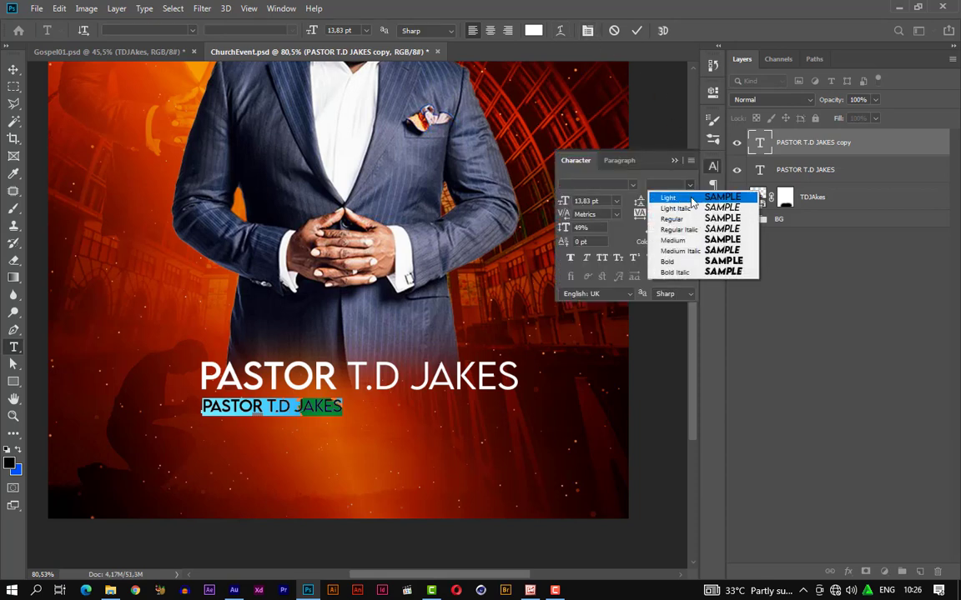
pyautogui.click(671, 192)
pyautogui.click(633, 31)
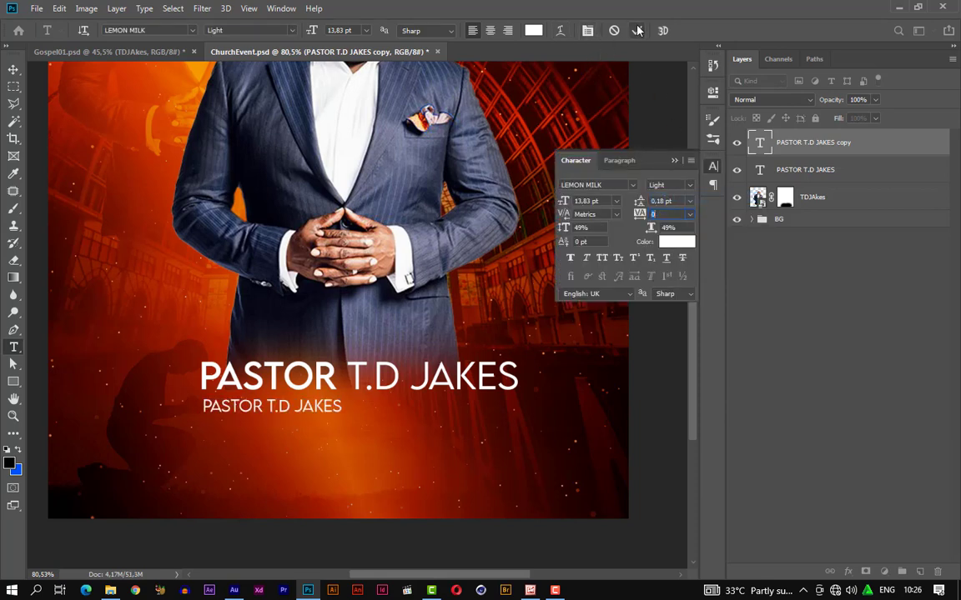
# Step: Replace the smaller copy's text with "GEN. OVERSEER, DIVINE WAYS CHURCH"
pyautogui.click(203, 406)
pyautogui.hotkey('ctrl', 'a')
pyautogui.click(212, 407)
pyautogui.hotkey('ctrl', 'a')
pyautogui.write('GEN. OVERSEE')
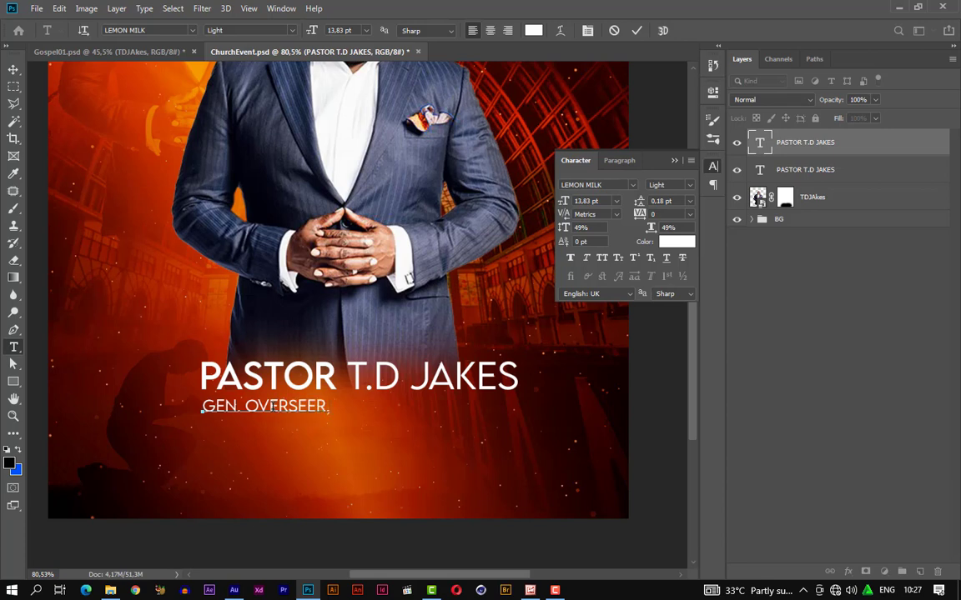
pyautogui.write('R, DIVINE WAY ')
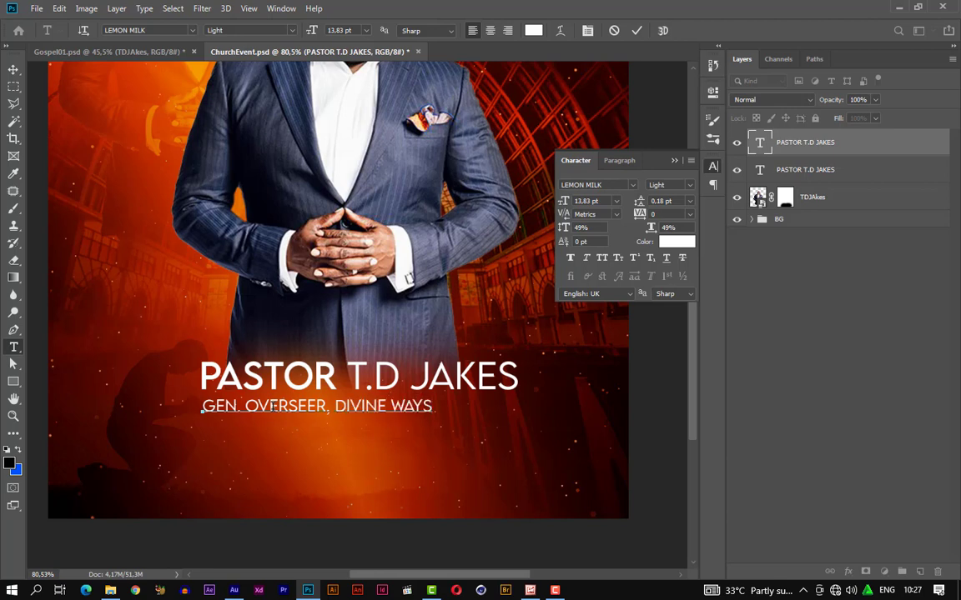
pyautogui.write('S CHURCH')
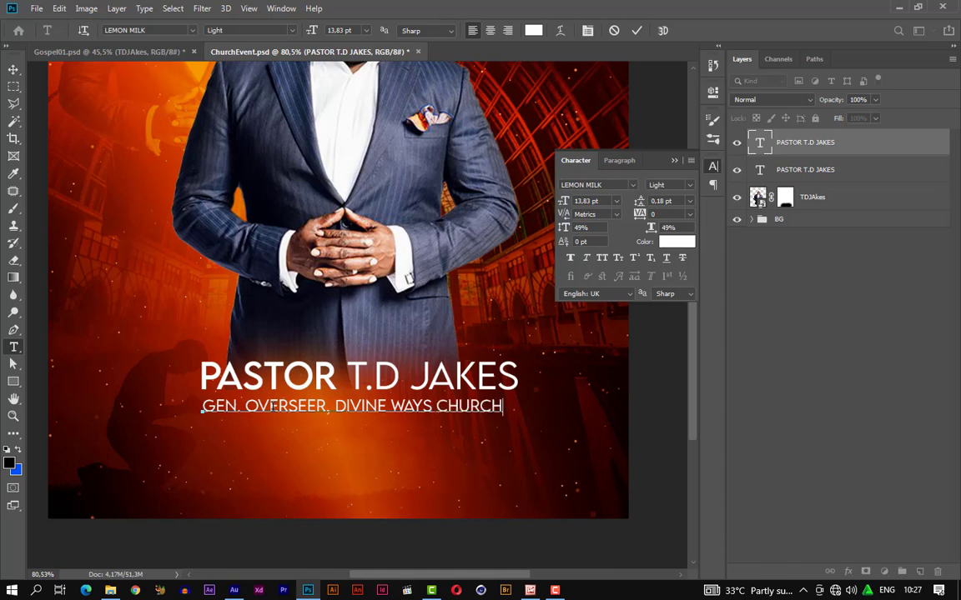
# Step: Set the subtitle's tracking to 35 so its width matches the pastor-name line above
pyautogui.hotkey('ctrl', 'a')
pyautogui.click(689, 214)
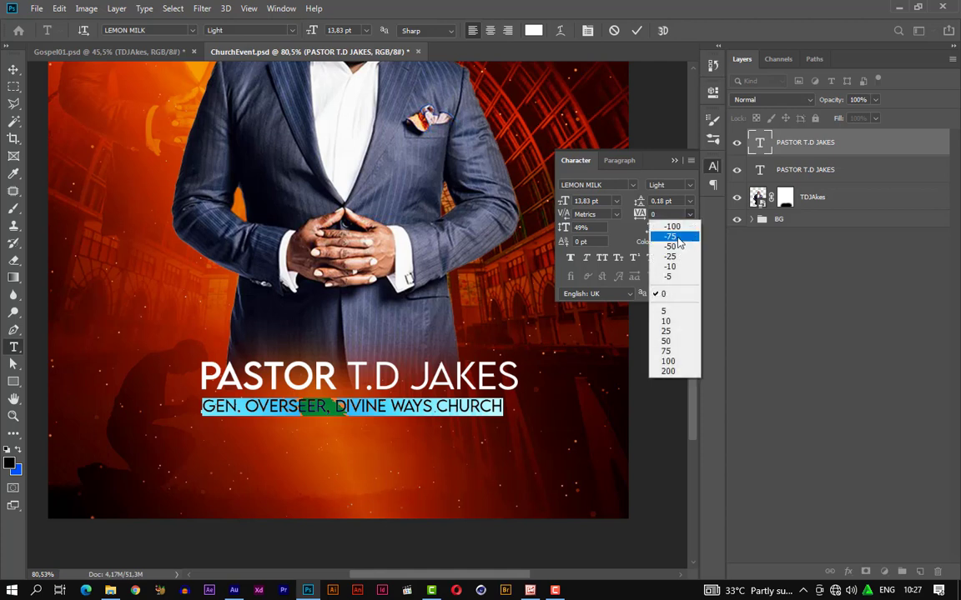
pyautogui.click(667, 363)
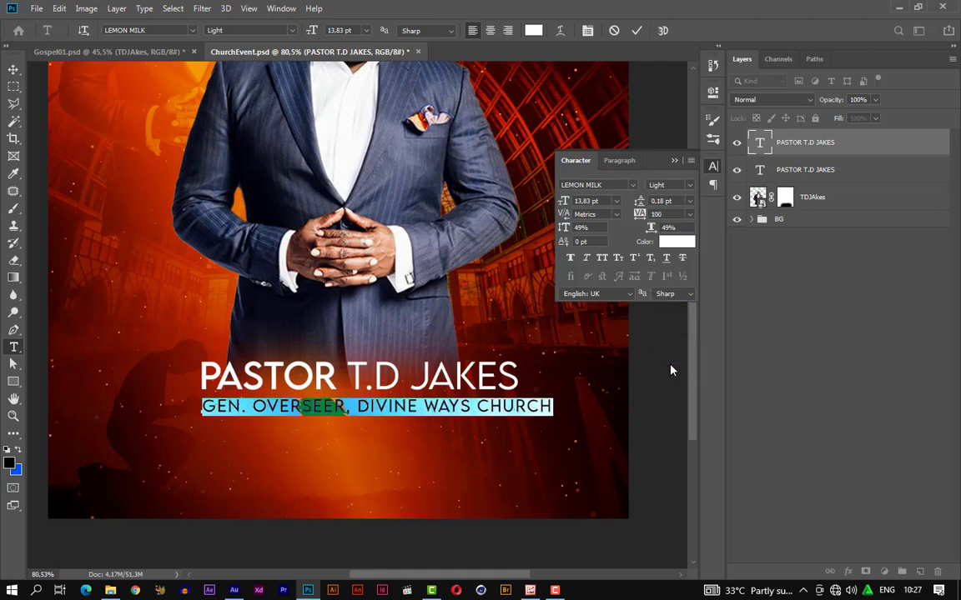
pyautogui.click(689, 214)
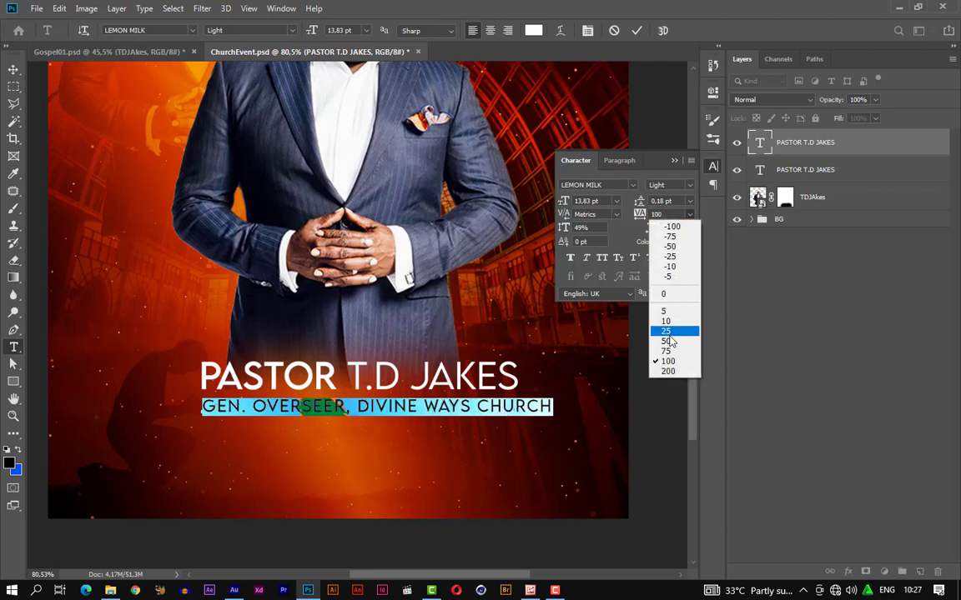
pyautogui.click(669, 358)
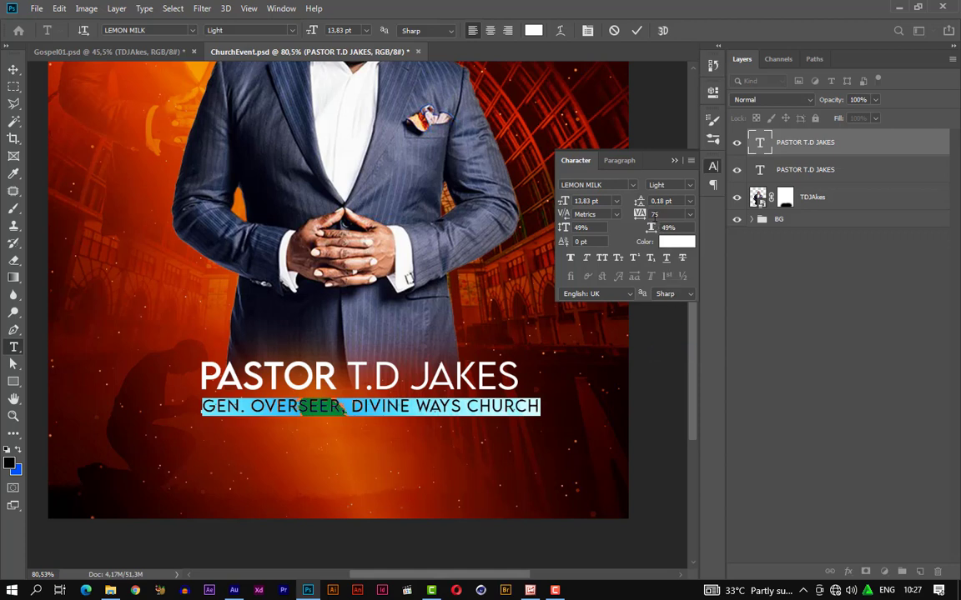
pyautogui.moveTo(643, 217); pyautogui.dragTo(640, 215)
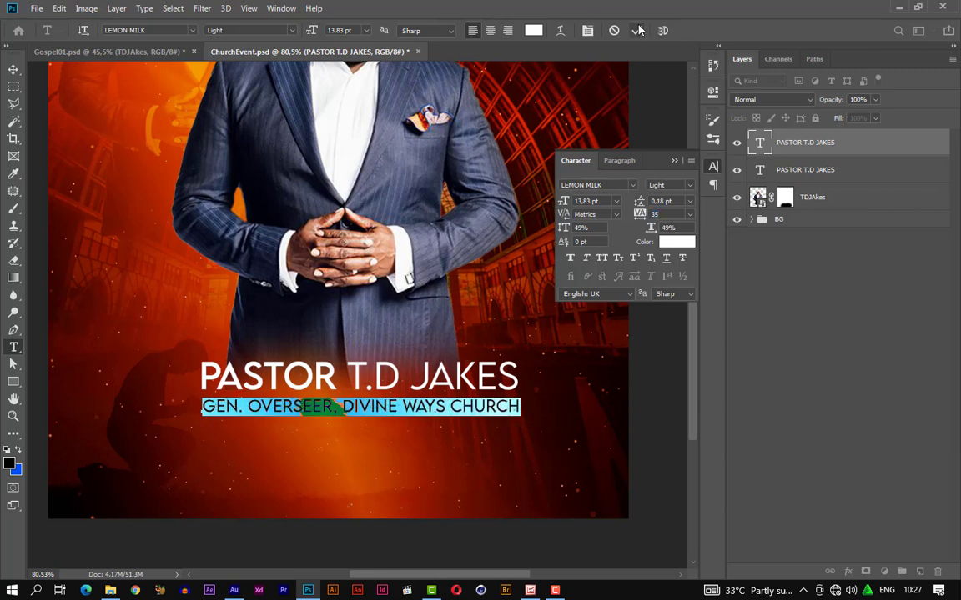
pyautogui.hotkey('ctrl', 'Return')
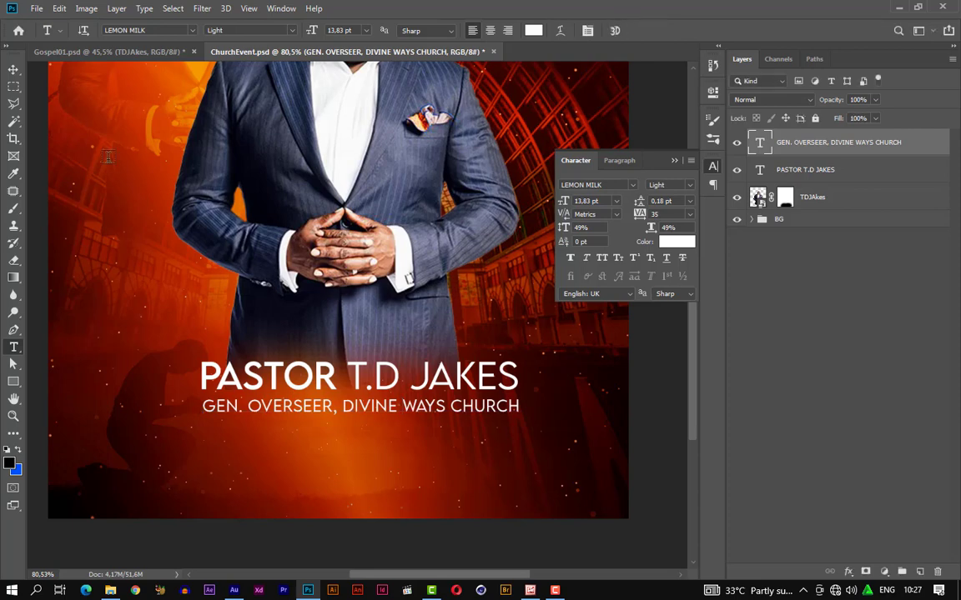
# Step: Recolour the whole "GEN. OVERSEER, DIVINE WAYS CHURCH" subtitle light blue, #7da2f5
pyautogui.press('v')
pyautogui.scroll(-3, 414, 307)
pyautogui.press('t')
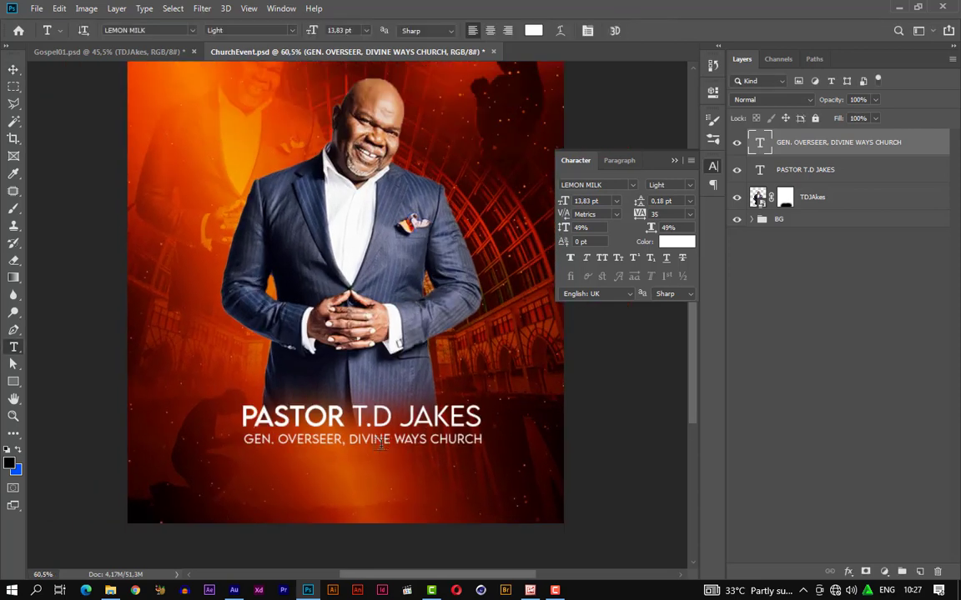
pyautogui.moveTo(242, 440); pyautogui.dragTo(483, 440)
pyautogui.click(675, 242)
pyautogui.click(784, 354)
pyautogui.click(687, 294)
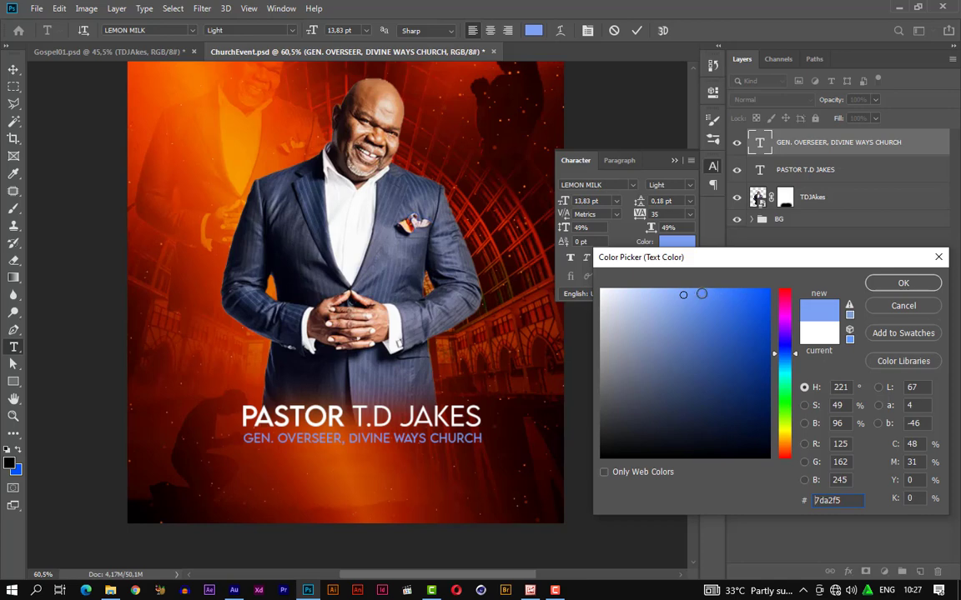
pyautogui.click(904, 282)
pyautogui.click(636, 30)
pyautogui.click(14, 70)
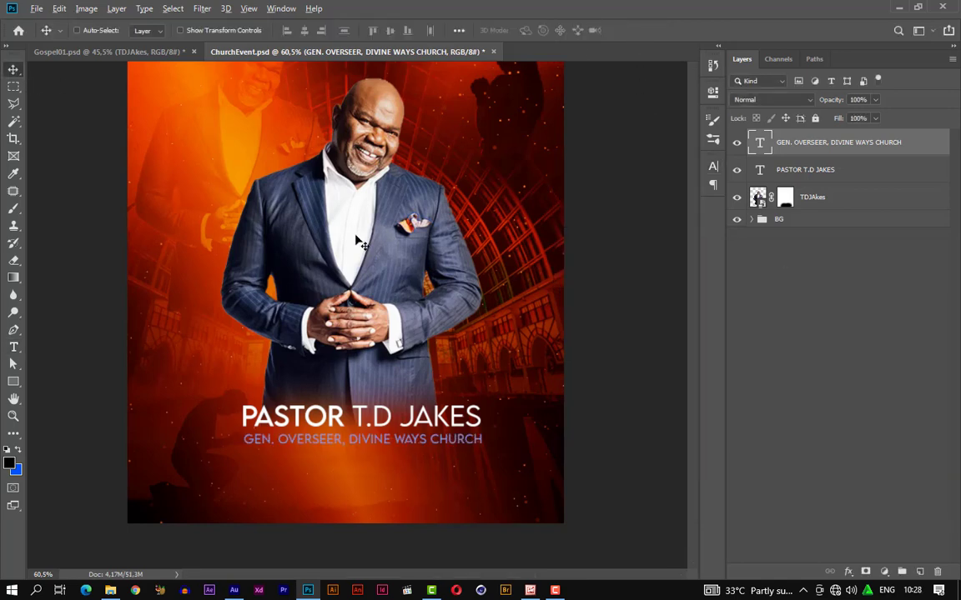
pyautogui.hotkey('ctrl', '-')
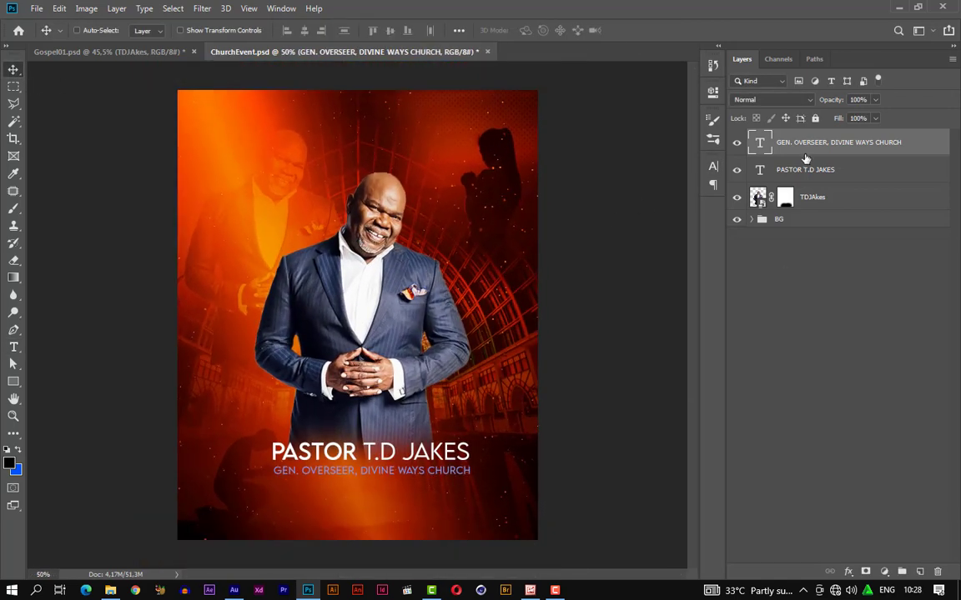
pyautogui.click(807, 197)
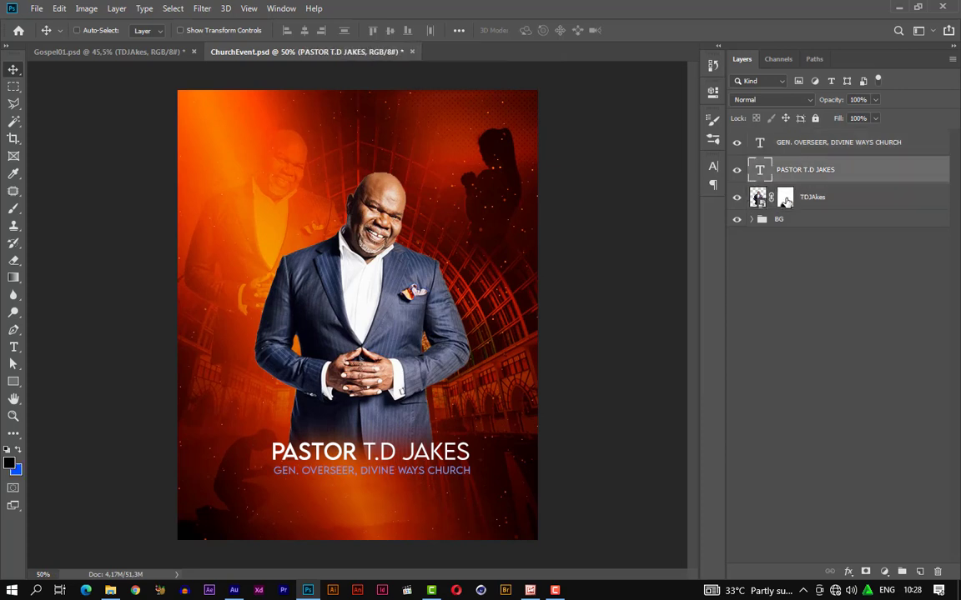
pyautogui.click(884, 572)
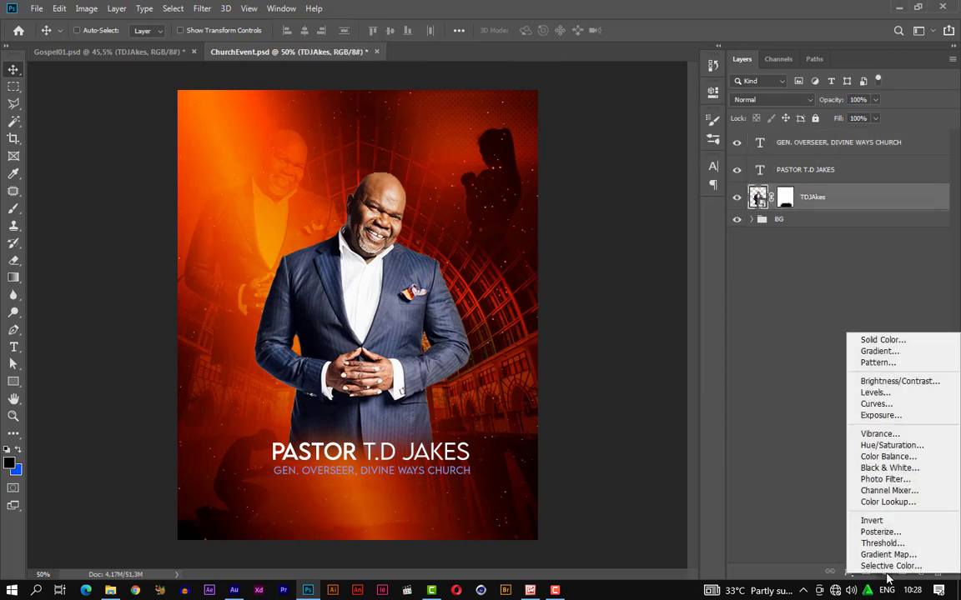
pyautogui.click(884, 464)
pyautogui.click(674, 87)
pyautogui.hotkey('ctrl', 'z')
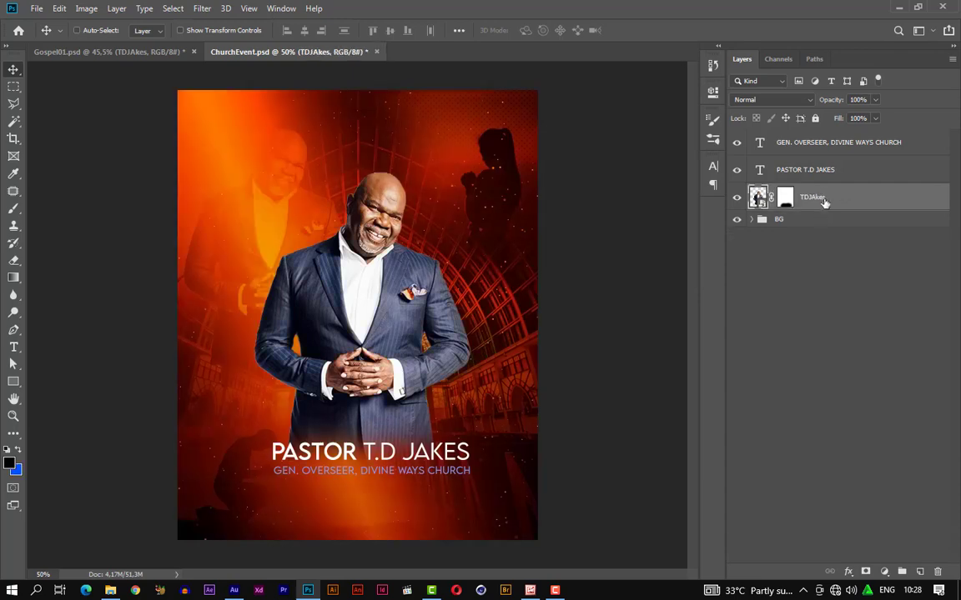
# Step: Add a Color Balance adjustment above the preacher image with midtones Cyan–Red at +70, and clip it to that image
pyautogui.click(884, 571)
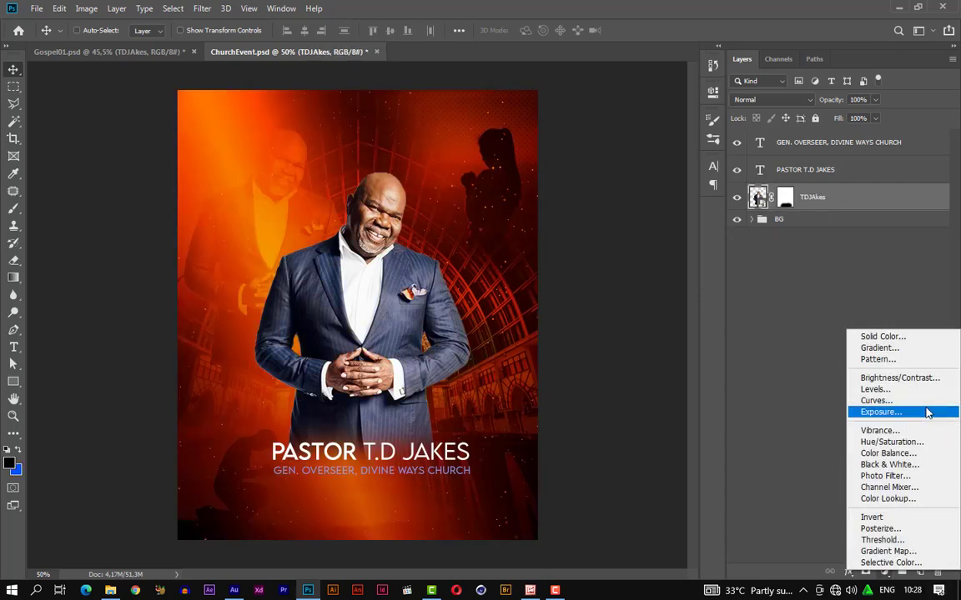
pyautogui.click(909, 452)
pyautogui.moveTo(618, 159); pyautogui.dragTo(627, 158)
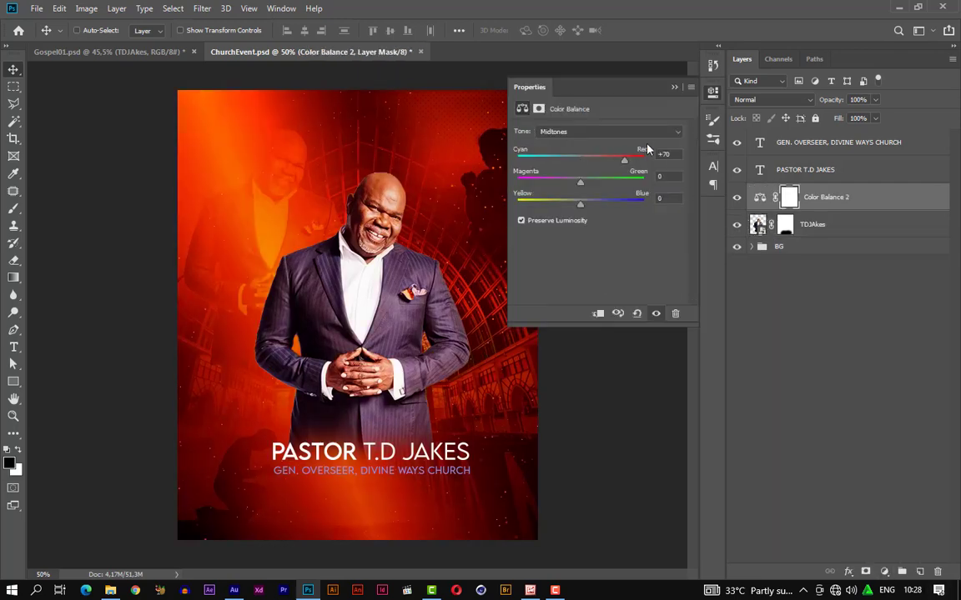
pyautogui.click(597, 315)
pyautogui.click(674, 86)
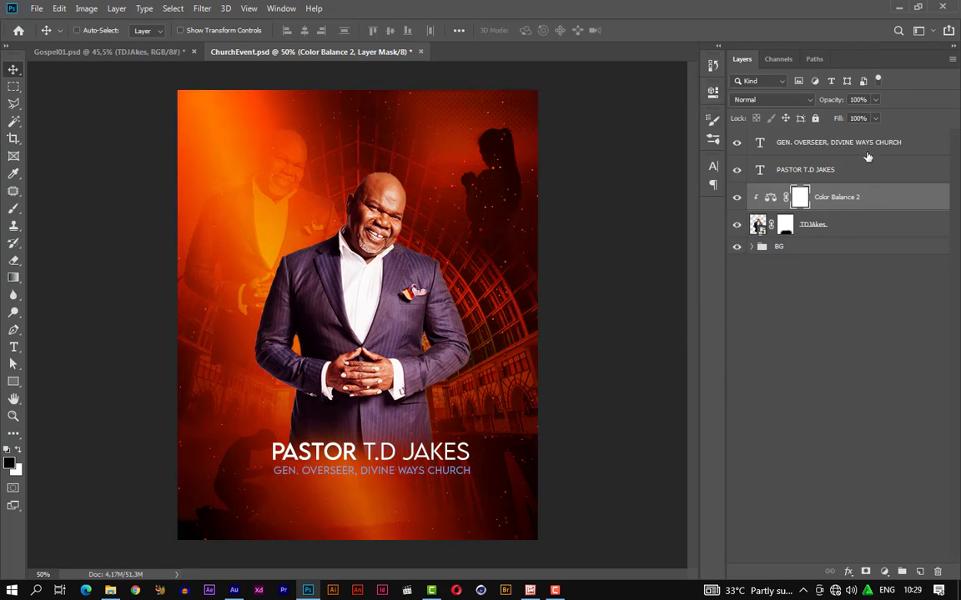
# Step: Group the two text layers, the Color Balance adjustment and the preacher image, and name the group PHOTO
pyautogui.click(780, 143)
pyautogui.keyDown('shift'); pyautogui.click(834, 227); pyautogui.keyUp('shift')
pyautogui.hotkey('ctrl', 'g')
pyautogui.doubleClick(783, 137)
pyautogui.write('PH')
pyautogui.press('Return')
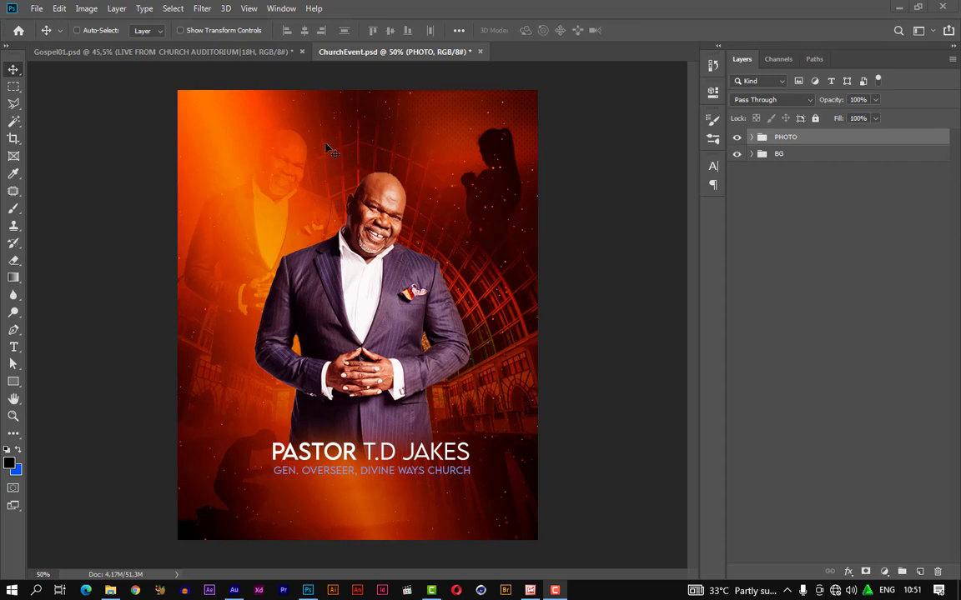
# Step: Add the text "Seminar" in white Taken by Vultures Demo Regular, 29.34 pt, just above and beside the preacher's head
pyautogui.press('t')
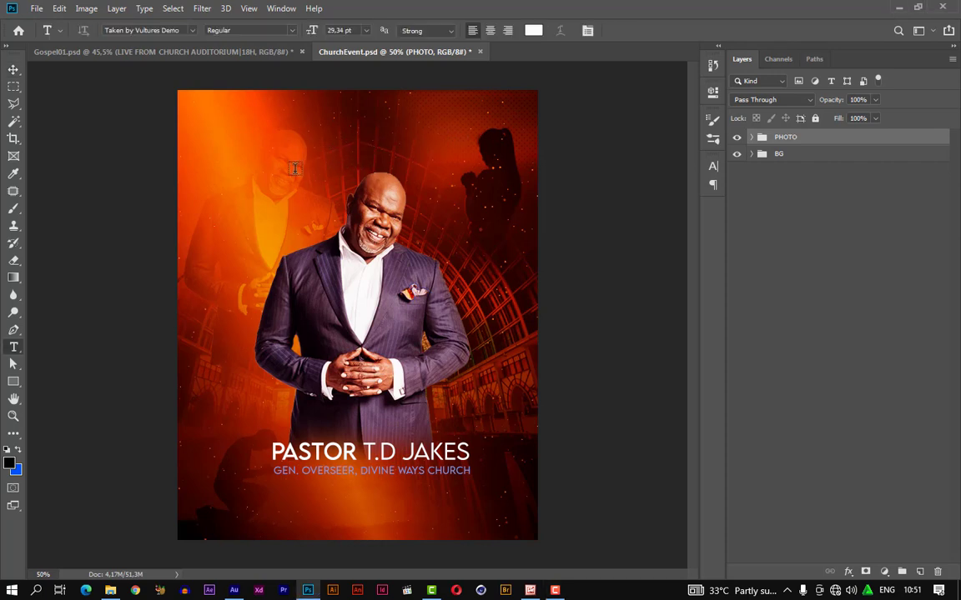
pyautogui.click(295, 167)
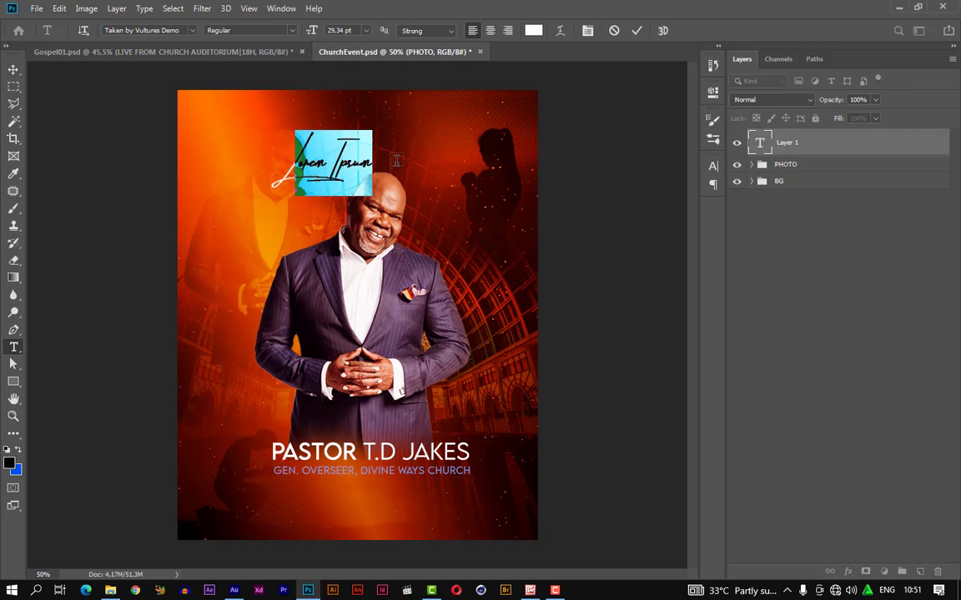
pyautogui.write('Le')
pyautogui.write('minar')
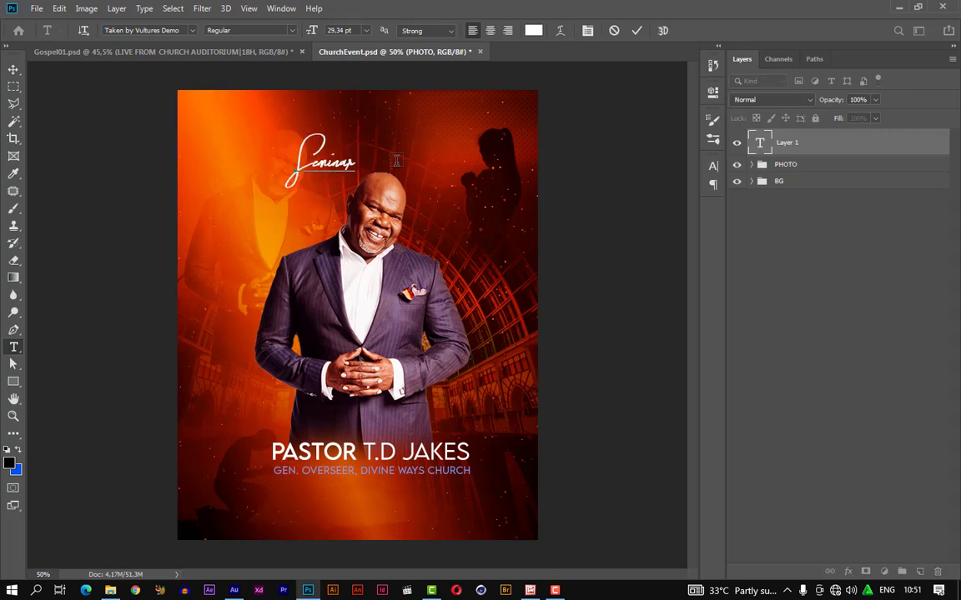
pyautogui.hotkey('ctrl', 'a')
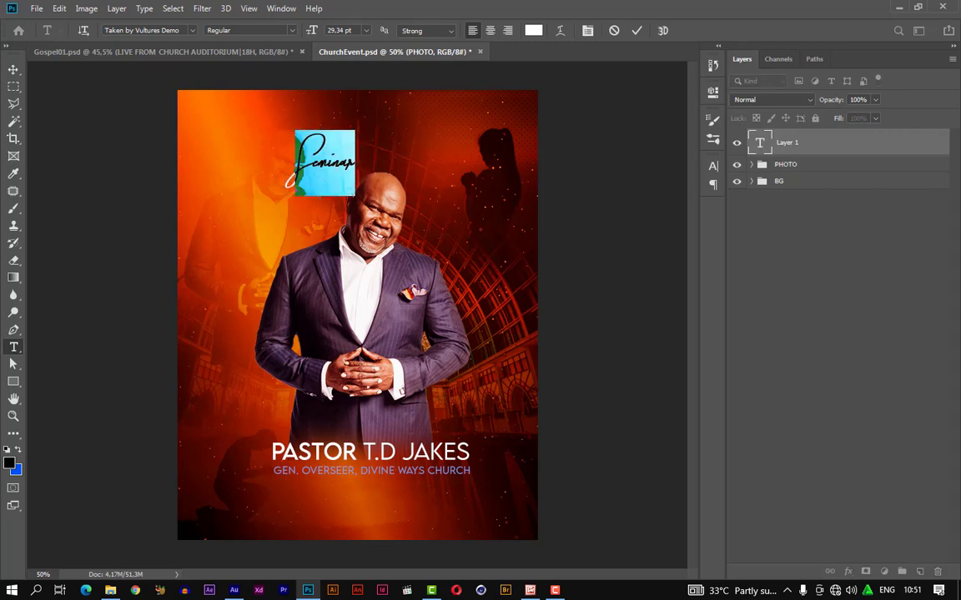
pyautogui.click(637, 30)
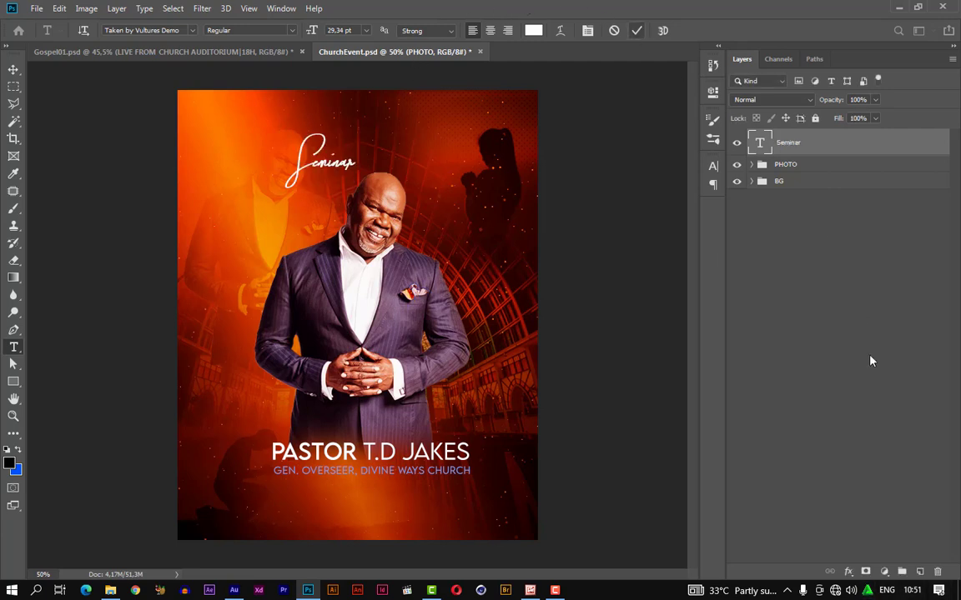
# Step: Recolour the entire "Seminar" text blue, #0050ff
pyautogui.click(848, 572)
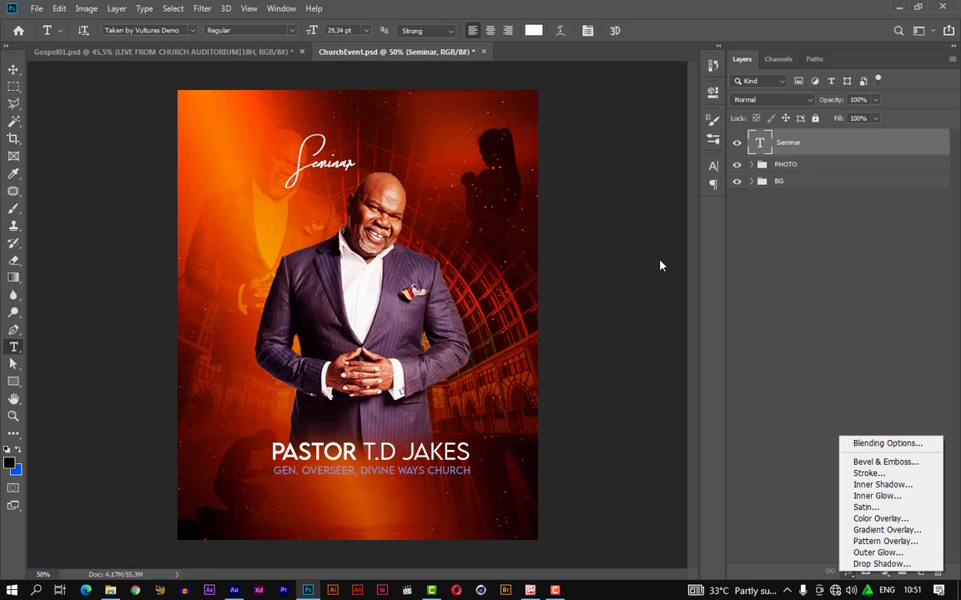
pyautogui.click(329, 175)
pyautogui.click(321, 162)
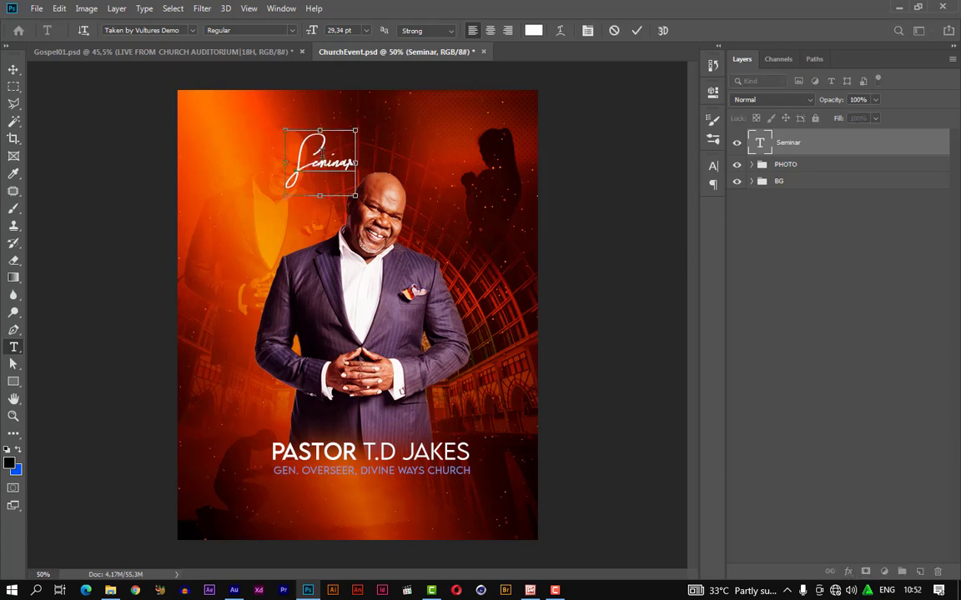
pyautogui.hotkey('ctrl', 'a')
pyautogui.click(533, 30)
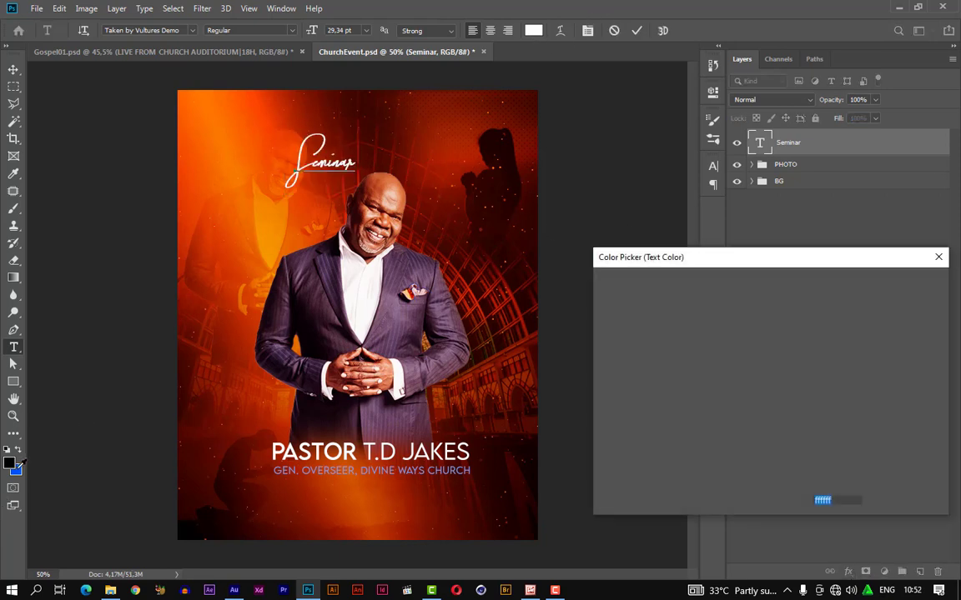
pyautogui.write('0050ff')
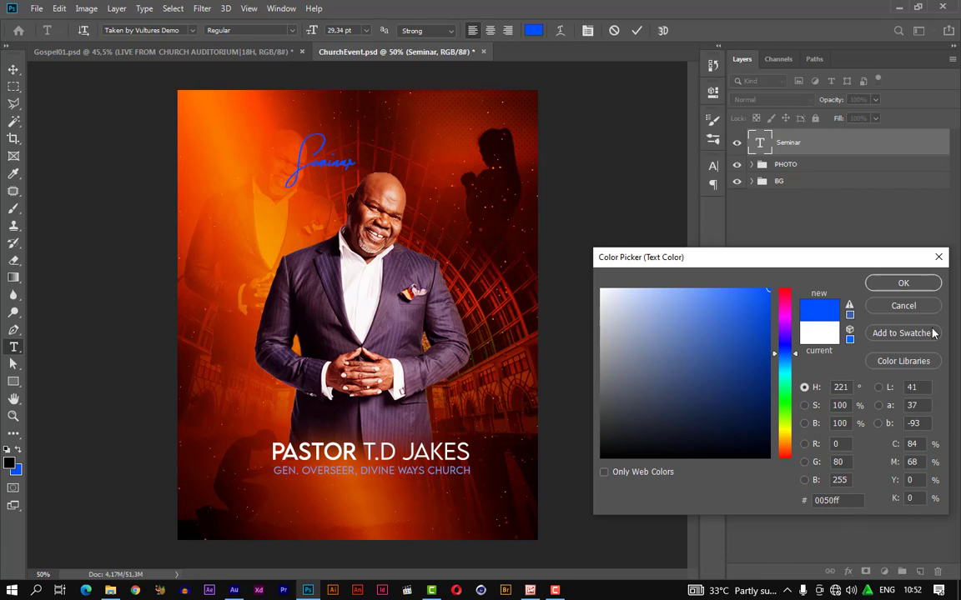
pyautogui.click(920, 286)
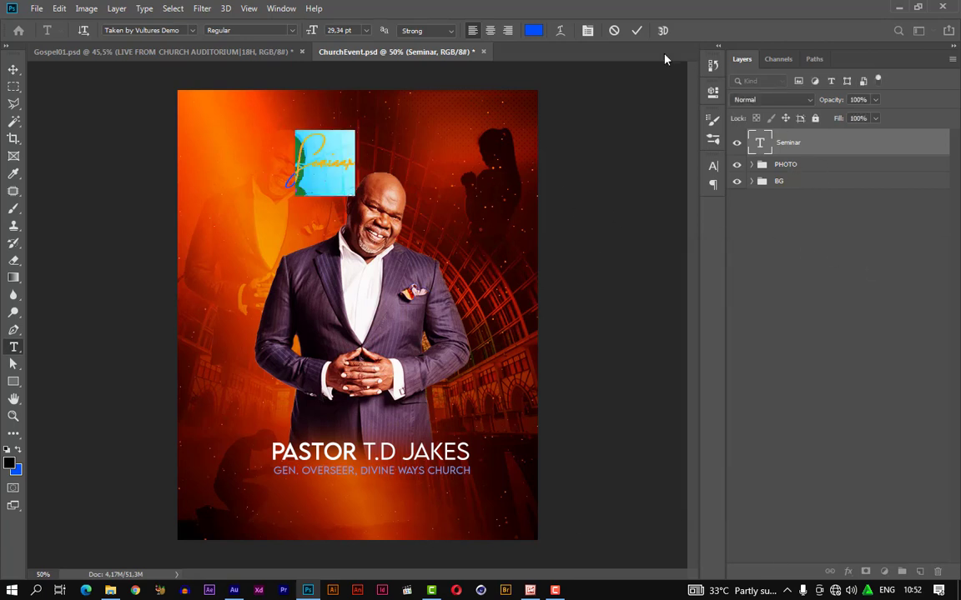
pyautogui.click(638, 31)
# Step: Enlarge the "Seminar" text to 55.34 pt
pyautogui.click(587, 30)
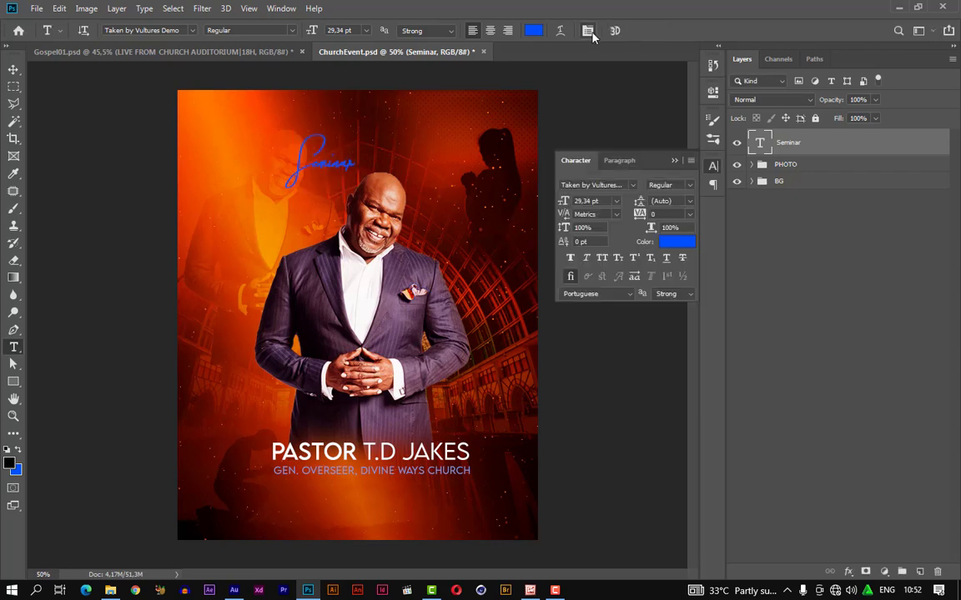
pyautogui.moveTo(564, 201); pyautogui.dragTo(578, 204)
pyautogui.click(590, 185)
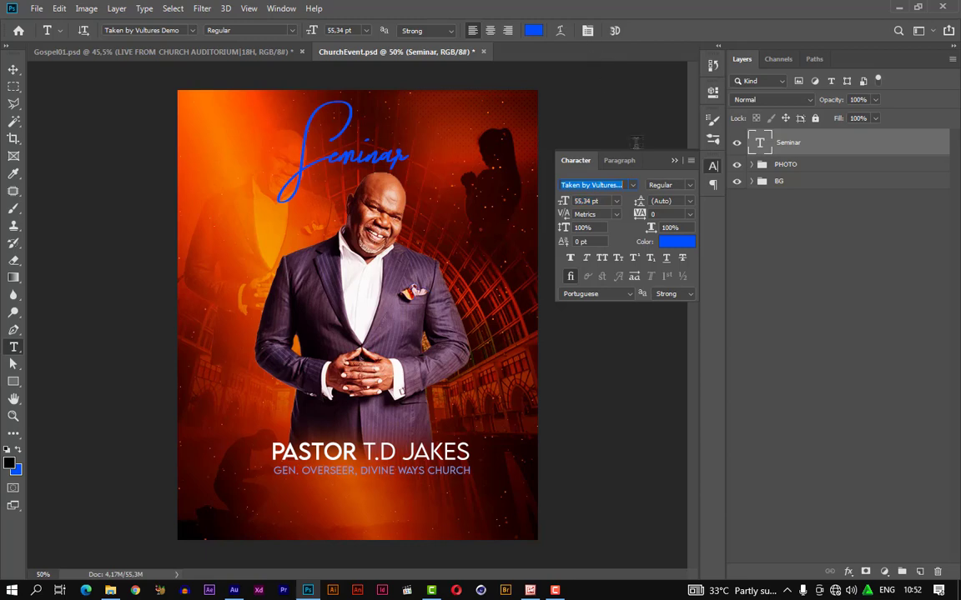
# Step: Add a white #ffffff Stroke effect to the "Seminar" text, 7 px in size and positioned Outside
pyautogui.click(848, 572)
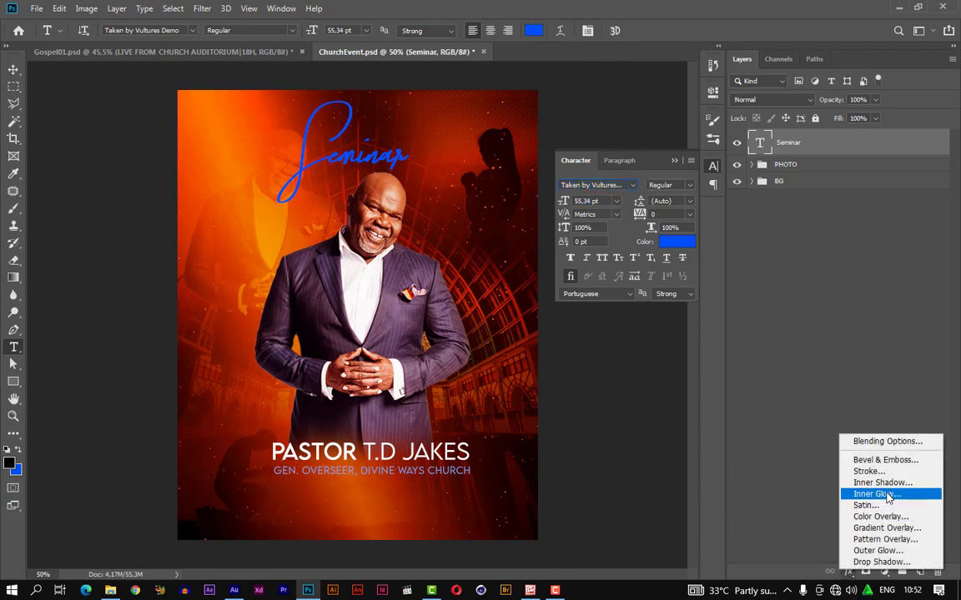
pyautogui.click(892, 472)
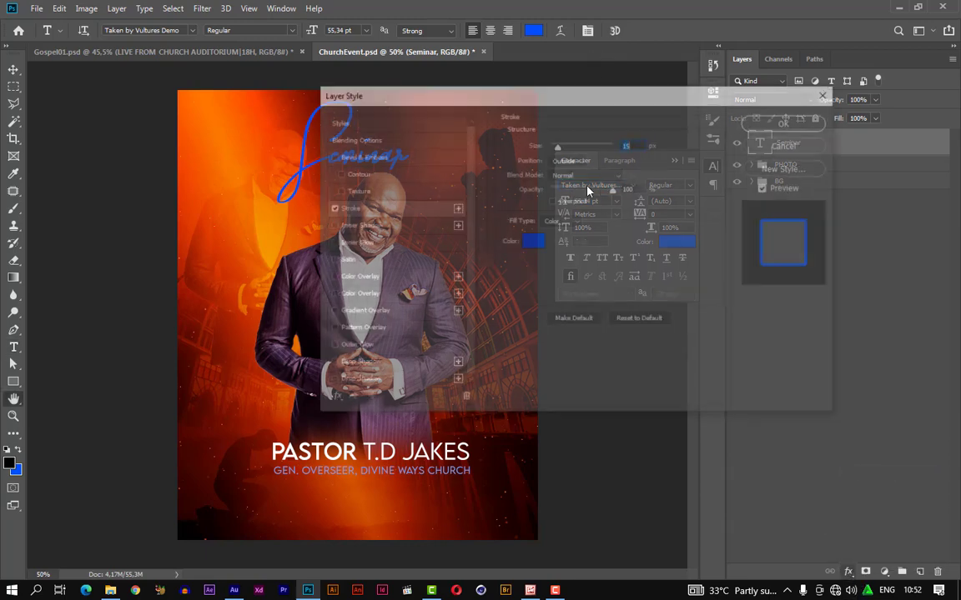
pyautogui.click(528, 239)
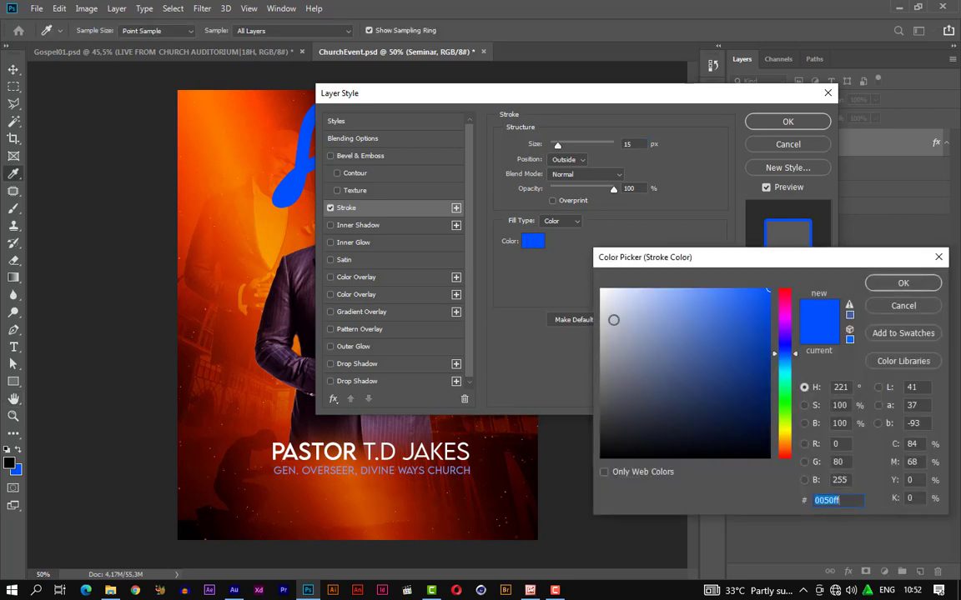
pyautogui.write('ffffff')
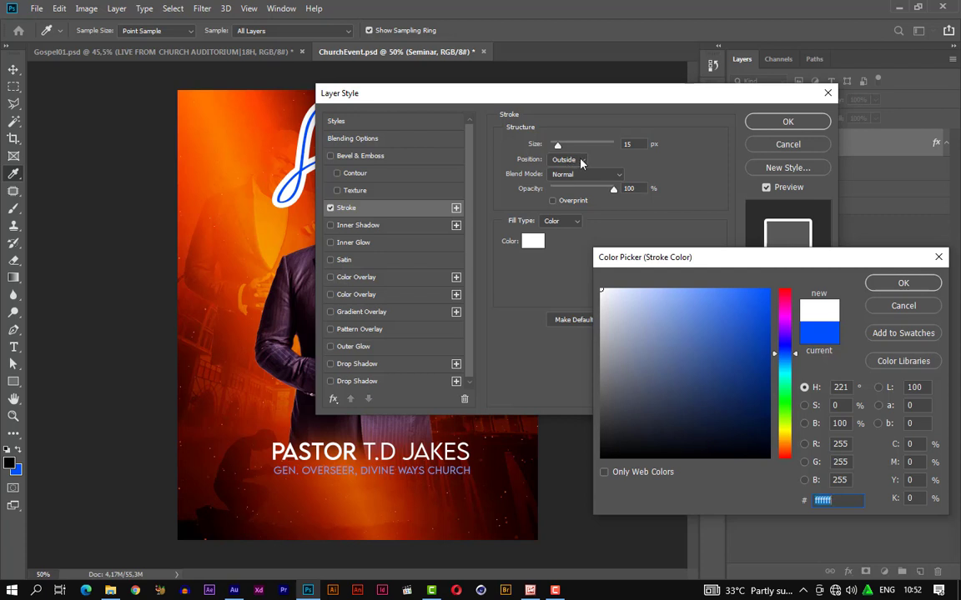
pyautogui.click(876, 291)
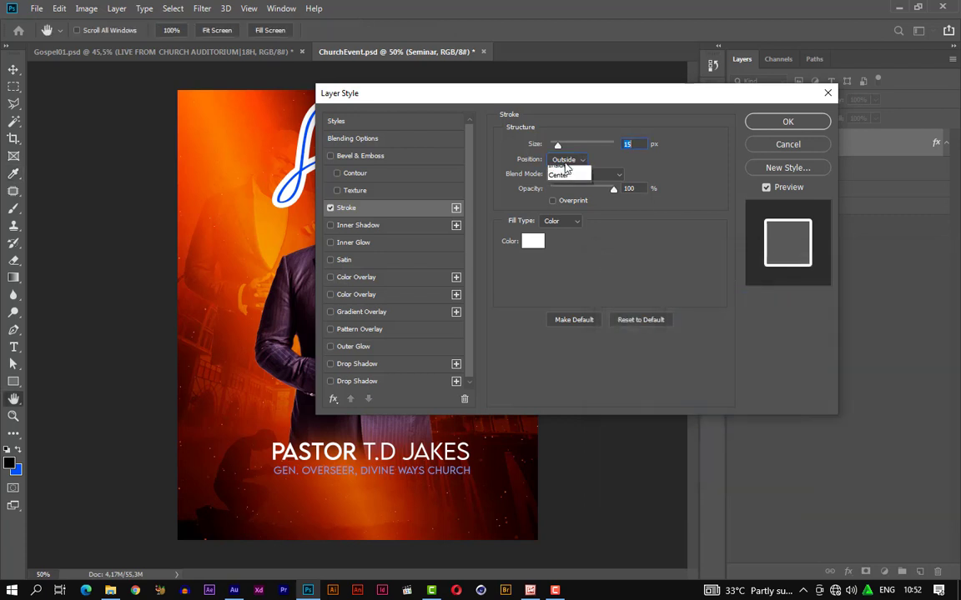
pyautogui.click(567, 159)
pyautogui.click(559, 184)
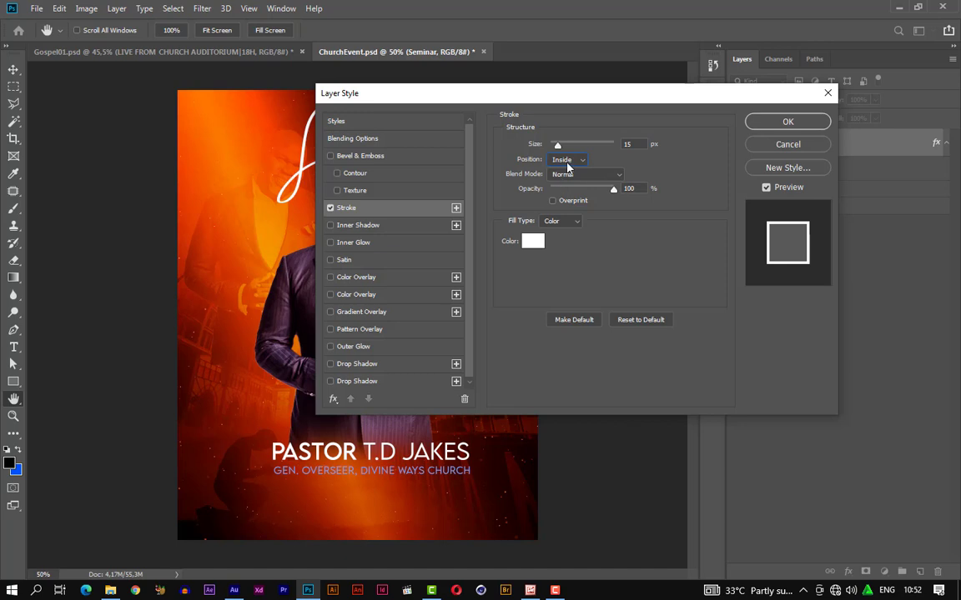
pyautogui.click(567, 160)
pyautogui.click(564, 171)
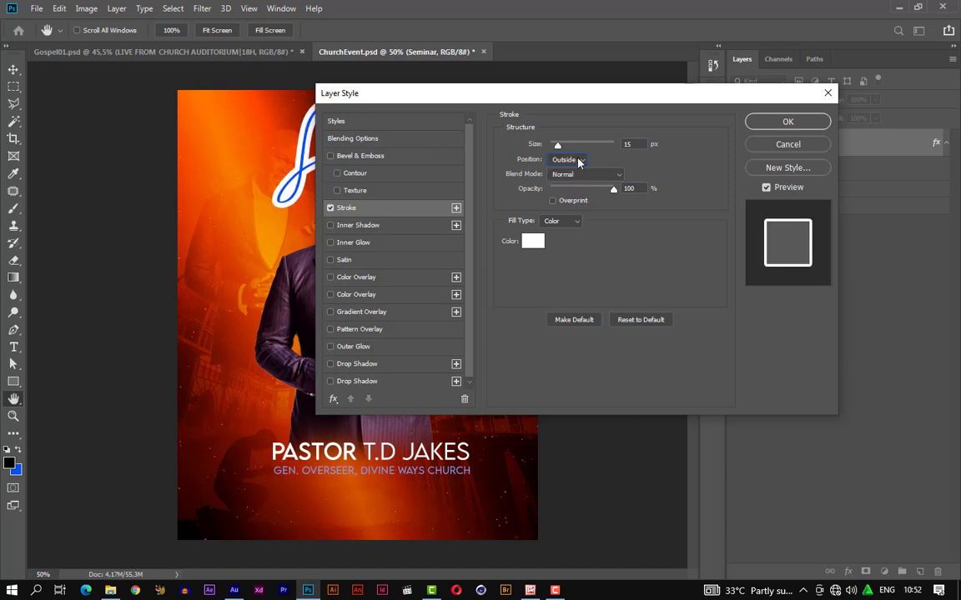
pyautogui.moveTo(575, 96); pyautogui.dragTo(587, 231)
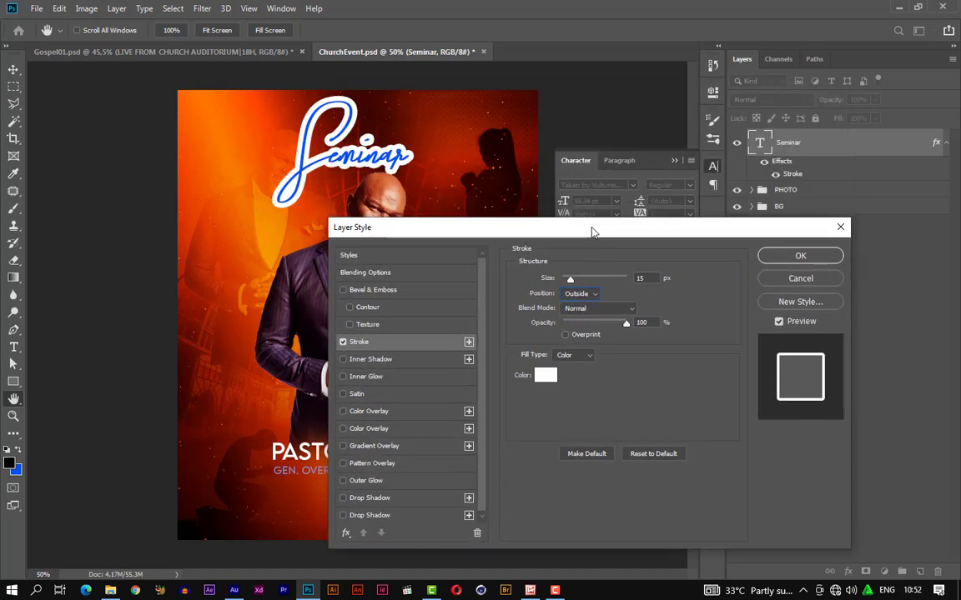
pyautogui.moveTo(570, 279); pyautogui.dragTo(567, 287)
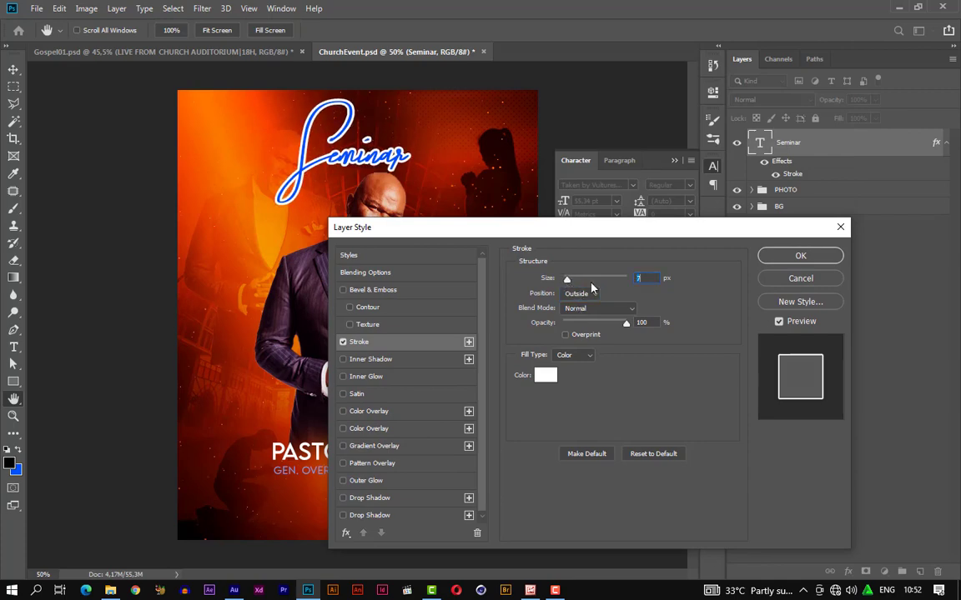
pyautogui.click(796, 255)
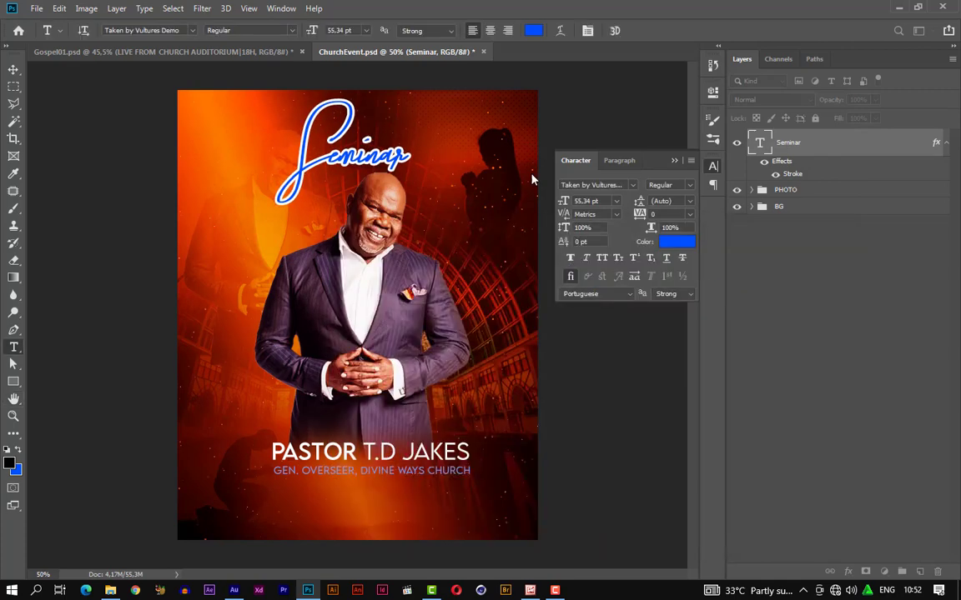
# Step: Move the "Seminar" text down over the preacher's face to free the area above his head
pyautogui.click(674, 161)
pyautogui.click(14, 69)
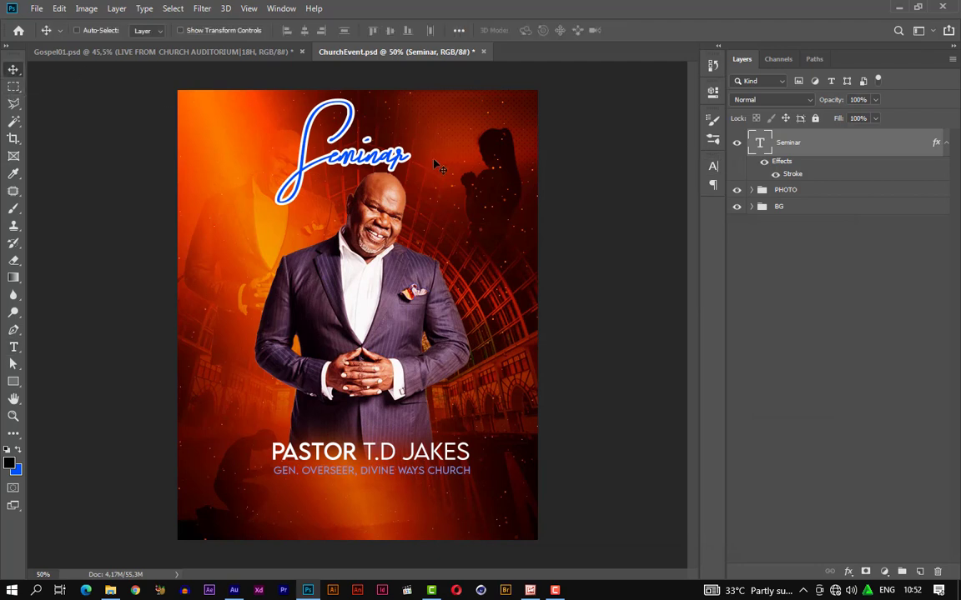
pyautogui.moveTo(393, 156); pyautogui.dragTo(411, 202)
# Step: Add the text "PRAYER" near the poster's upper edge and set its font to LEMON MILK Regular
pyautogui.press('t')
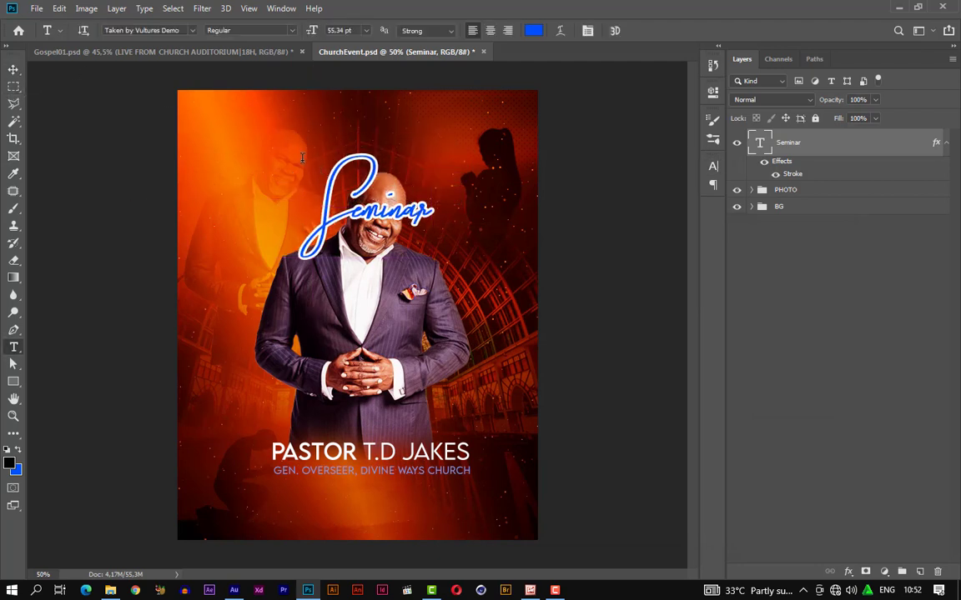
pyautogui.click(373, 120)
pyautogui.write('An')
pyautogui.write('YER')
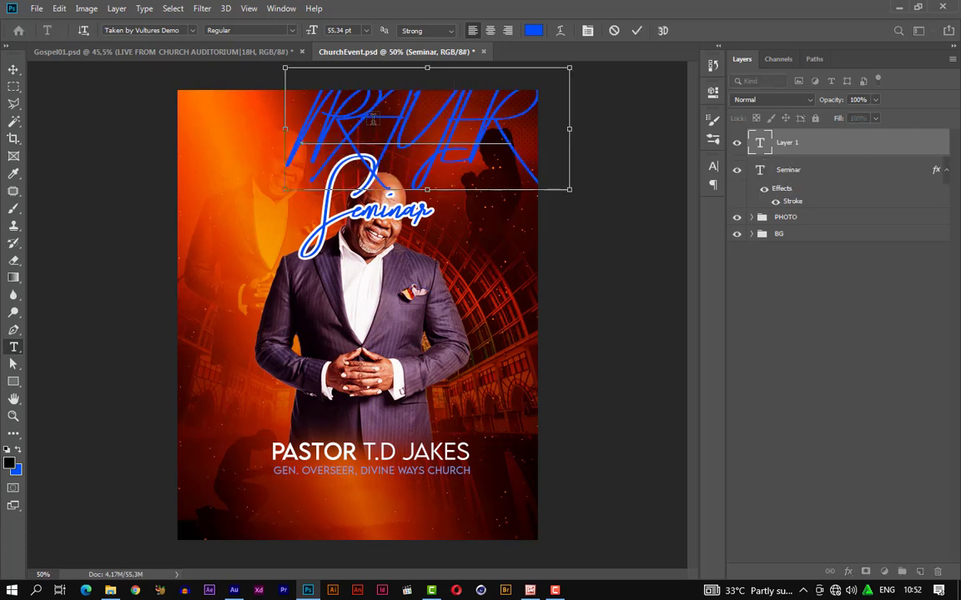
pyautogui.hotkey('ctrl', 'a')
pyautogui.click(146, 30)
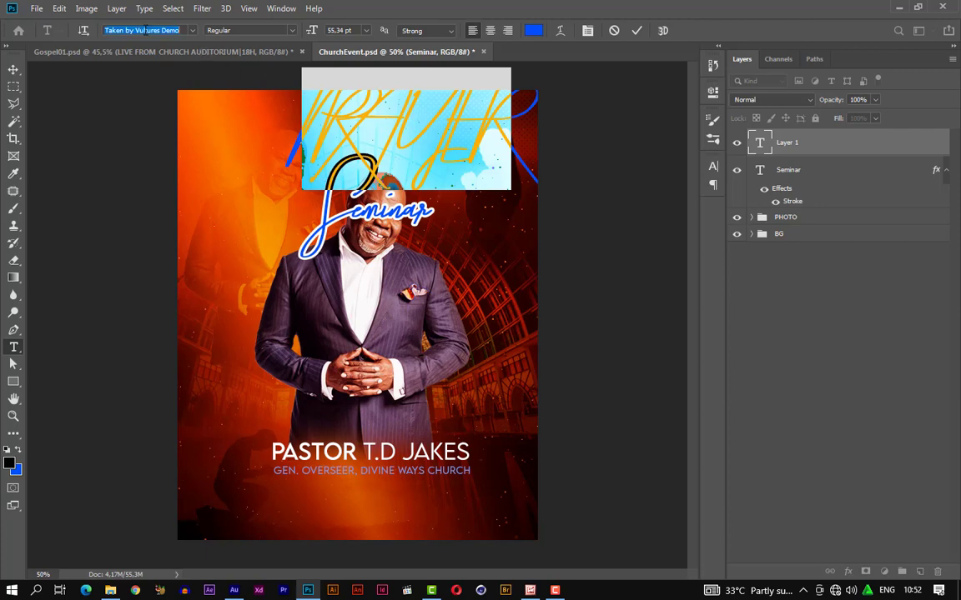
pyautogui.write('L')
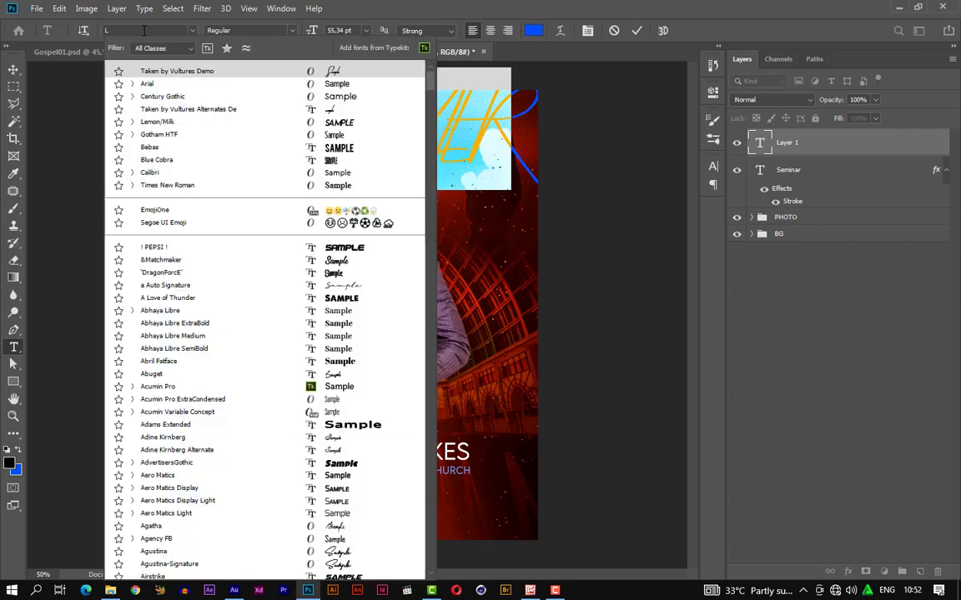
pyautogui.write('emon')
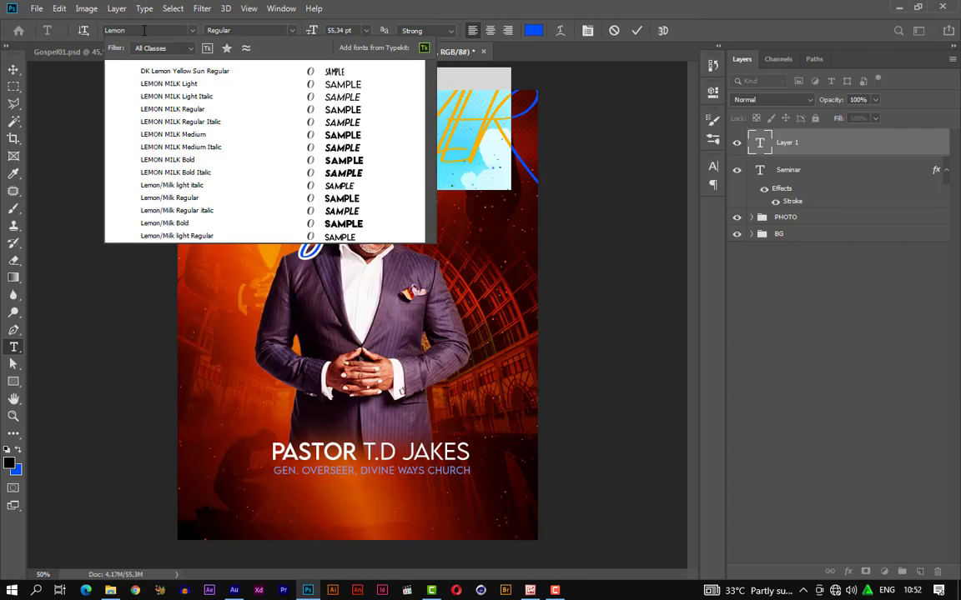
pyautogui.write(' Mil')
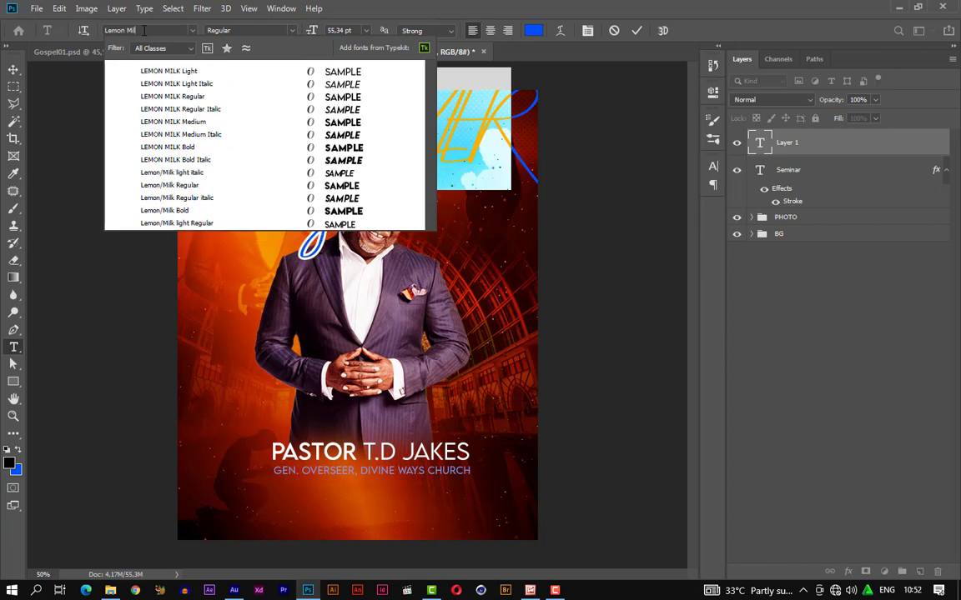
pyautogui.click(172, 97)
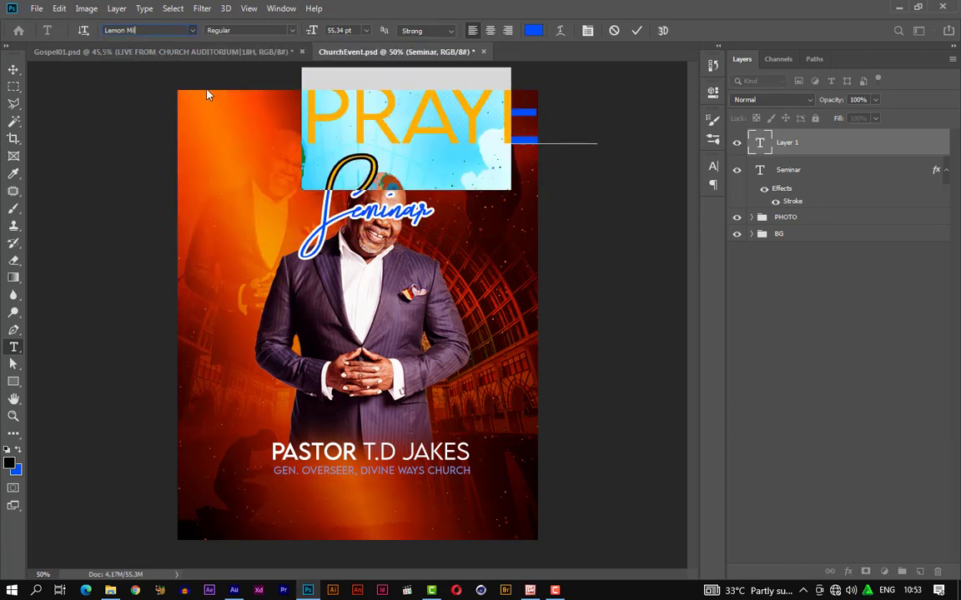
# Step: Recolour the "PRAYER" text white, #ffffff, and commit the text
pyautogui.click(533, 30)
pyautogui.write('ffffff')
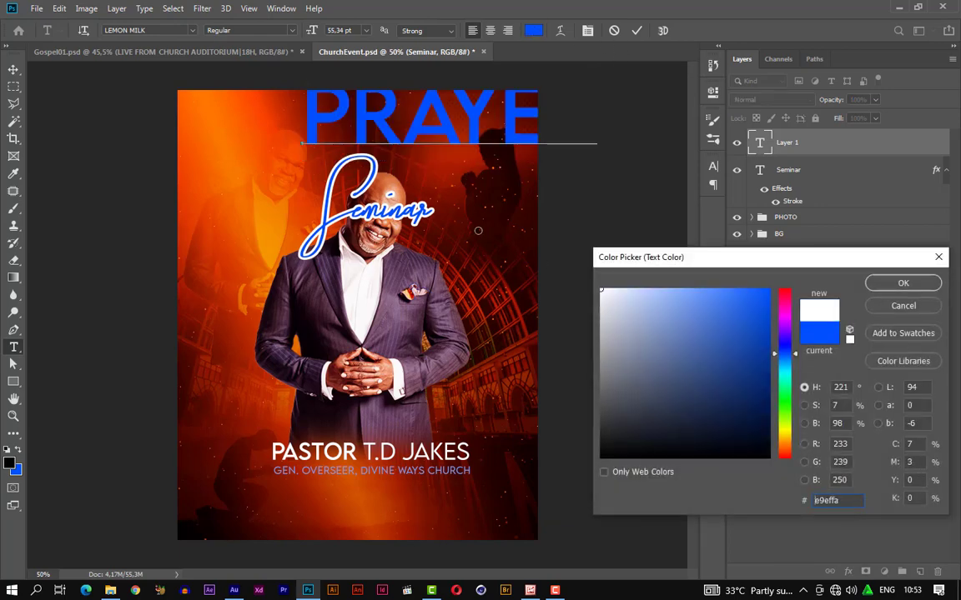
pyautogui.press('Return')
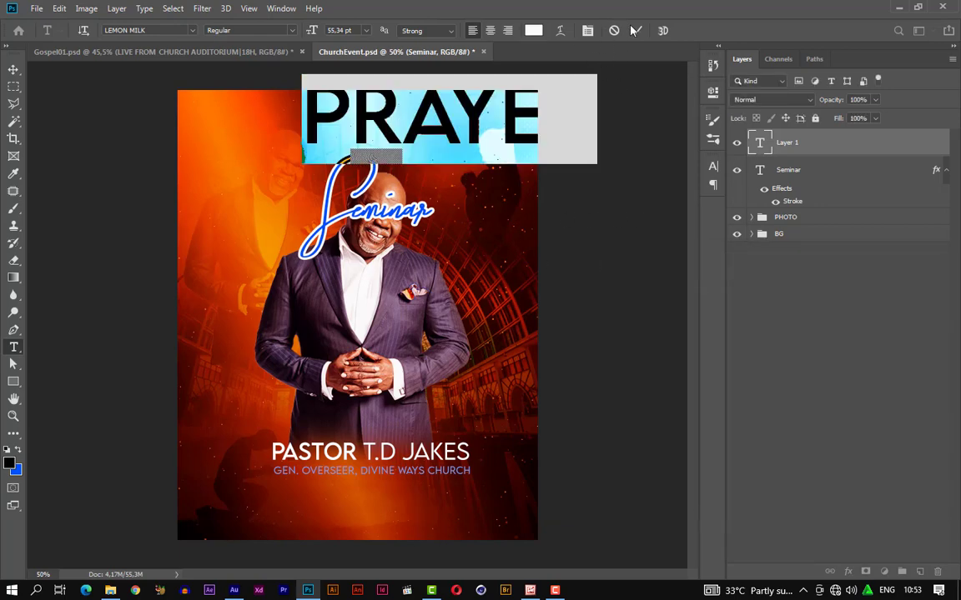
pyautogui.hotkey('ctrl', 'Return')
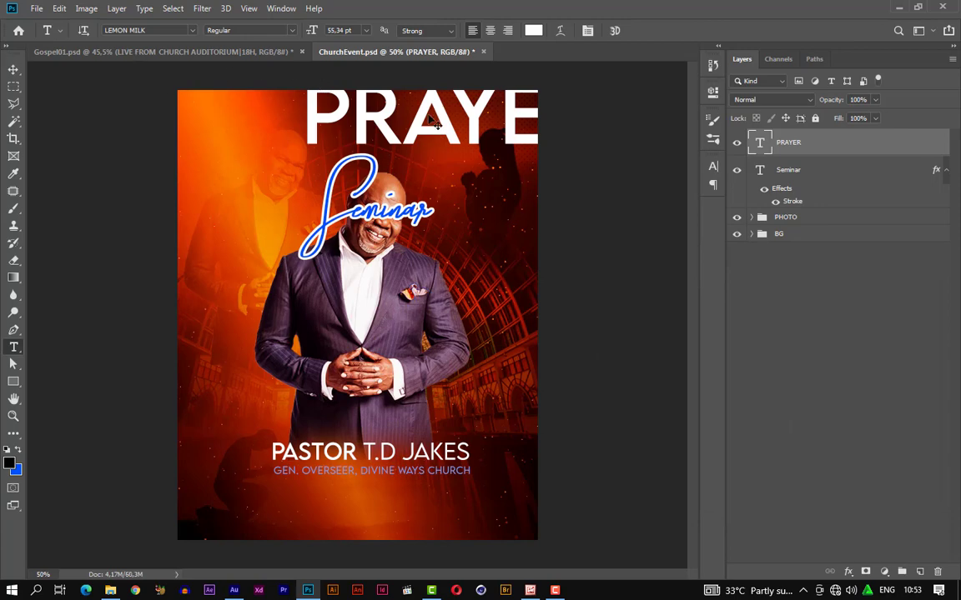
# Step: Scale the "PRAYER" text to about 73.58% and place it roughly centred above the preacher's head
pyautogui.hotkey('ctrl', 't')
pyautogui.moveTo(398, 134); pyautogui.dragTo(397, 160)
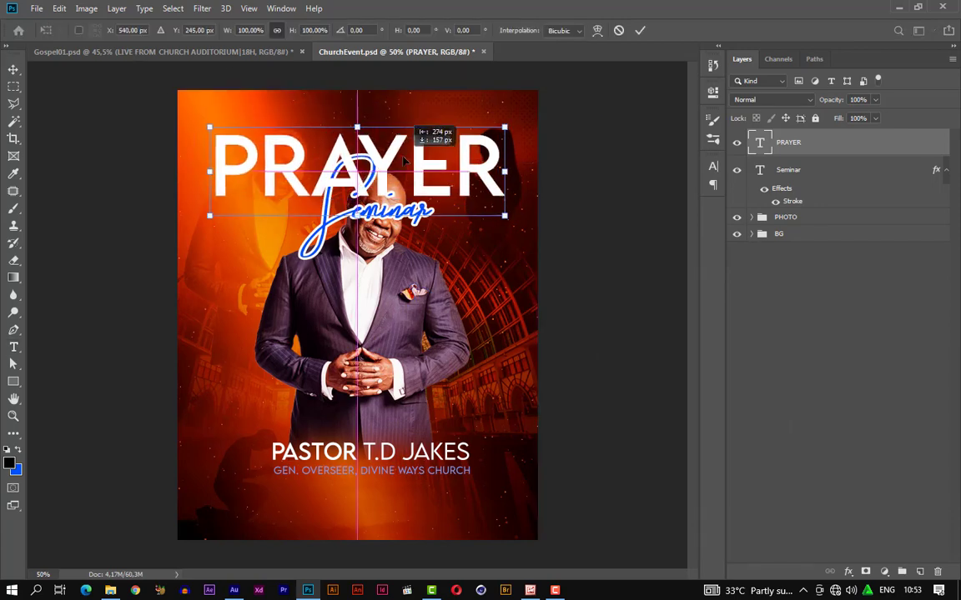
pyautogui.moveTo(208, 125); pyautogui.dragTo(290, 151)
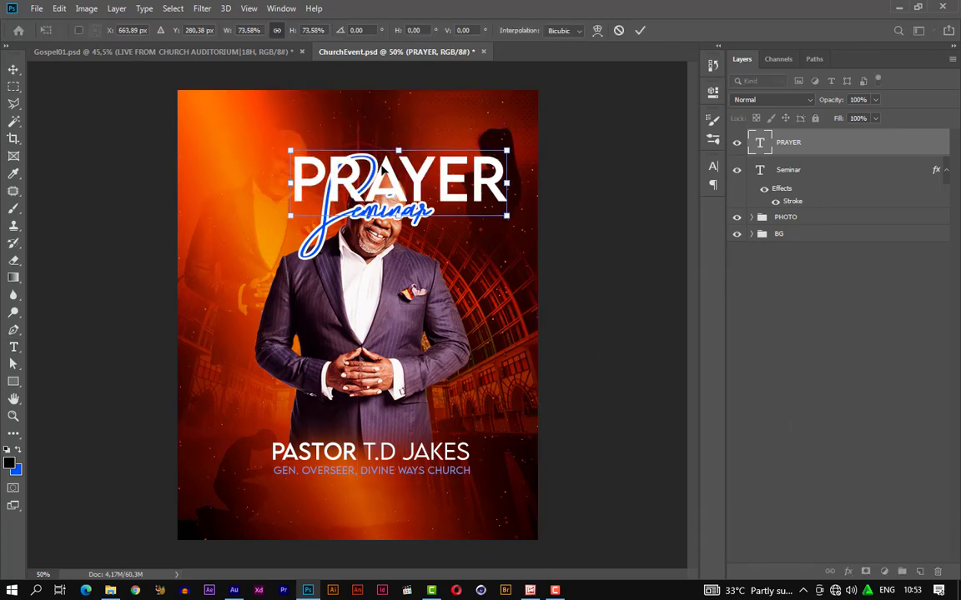
pyautogui.moveTo(383, 154)
pyautogui.mouseDown()
pyautogui.moveTo(375, 160)
pyautogui.moveTo(387, 163)
pyautogui.moveTo(385, 142)
pyautogui.mouseUp()
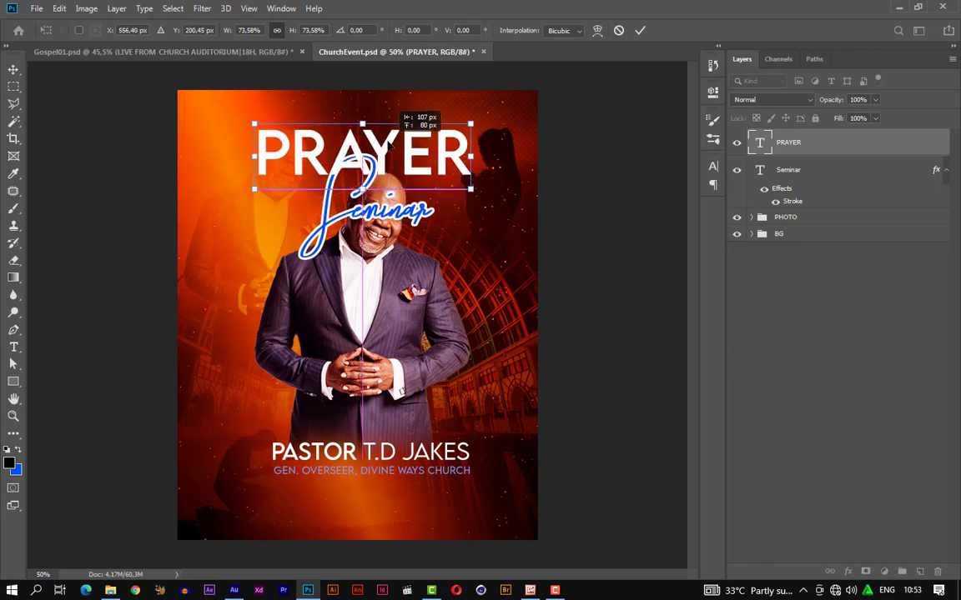
pyautogui.click(638, 31)
# Step: Place the Seminar layer above the PRAYER layer and move the "Seminar" script up to overlap the lower part of "PRAYER"
pyautogui.click(14, 69)
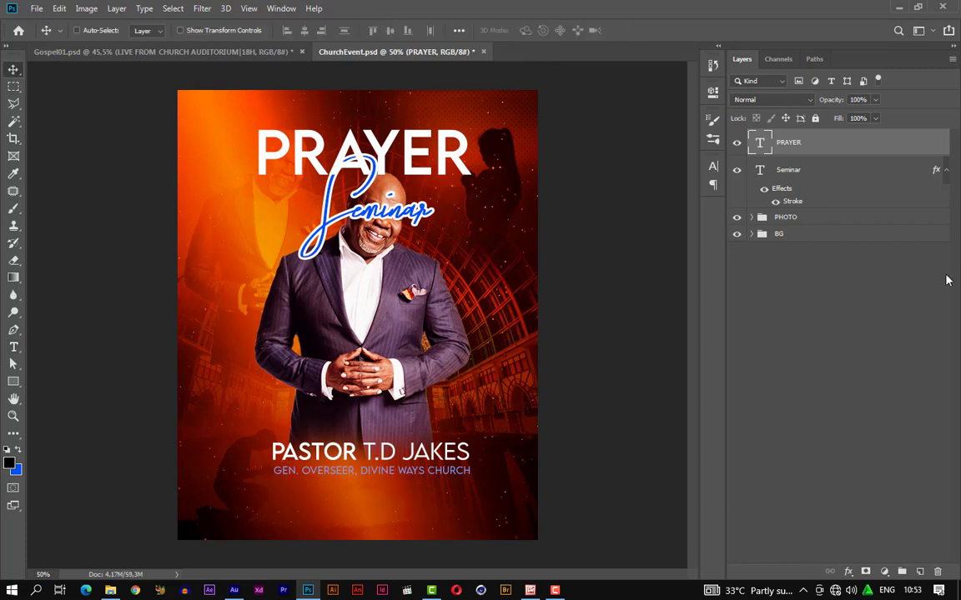
pyautogui.click(850, 170)
pyautogui.click(946, 169)
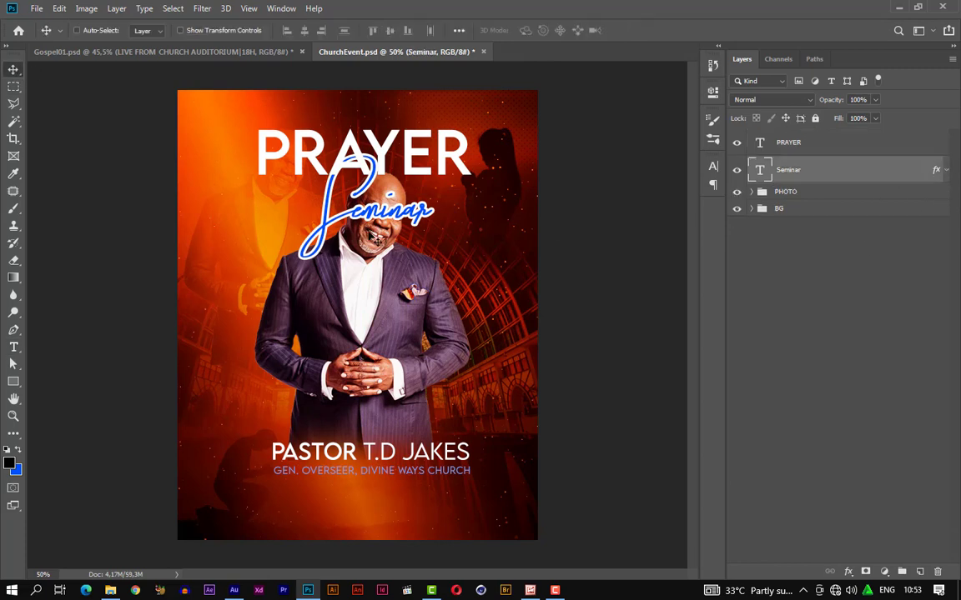
pyautogui.moveTo(767, 175); pyautogui.dragTo(762, 135)
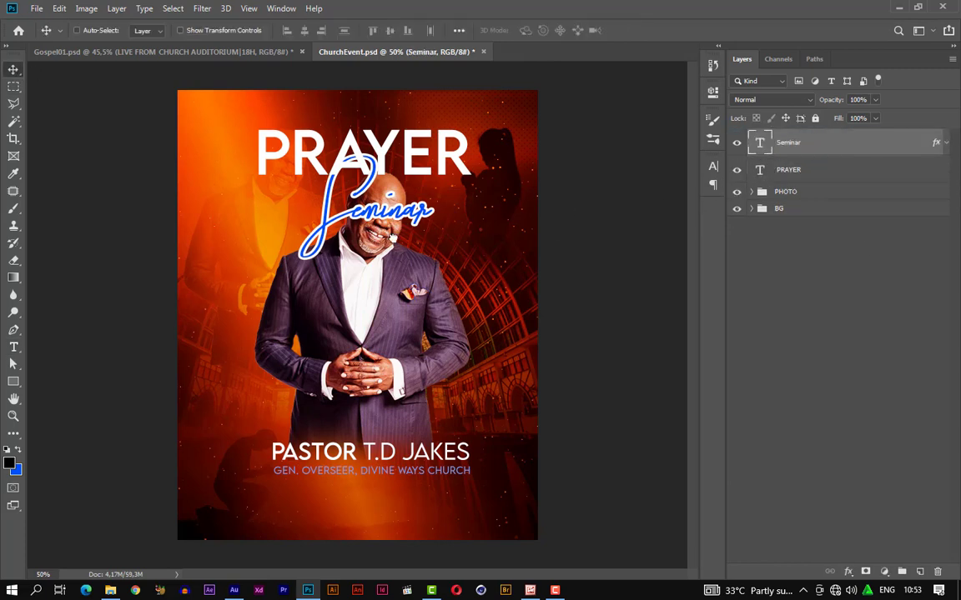
pyautogui.moveTo(390, 226); pyautogui.dragTo(368, 189)
pyautogui.click(790, 169)
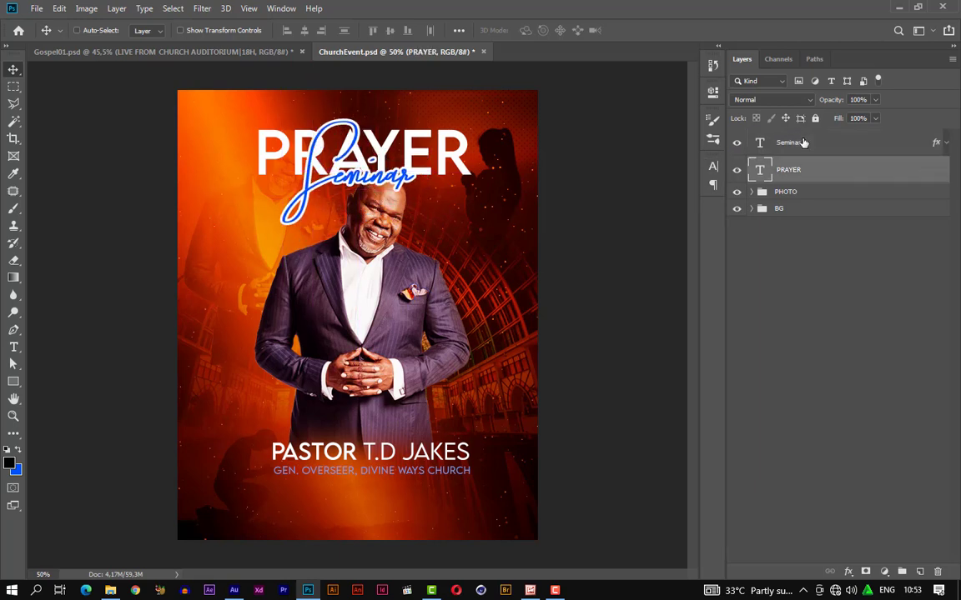
# Step: Group the PRAYER and Seminar layers and name the group CAPTION
pyautogui.keyDown('shift'); pyautogui.click(800, 147); pyautogui.keyUp('shift')
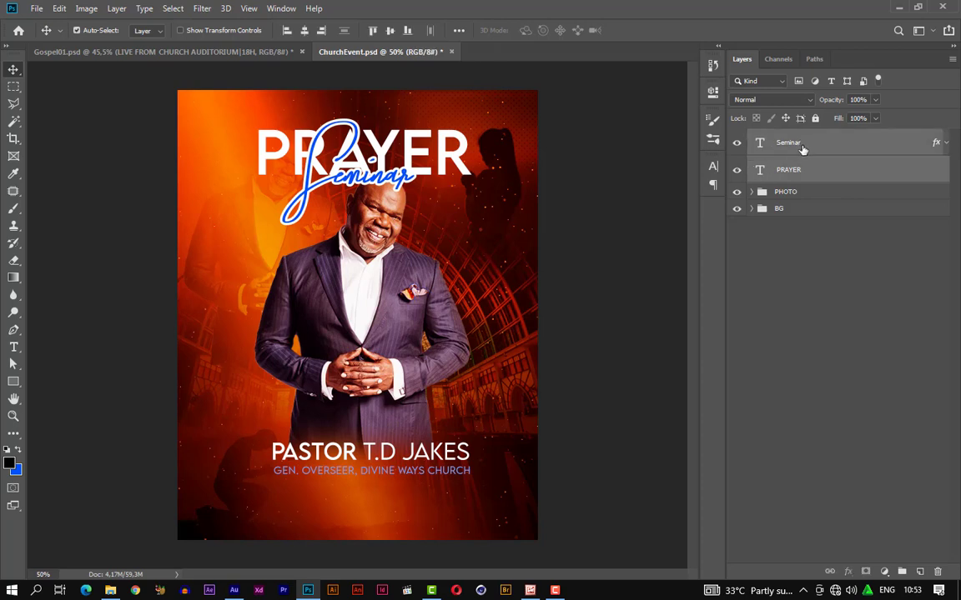
pyautogui.hotkey('ctrl', 'g')
pyautogui.doubleClick(787, 137)
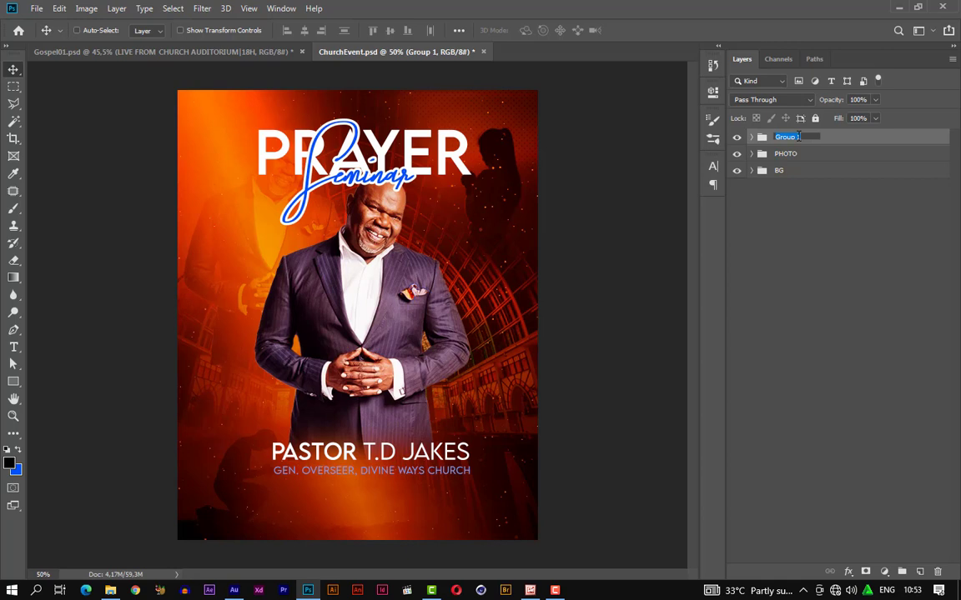
pyautogui.write('A')
pyautogui.click(811, 156)
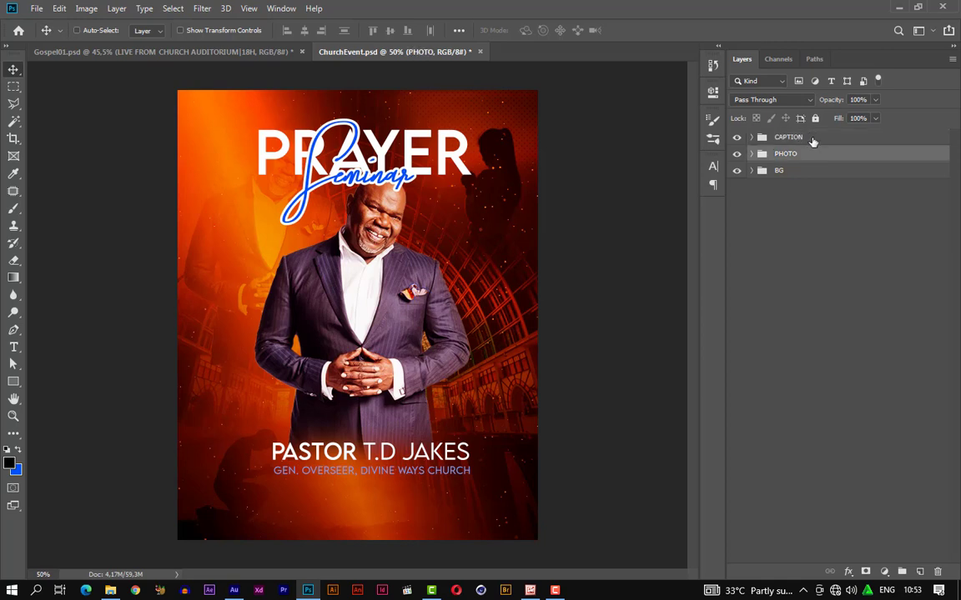
pyautogui.click(815, 139)
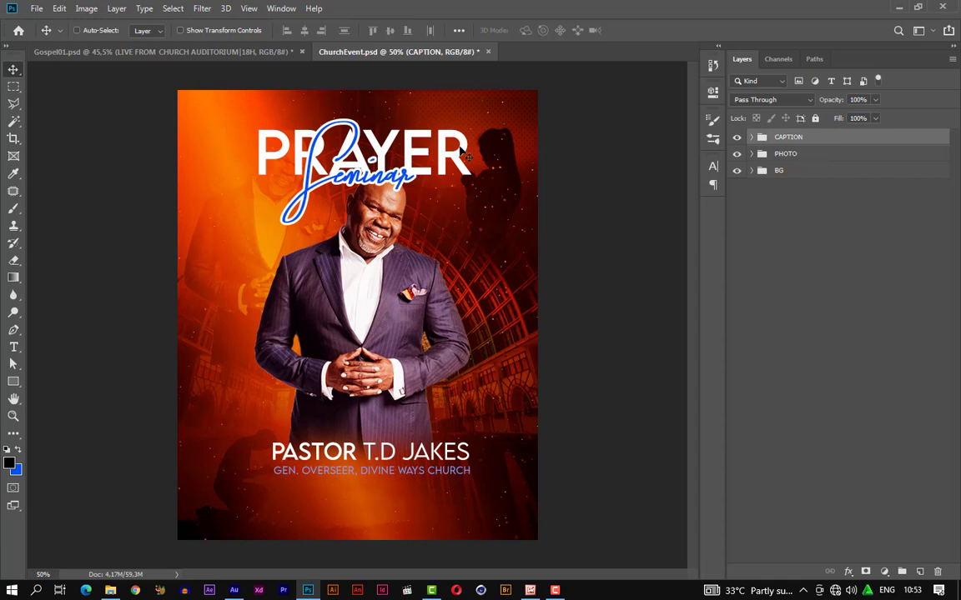
# Step: Move the PHOTO group down the poster, and lower the CAPTION group so the title sits just above the preacher's head
pyautogui.click(821, 155)
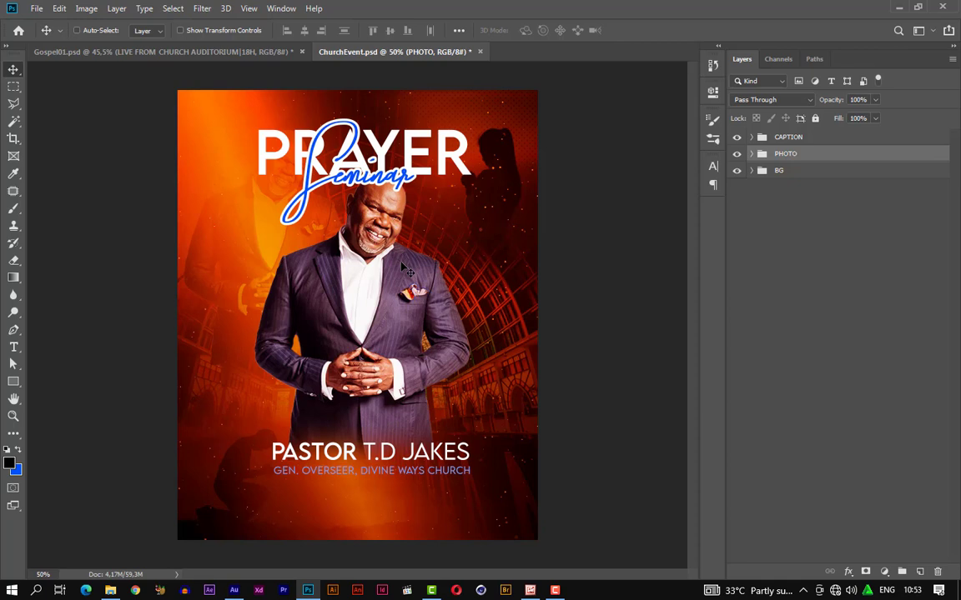
pyautogui.moveTo(402, 267); pyautogui.dragTo(403, 293)
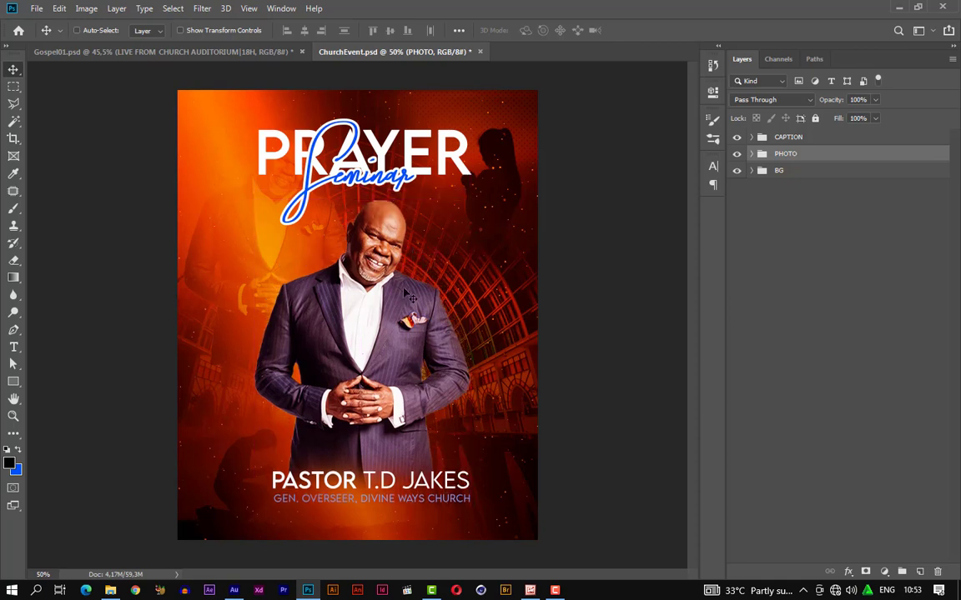
pyautogui.click(851, 138)
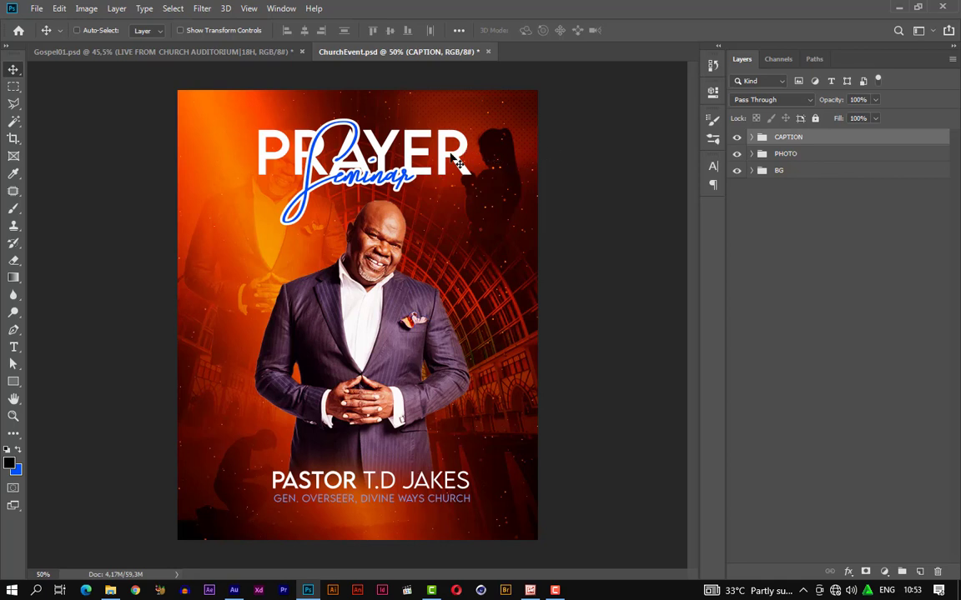
pyautogui.moveTo(458, 162)
pyautogui.mouseDown()
pyautogui.moveTo(460, 186)
pyautogui.moveTo(441, 185)
pyautogui.moveTo(450, 178)
pyautogui.mouseUp()
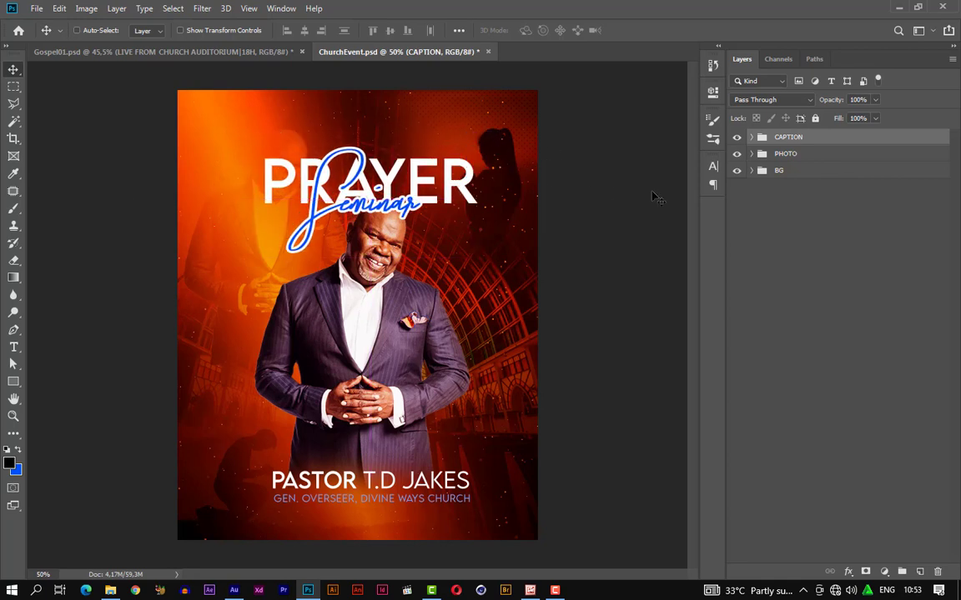
pyautogui.moveTo(379, 169); pyautogui.dragTo(421, 178)
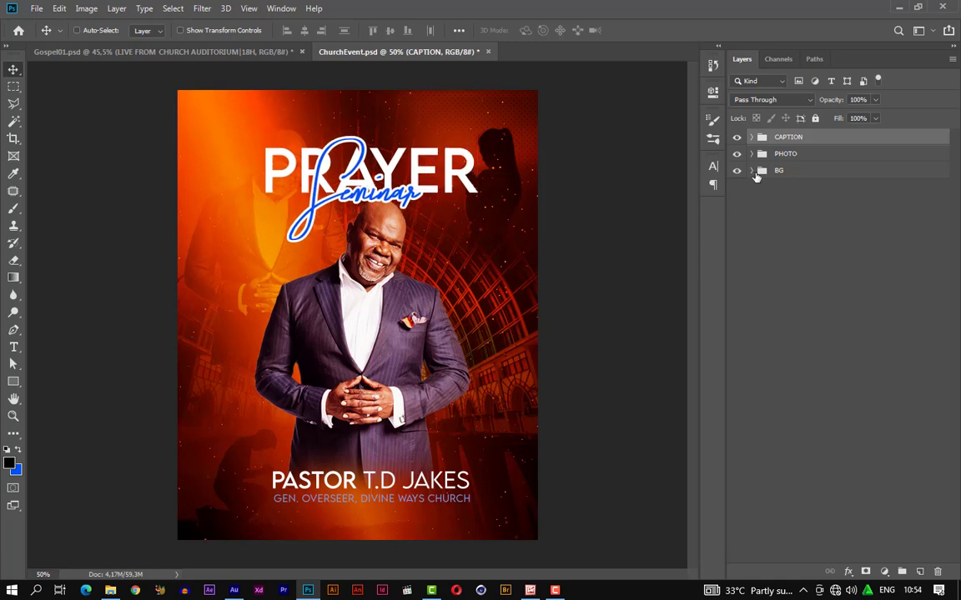
# Step: Place the PHOTO group above the CAPTION group and save the document
pyautogui.click(793, 155)
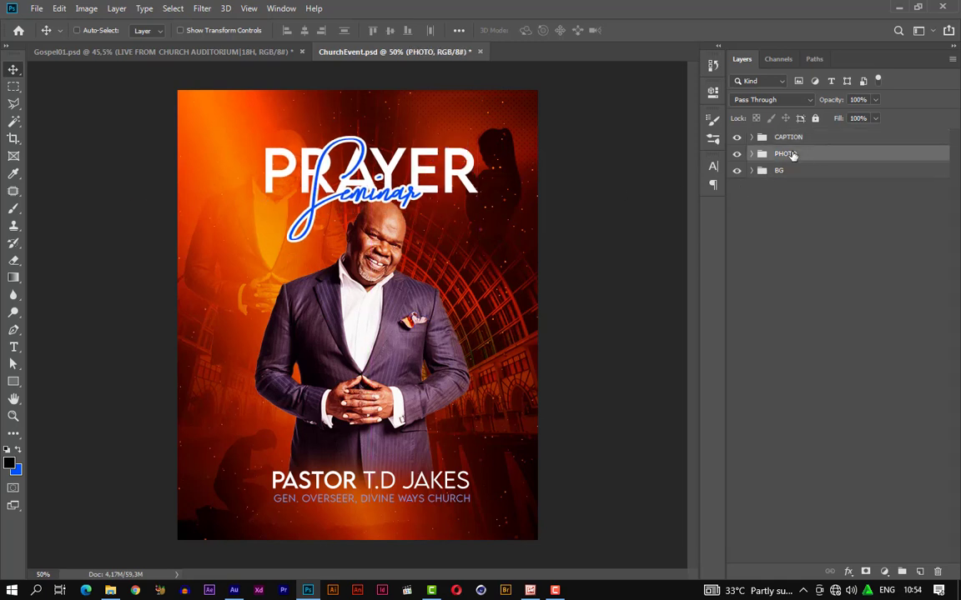
pyautogui.moveTo(794, 156); pyautogui.dragTo(793, 131)
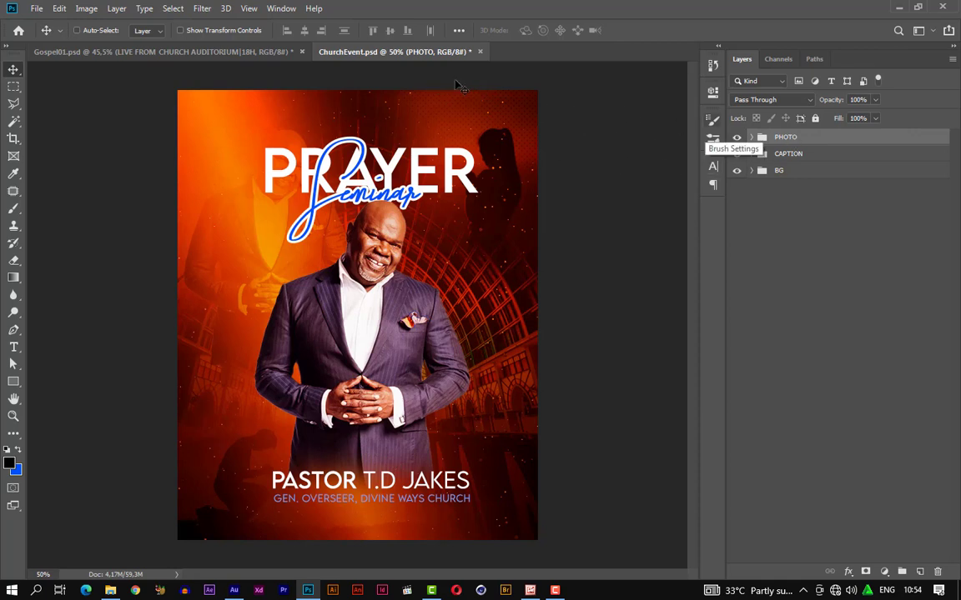
pyautogui.click(37, 9)
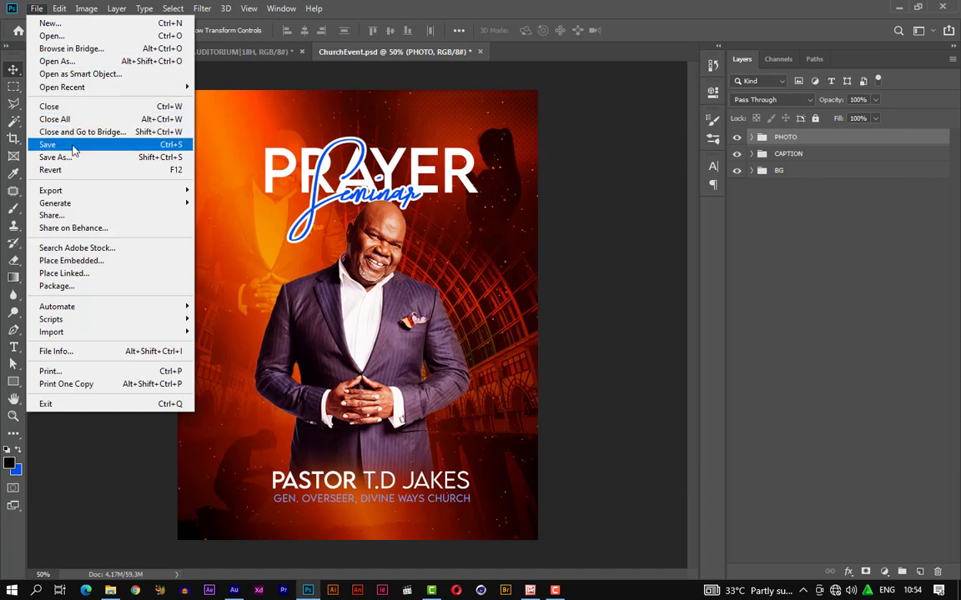
pyautogui.click(71, 143)
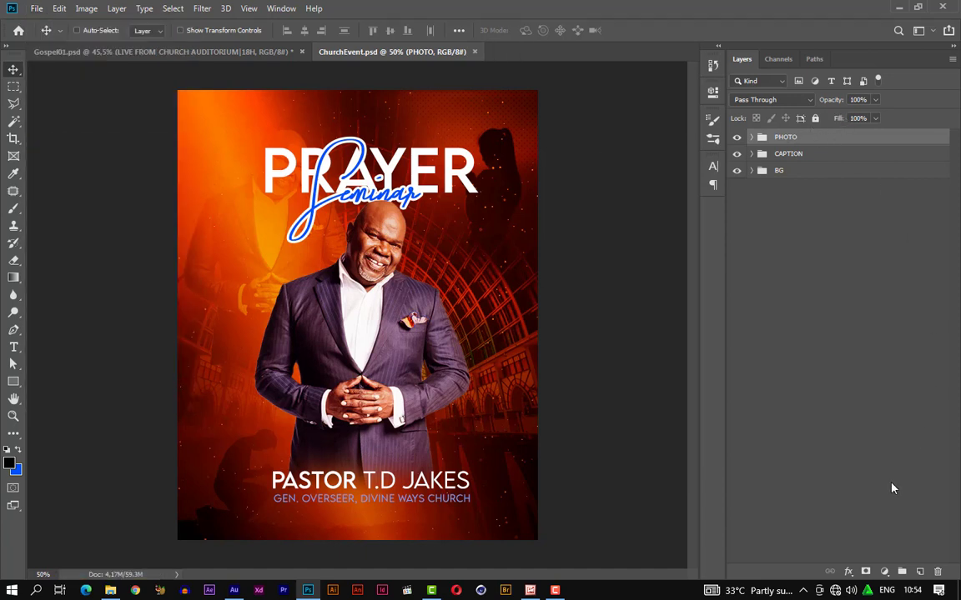
# Step: Add a new layer above the PHOTO group and fill it with black
pyautogui.click(899, 524)
pyautogui.press('ctrl')
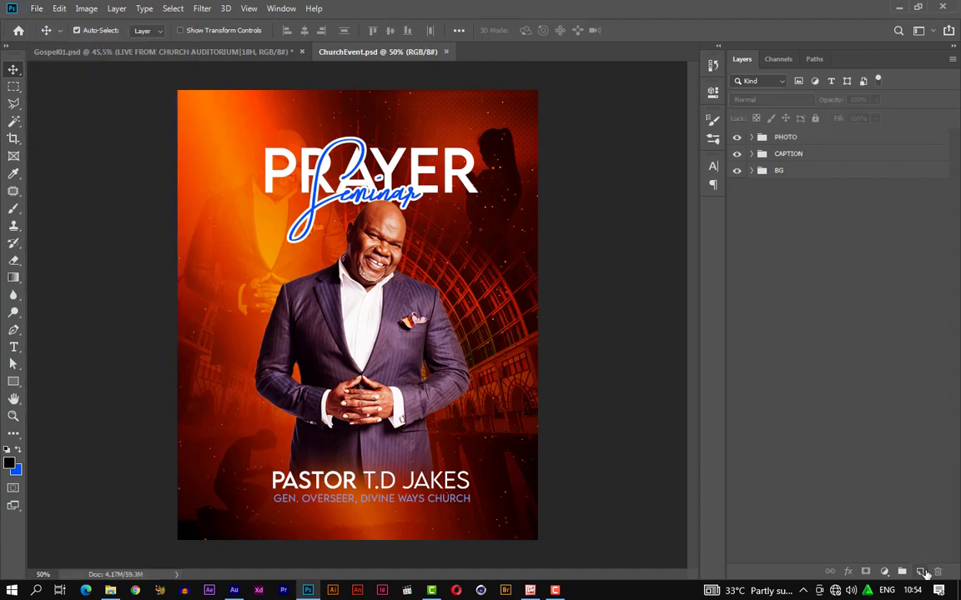
pyautogui.click(920, 572)
pyautogui.moveTo(821, 160); pyautogui.dragTo(819, 136)
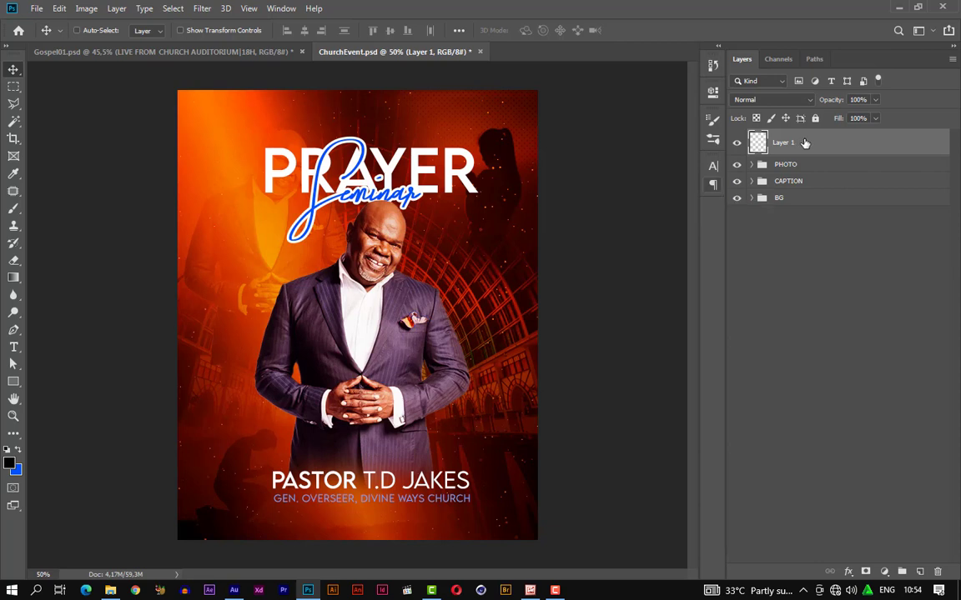
pyautogui.hotkey('alt', 'BackSpace')
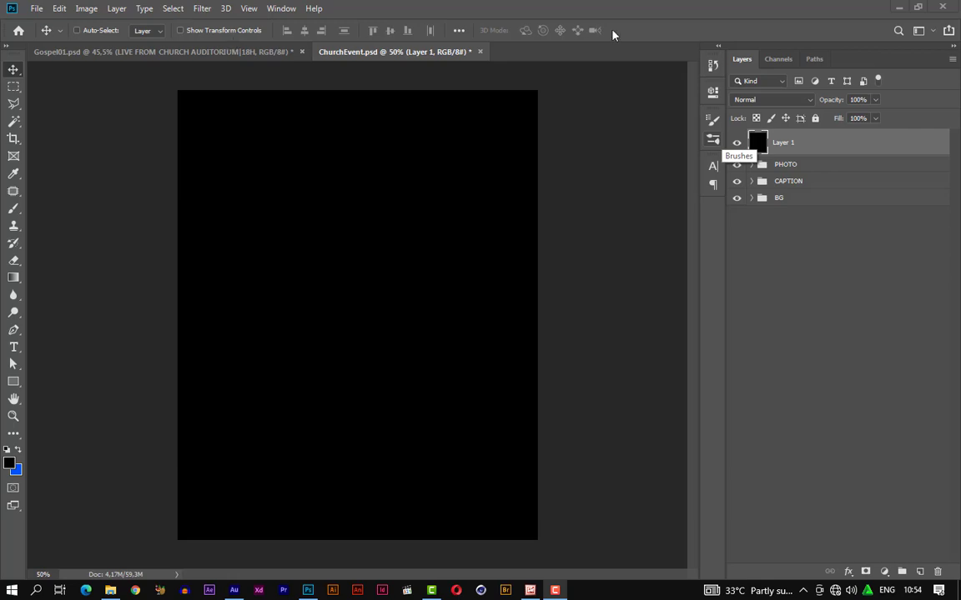
# Step: Render a Movie Prime lens flare at 130% brightness, centred on the black layer
pyautogui.click(203, 9)
pyautogui.moveTo(294, 228)
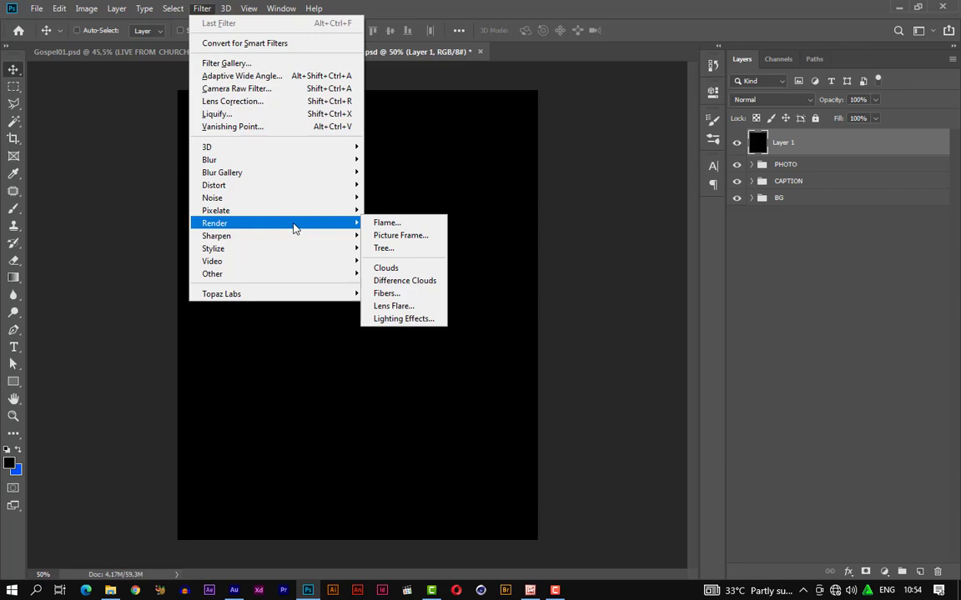
pyautogui.click(378, 307)
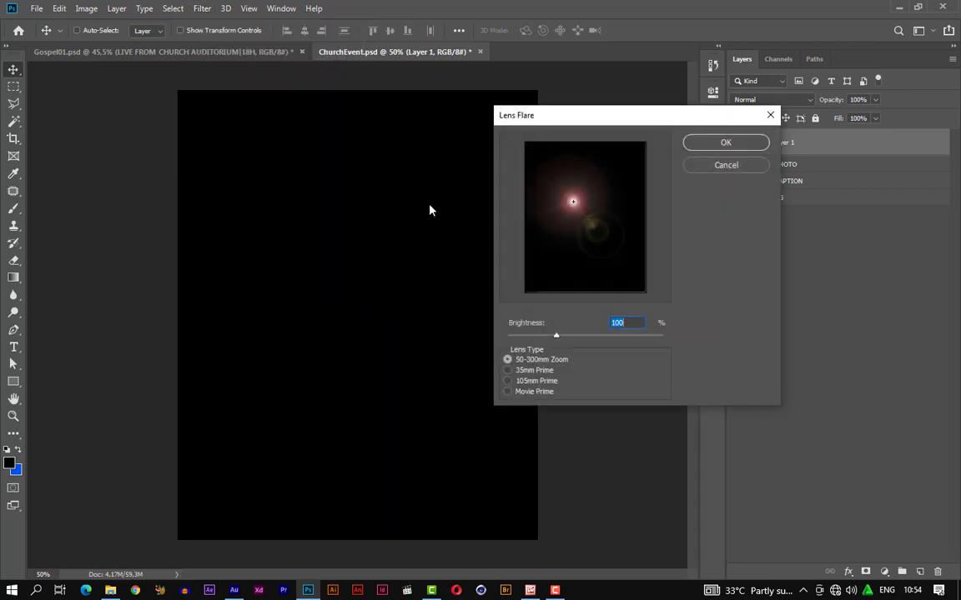
pyautogui.click(508, 392)
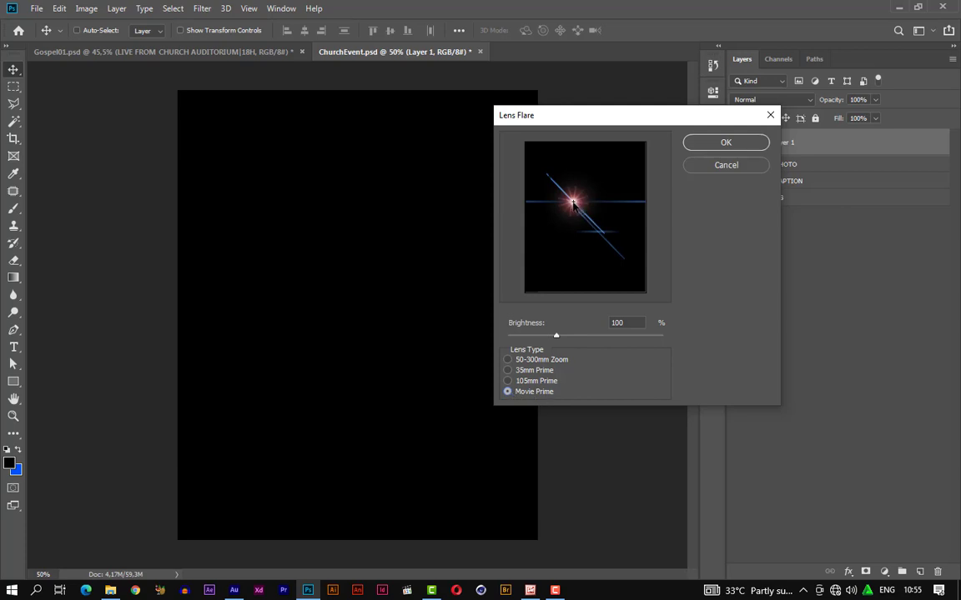
pyautogui.moveTo(573, 202); pyautogui.dragTo(593, 219)
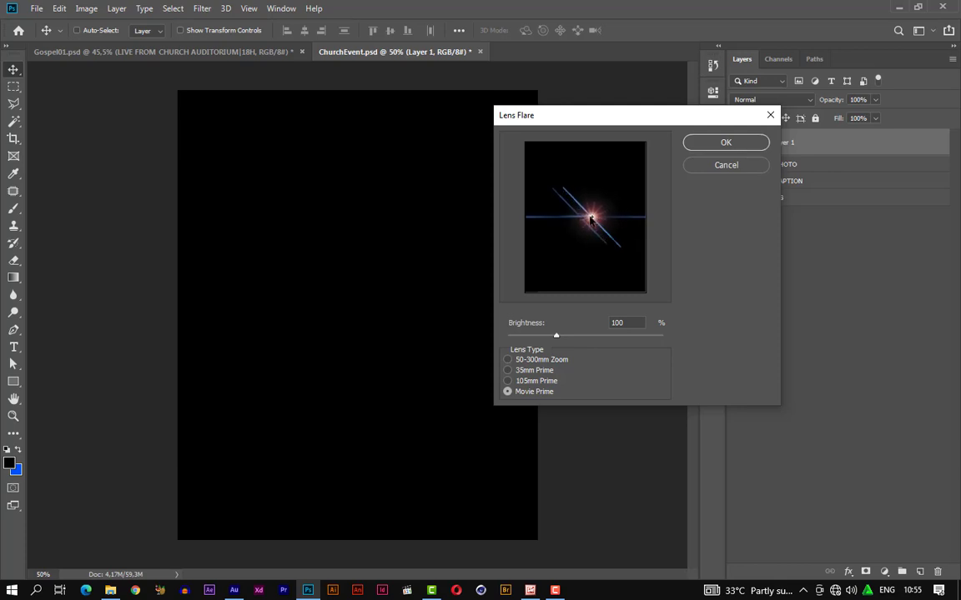
pyautogui.moveTo(591, 219); pyautogui.dragTo(584, 219)
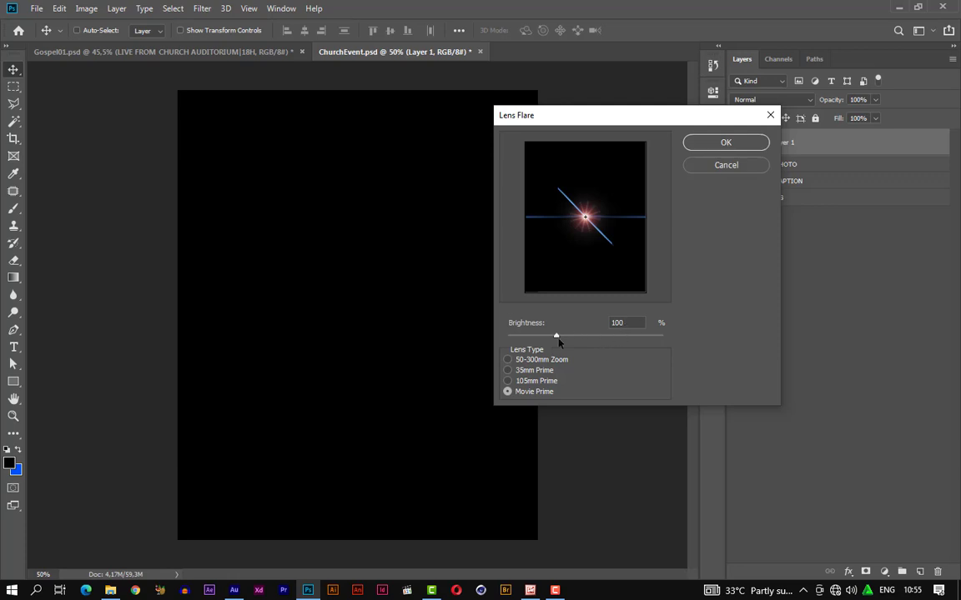
pyautogui.moveTo(555, 338); pyautogui.dragTo(569, 336)
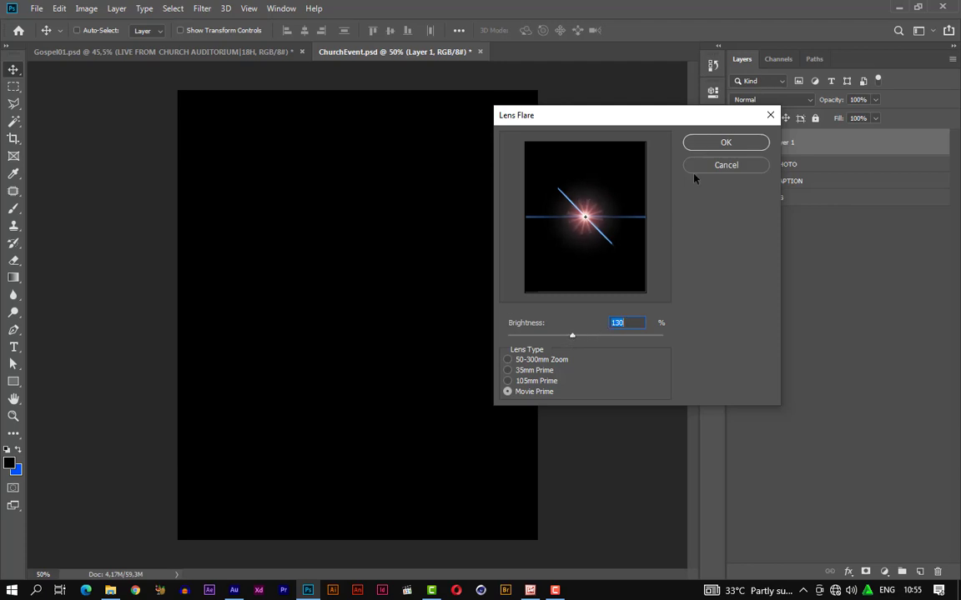
pyautogui.click(726, 143)
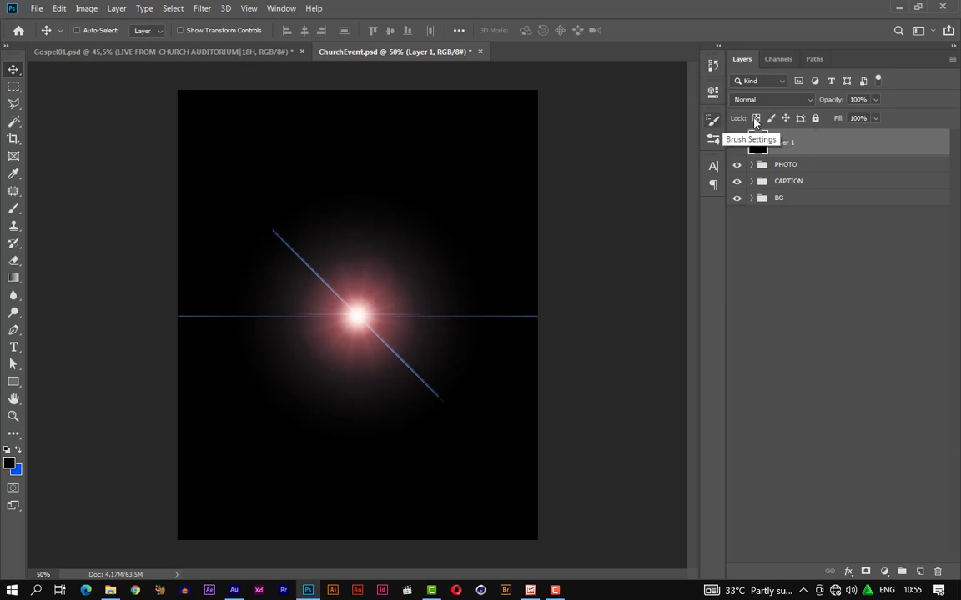
# Step: Set the flare layer's blend mode to Screen at 100% opacity and centre the flare over the "PRAYER" title
pyautogui.click(797, 101)
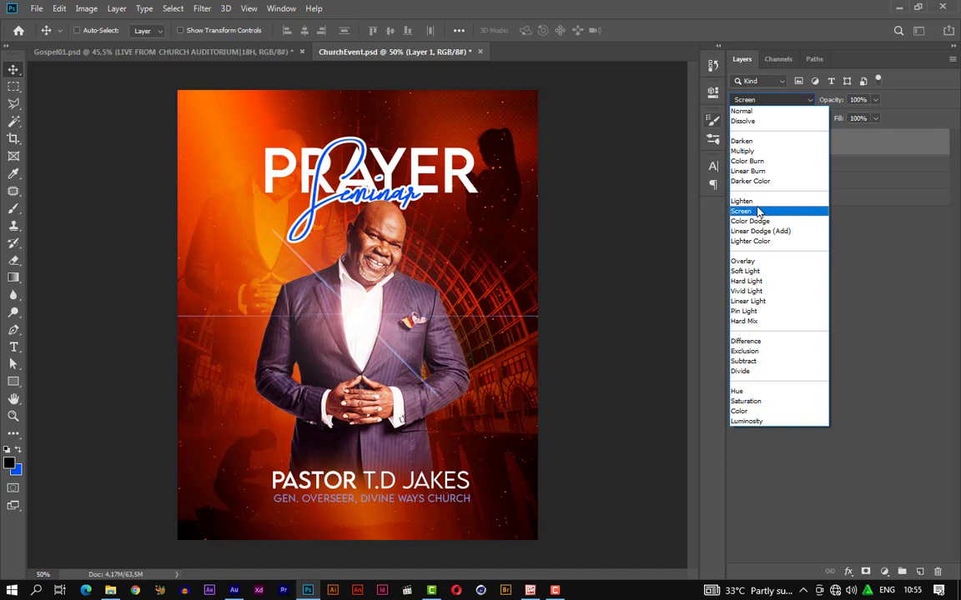
pyautogui.click(759, 213)
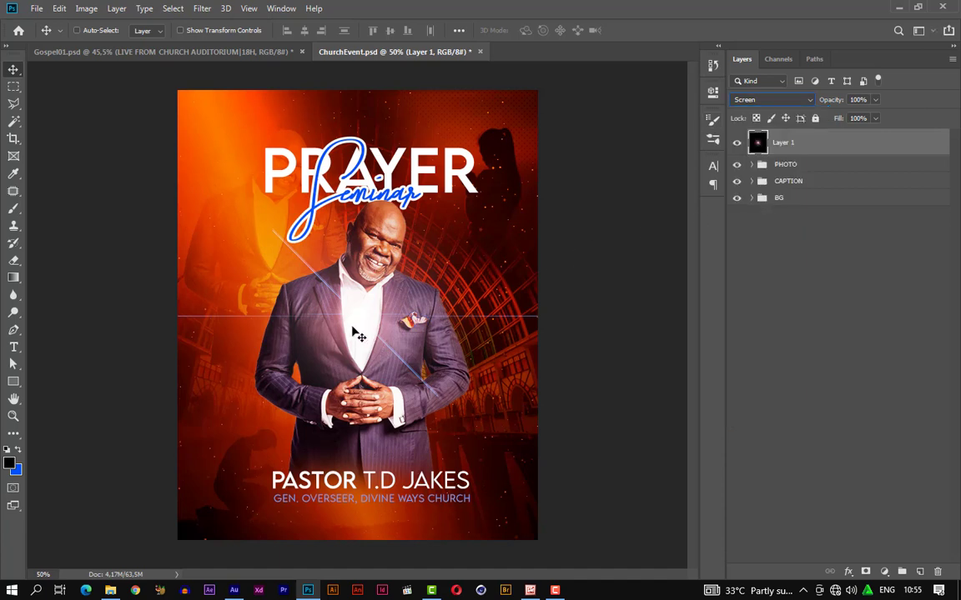
pyautogui.moveTo(364, 325); pyautogui.dragTo(380, 179)
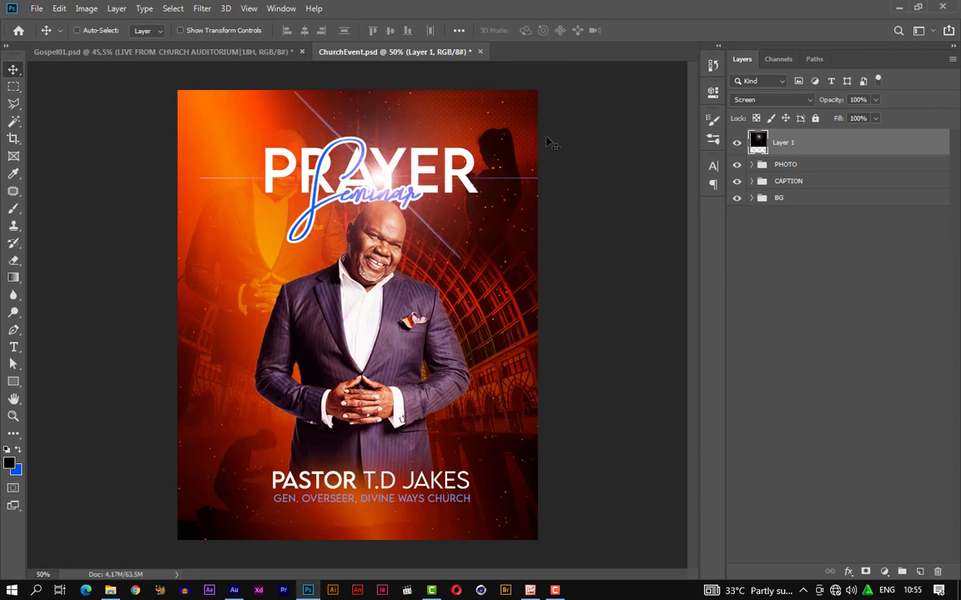
pyautogui.click(875, 101)
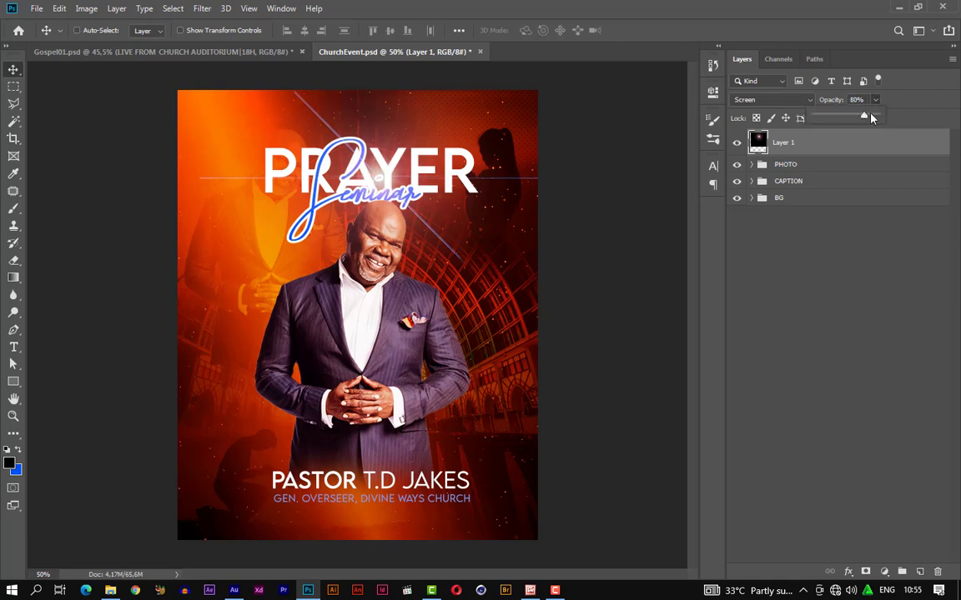
pyautogui.moveTo(868, 118); pyautogui.dragTo(876, 117)
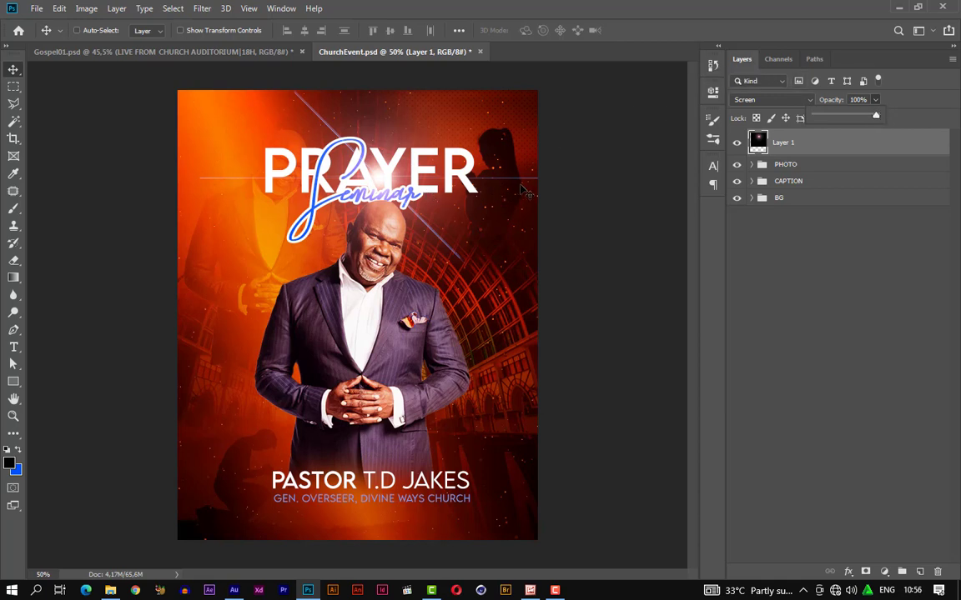
# Step: Group the lens flare layer, name the group FLARES and collapse it
pyautogui.click(823, 150)
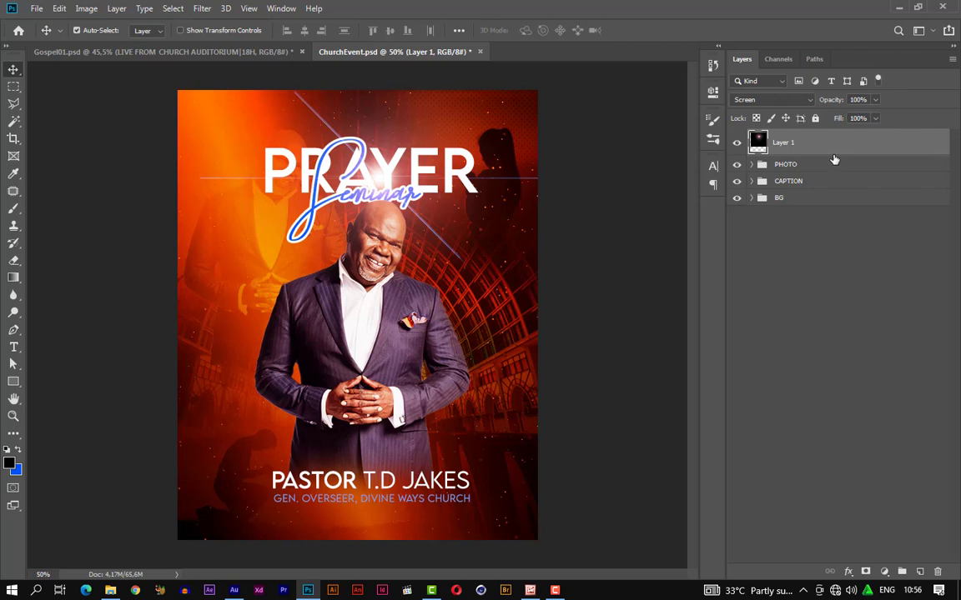
pyautogui.hotkey('ctrl', 'g')
pyautogui.doubleClick(788, 137)
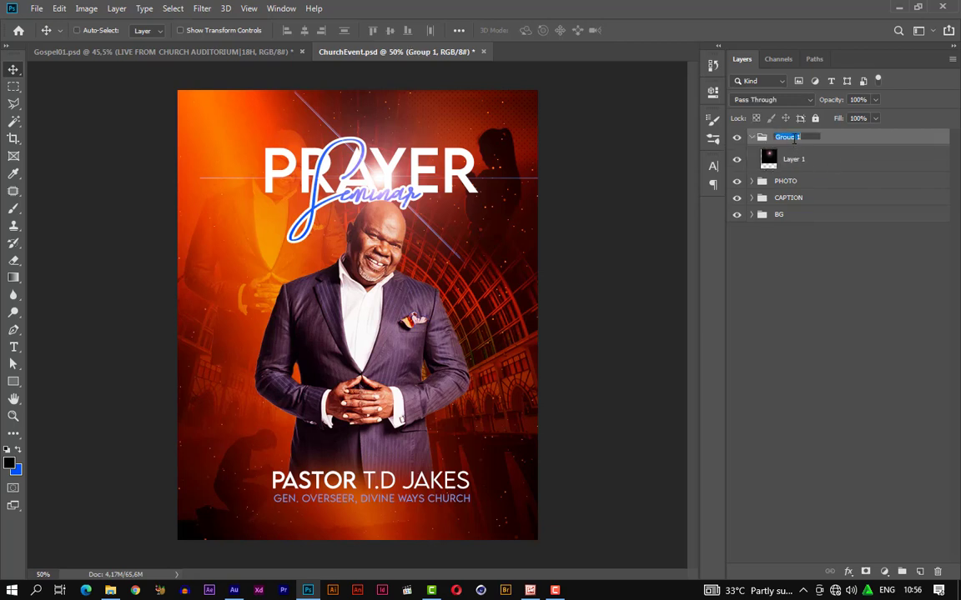
pyautogui.write('FLARES')
pyautogui.press('Return')
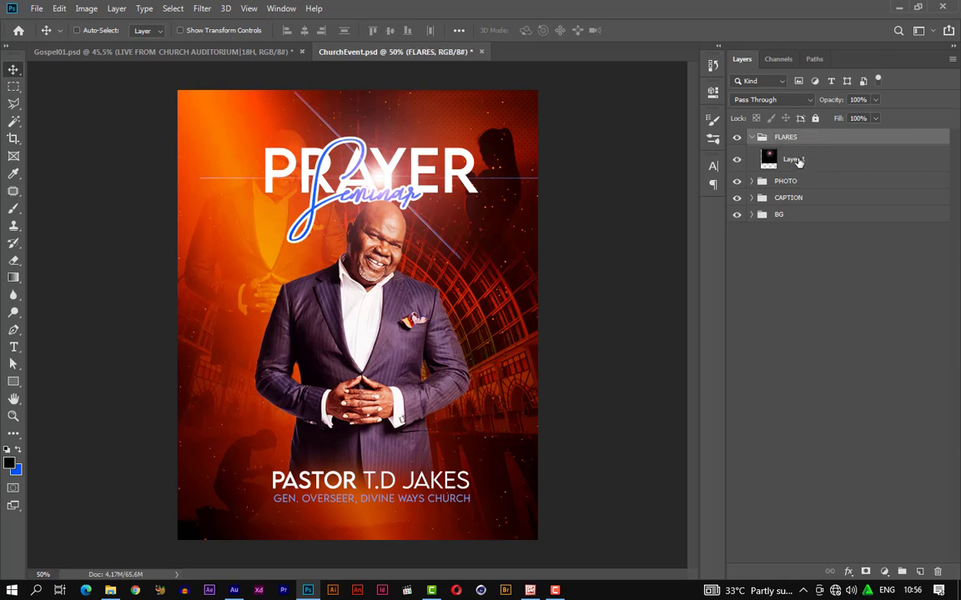
pyautogui.click(751, 137)
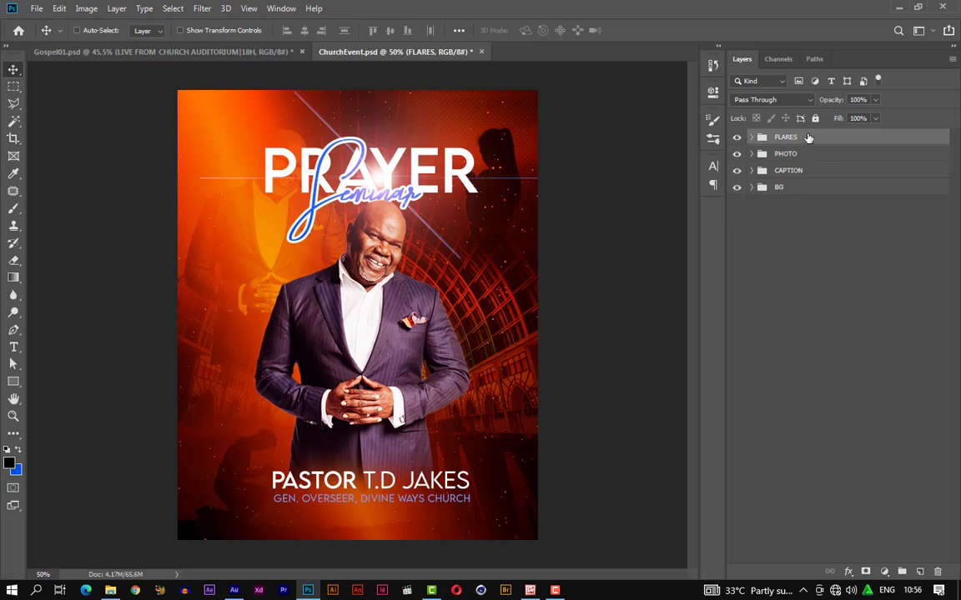
# Step: Scale the FLARES group down to about 68% and recentre the flare over the "PRAYER" title
pyautogui.hotkey('ctrl', 't')
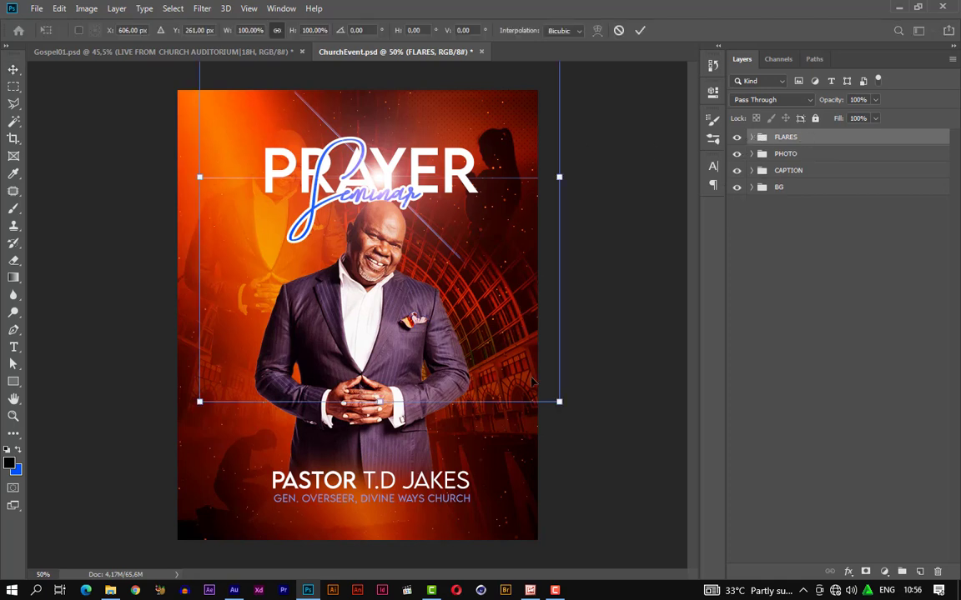
pyautogui.moveTo(559, 401); pyautogui.dragTo(445, 261)
pyautogui.moveTo(342, 112); pyautogui.dragTo(390, 171)
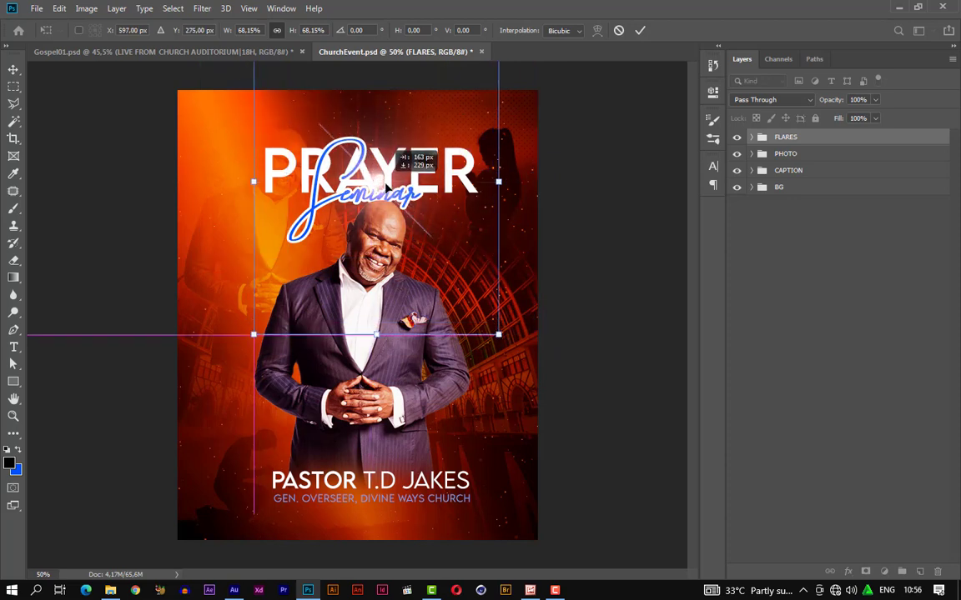
pyautogui.moveTo(387, 186); pyautogui.dragTo(387, 181)
pyautogui.moveTo(387, 184); pyautogui.dragTo(388, 183)
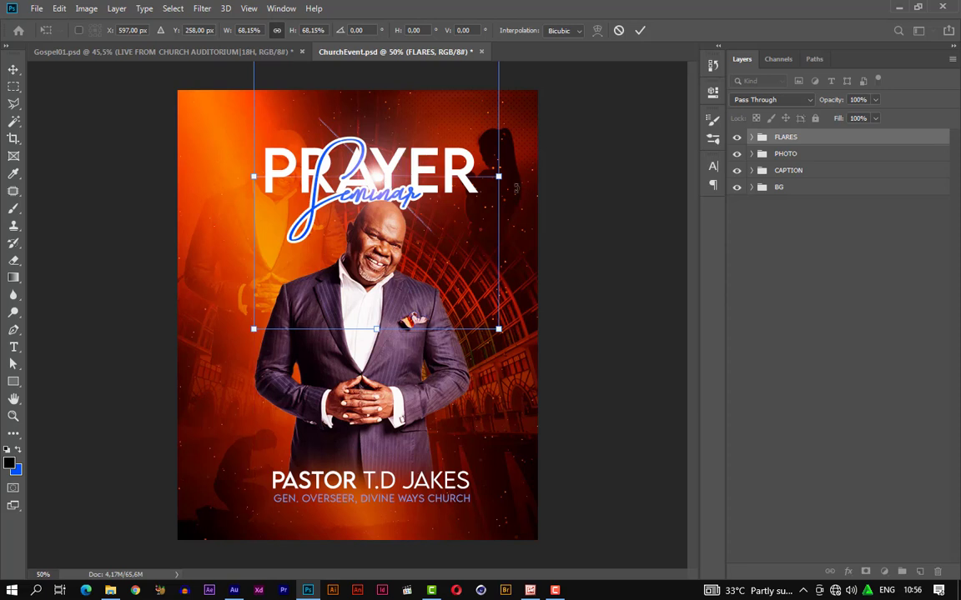
pyautogui.press('Return')
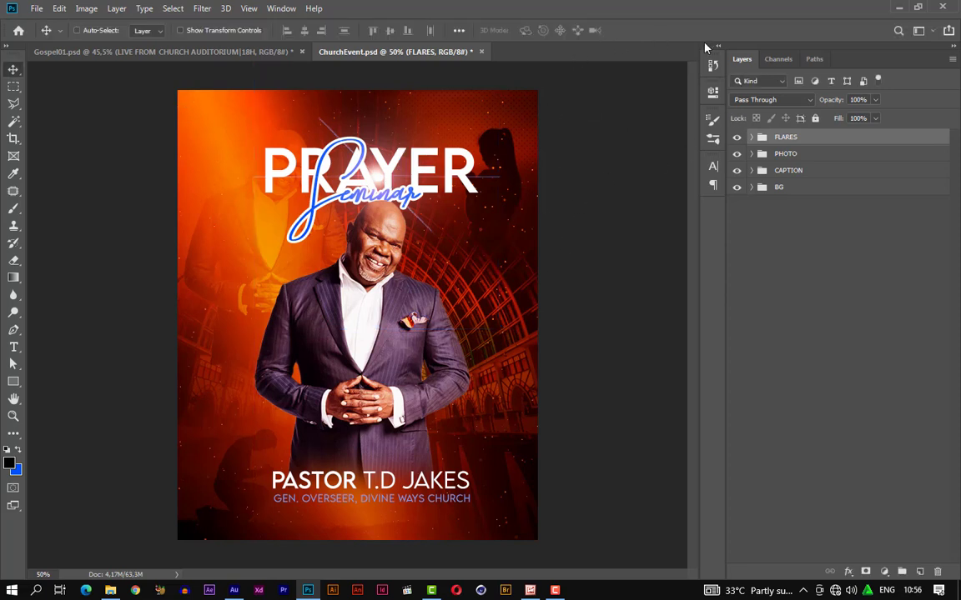
# Step: Compare the poster with the Gospel01.psd reference, examining the outlined caption above its title, and return to ChurchEvent.psd
pyautogui.click(232, 52)
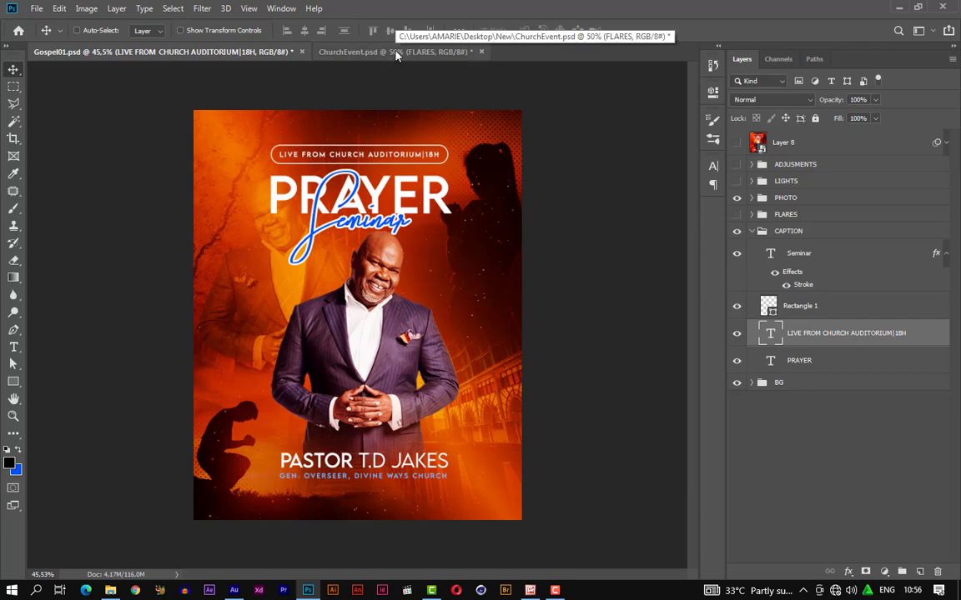
pyautogui.moveTo(397, 55)
pyautogui.mouseDown()
pyautogui.moveTo(390, 75)
pyautogui.moveTo(389, 58)
pyautogui.mouseUp()
pyautogui.moveTo(309, 55)
pyautogui.mouseDown()
pyautogui.moveTo(343, 43)
pyautogui.moveTo(366, 57)
pyautogui.moveTo(325, 47)
pyautogui.mouseUp()
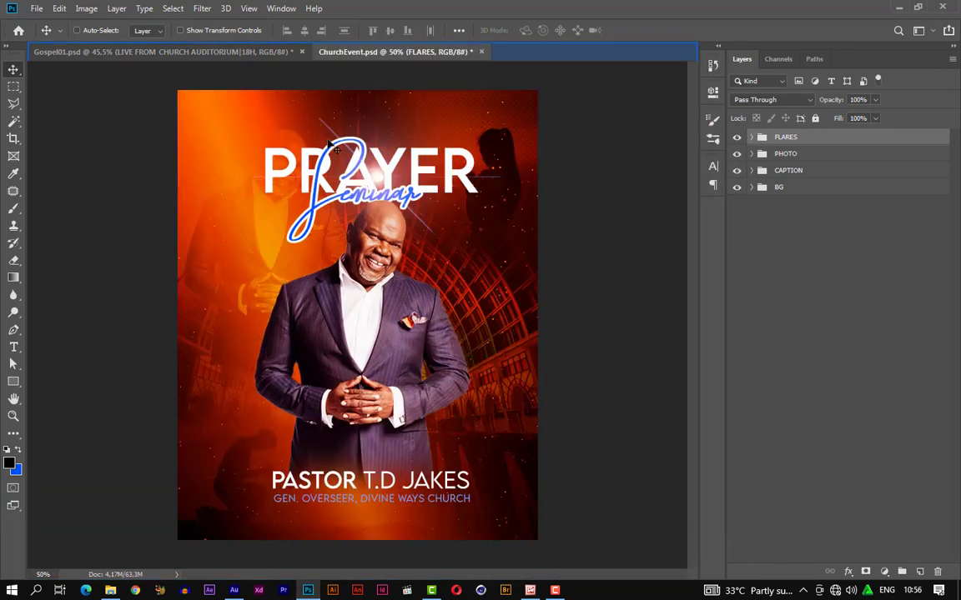
pyautogui.click(241, 51)
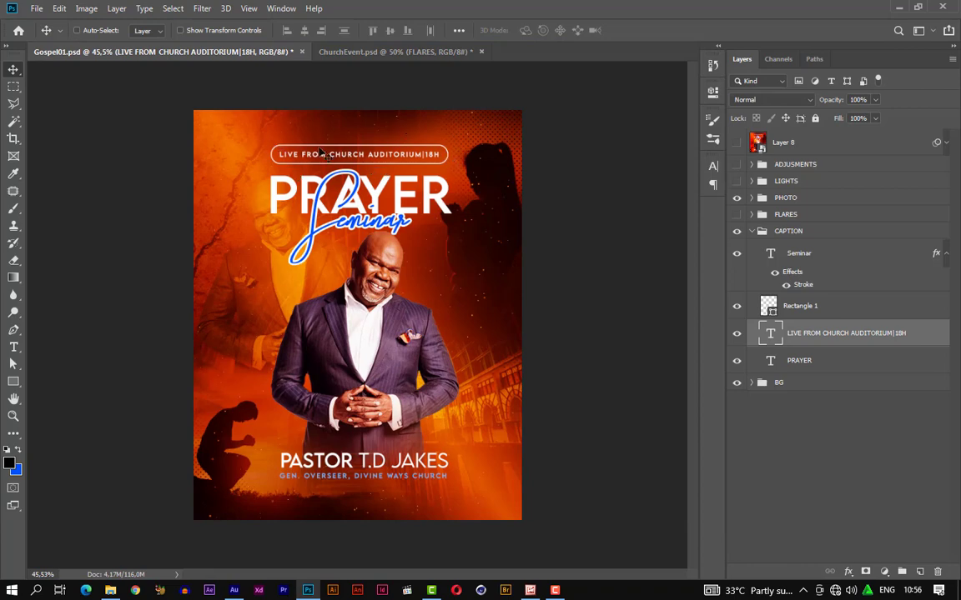
pyautogui.click(368, 53)
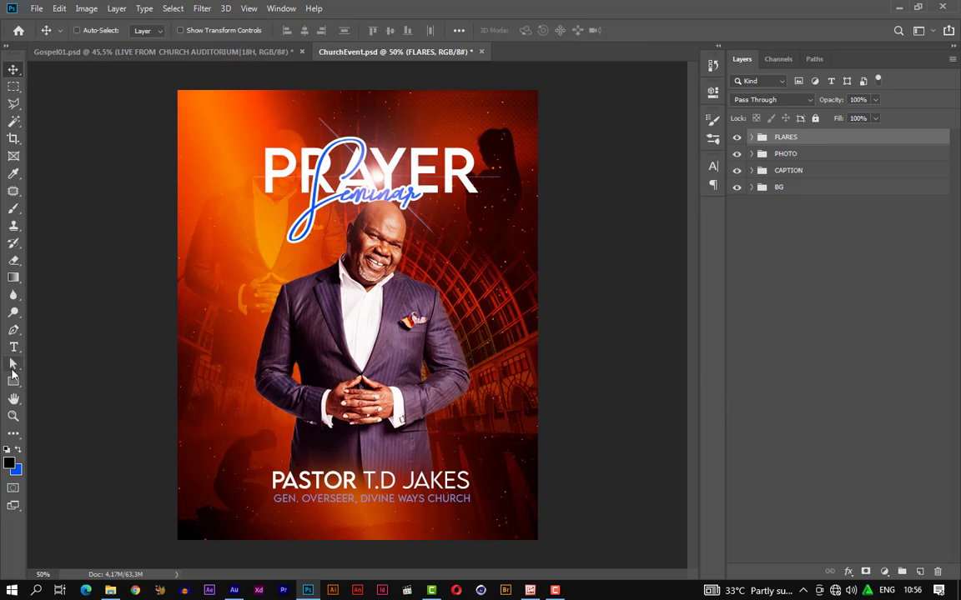
# Step: Draw a rectangle shape about 638 × 56 px just above the "PRAYER" title
pyautogui.click(12, 385)
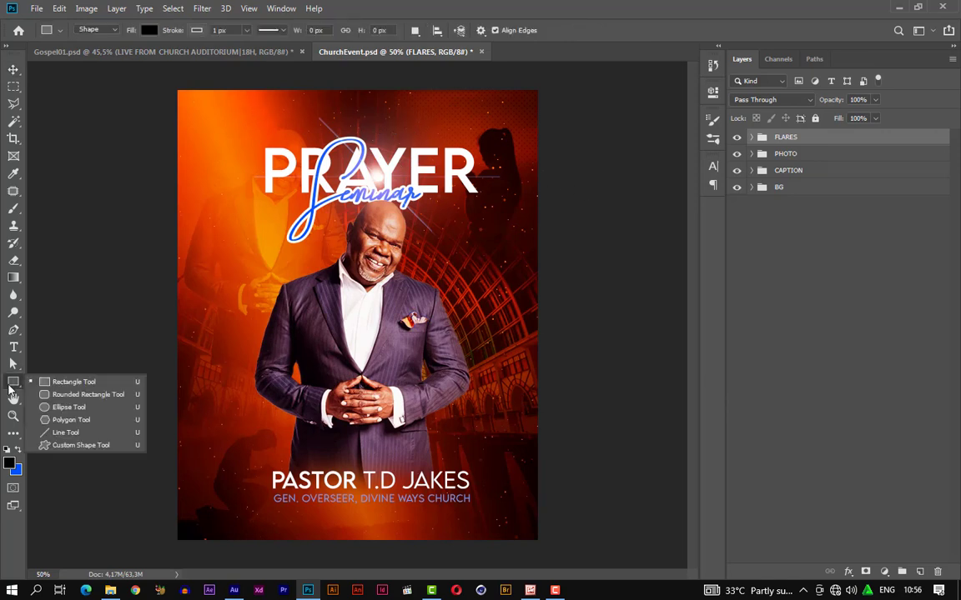
pyautogui.click(92, 386)
pyautogui.moveTo(261, 124); pyautogui.dragTo(474, 140)
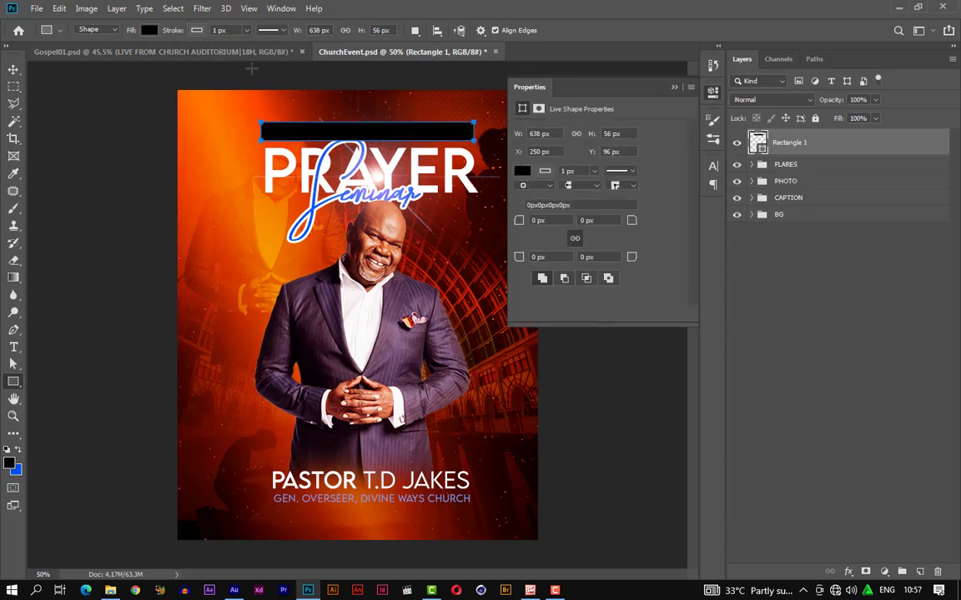
# Step: Remove the rectangle's fill and give it a white stroke
pyautogui.click(148, 30)
pyautogui.click(92, 55)
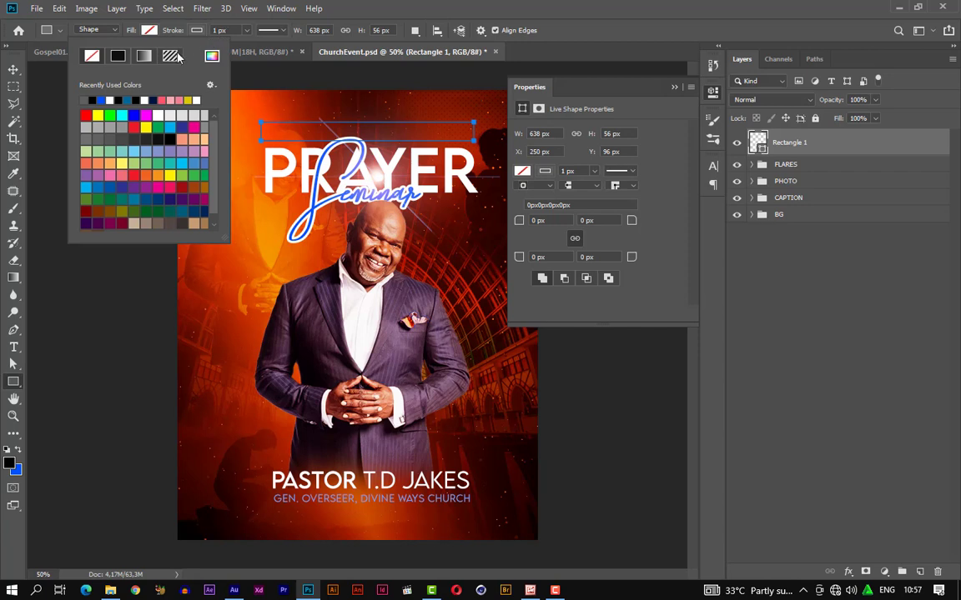
pyautogui.click(194, 31)
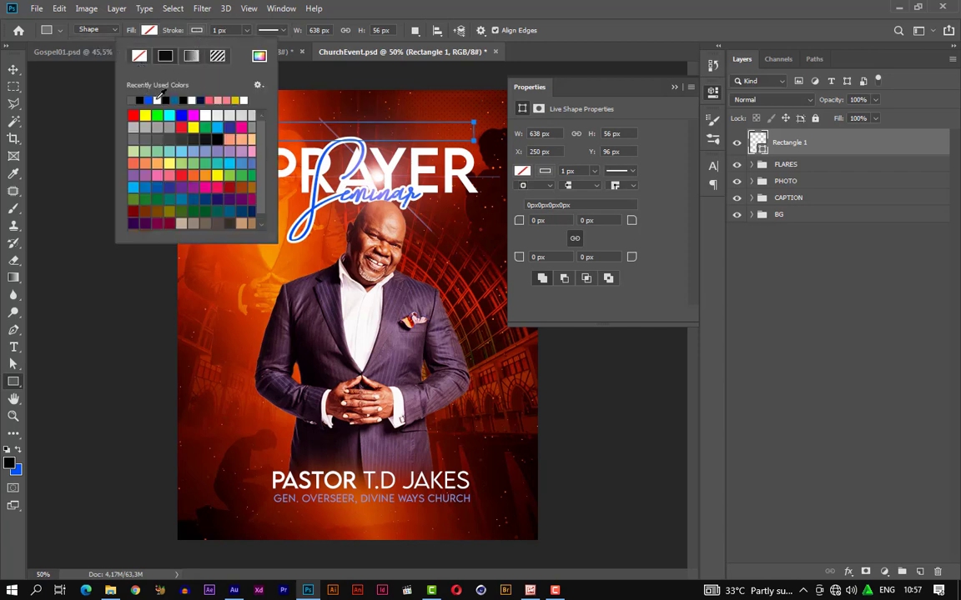
pyautogui.click(154, 99)
pyautogui.click(218, 30)
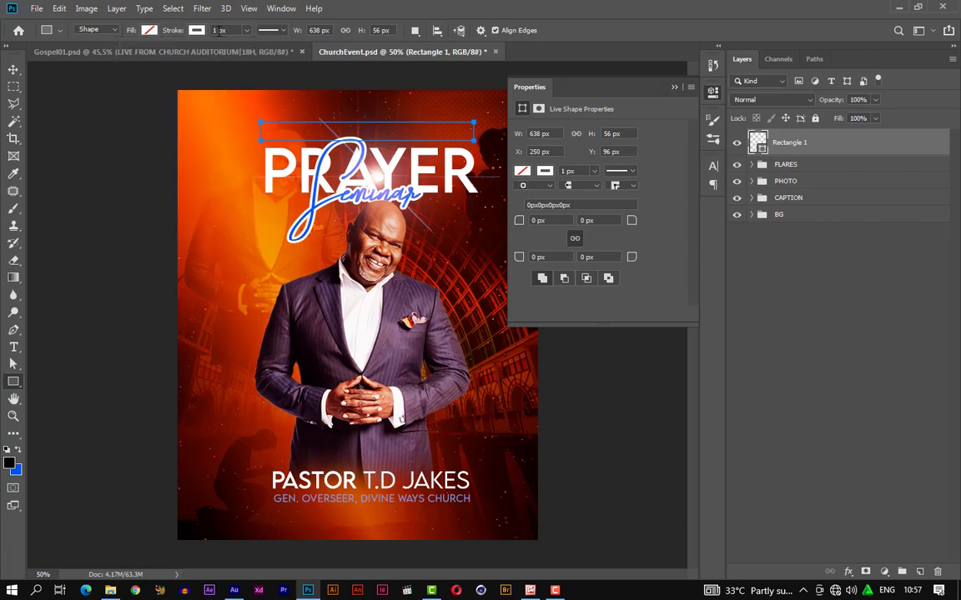
pyautogui.write('5')
pyautogui.click(14, 69)
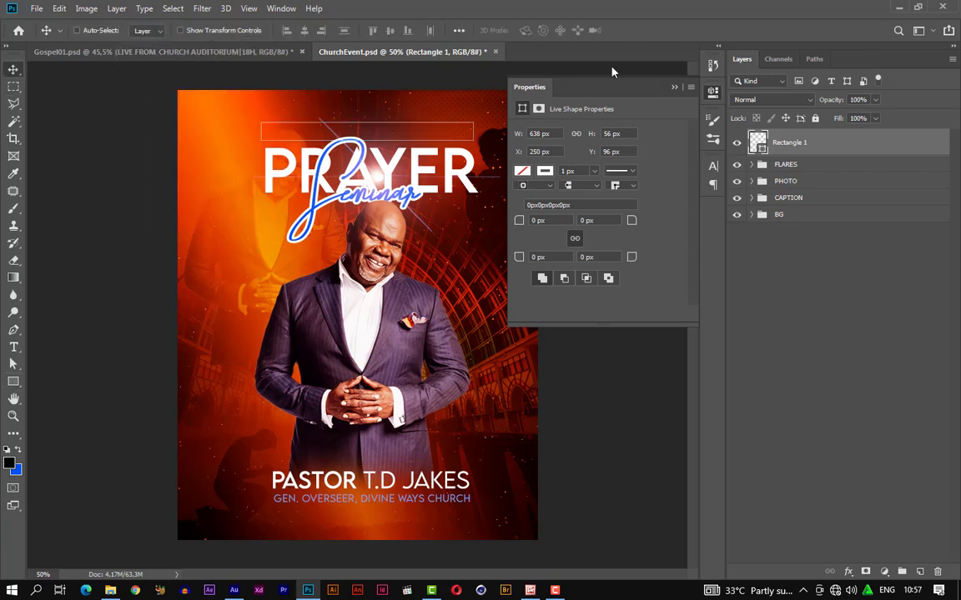
# Step: Fully round all four corners of the rectangle by entering a linked corner radius of 50 px
pyautogui.doubleClick(533, 220)
pyautogui.write('50')
pyautogui.press('Tab')
# Step: Set the rounded rectangle's stroke width to 3 px and collapse its shape properties
pyautogui.click(594, 171)
pyautogui.moveTo(582, 185); pyautogui.dragTo(605, 191)
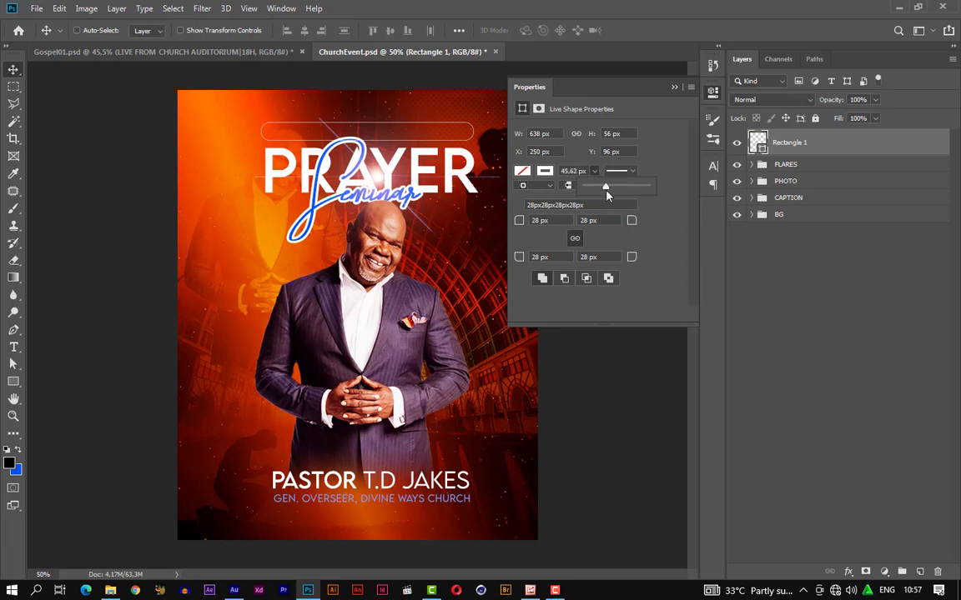
pyautogui.click(575, 171)
pyautogui.doubleClick(579, 171)
pyautogui.write('3px')
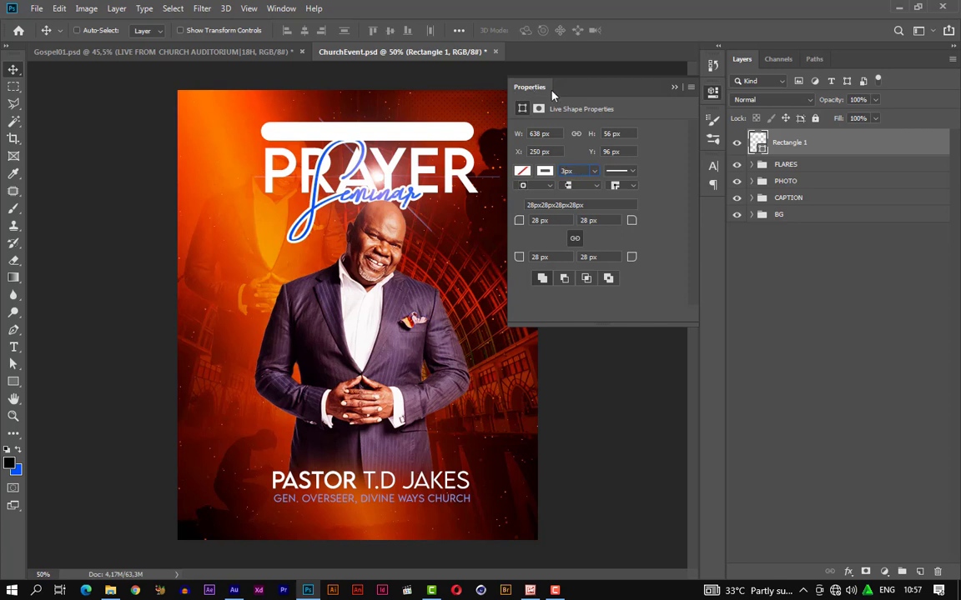
pyautogui.press('Return')
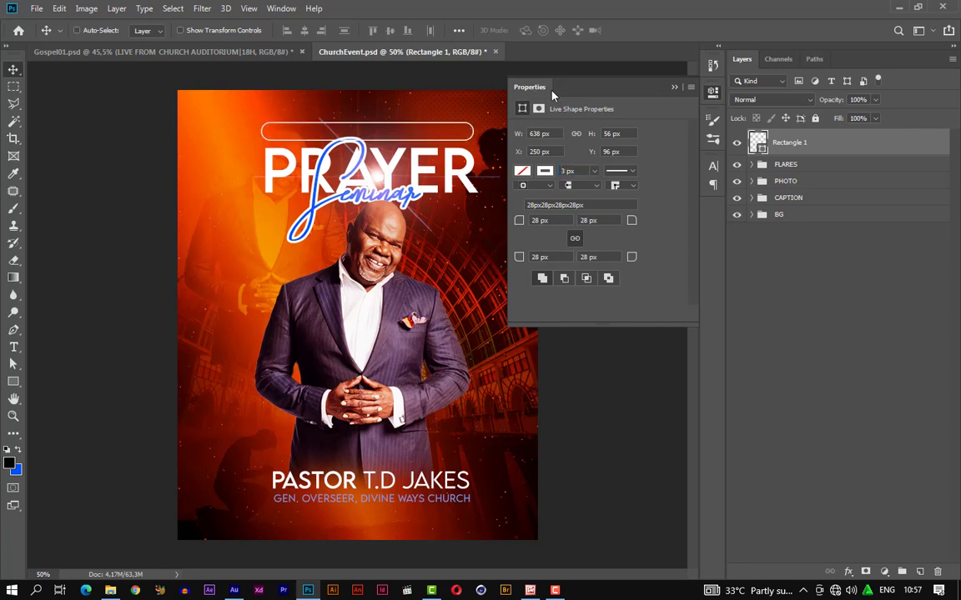
pyautogui.click(675, 87)
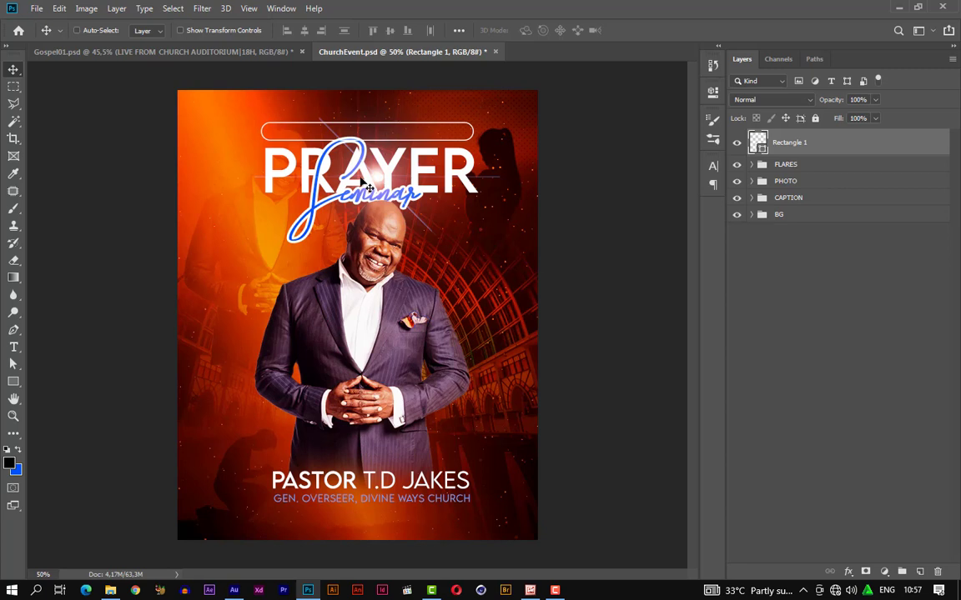
# Step: Duplicate the "GEN. OVERSEER, DIVINE WAYS CHURCH" text to the top of the layer stack and place the copy inside the rounded rectangle
pyautogui.press('ctrl')
pyautogui.keyDown('ctrl'); pyautogui.click(354, 502); pyautogui.keyUp('ctrl')
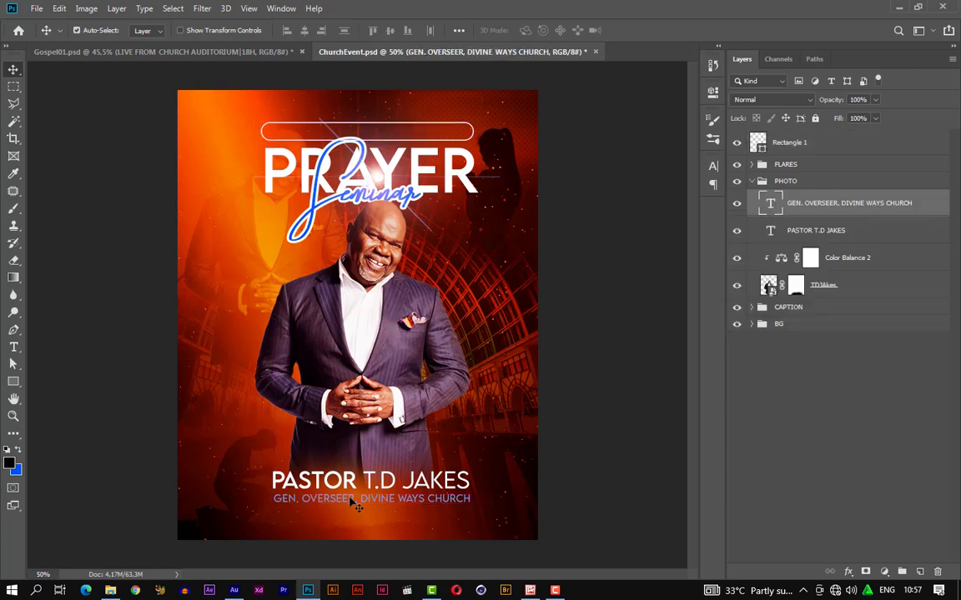
pyautogui.press('ctrl')
pyautogui.moveTo(888, 219); pyautogui.dragTo(870, 209)
pyautogui.hotkey('ctrl', 'j')
pyautogui.moveTo(871, 219); pyautogui.dragTo(862, 131)
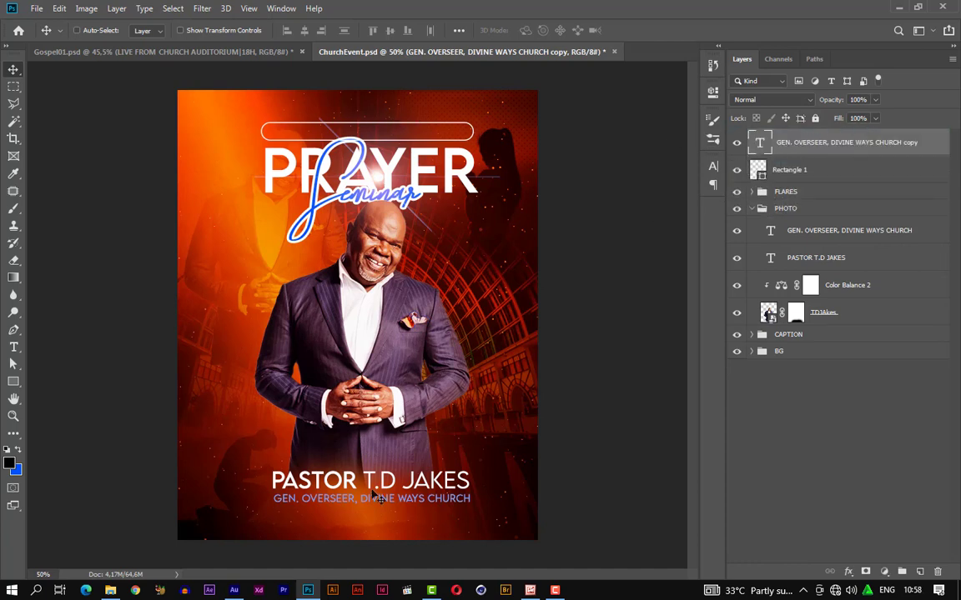
pyautogui.moveTo(367, 505); pyautogui.dragTo(364, 139)
# Step: Replace the copied text with "LIVE FROM CHURCH AUDITORIUM | 18H"
pyautogui.doubleClick(362, 139)
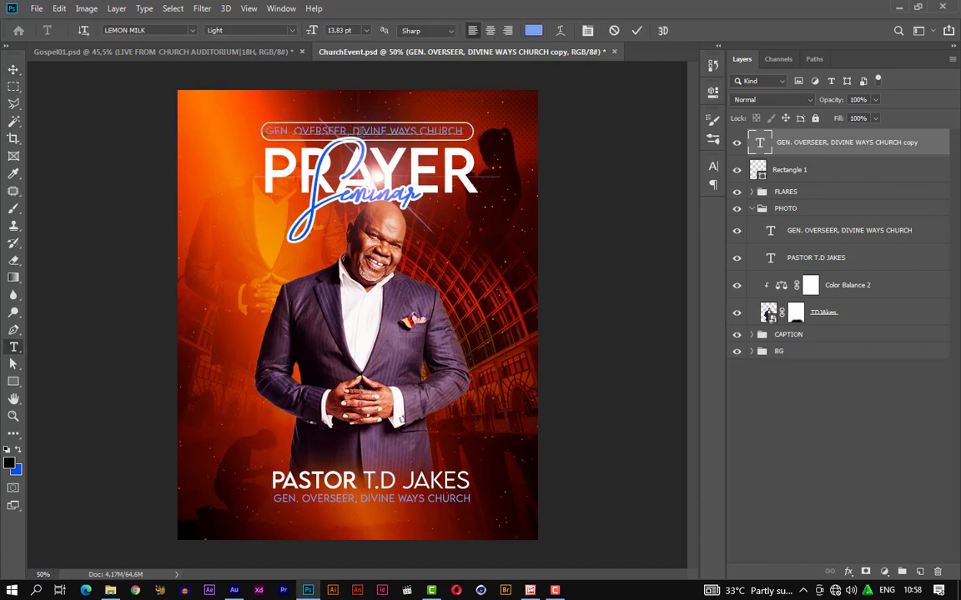
pyautogui.write('LO')
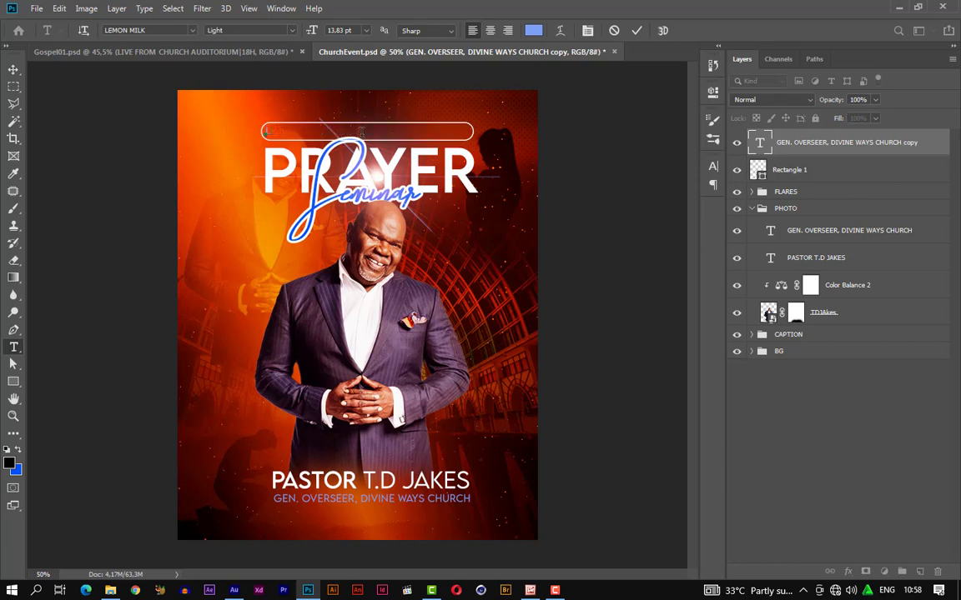
pyautogui.write('VE FROM CHURC')
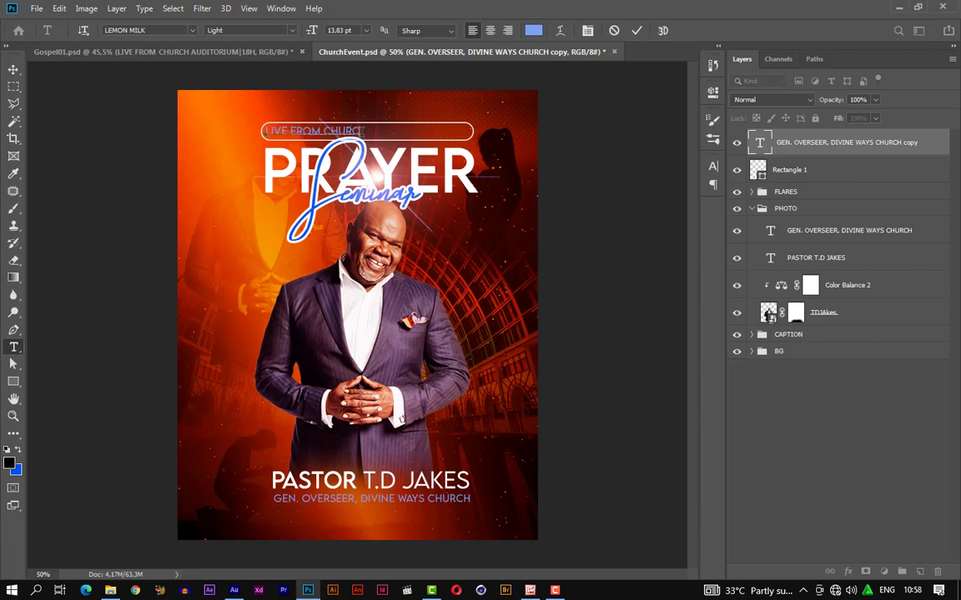
pyautogui.write('H AUD')
pyautogui.write('ITORIU')
pyautogui.write('M')
pyautogui.write(' *')
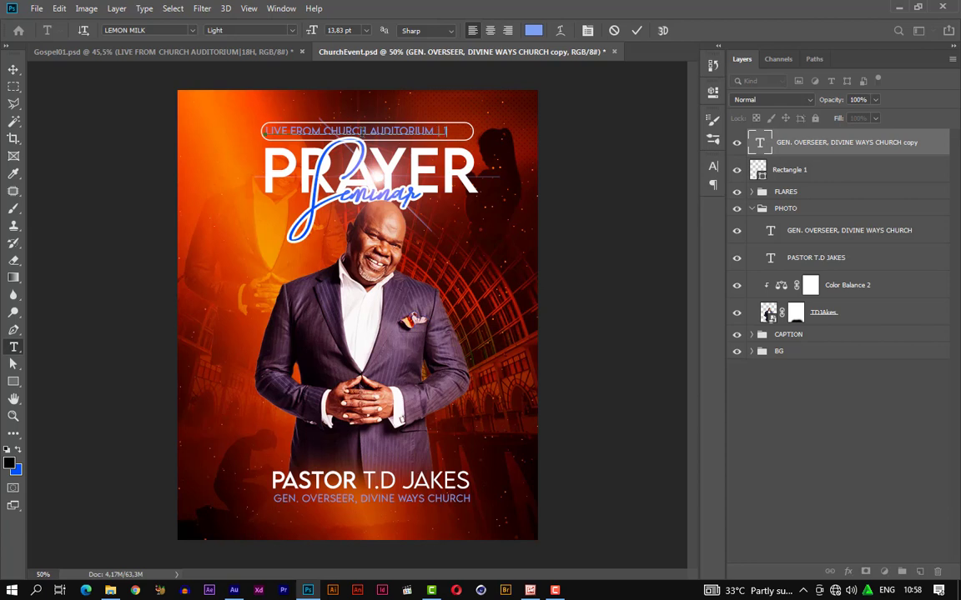
pyautogui.write(' 18H')
# Step: Change the colour of the whole caption inside the rounded rectangle to white (ffffff)
pyautogui.hotkey('ctrl', 'a')
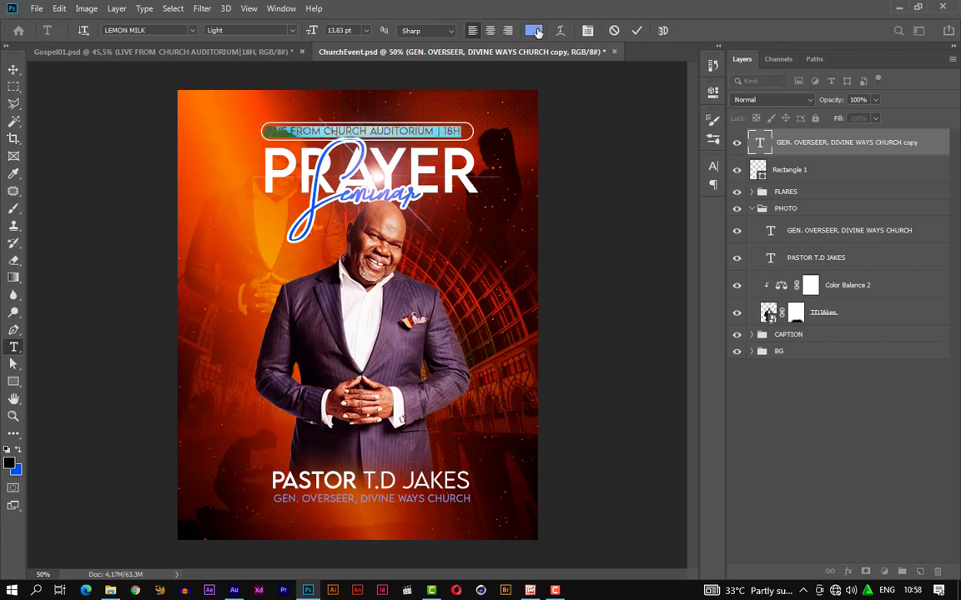
pyautogui.click(533, 30)
pyautogui.moveTo(663, 293); pyautogui.dragTo(557, 273)
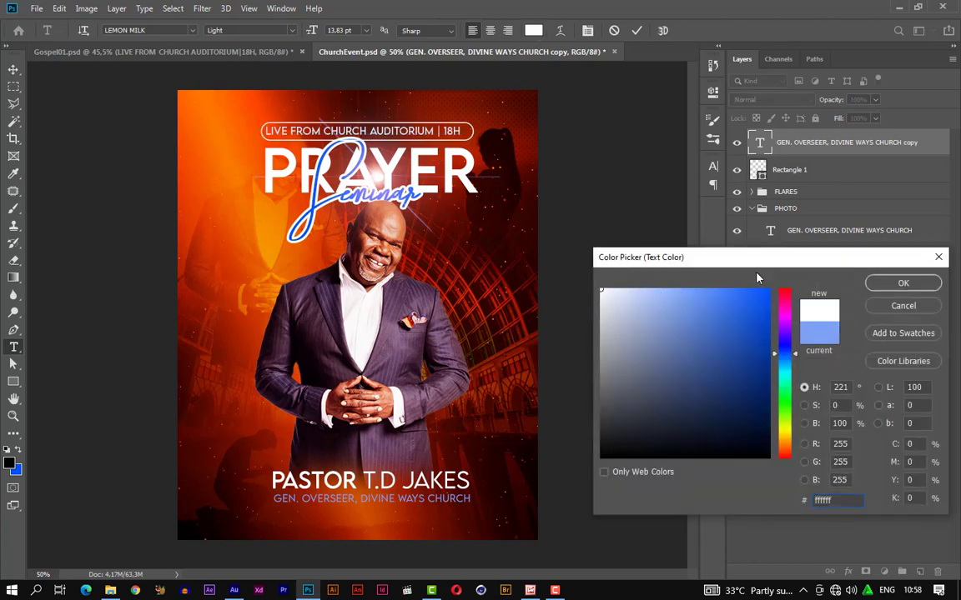
pyautogui.click(900, 283)
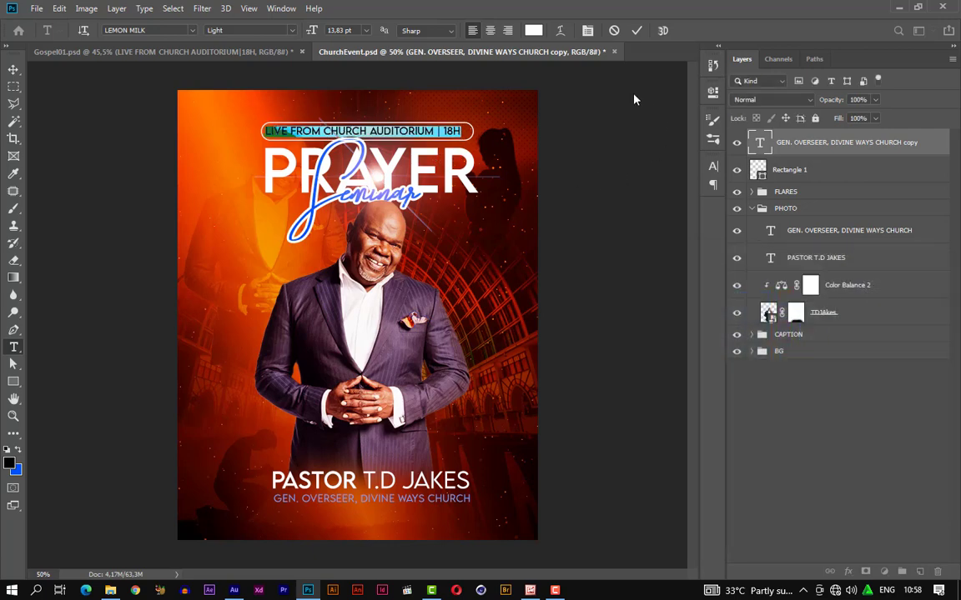
# Step: Reduce the caption's font size to 12.83 pt and commit the text edit
pyautogui.hotkey('ctrl', 't')
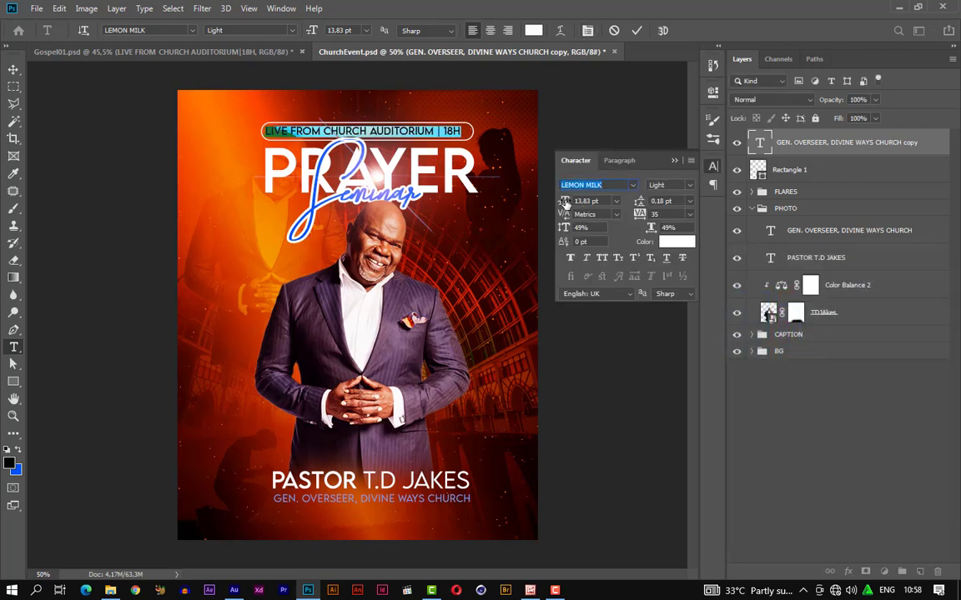
pyautogui.moveTo(566, 204); pyautogui.dragTo(565, 204)
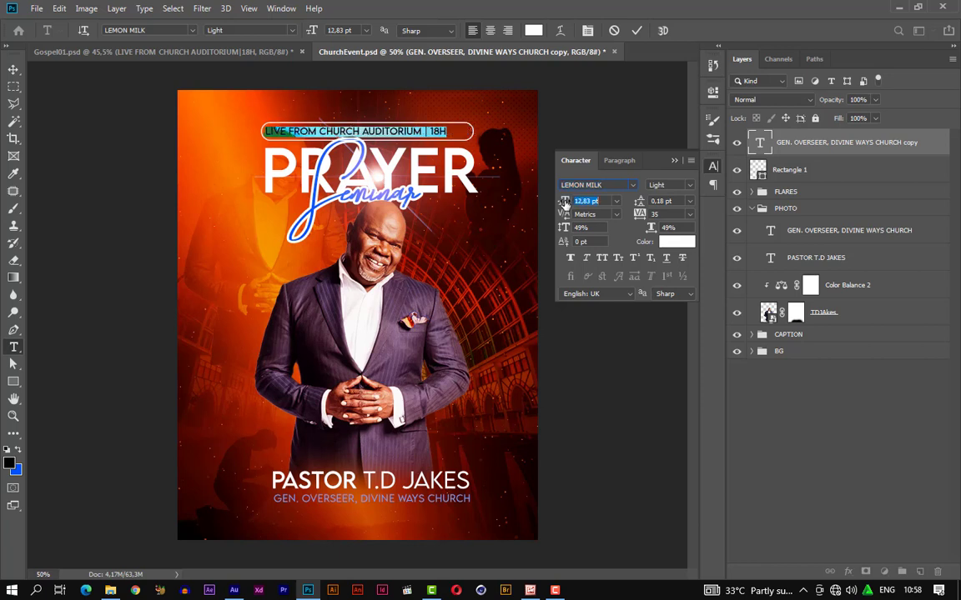
pyautogui.click(628, 187)
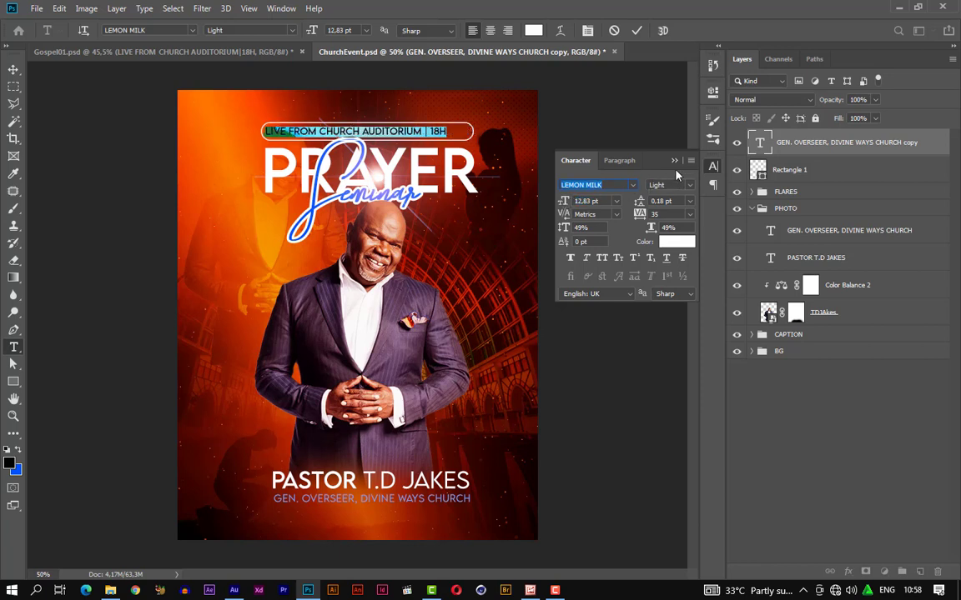
pyautogui.click(822, 147)
pyautogui.click(826, 146)
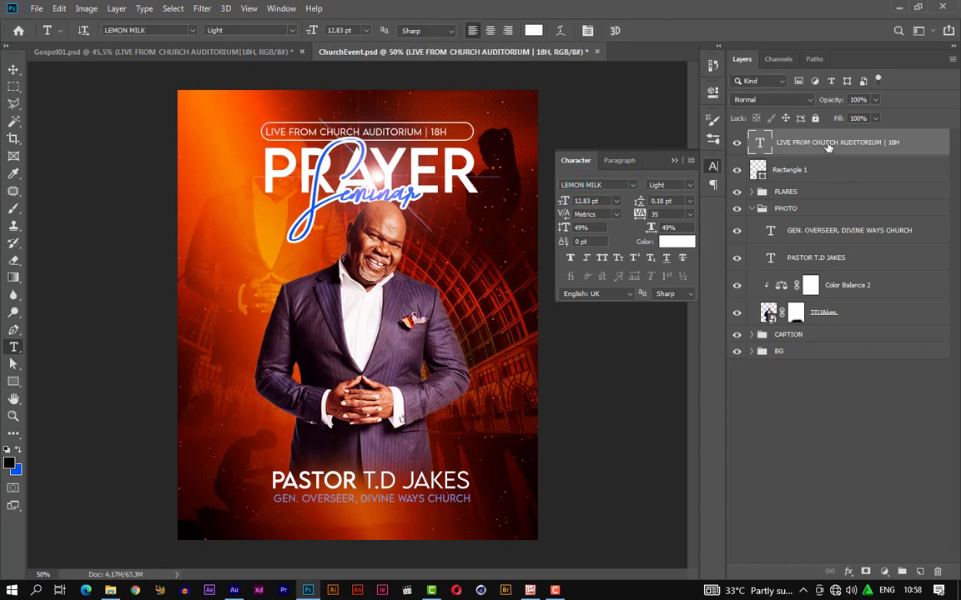
# Step: Centre the caption text horizontally with the rounded rectangle and collapse the PHOTO group
pyautogui.keyDown('shift'); pyautogui.click(799, 172); pyautogui.keyUp('shift')
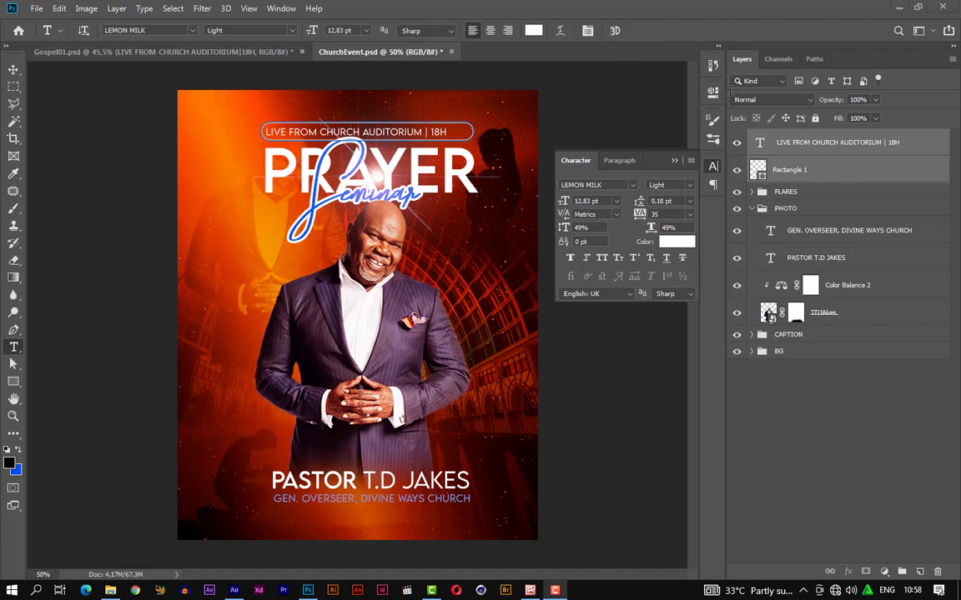
pyautogui.click(14, 72)
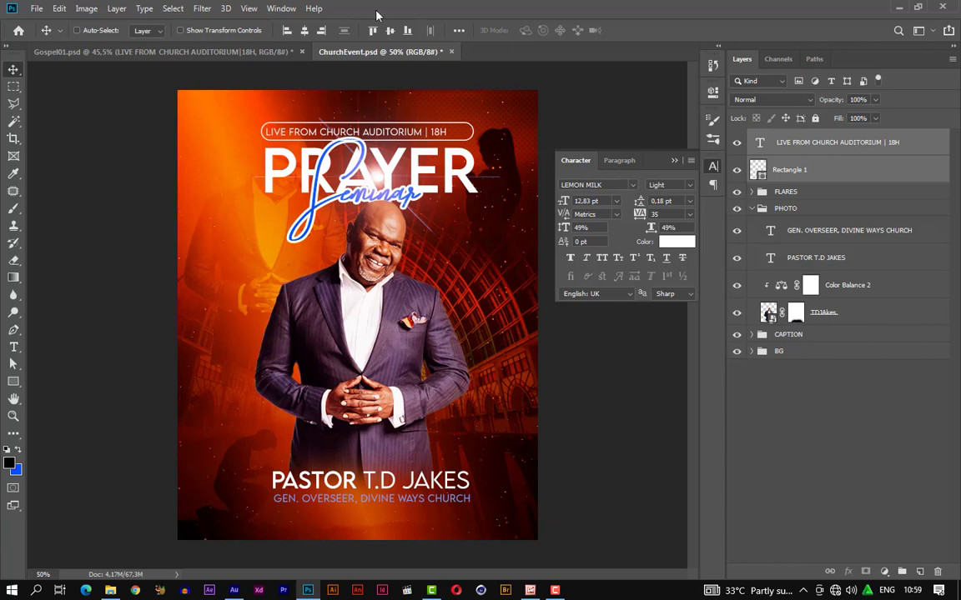
pyautogui.click(305, 32)
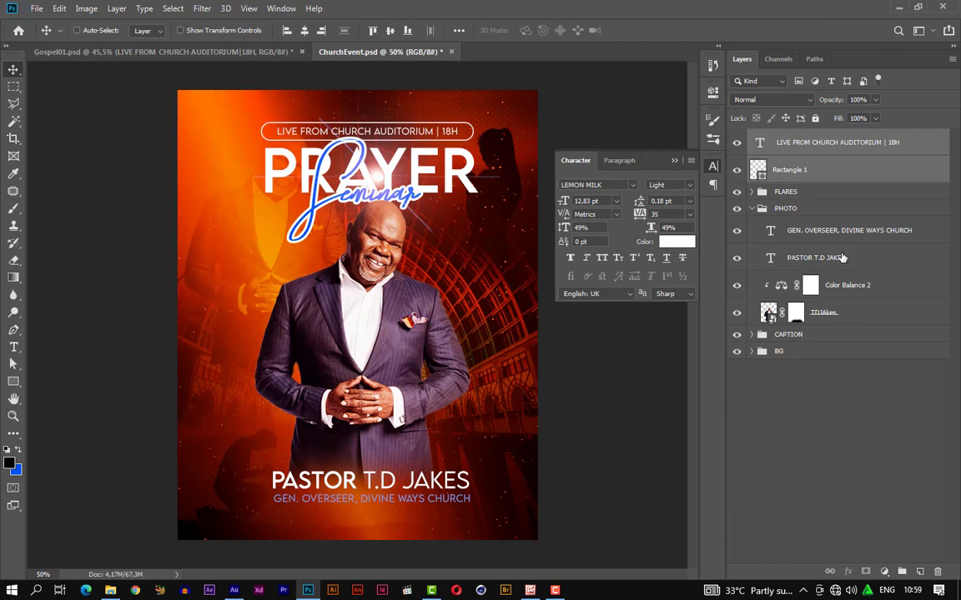
pyautogui.click(752, 208)
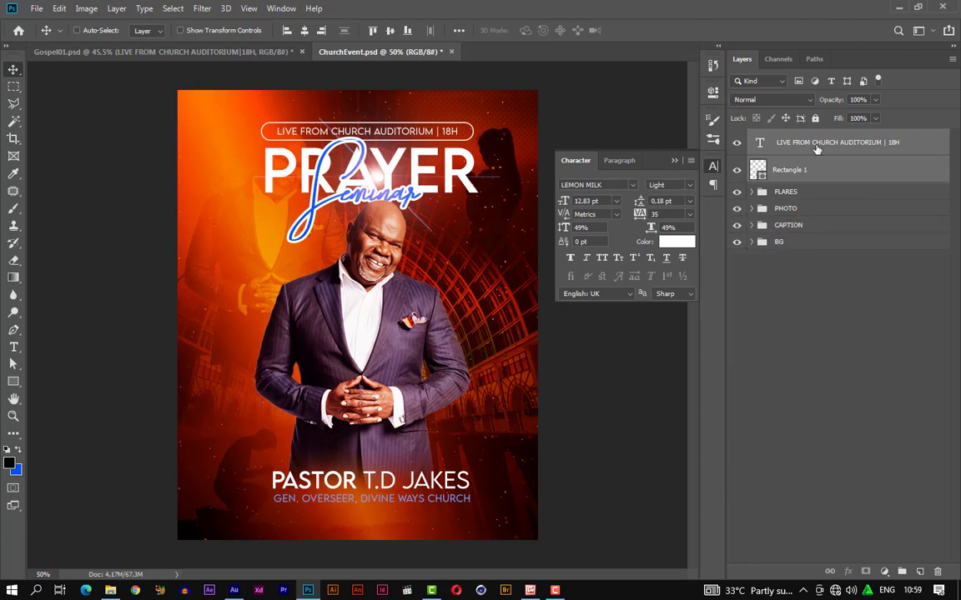
# Step: Move the "LIVE FROM CHURCH AUDITORIUM | 18H" text and its rounded rectangle into the CAPTION group and toggle the group's visibility to check it
pyautogui.click(773, 256)
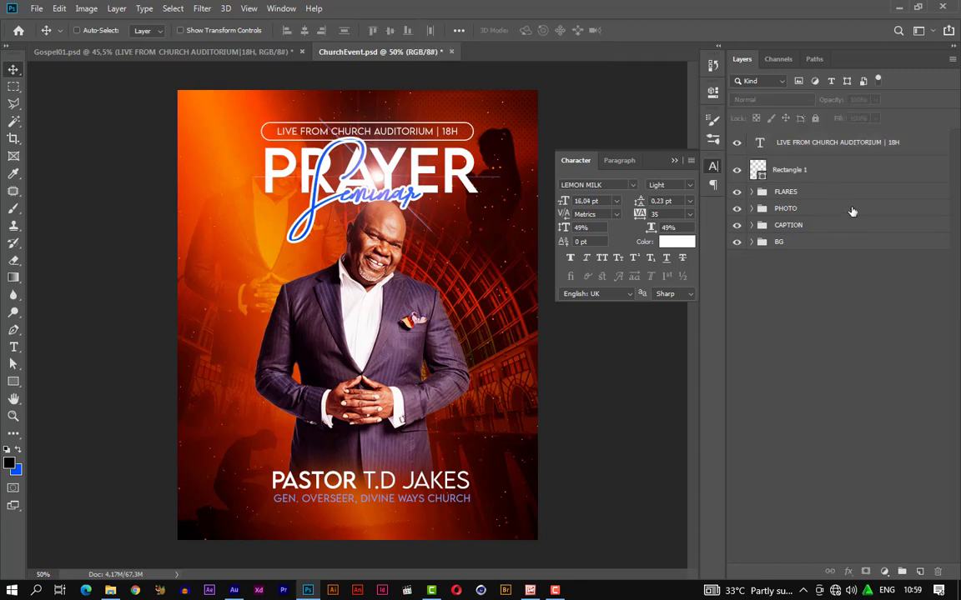
pyautogui.click(807, 171)
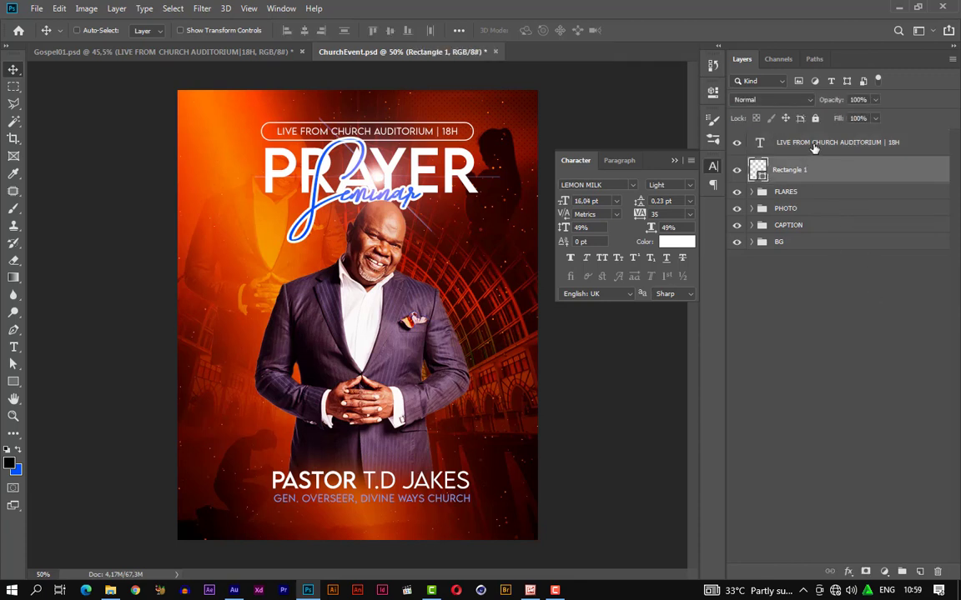
pyautogui.keyDown('shift'); pyautogui.click(829, 146); pyautogui.keyUp('shift')
pyautogui.moveTo(831, 147); pyautogui.dragTo(788, 226)
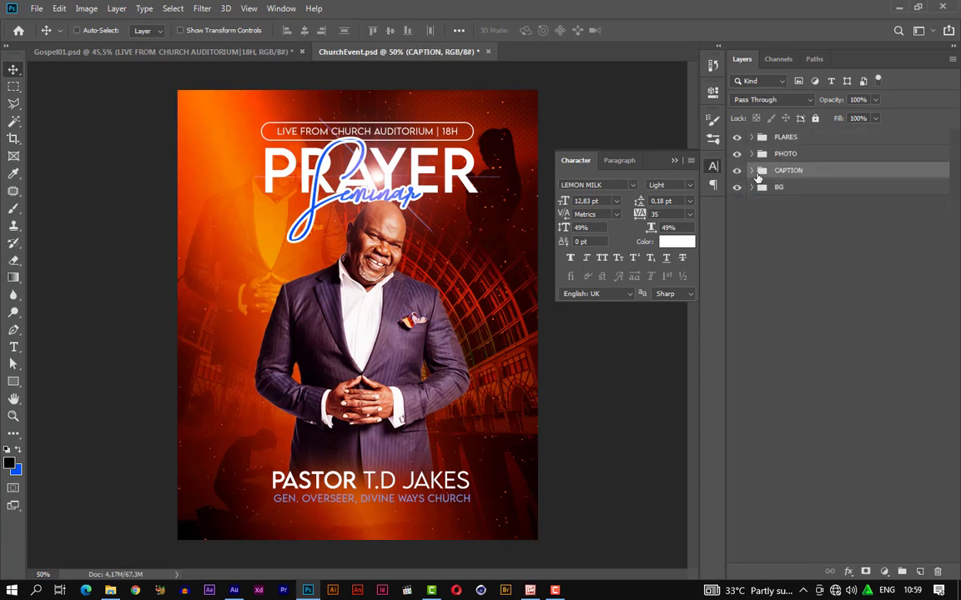
pyautogui.click(737, 171)
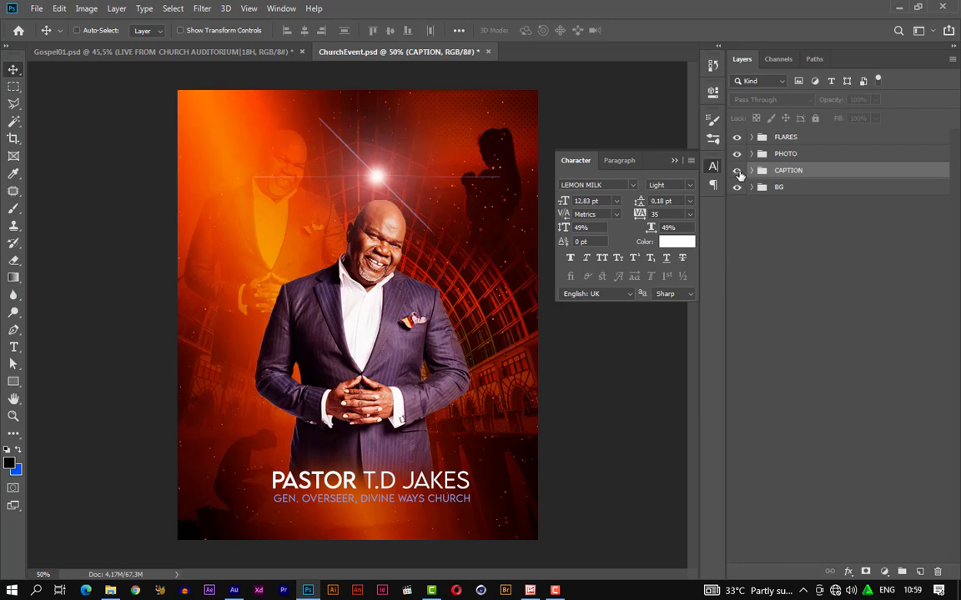
pyautogui.click(737, 171)
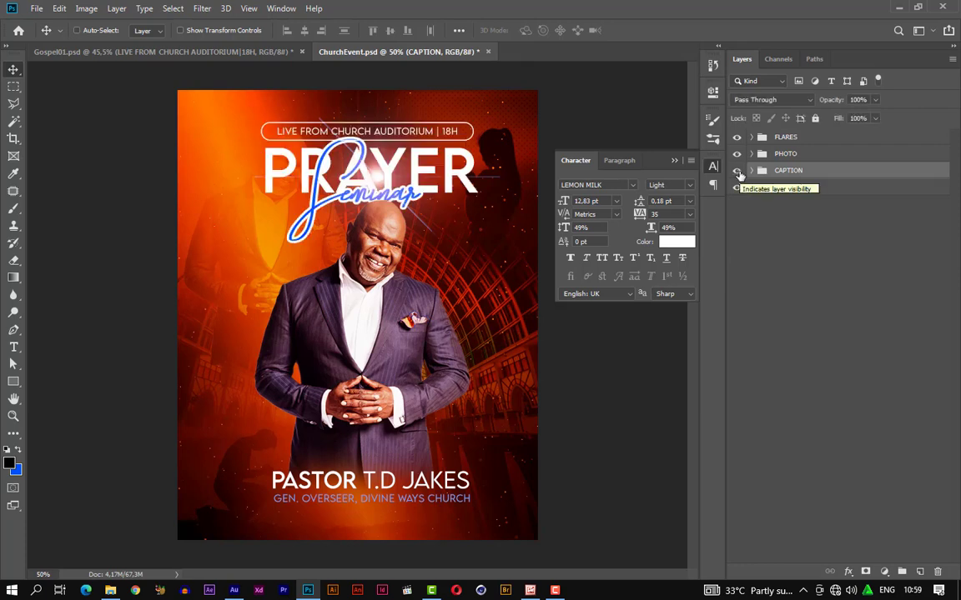
pyautogui.click(776, 221)
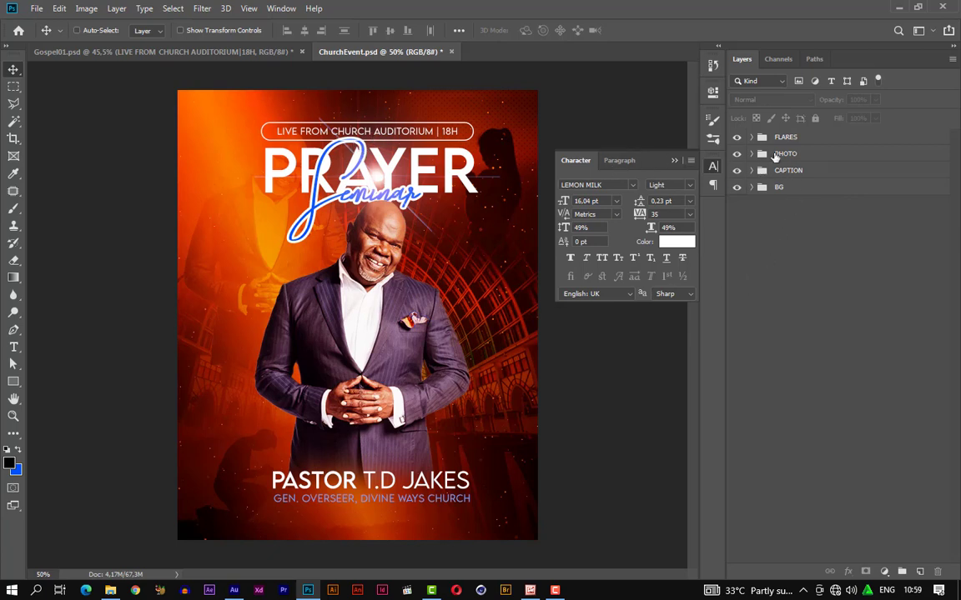
# Step: Move the framed "LIVE FROM CHURCH AUDITORIUM | 18H" caption slightly up to separate it from the PRAYER title, and collapse the CAPTION group
pyautogui.click(752, 170)
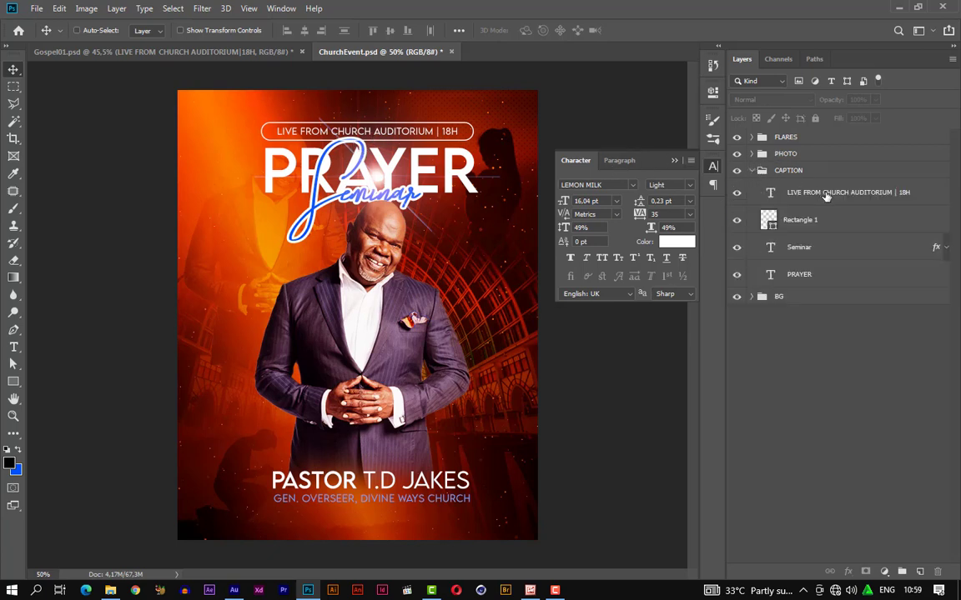
pyautogui.click(742, 192)
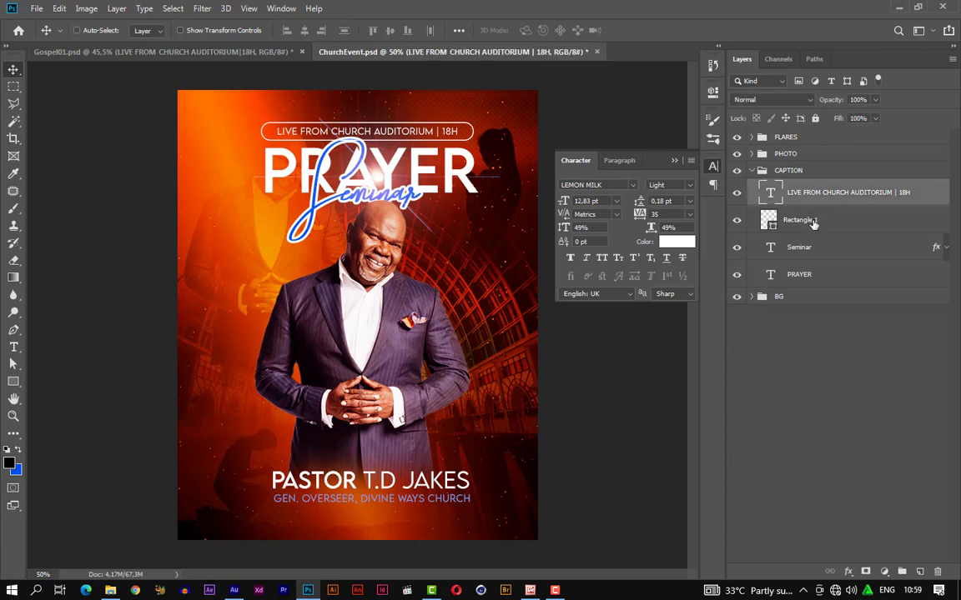
pyautogui.keyDown('shift'); pyautogui.click(813, 221); pyautogui.keyUp('shift')
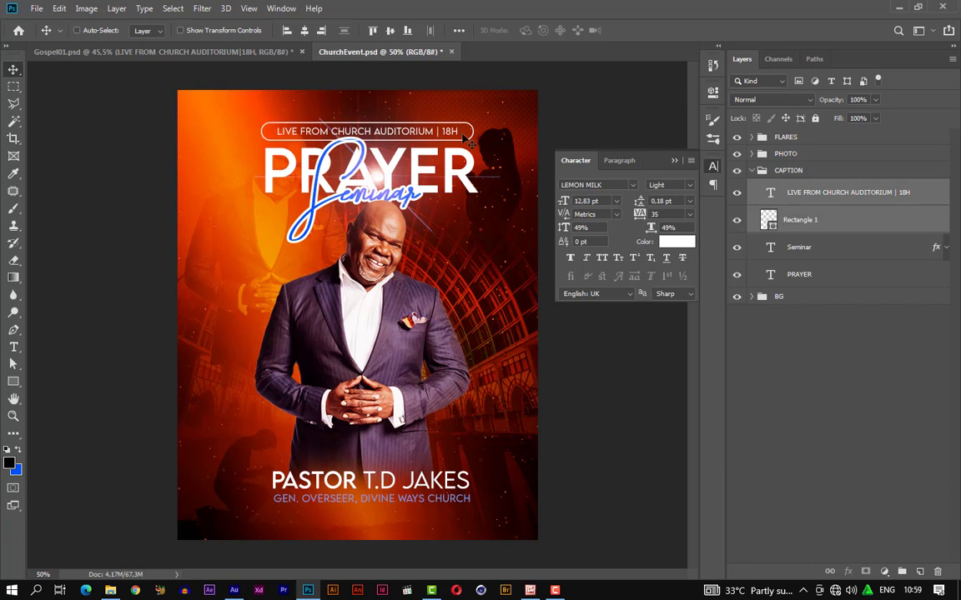
pyautogui.moveTo(440, 140); pyautogui.dragTo(437, 122)
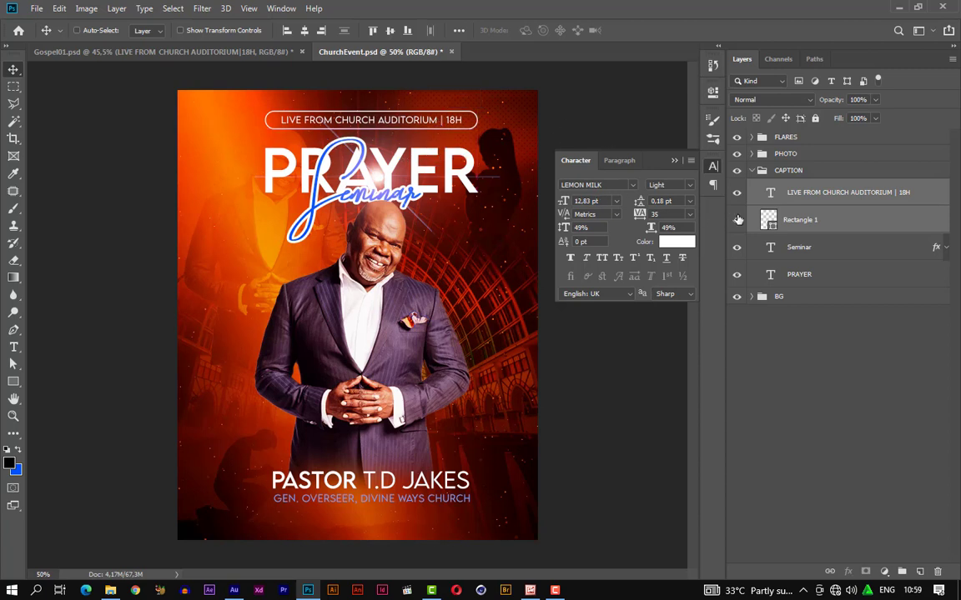
pyautogui.click(761, 171)
pyautogui.click(750, 170)
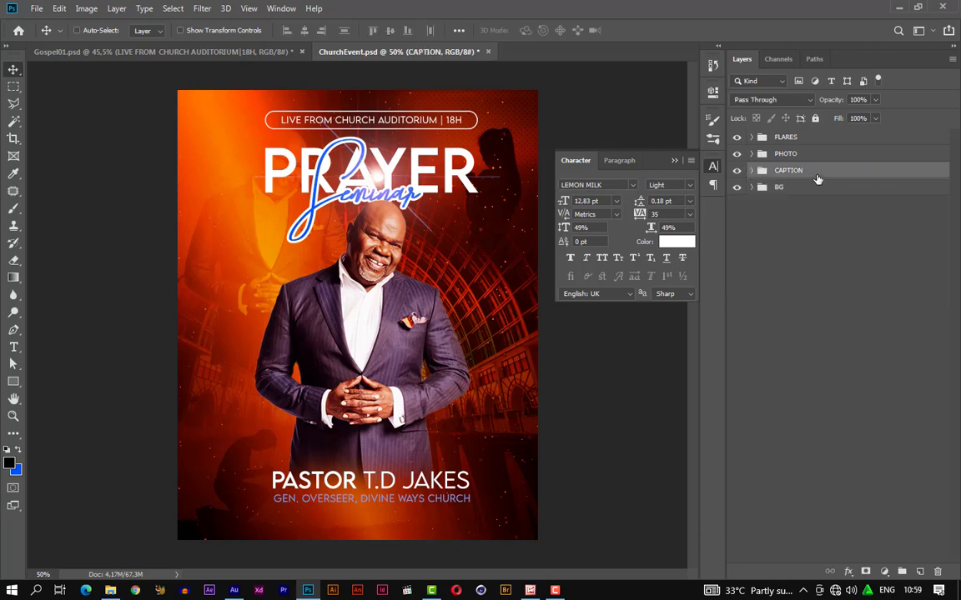
# Step: Compare the ChurchEvent.psd poster with the Gospel01.psd reference, collapse the Character panel and inspect the poster's title area up close
pyautogui.click(191, 53)
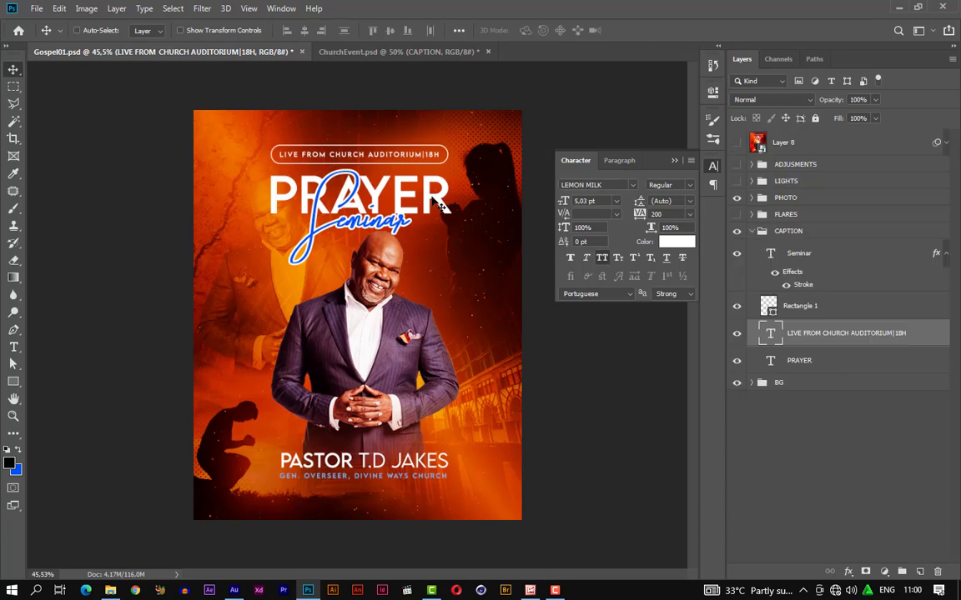
pyautogui.click(445, 56)
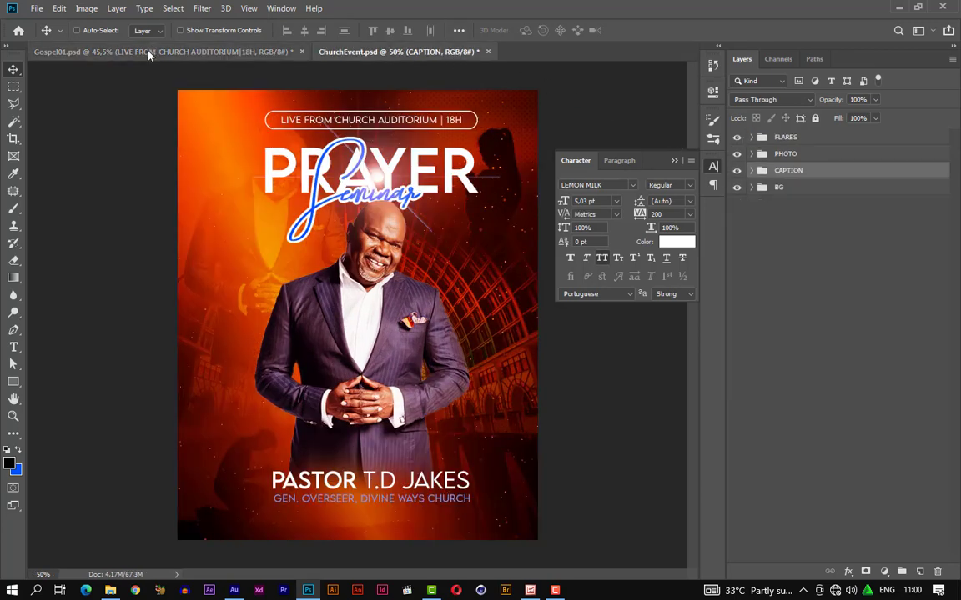
pyautogui.click(133, 50)
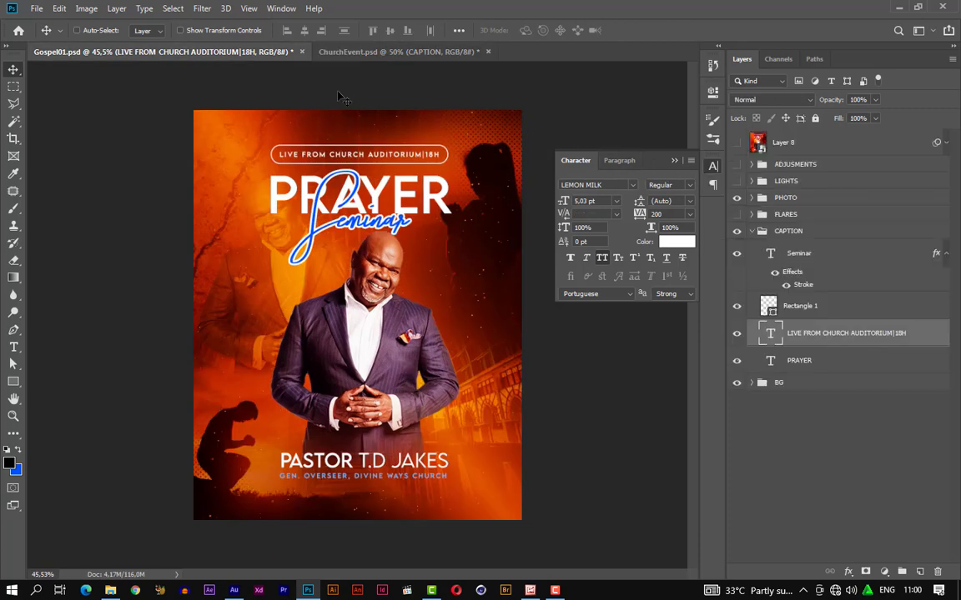
pyautogui.click(404, 51)
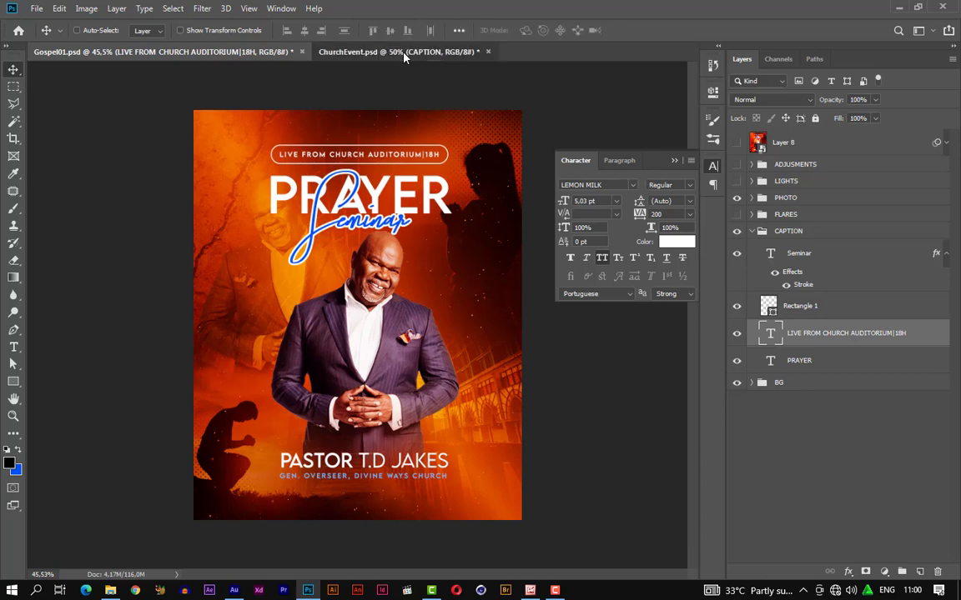
pyautogui.click(675, 161)
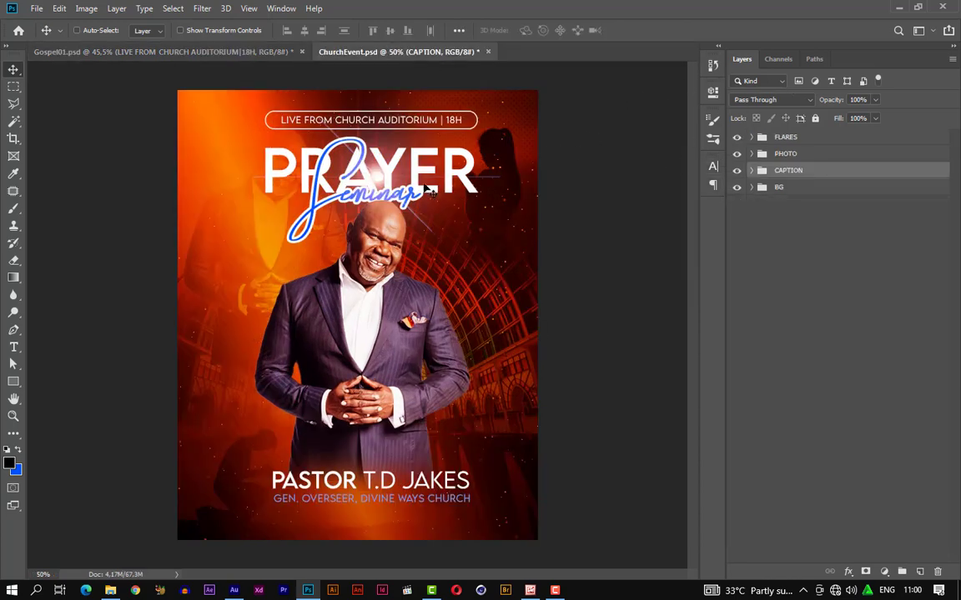
pyautogui.click(821, 140)
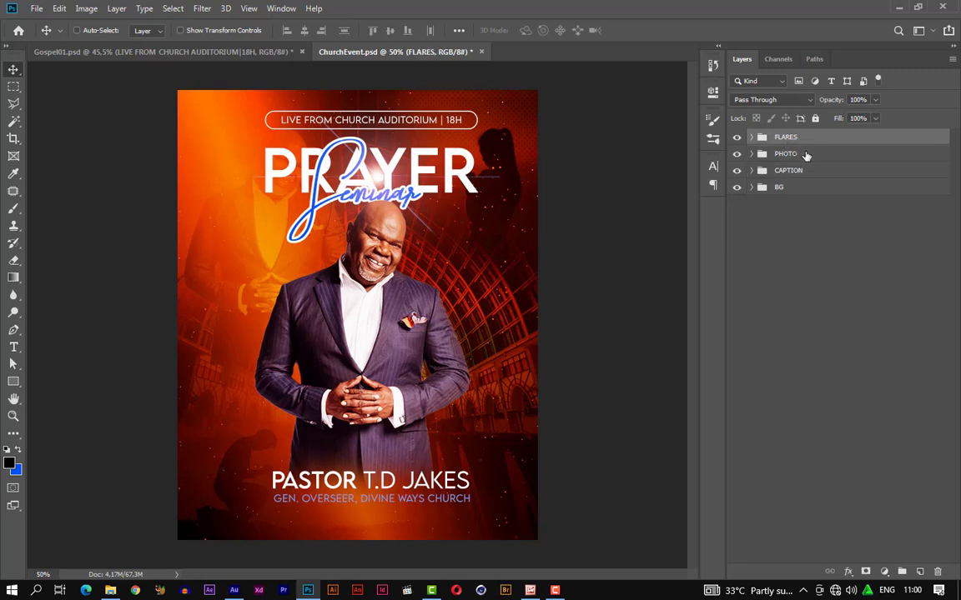
pyautogui.keyDown('ctrl'); pyautogui.click(801, 141); pyautogui.keyUp('ctrl')
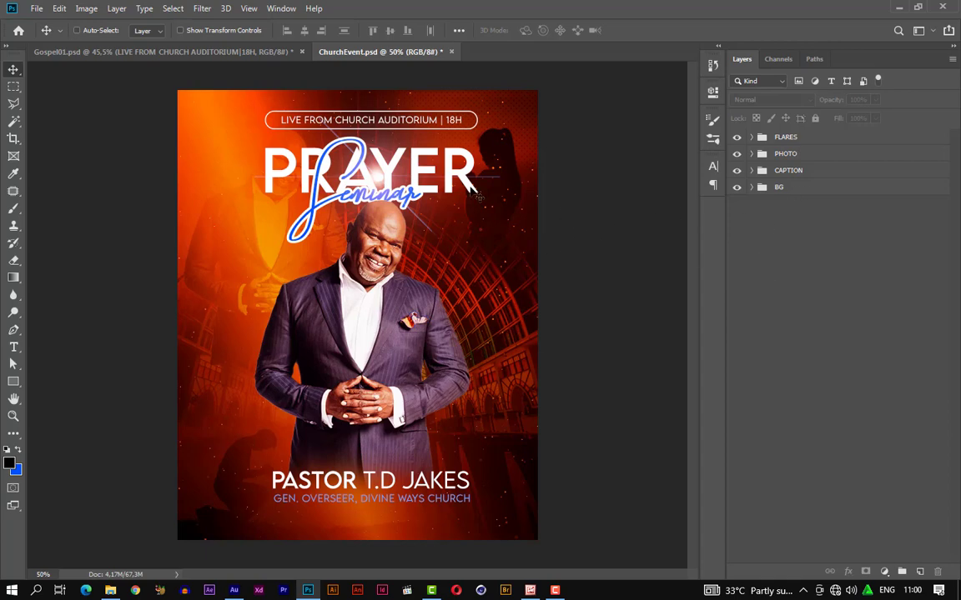
pyautogui.scroll(3, 417, 307)
pyautogui.scroll(-4, 409, 287)
pyautogui.scroll(2, 304, 225)
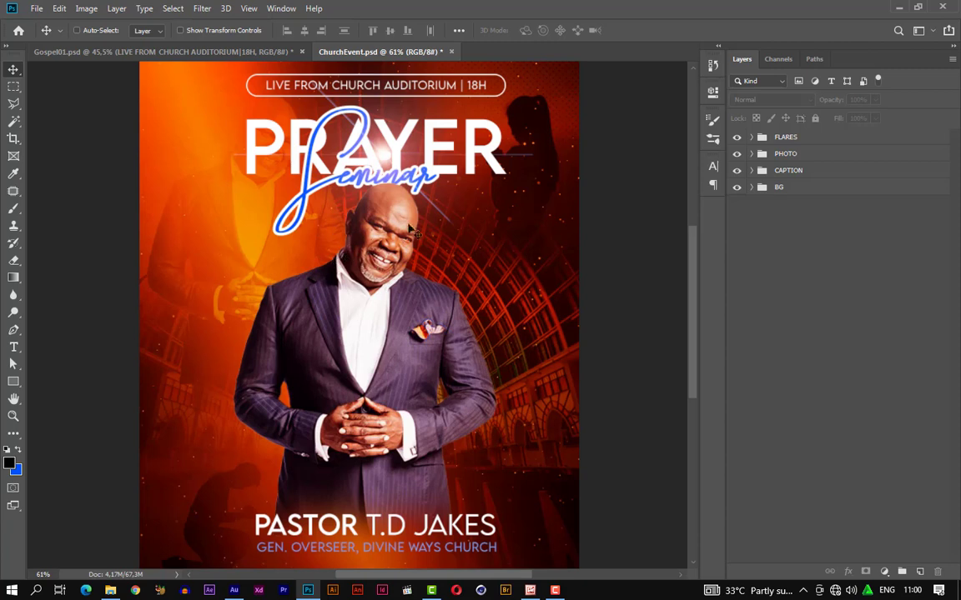
# Step: Add a new empty layer above the FLARES group and hide the FLARES, PHOTO, CAPTION and BG groups
pyautogui.click(798, 138)
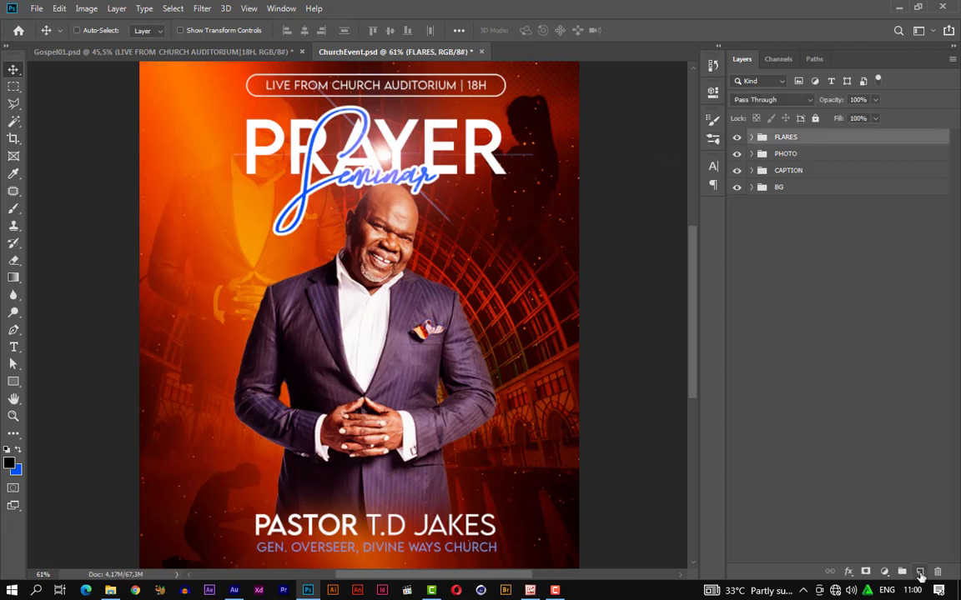
pyautogui.click(920, 572)
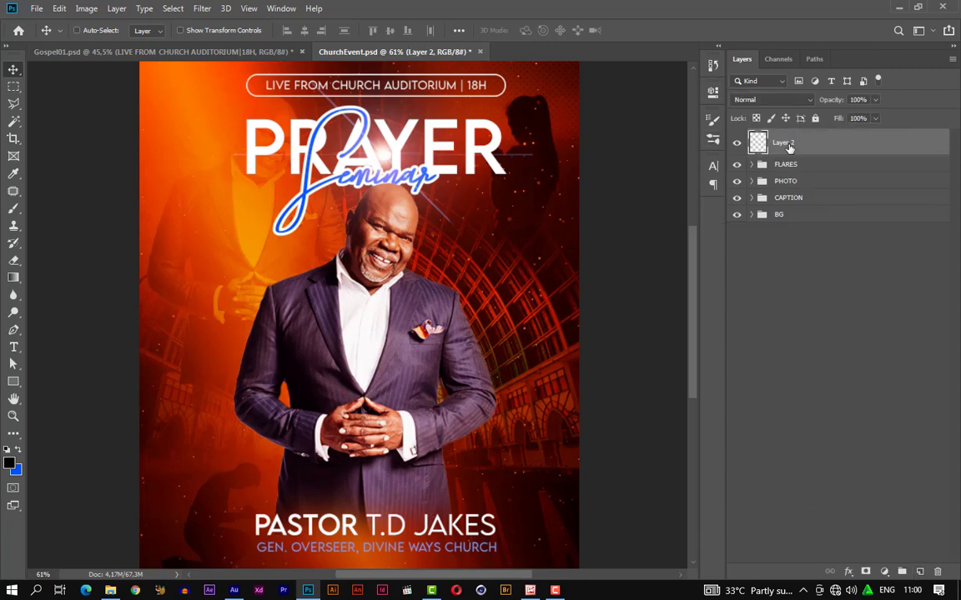
pyautogui.scroll(-1, 420, 144)
pyautogui.keyDown('alt'); pyautogui.scroll(-2, 420, 144); pyautogui.keyUp('alt')
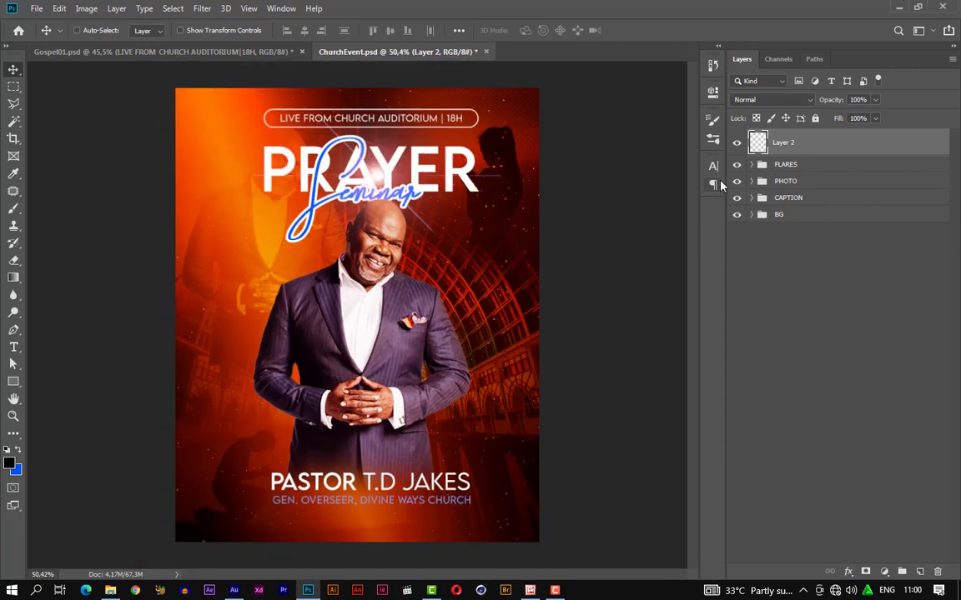
pyautogui.moveTo(737, 171); pyautogui.dragTo(738, 222)
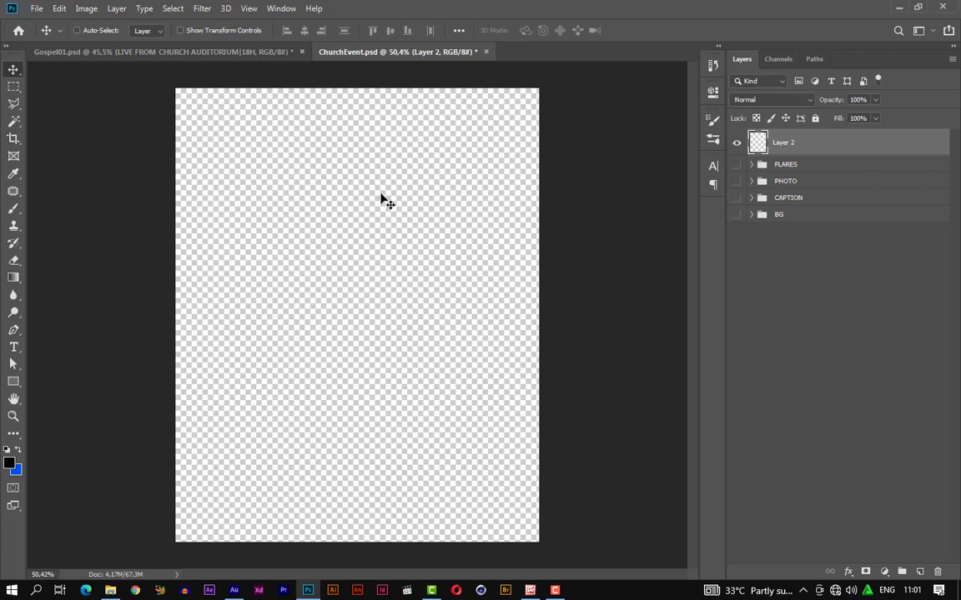
# Step: Paint a soft round glow near the canvas centre with two dabs of a 600 px brush in light orange (ffce6f)
pyautogui.click(10, 465)
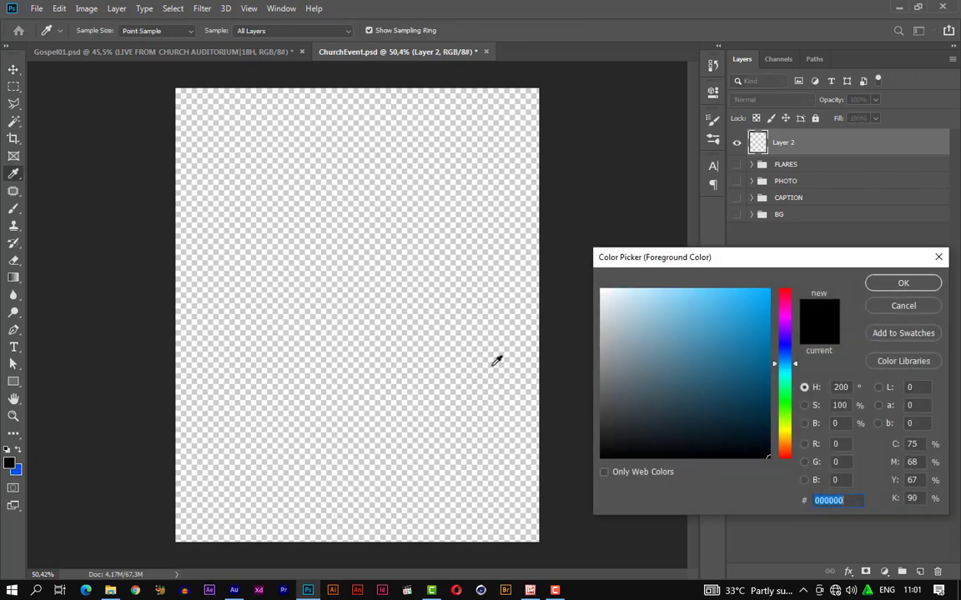
pyautogui.click(783, 440)
pyautogui.moveTo(743, 354)
pyautogui.mouseDown()
pyautogui.moveTo(675, 290)
pyautogui.moveTo(696, 288)
pyautogui.mouseUp()
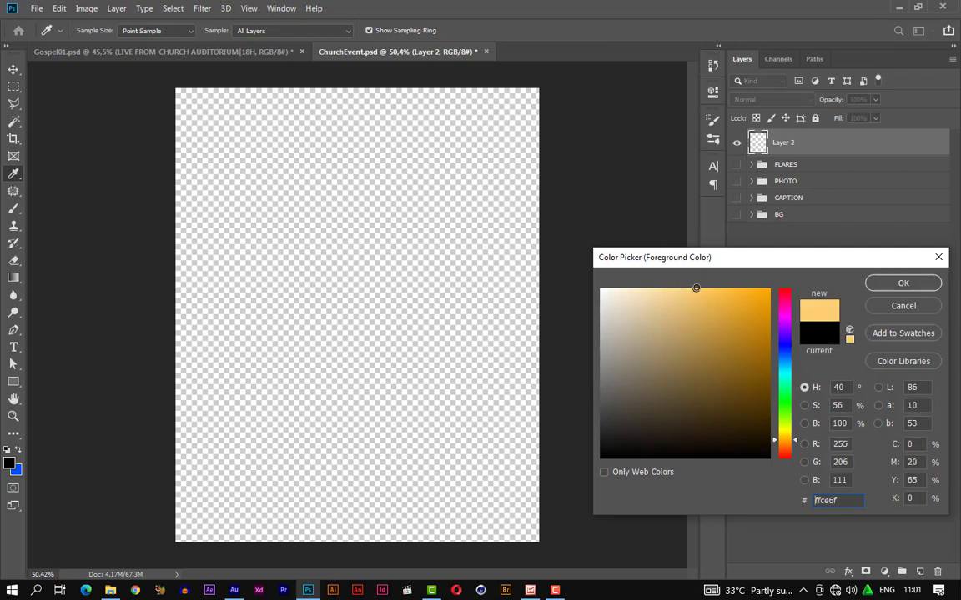
pyautogui.click(886, 283)
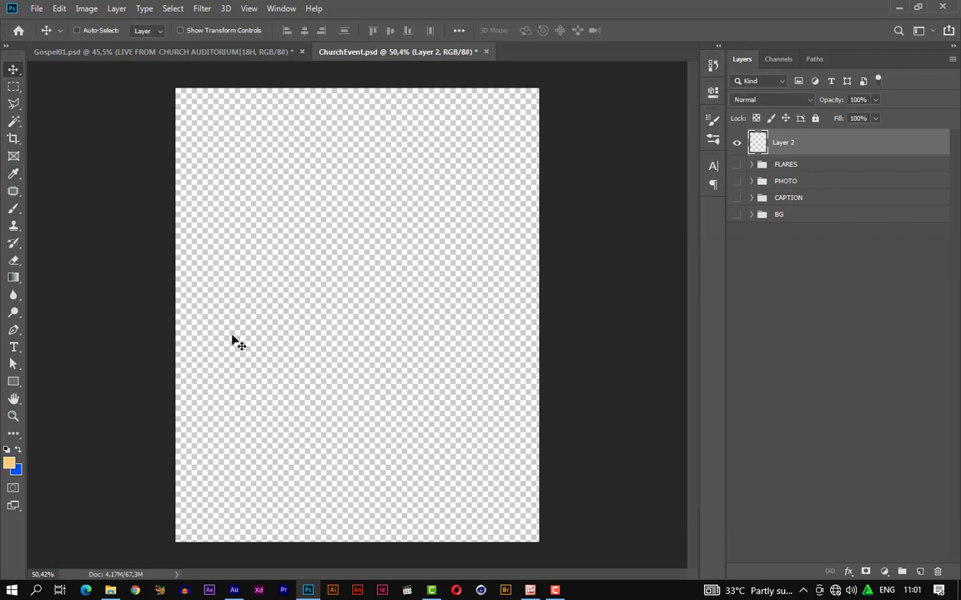
pyautogui.press('b')
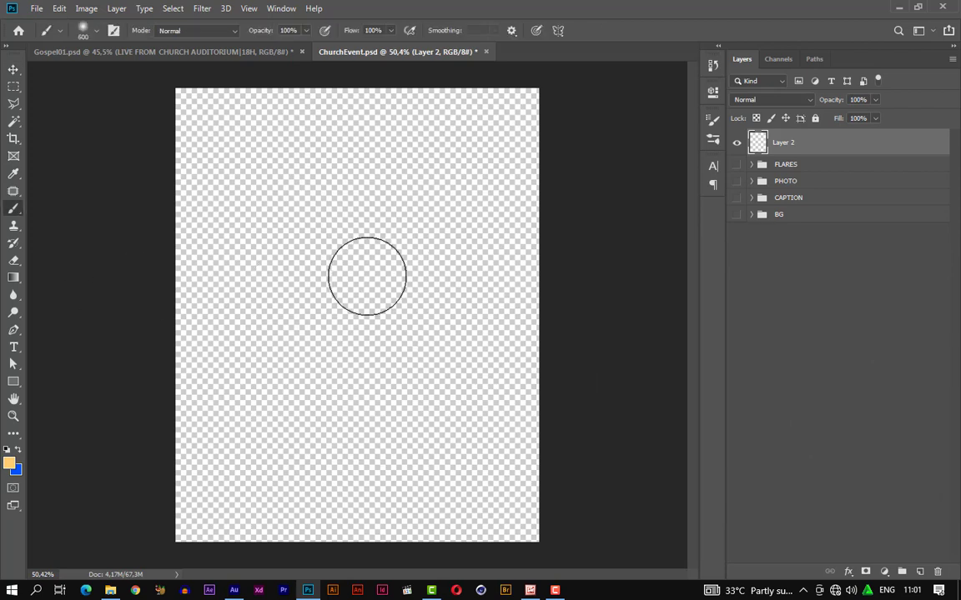
pyautogui.press(']')
pyautogui.press(']')
pyautogui.press(']')
pyautogui.press(']')
pyautogui.click(356, 275)
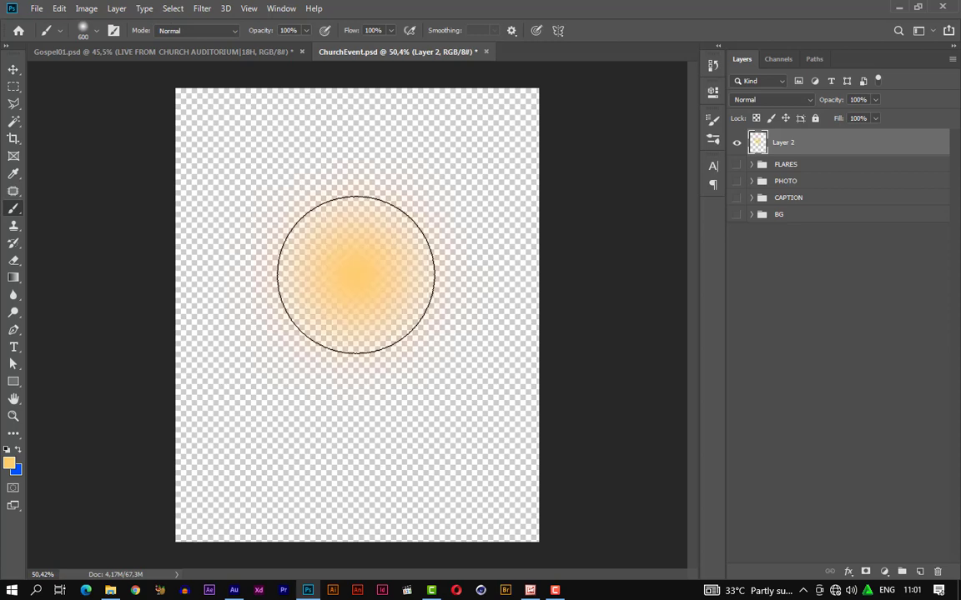
pyautogui.click(355, 275)
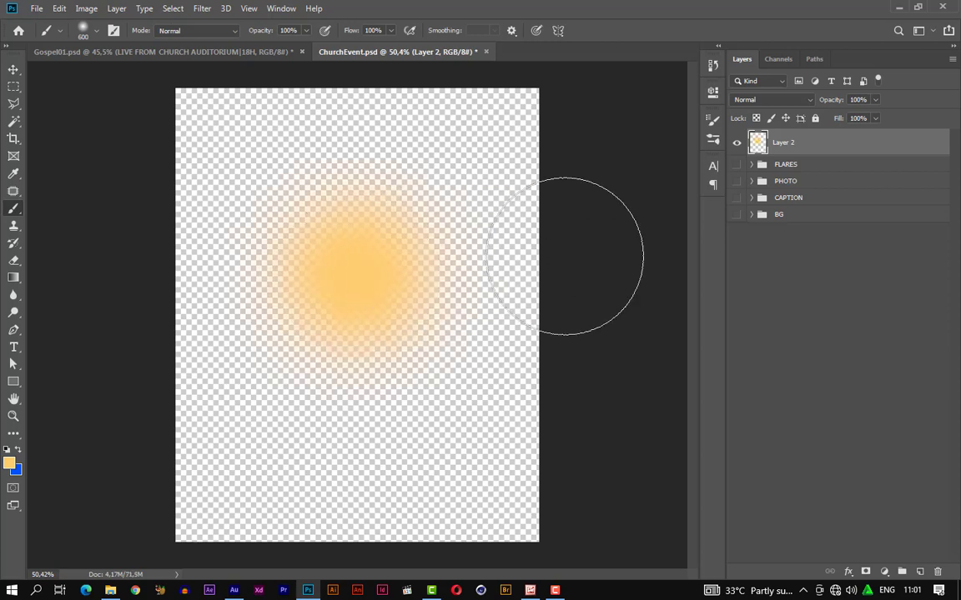
# Step: Add a white (ffffff) core at the centre of the orange glow with one dab of a 200 px soft brush
pyautogui.click(9, 464)
pyautogui.write('ffffff')
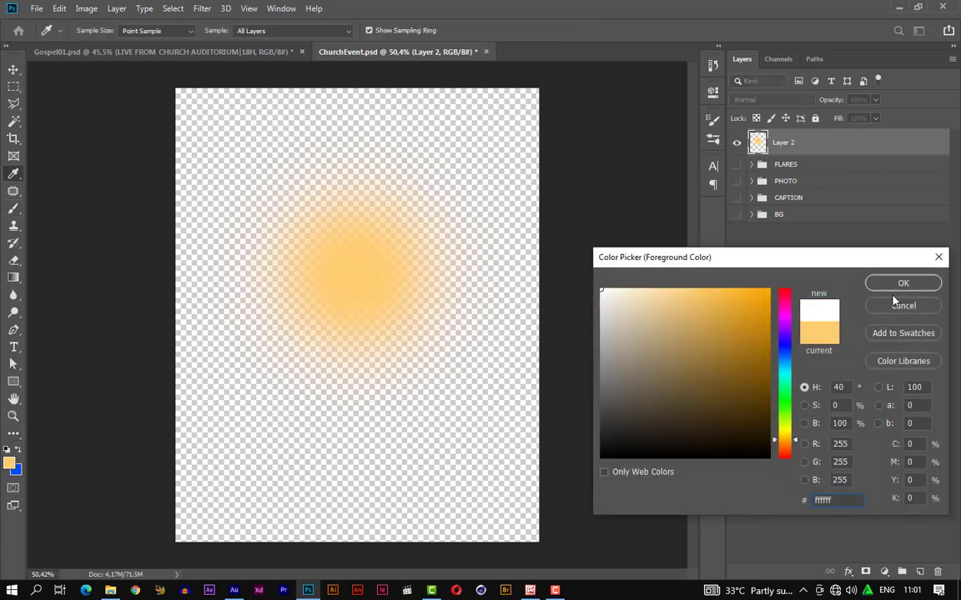
pyautogui.click(903, 282)
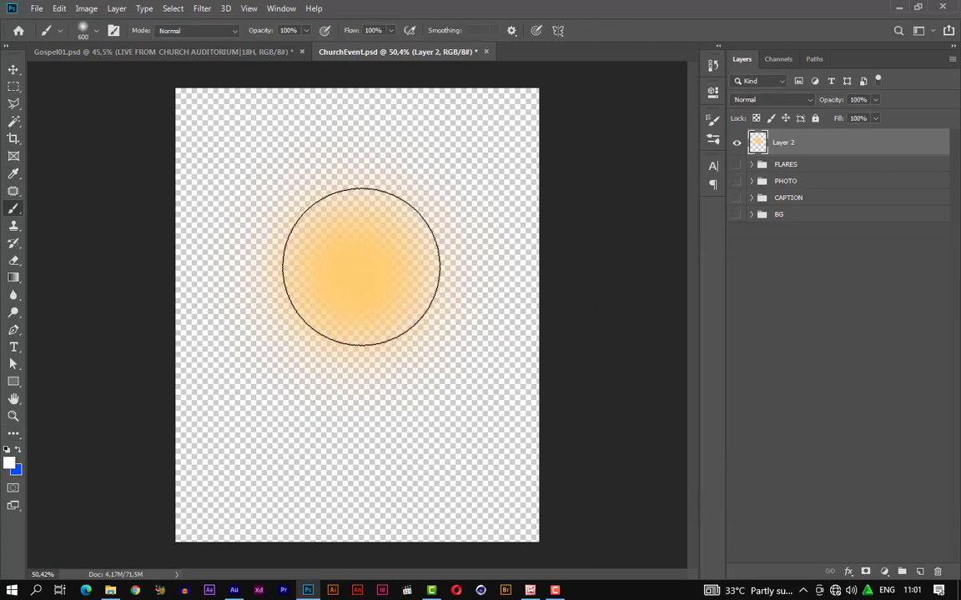
pyautogui.press('[')
pyautogui.press('[')
pyautogui.press('[')
pyautogui.press('[')
pyautogui.press('[')
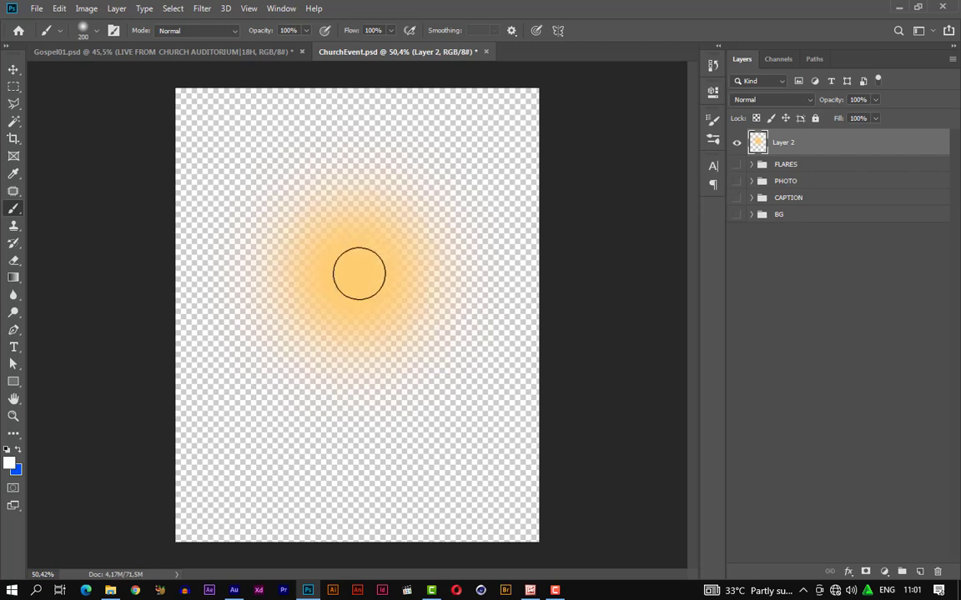
pyautogui.click(359, 274)
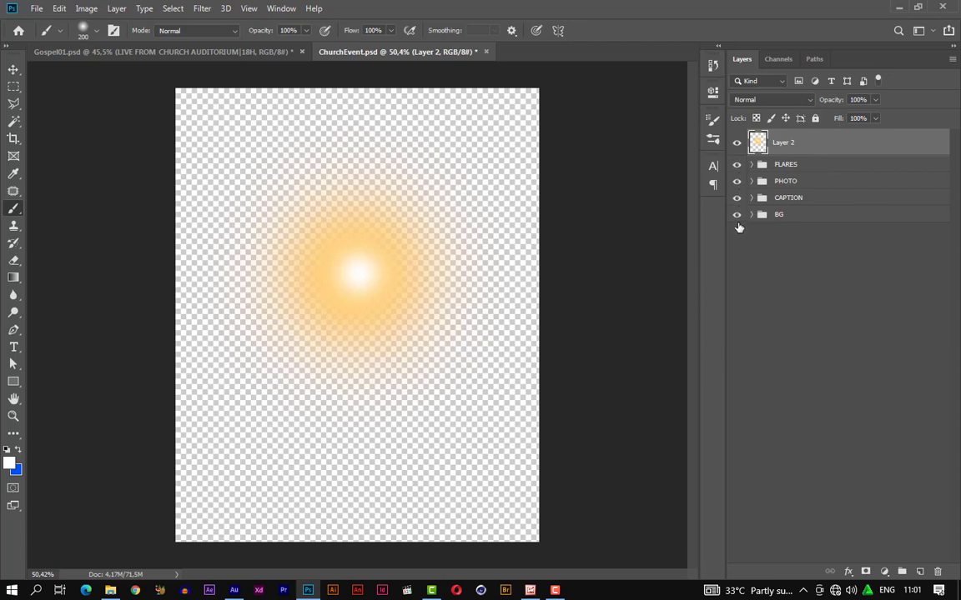
# Step: Show the FLARES, PHOTO, CAPTION and BG groups again and set the glow layer's blend mode to Screen
pyautogui.moveTo(736, 164); pyautogui.dragTo(736, 214)
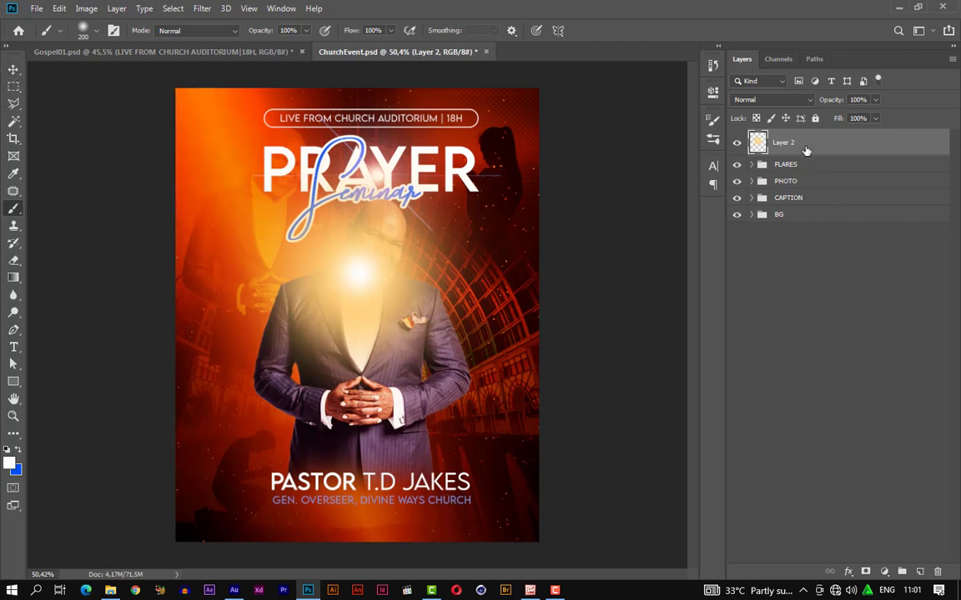
pyautogui.click(805, 101)
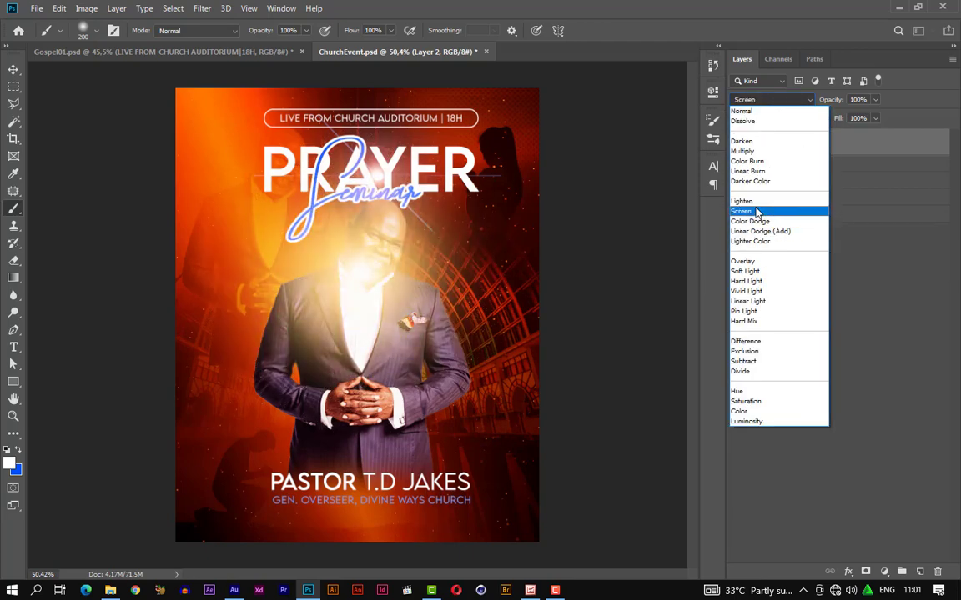
pyautogui.click(757, 213)
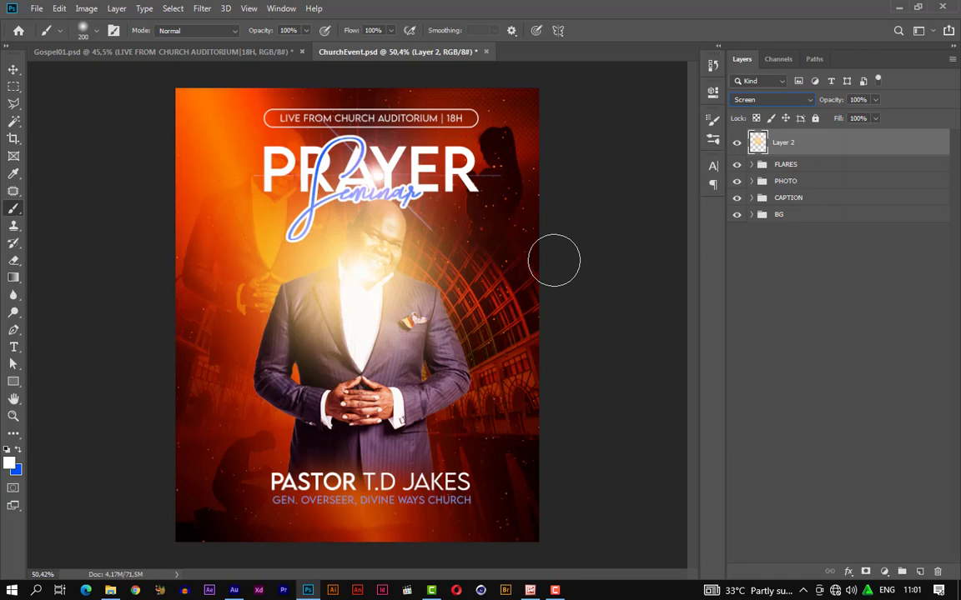
# Step: Scale the glow to about 43% and place it beside the preacher's jaw, just above his shoulder
pyautogui.hotkey('ctrl', 't')
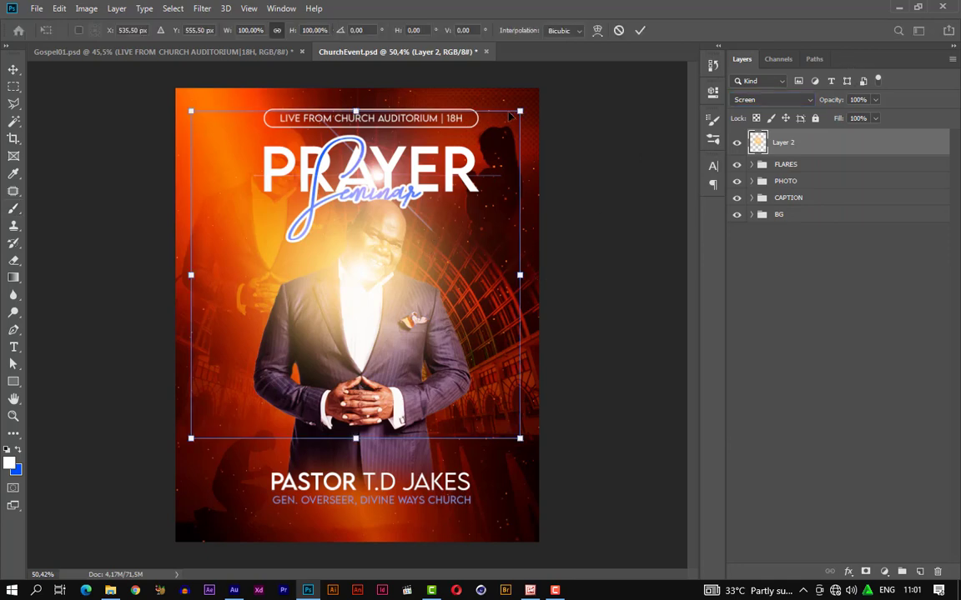
pyautogui.moveTo(520, 109); pyautogui.dragTo(357, 272)
pyautogui.moveTo(260, 381); pyautogui.dragTo(325, 271)
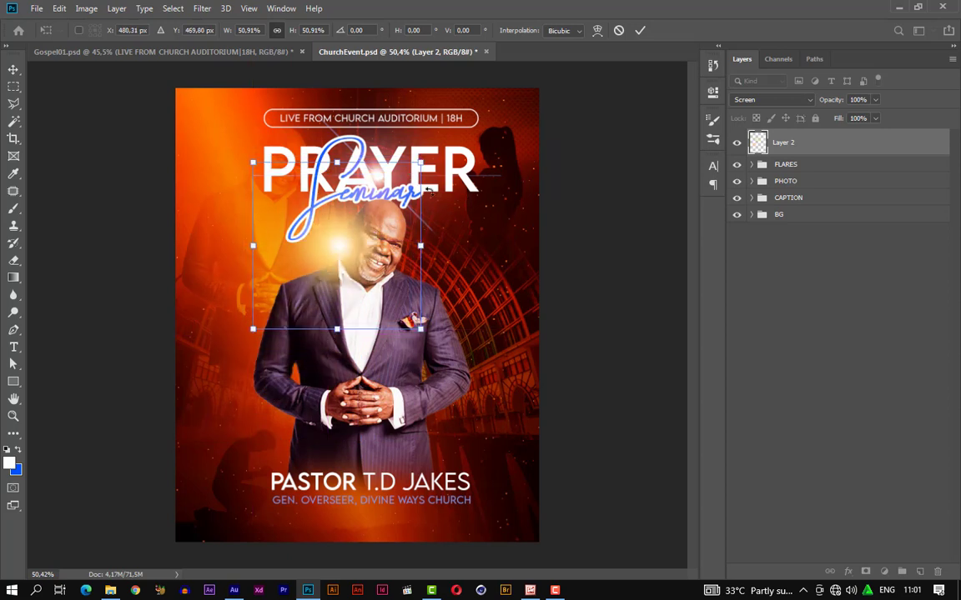
pyautogui.moveTo(421, 160); pyautogui.dragTo(394, 189)
pyautogui.moveTo(326, 255); pyautogui.dragTo(334, 252)
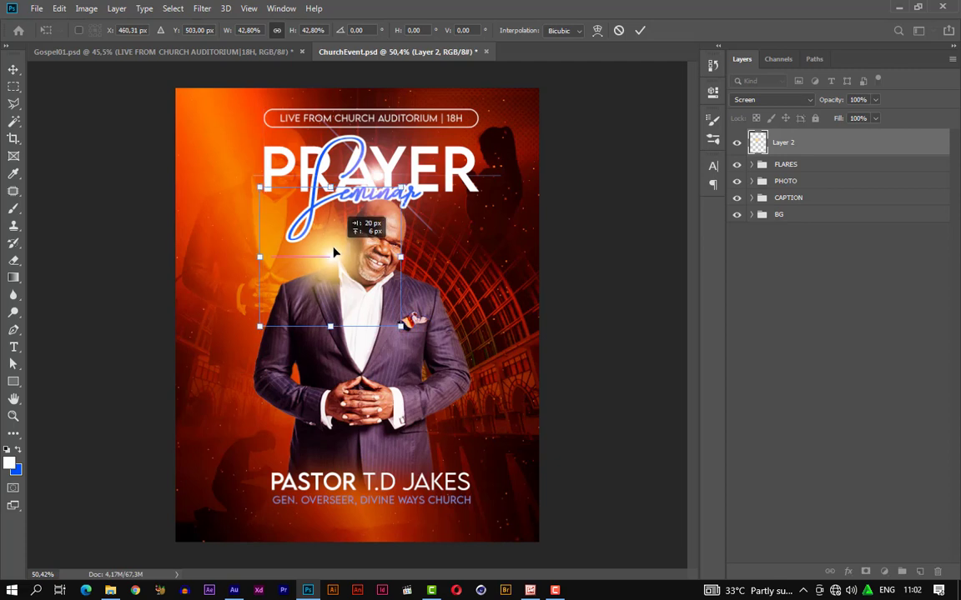
pyautogui.click(640, 31)
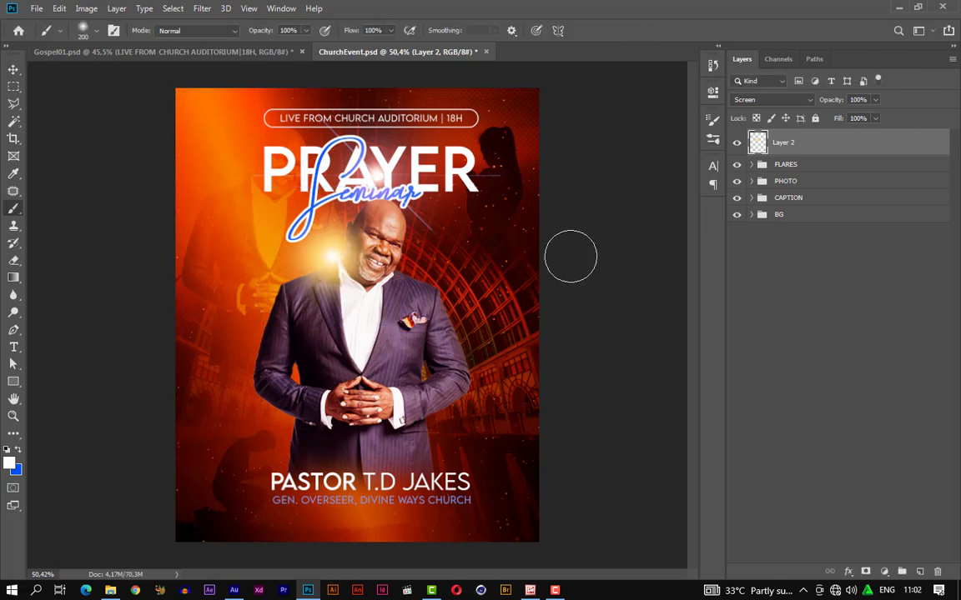
pyautogui.click(13, 69)
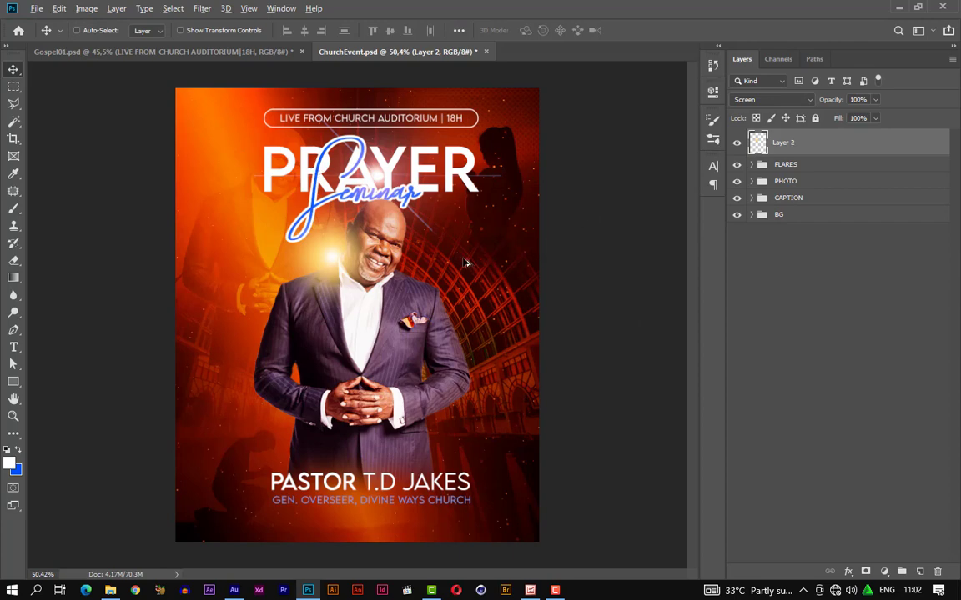
pyautogui.scroll(-2, 463, 261)
pyautogui.scroll(3, 464, 263)
pyautogui.scroll(-2, 465, 263)
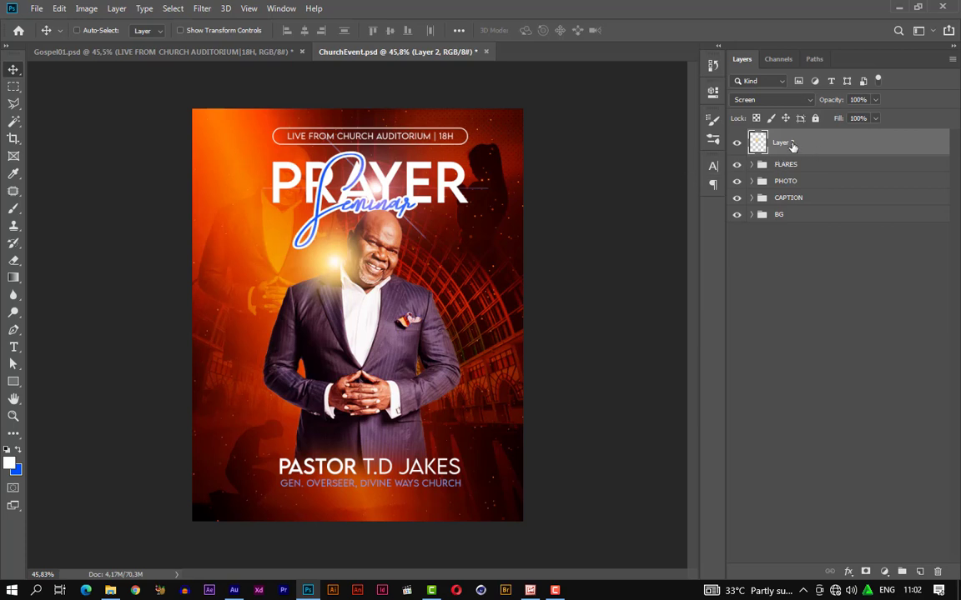
# Step: Add a new empty layer above the glow layer and set the foreground colour to dark red (7e0f00)
pyautogui.click(918, 572)
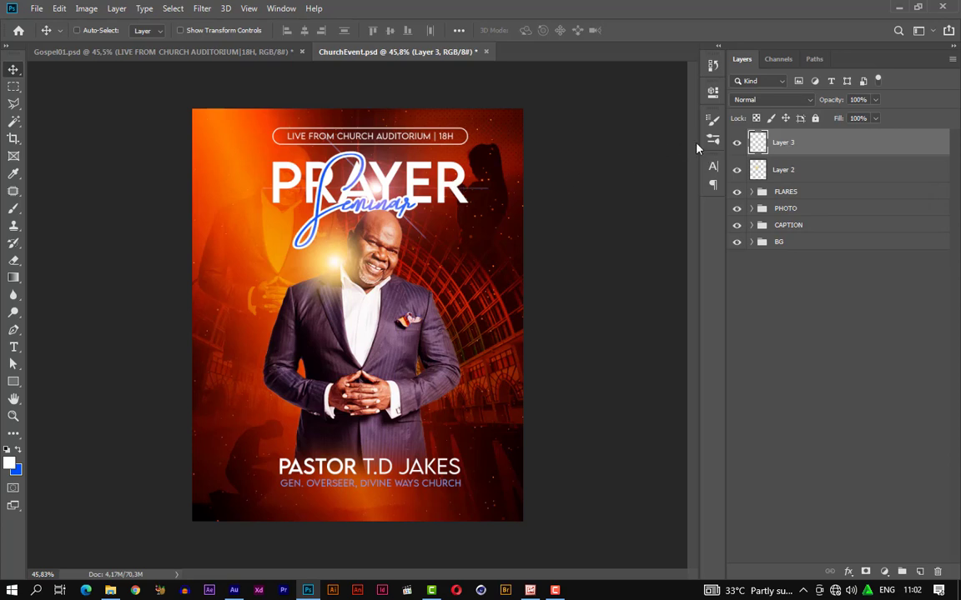
pyautogui.click(10, 467)
pyautogui.write('7e0f00')
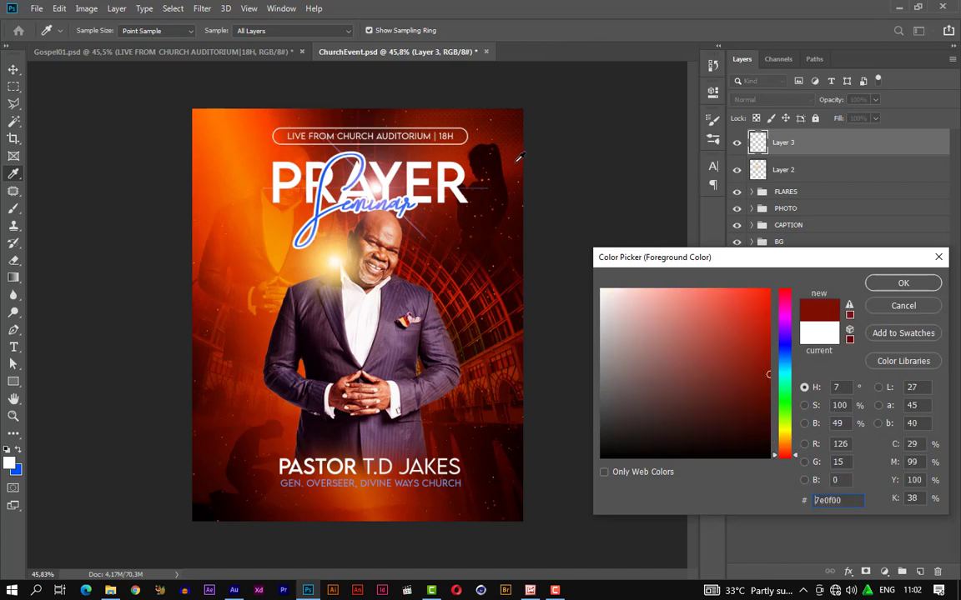
pyautogui.click(897, 286)
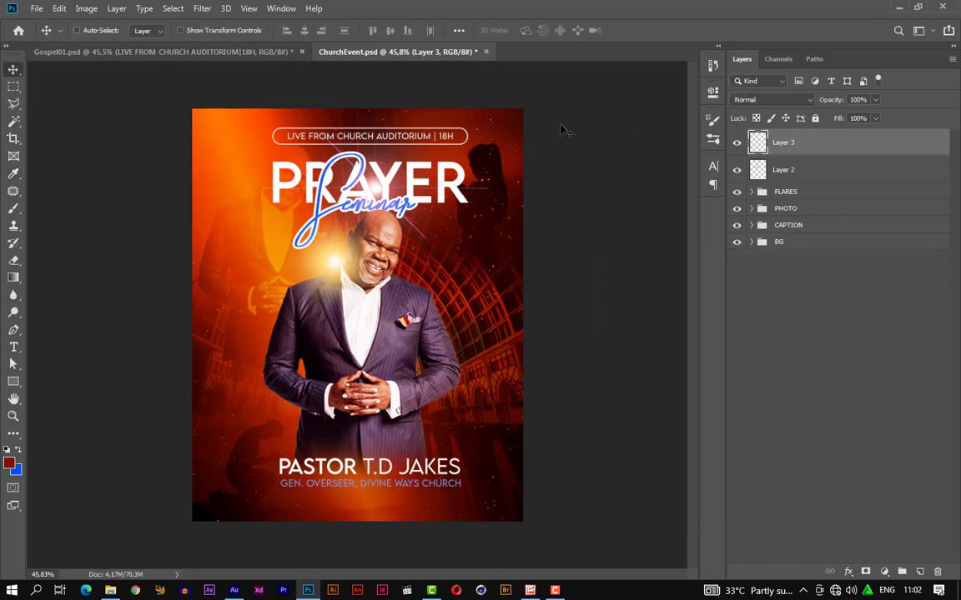
pyautogui.click(10, 466)
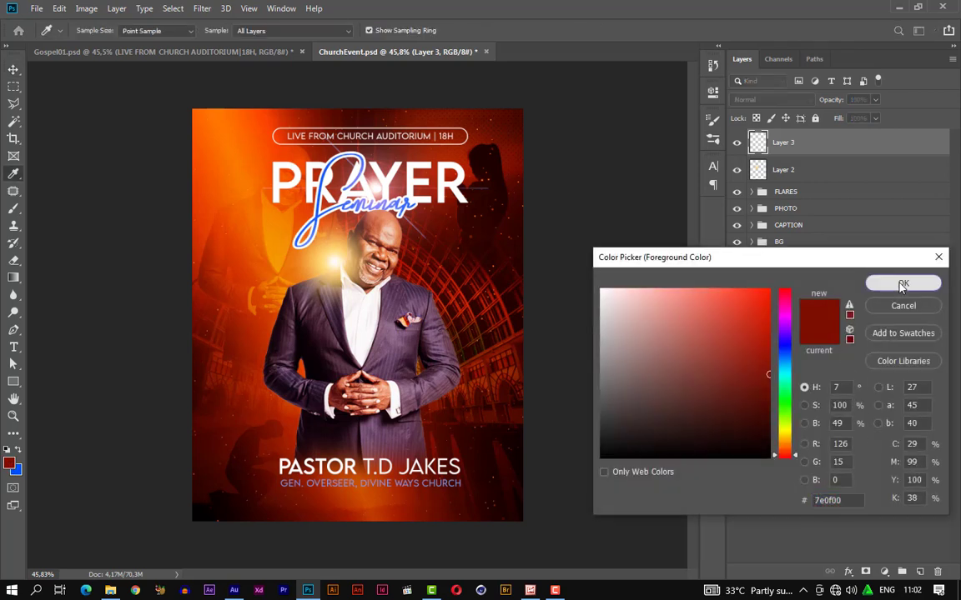
pyautogui.click(897, 308)
# Step: Hide everything below the new layer and paint soft dark red strokes along the canvas edges with the 200 px brush
pyautogui.click(737, 170)
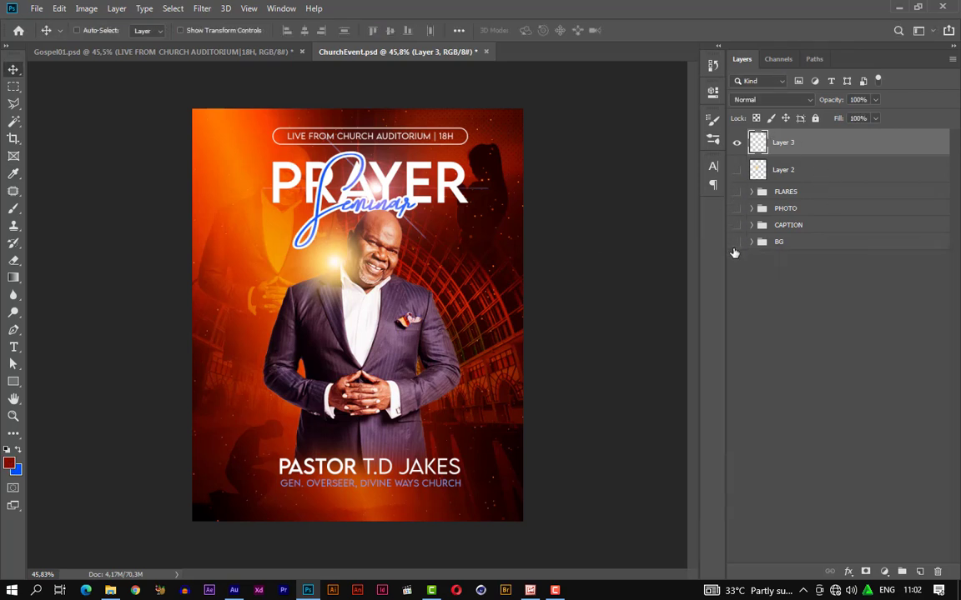
pyautogui.moveTo(736, 192); pyautogui.dragTo(736, 242)
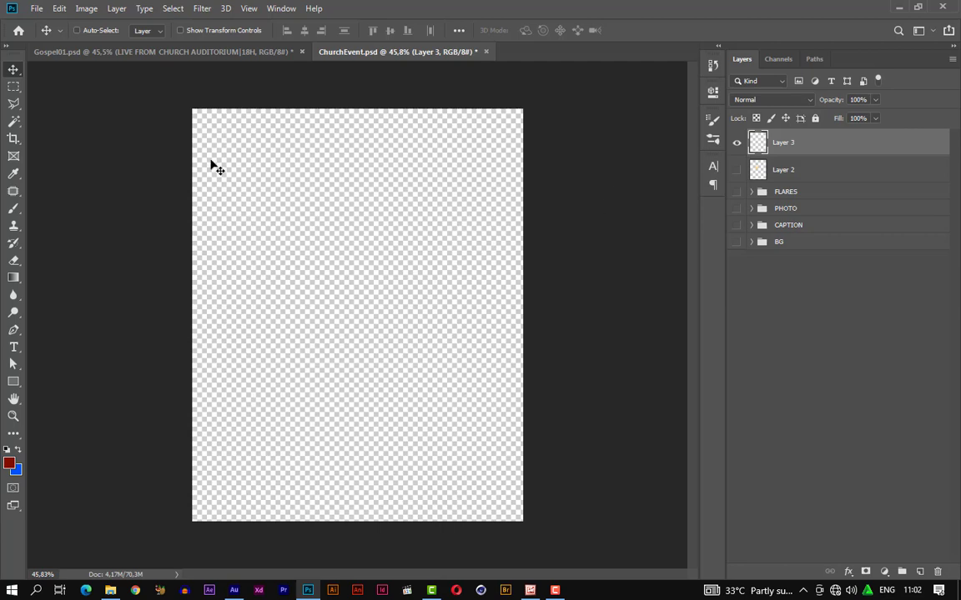
pyautogui.press('b')
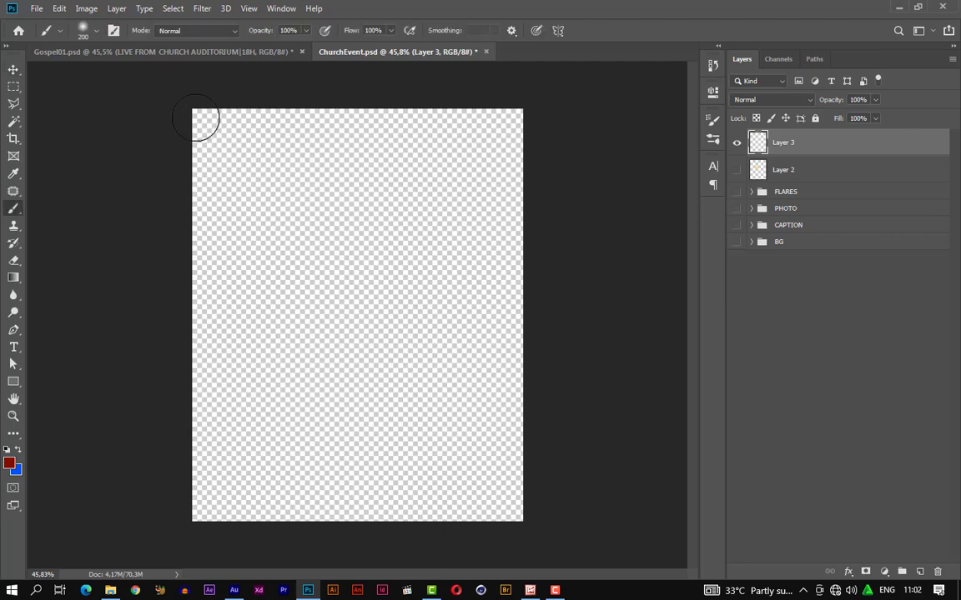
pyautogui.moveTo(203, 115)
pyautogui.mouseDown()
pyautogui.moveTo(213, 241)
pyautogui.moveTo(192, 206)
pyautogui.moveTo(190, 122)
pyautogui.moveTo(211, 232)
pyautogui.moveTo(209, 264)
pyautogui.mouseUp()
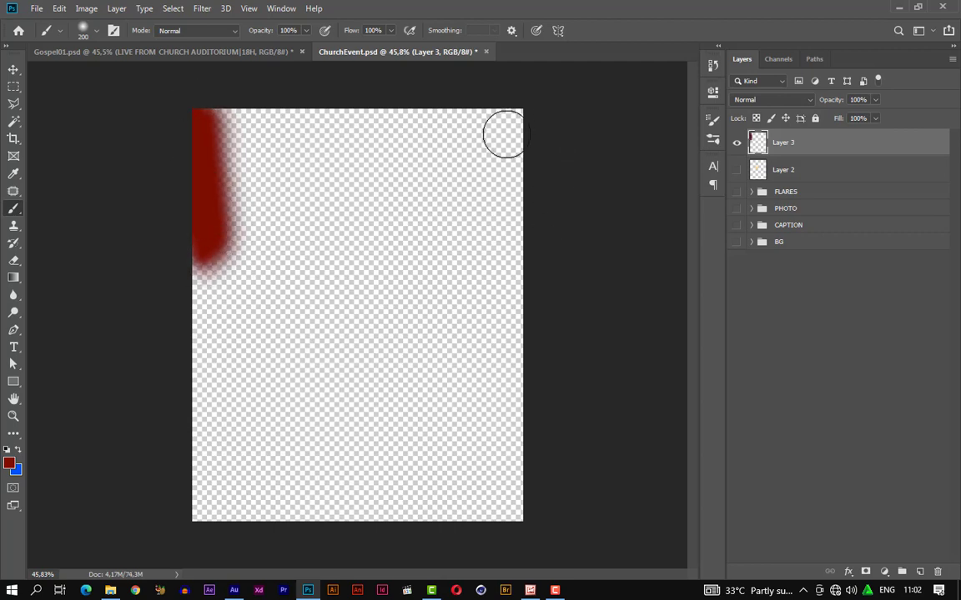
pyautogui.moveTo(506, 124)
pyautogui.mouseDown()
pyautogui.moveTo(497, 181)
pyautogui.moveTo(538, 436)
pyautogui.moveTo(521, 534)
pyautogui.moveTo(526, 266)
pyautogui.moveTo(507, 103)
pyautogui.mouseUp()
pyautogui.moveTo(343, 108); pyautogui.dragTo(413, 117)
pyautogui.moveTo(197, 382)
pyautogui.mouseDown()
pyautogui.moveTo(226, 503)
pyautogui.moveTo(212, 515)
pyautogui.moveTo(198, 449)
pyautogui.moveTo(193, 508)
pyautogui.moveTo(241, 524)
pyautogui.moveTo(476, 527)
pyautogui.moveTo(283, 521)
pyautogui.moveTo(122, 461)
pyautogui.mouseUp()
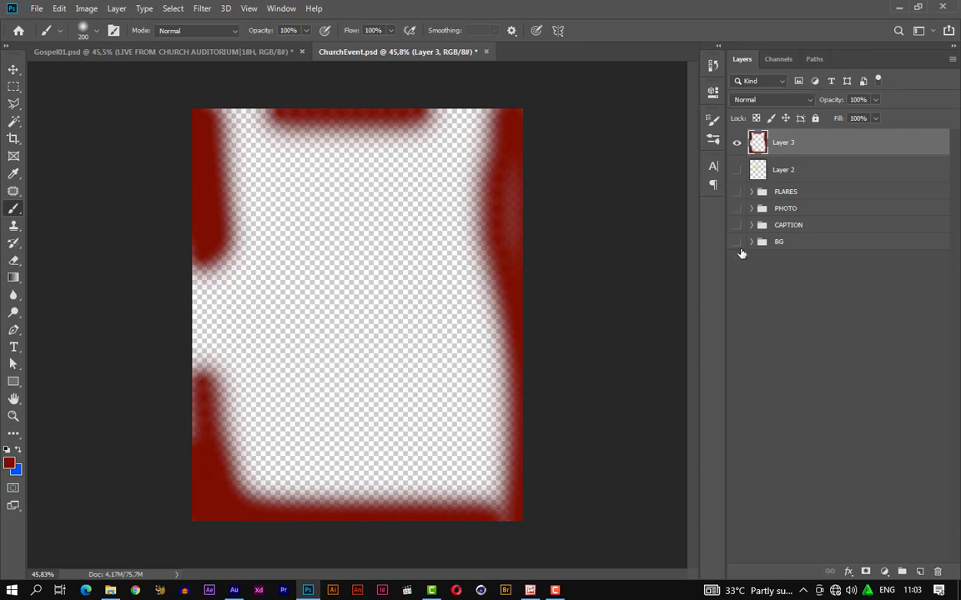
# Step: Show all hidden layers and groups again and set the red edge layer's blend mode to Color Dodge
pyautogui.moveTo(739, 244); pyautogui.dragTo(736, 169)
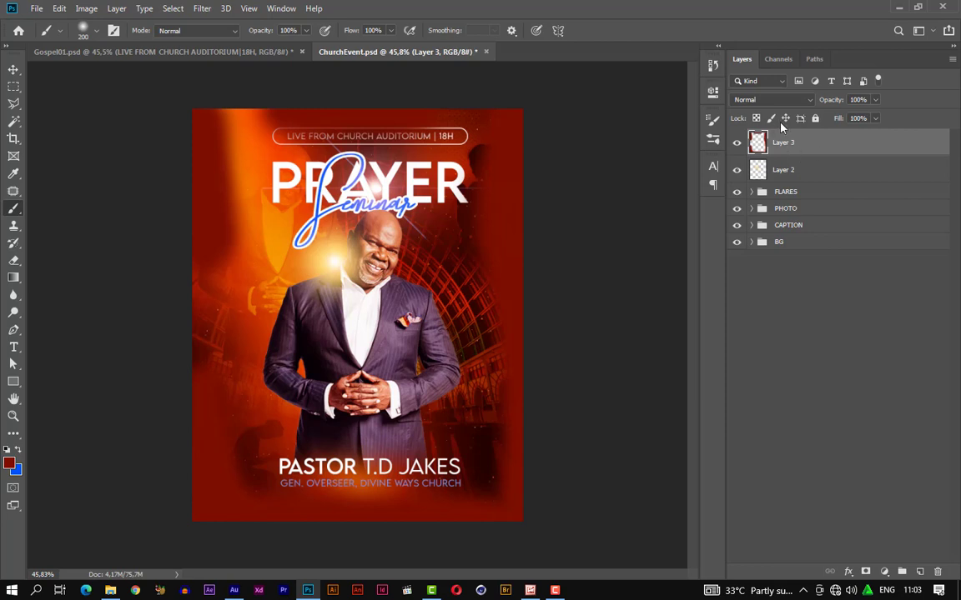
pyautogui.click(804, 101)
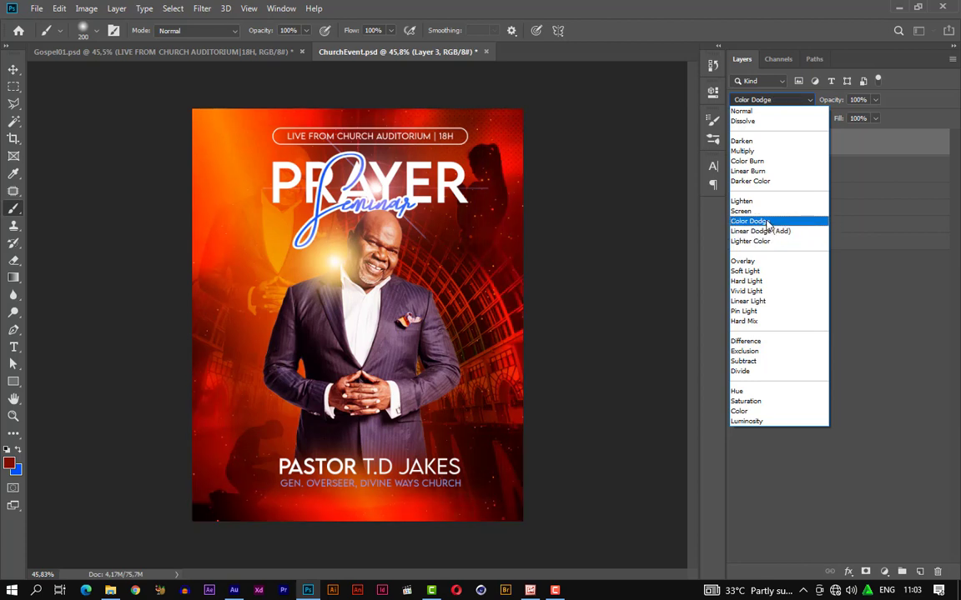
pyautogui.click(767, 221)
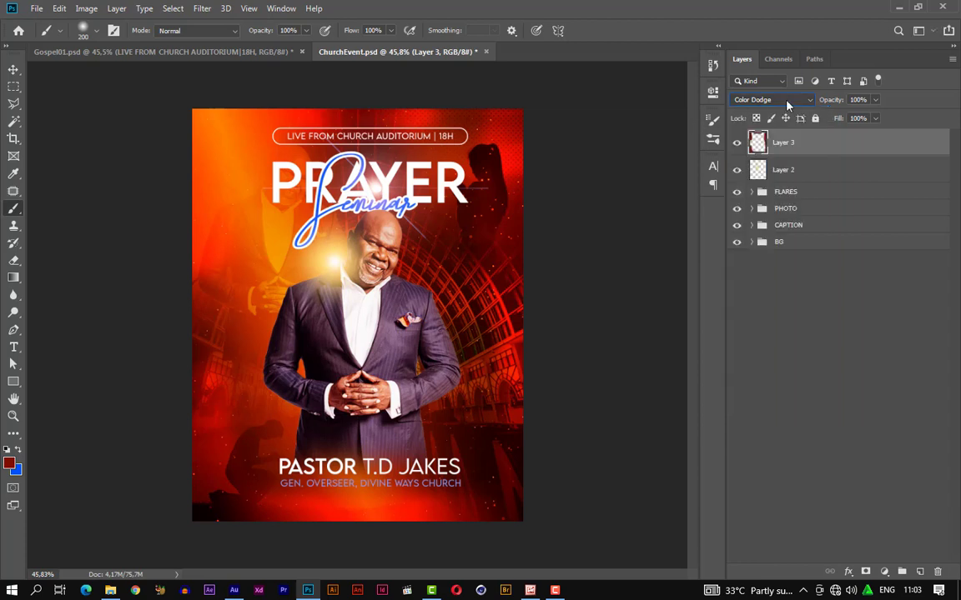
# Step: Group the red edge layer and the glow layer together
pyautogui.click(799, 169)
pyautogui.click(799, 143)
pyautogui.click(801, 169)
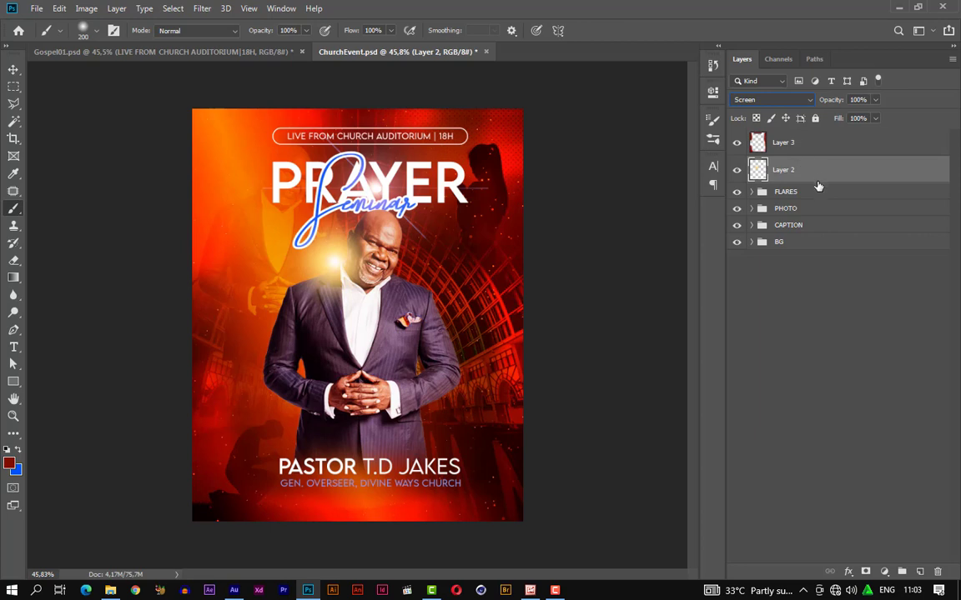
pyautogui.click(825, 139)
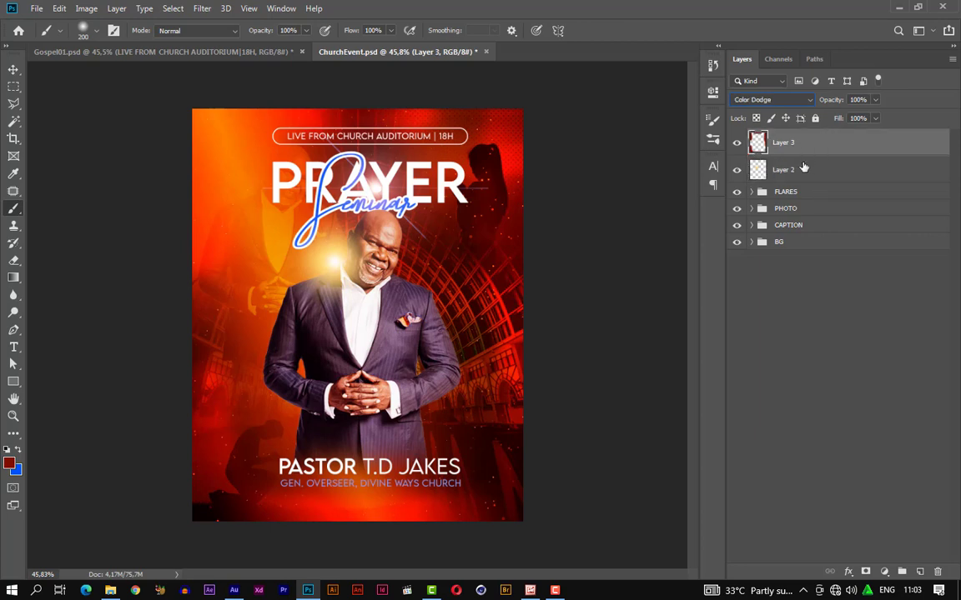
pyautogui.click(817, 173)
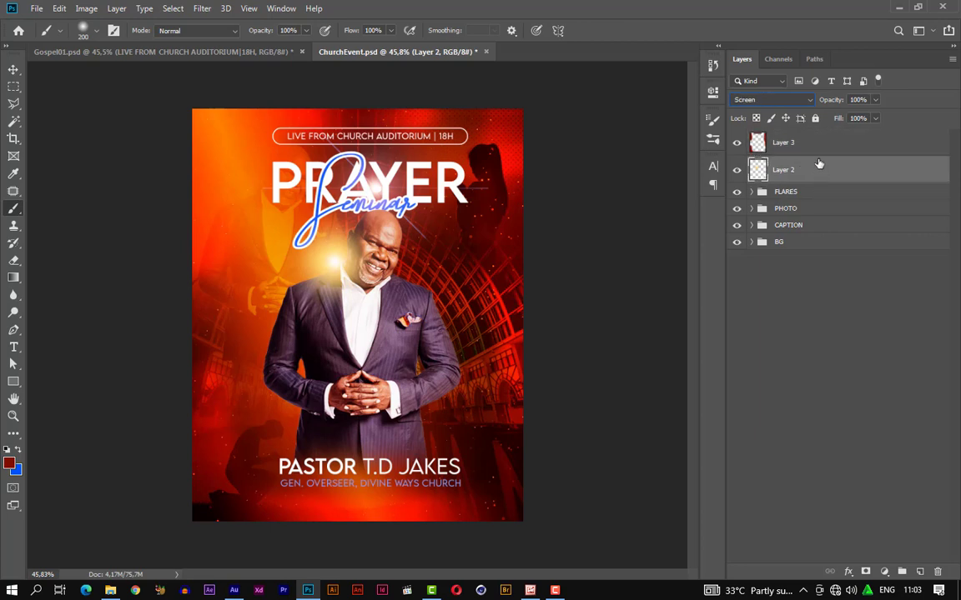
pyautogui.keyDown('shift'); pyautogui.click(818, 144); pyautogui.keyUp('shift')
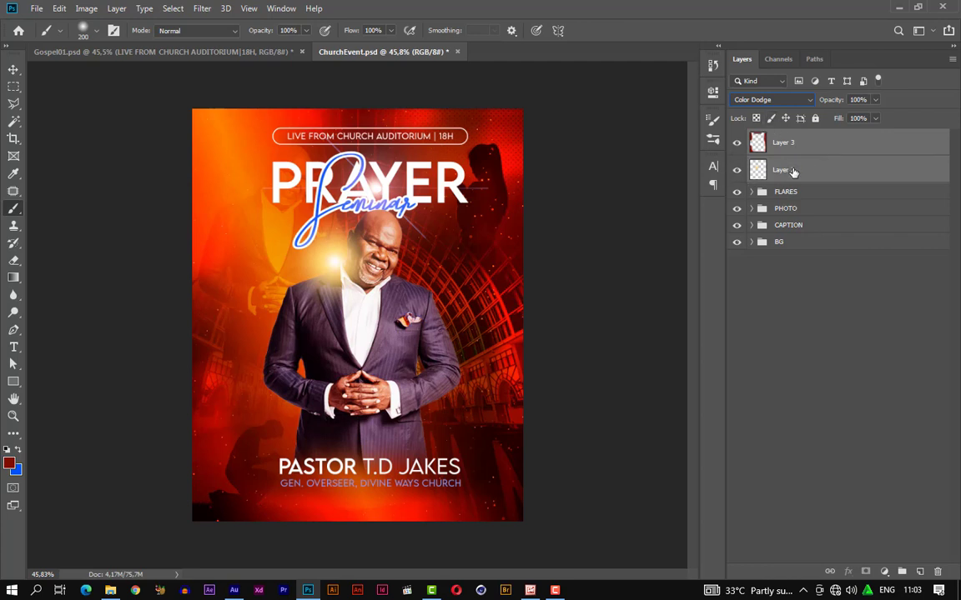
pyautogui.hotkey('ctrl', 'g')
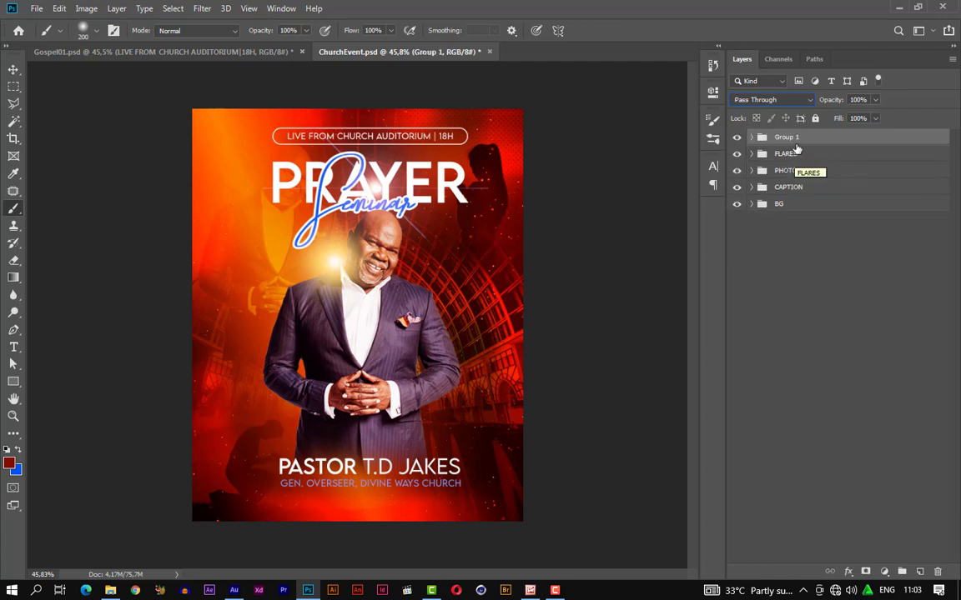
# Step: Rename the new group as ADHUSTMENTS
pyautogui.doubleClick(787, 138)
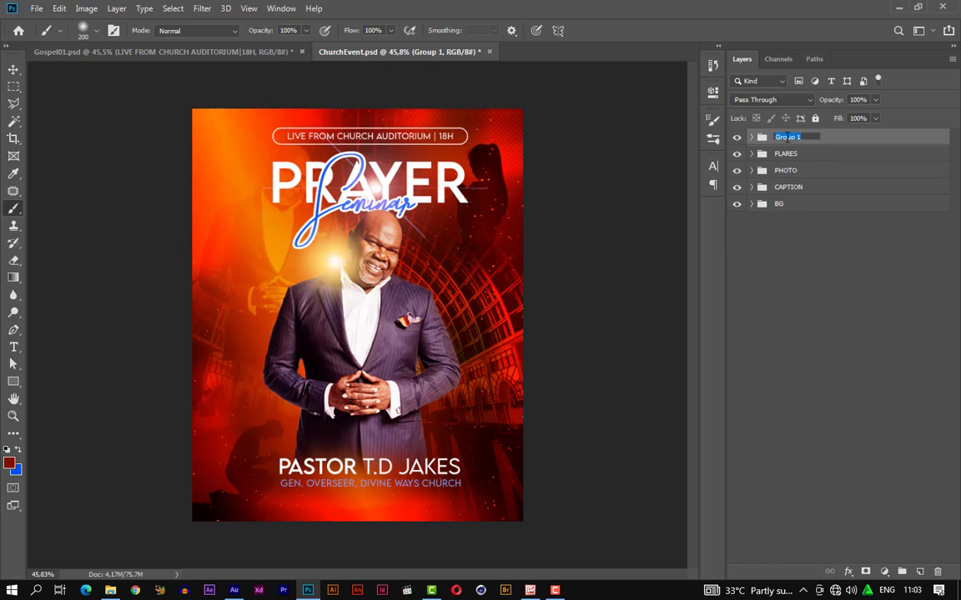
pyautogui.write('L')
pyautogui.write('DJUS')
pyautogui.write('TMENTS')
pyautogui.press('Return')
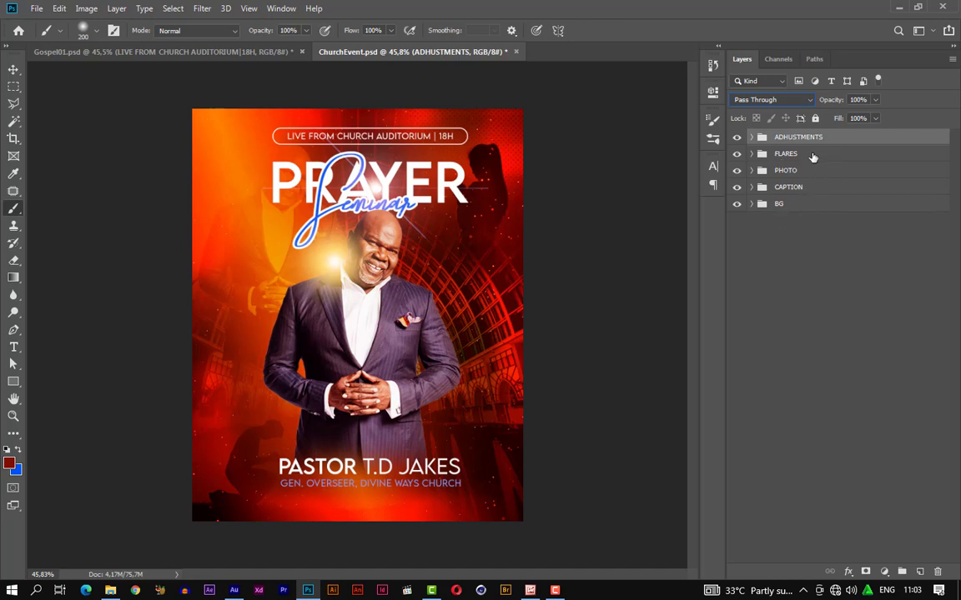
# Step: Stamp all visible groups into a new merged layer on top, then check it with the groups hidden and shown
pyautogui.keyDown('shift'); pyautogui.click(790, 207); pyautogui.keyUp('shift')
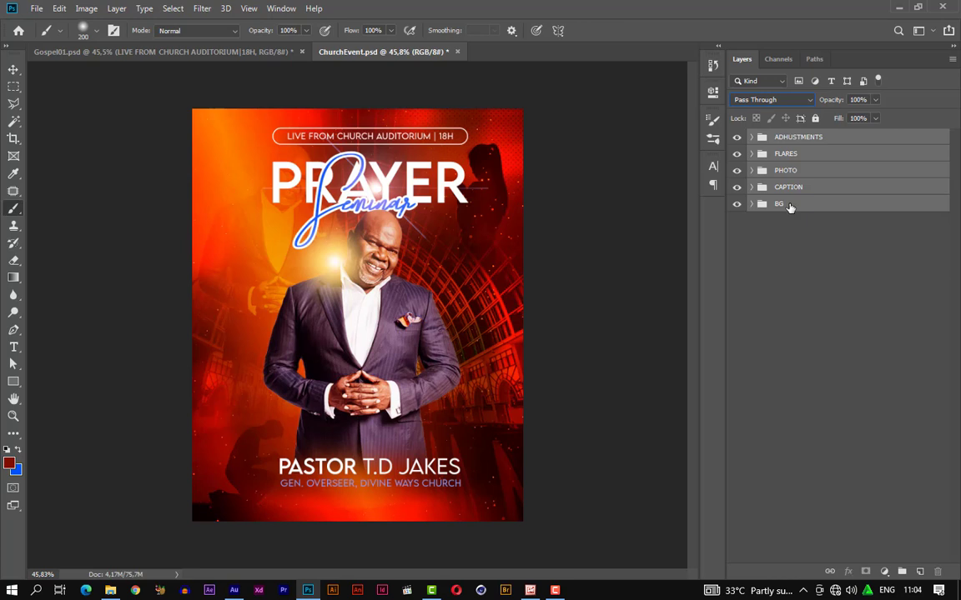
pyautogui.hotkey('ctrl', 'shift', 'alt', 'e')
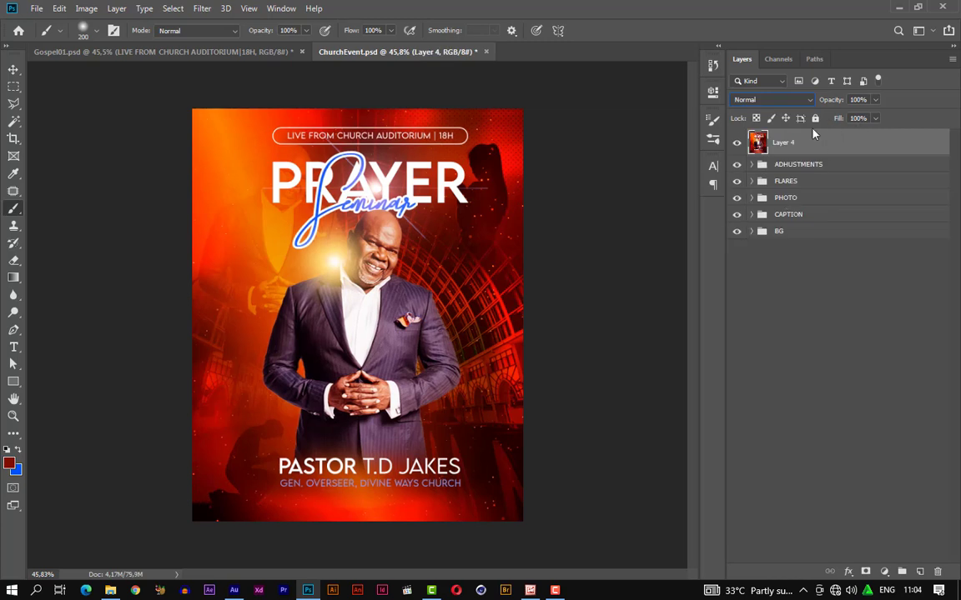
pyautogui.moveTo(736, 165); pyautogui.dragTo(736, 233)
pyautogui.moveTo(736, 164); pyautogui.dragTo(736, 231)
# Step: Convert the merged poster layer to a smart object
pyautogui.rightClick(803, 156)
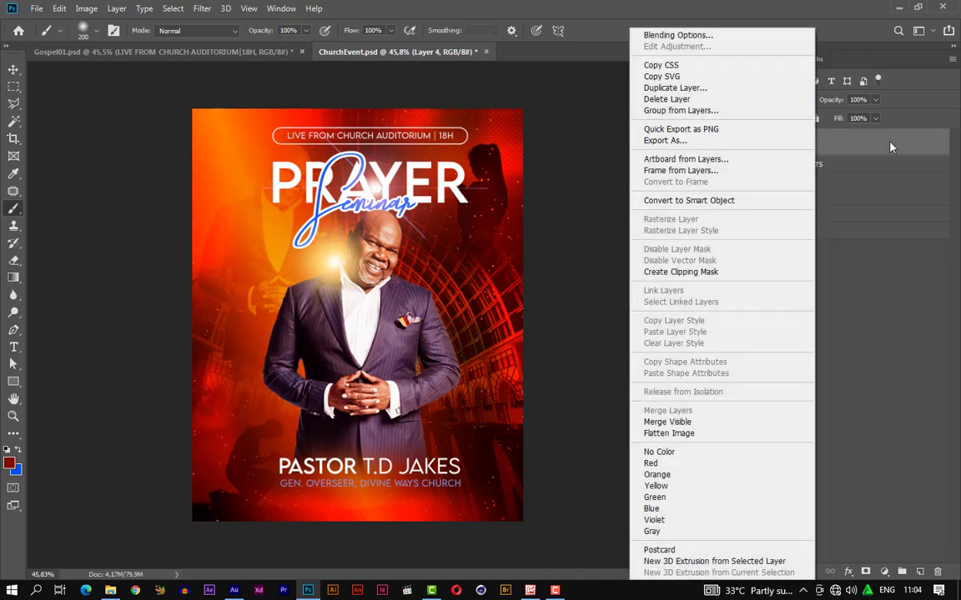
pyautogui.click(842, 146)
pyautogui.rightClick(842, 146)
pyautogui.click(867, 148)
pyautogui.rightClick(866, 148)
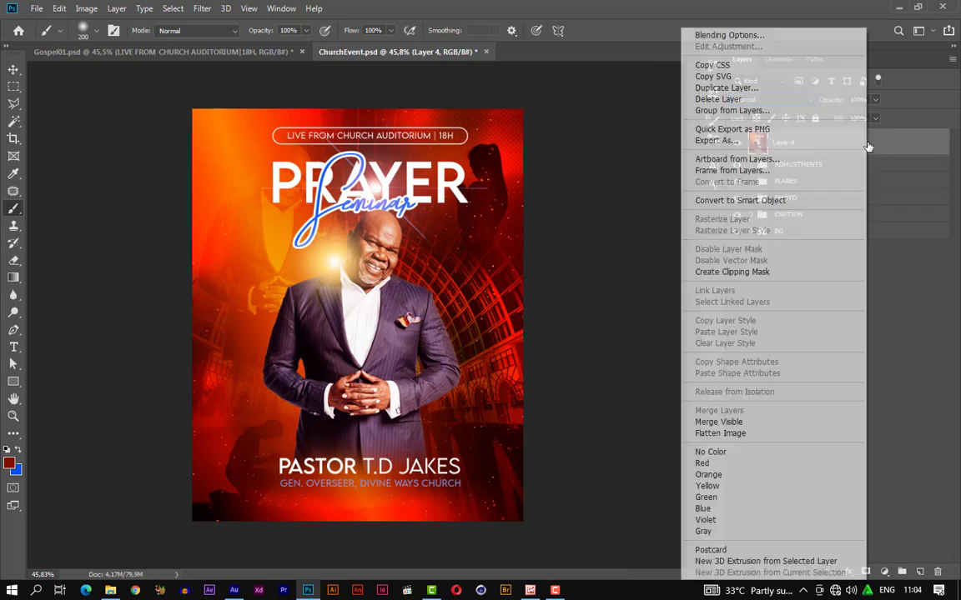
pyautogui.click(765, 200)
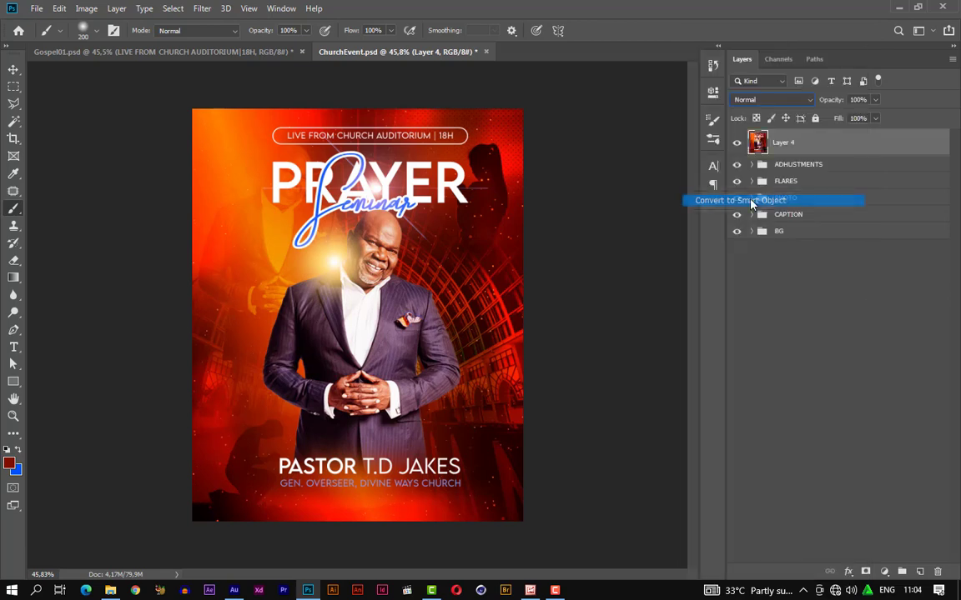
# Step: Start a Camera Raw filter on the merged poster smart object and set its contrast to +33
pyautogui.click(202, 8)
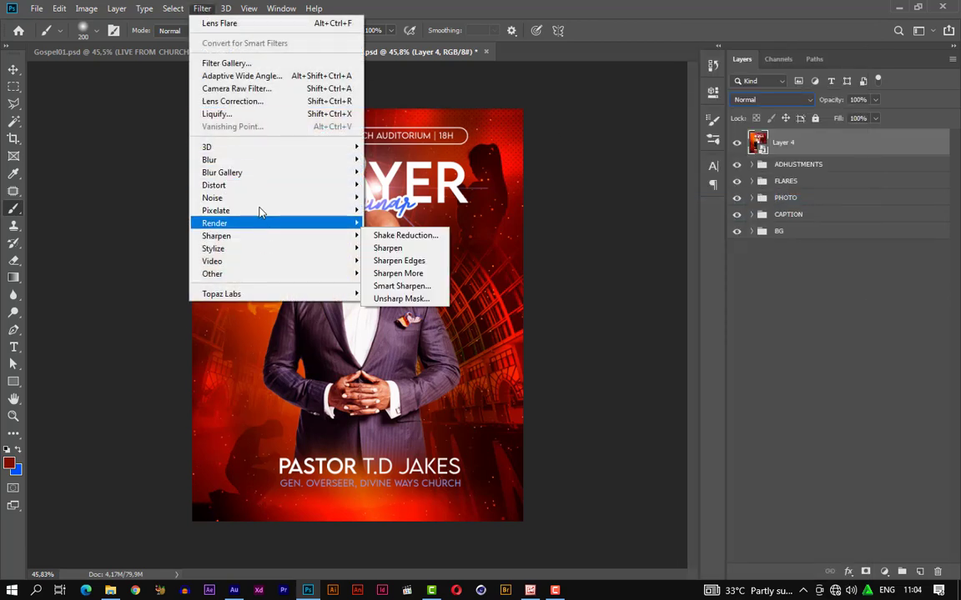
pyautogui.click(321, 89)
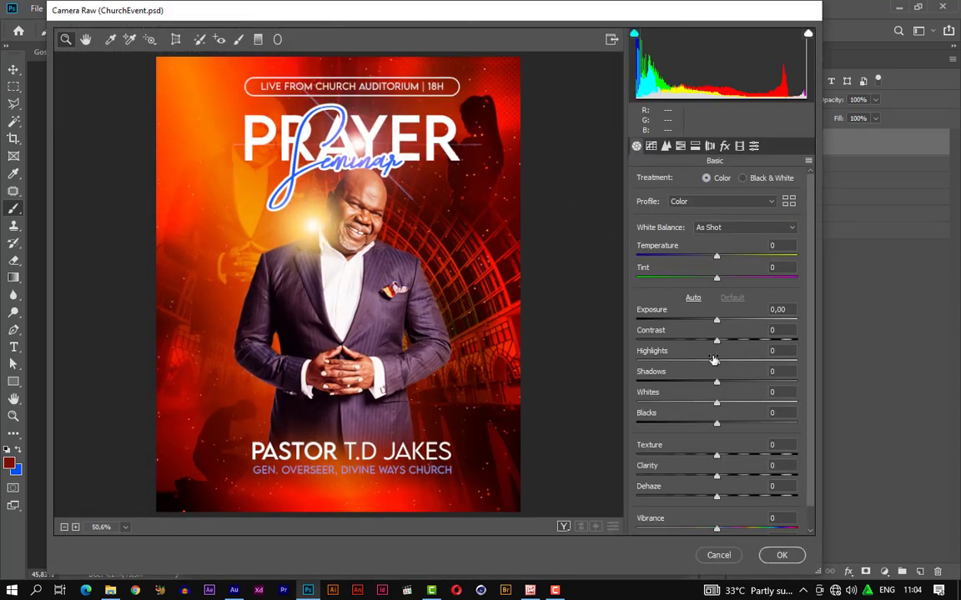
pyautogui.click(743, 341)
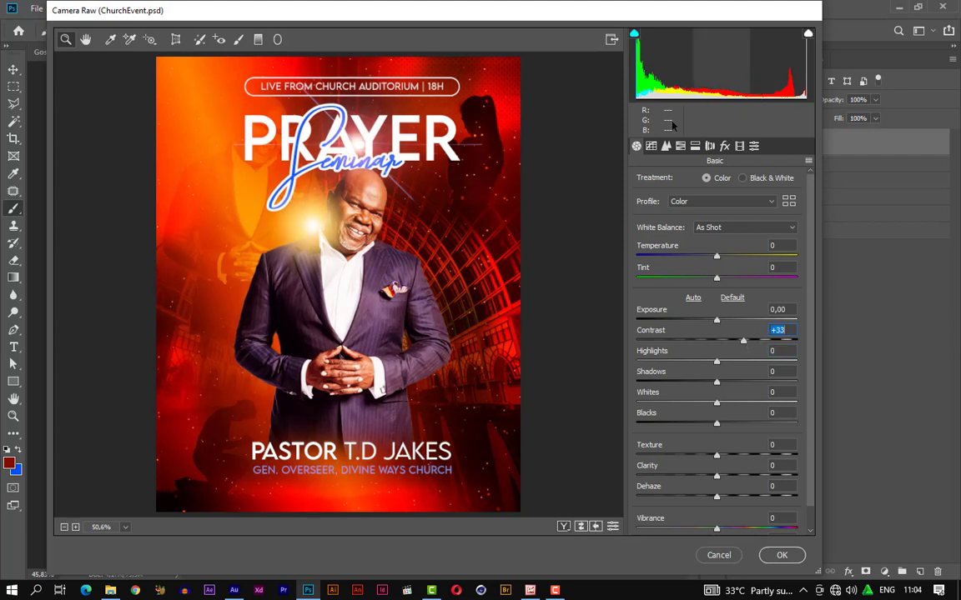
# Step: Set the Camera Raw sharpening amount to 23 and the luminance noise reduction to 30
pyautogui.click(668, 148)
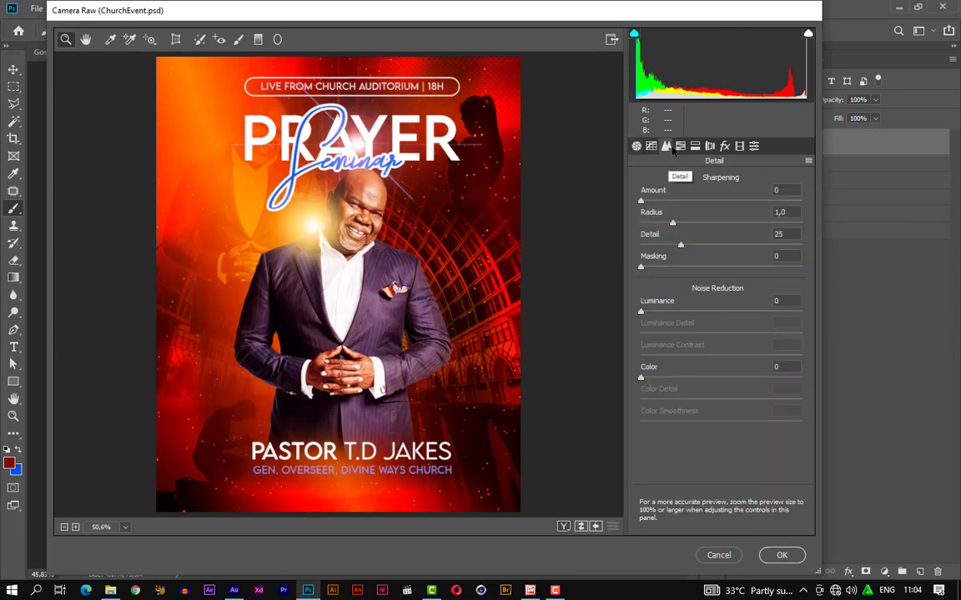
pyautogui.click(780, 190)
pyautogui.write('23')
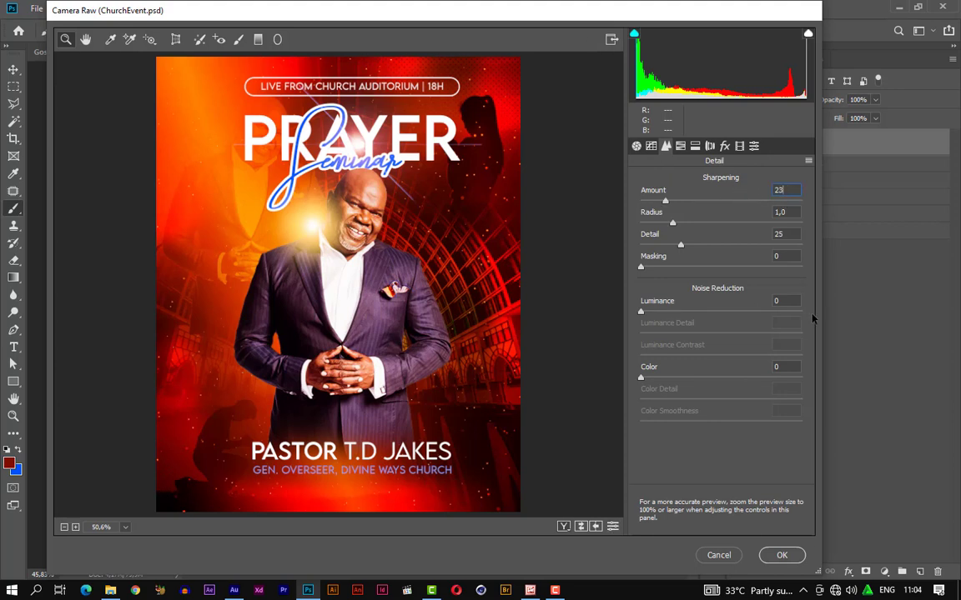
pyautogui.press('Tab')
pyautogui.press('Tab')
pyautogui.press('Tab')
pyautogui.press('Tab')
pyautogui.write('30')
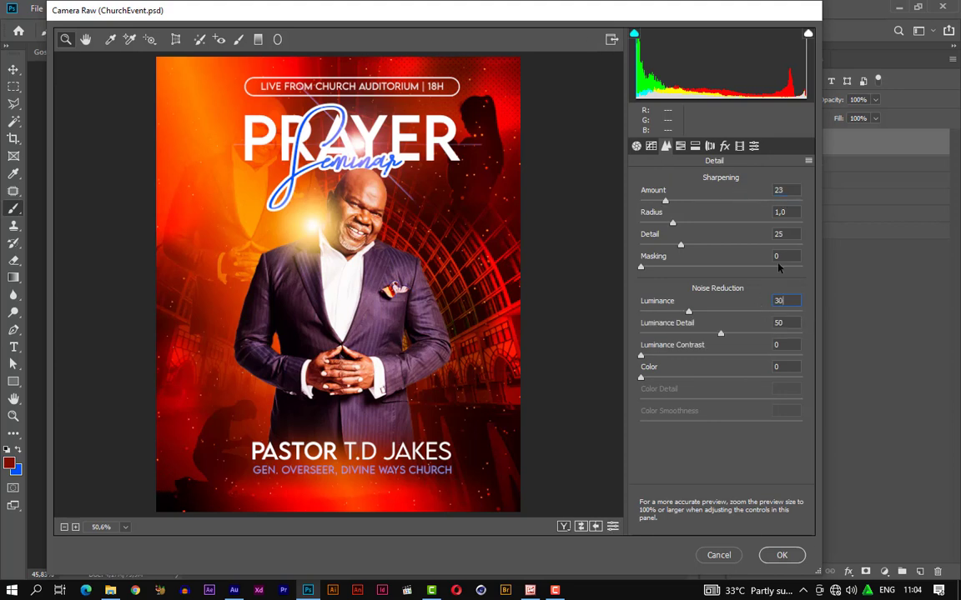
# Step: Apply the Camera Raw grading to the merged layer and compare the poster with that layer hidden and shown
pyautogui.click(781, 555)
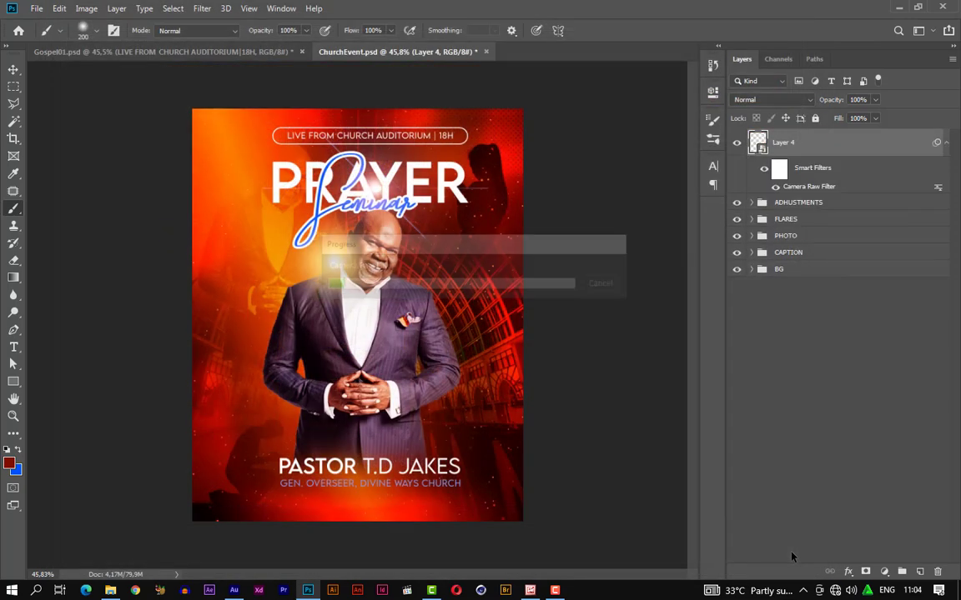
pyautogui.click(737, 144)
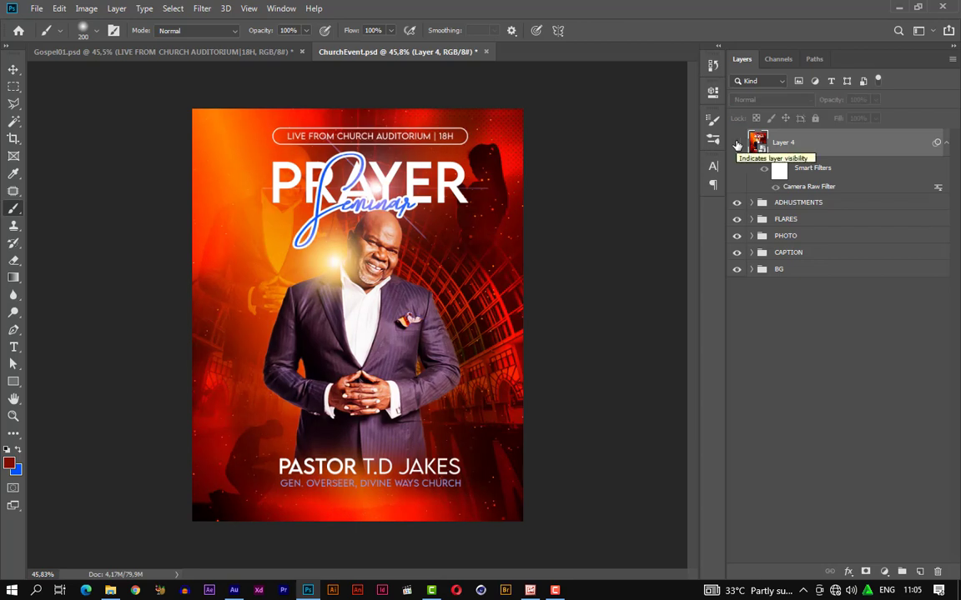
pyautogui.click(737, 145)
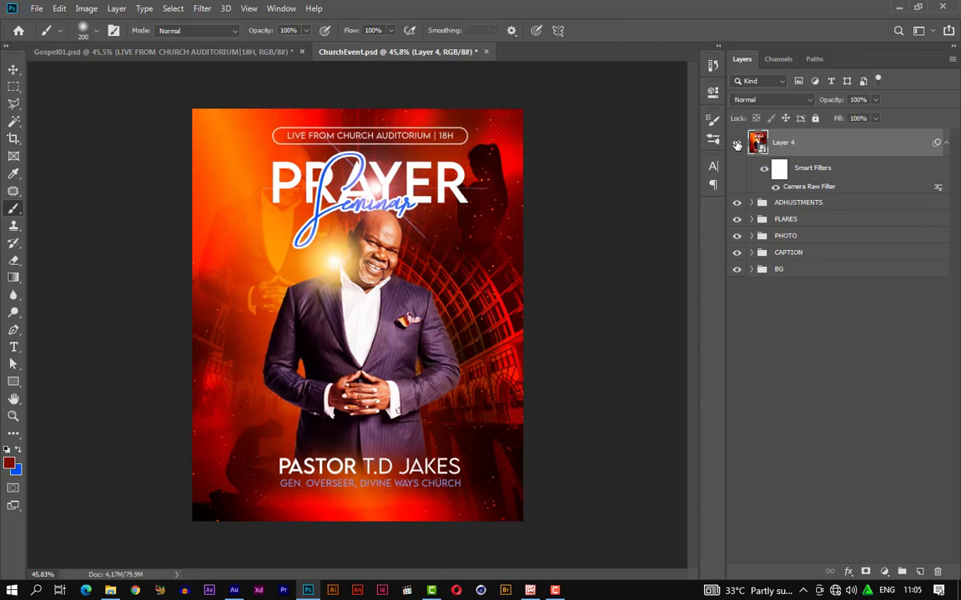